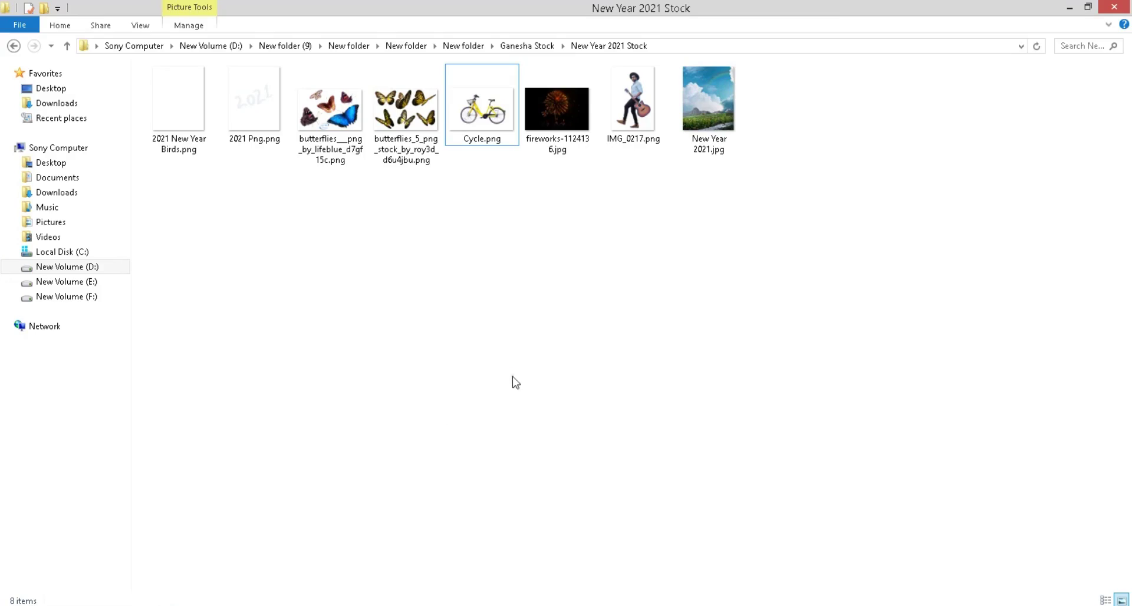
Step: Drag New Year 2021.jpg and Cycle.png from File Explorer into Photoshop to open both
mouse_move(708, 106)
mouse_down()
mouse_move(303, 601)
mouse_move(484, 371)
mouse_up()
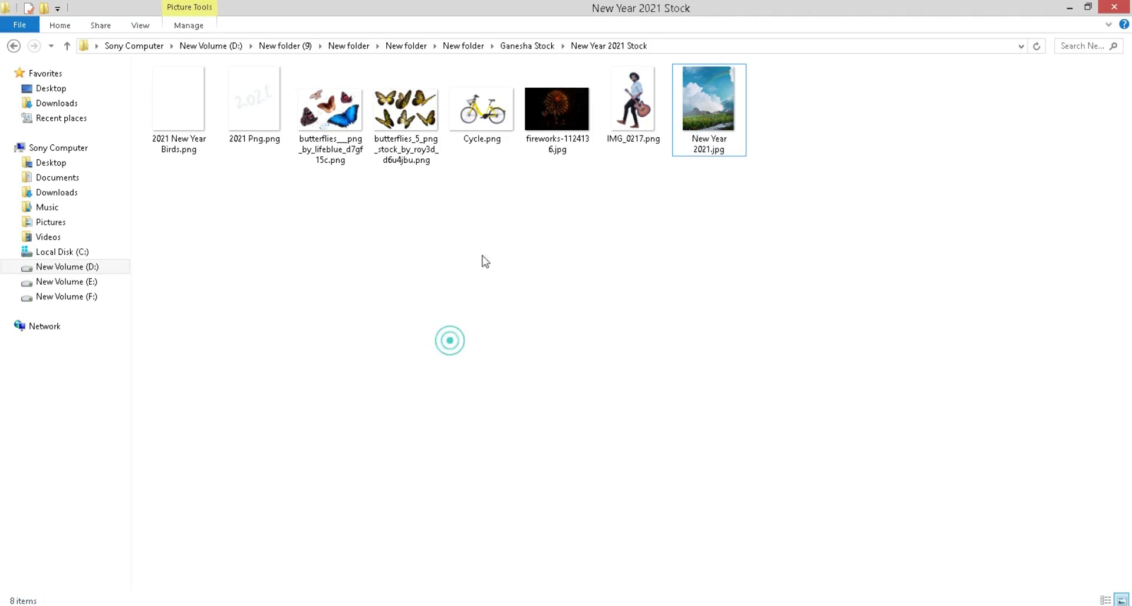
mouse_move(480, 114)
mouse_down()
mouse_move(323, 601)
mouse_move(713, 68)
mouse_up()
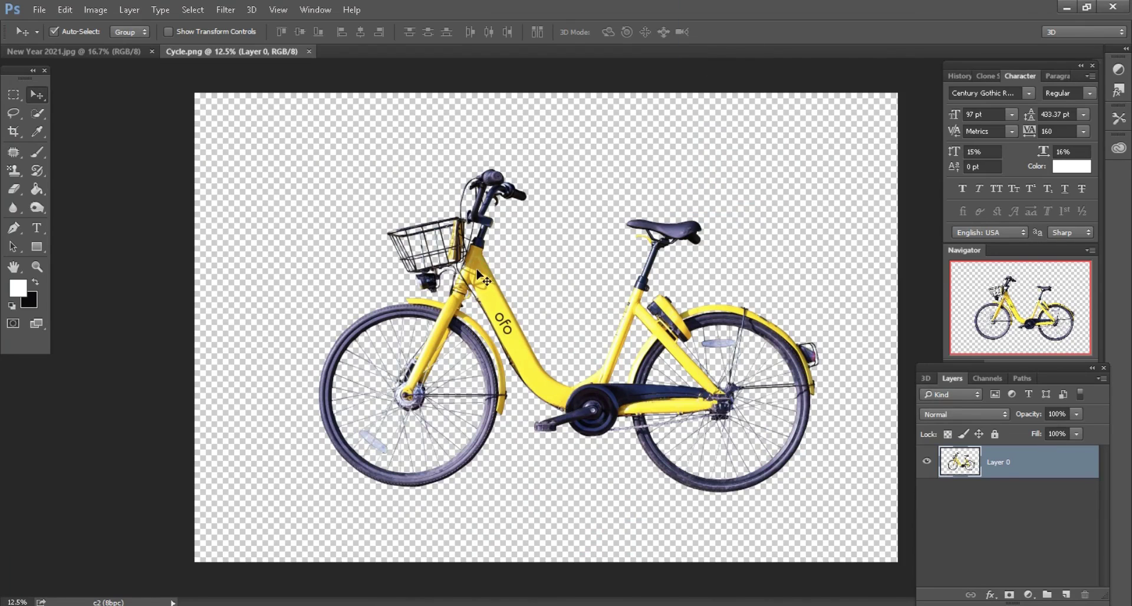
Step: Copy the bicycle into the New Year 2021 poster and convert it to a smart object
drag(478, 270, 514, 367)
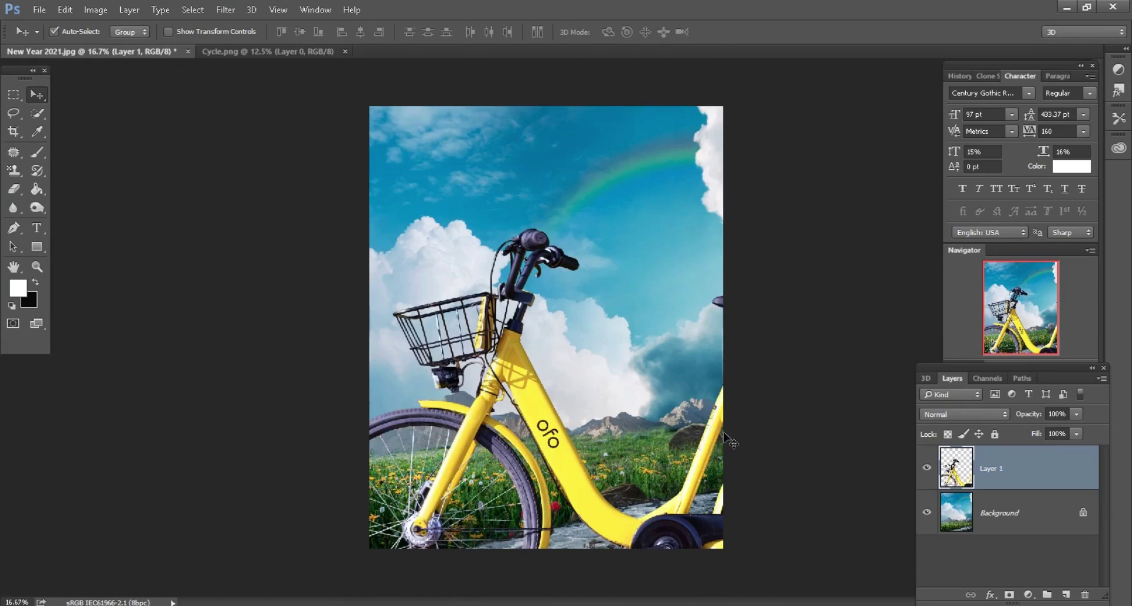
right_click(1027, 475)
click(816, 236)
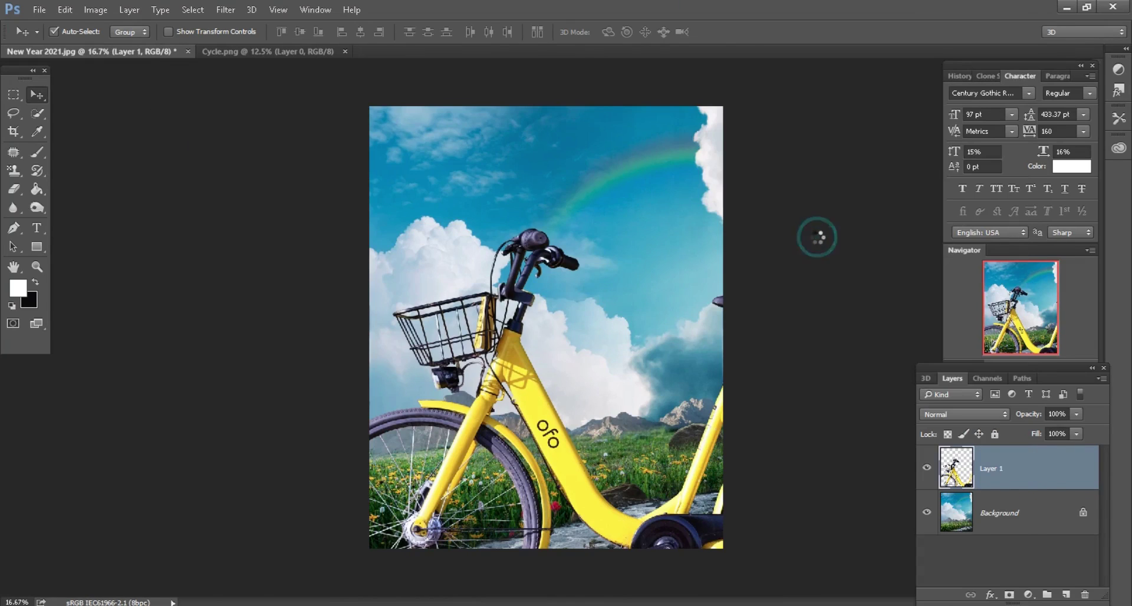
Step: Free-transform the bicycle, scaling it down to 30%
click(65, 9)
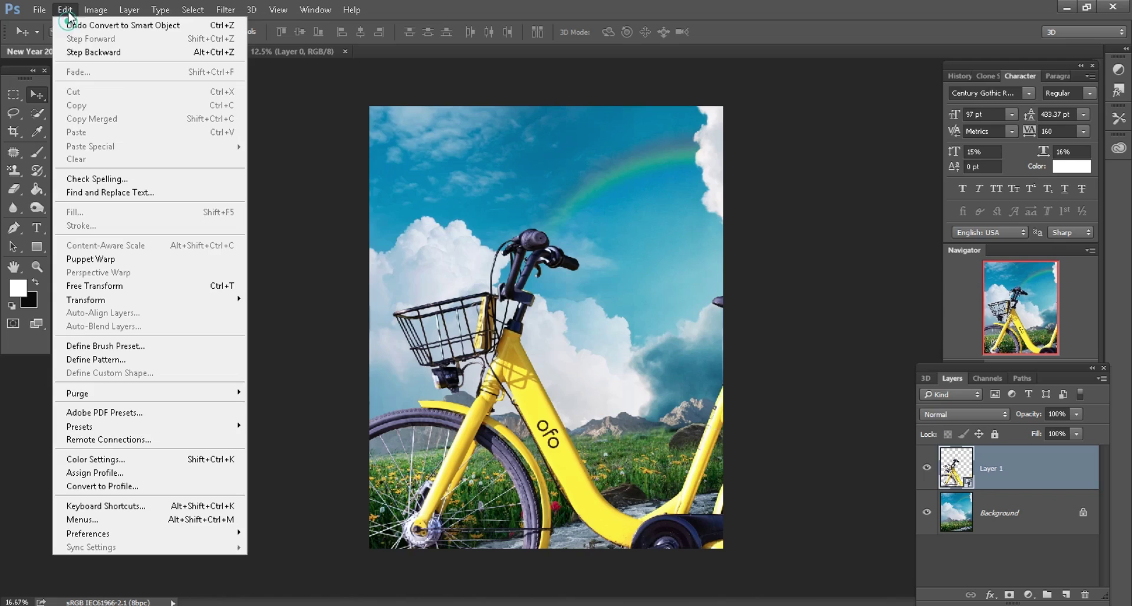
click(112, 285)
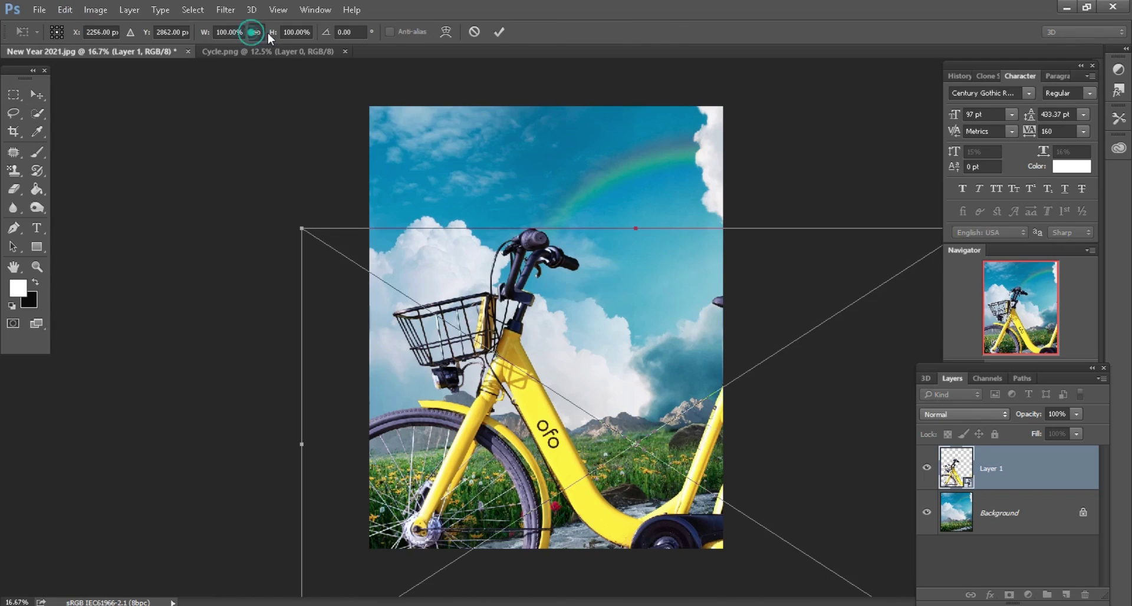
mouse_move(268, 33)
mouse_down()
mouse_move(239, 38)
mouse_move(276, 54)
mouse_move(277, 37)
mouse_up()
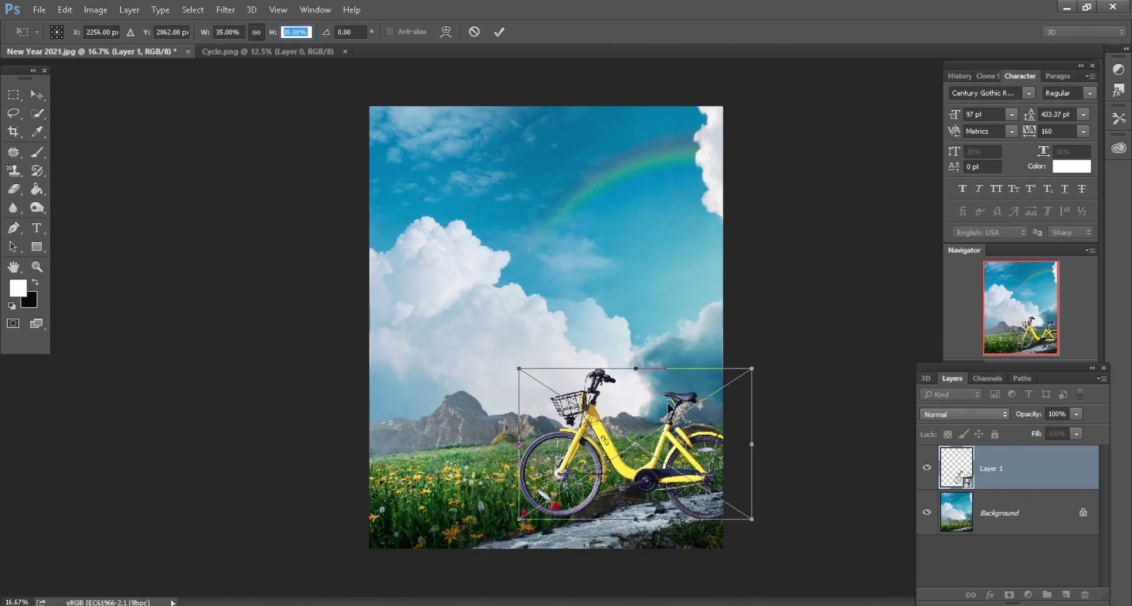
drag(668, 399, 606, 355)
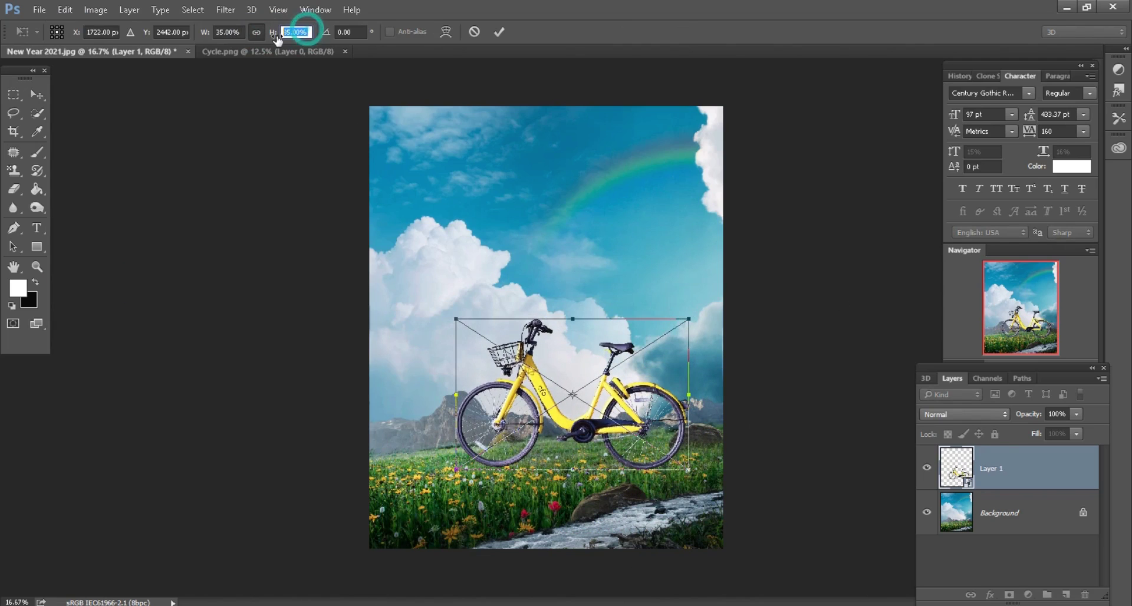
text(31)
key(Return)
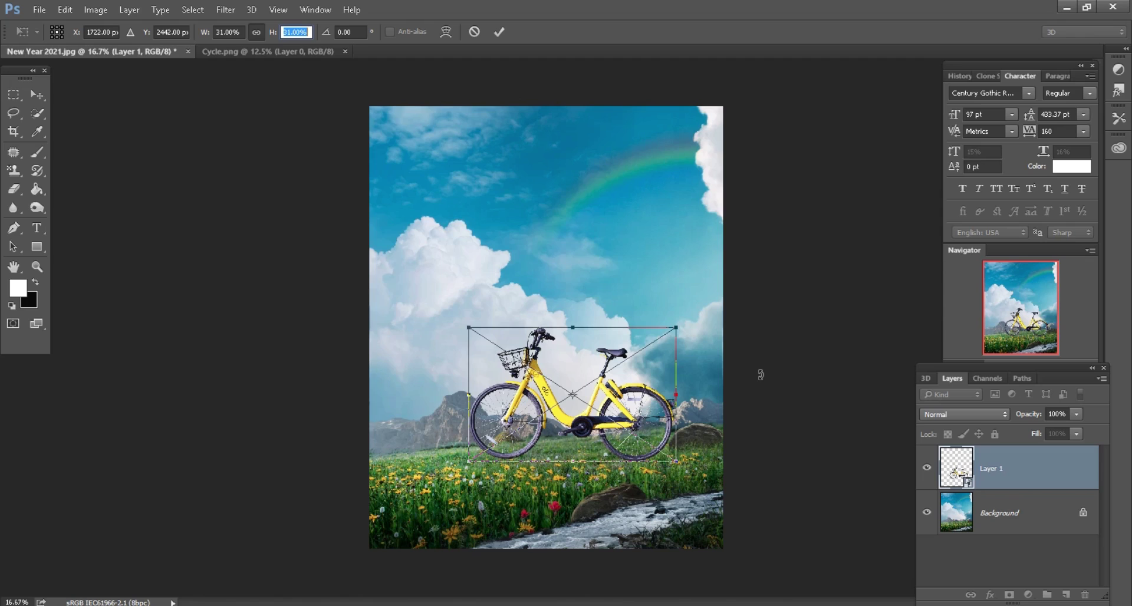
text(30)
key(Return)
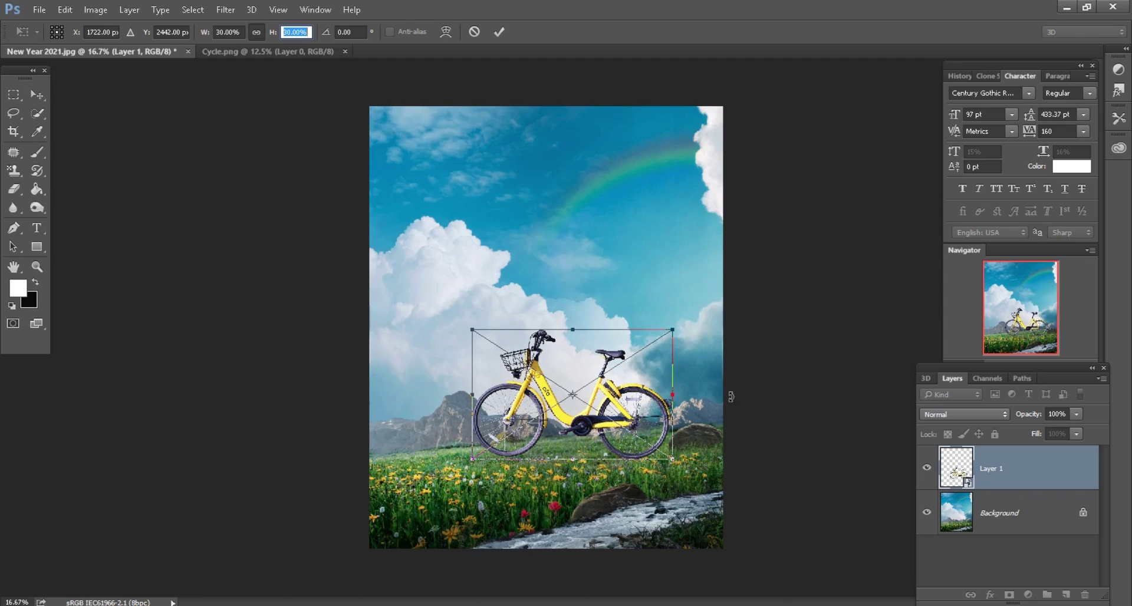
Step: Tilt the bicycle slightly counterclockwise and move it down onto the meadow
drag(745, 408, 744, 407)
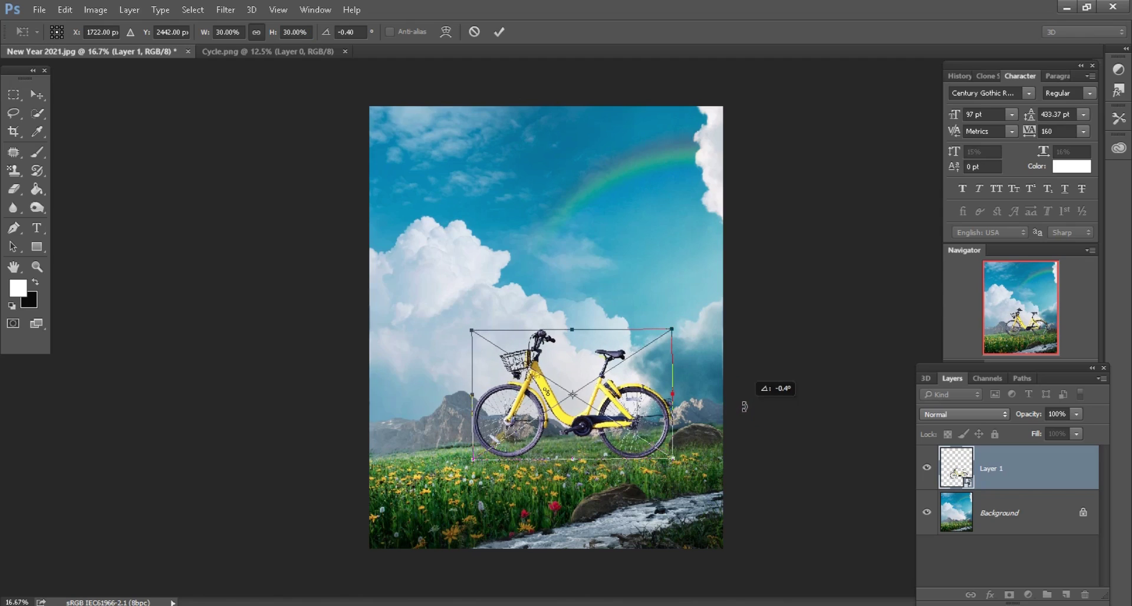
drag(625, 399, 621, 422)
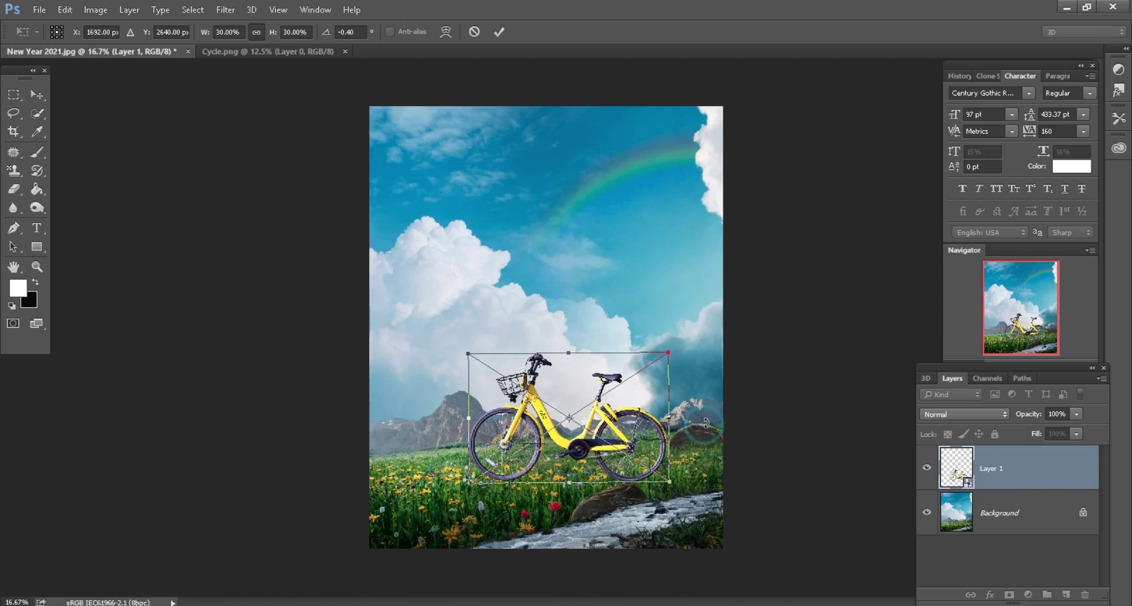
scroll(706, 422, up, 1)
scroll(705, 422, up, 2)
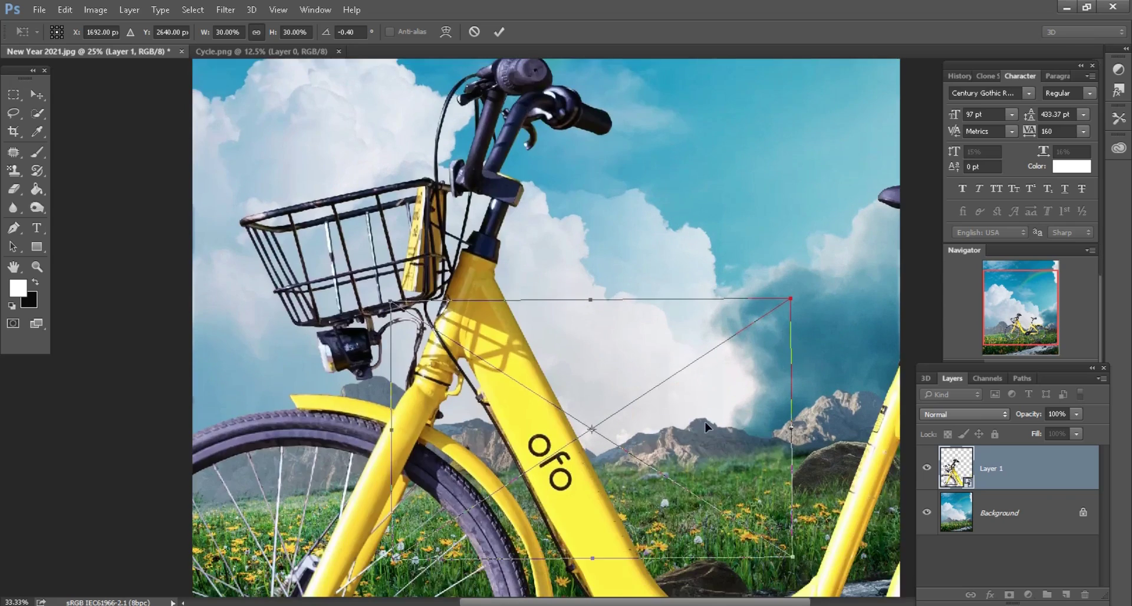
scroll(707, 401, down, 2)
scroll(711, 363, down, 1)
drag(714, 354, 717, 342)
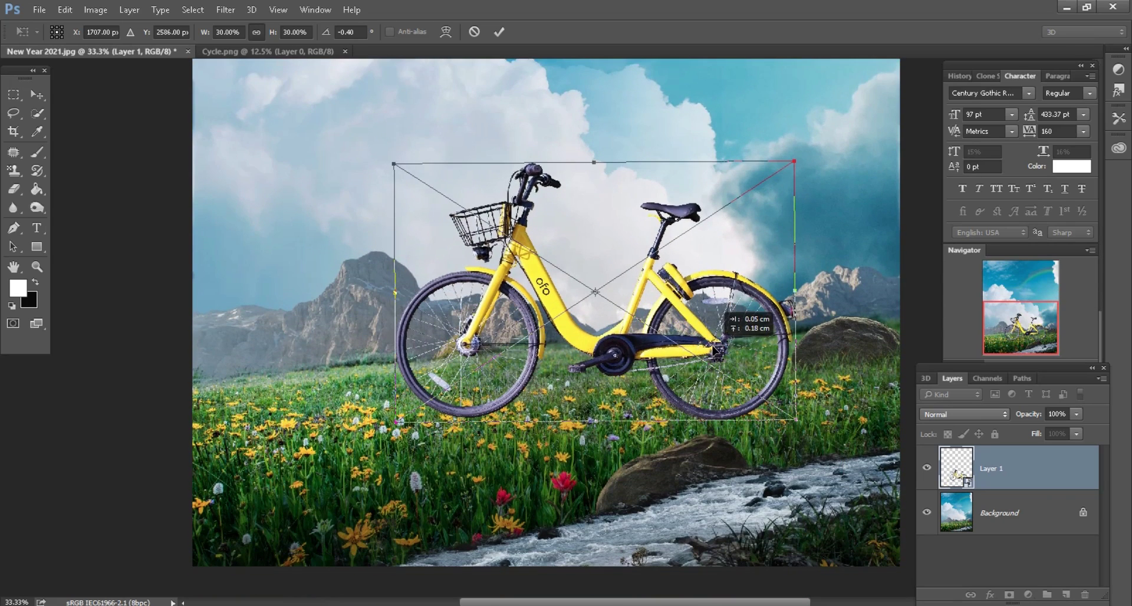
Step: Fine-tune the bicycle to 27% with a bit more tilt, then commit the transform
key(Down)
key(Down)
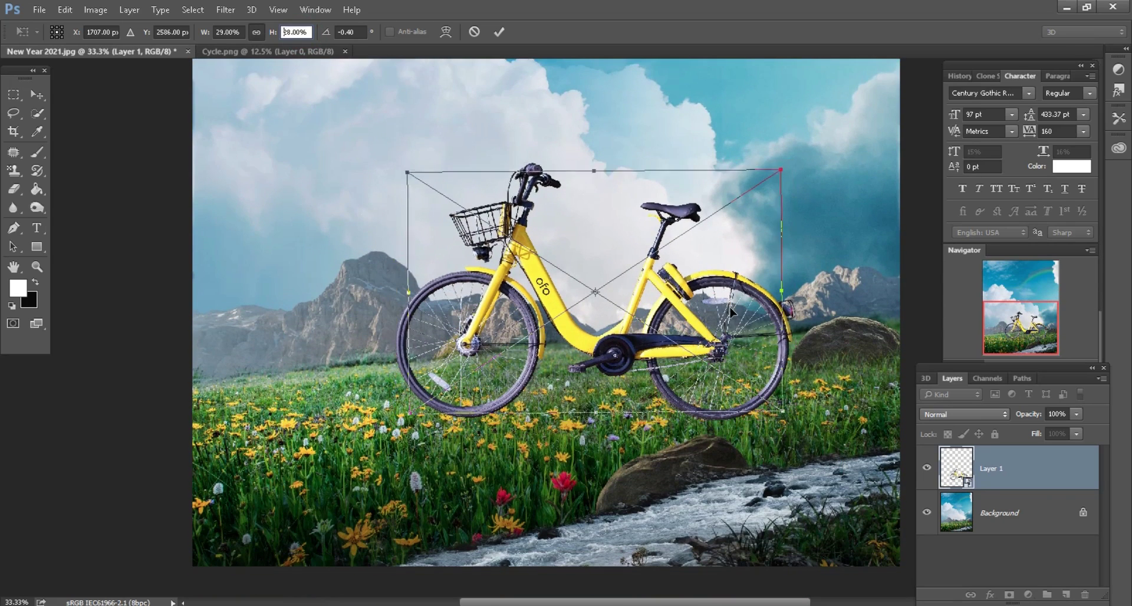
key(Down)
key(Down)
key(Up)
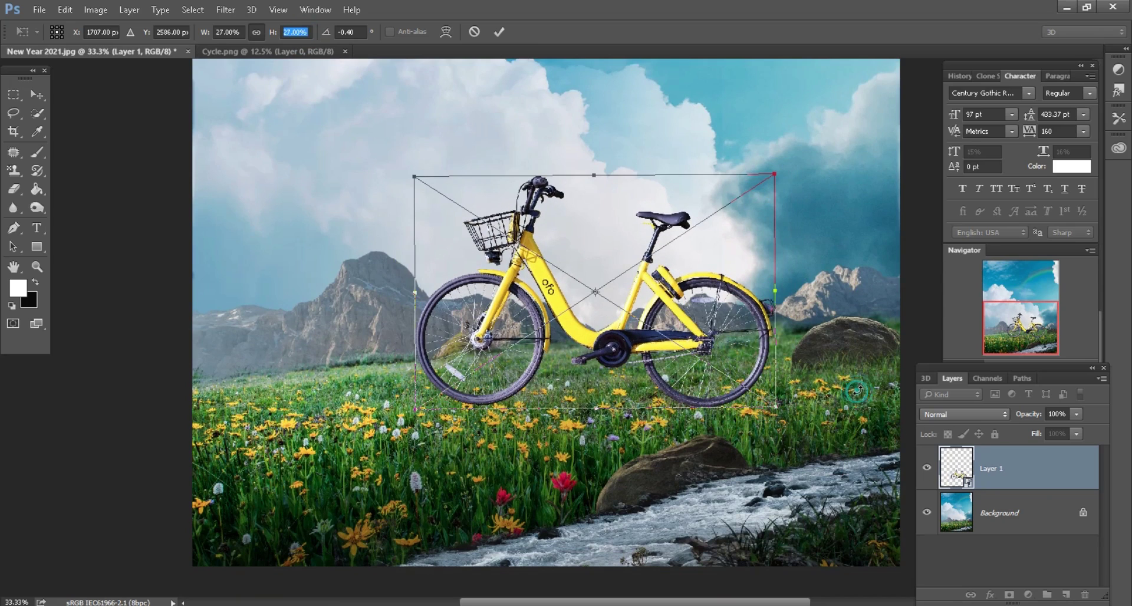
drag(856, 390, 859, 388)
drag(678, 341, 681, 344)
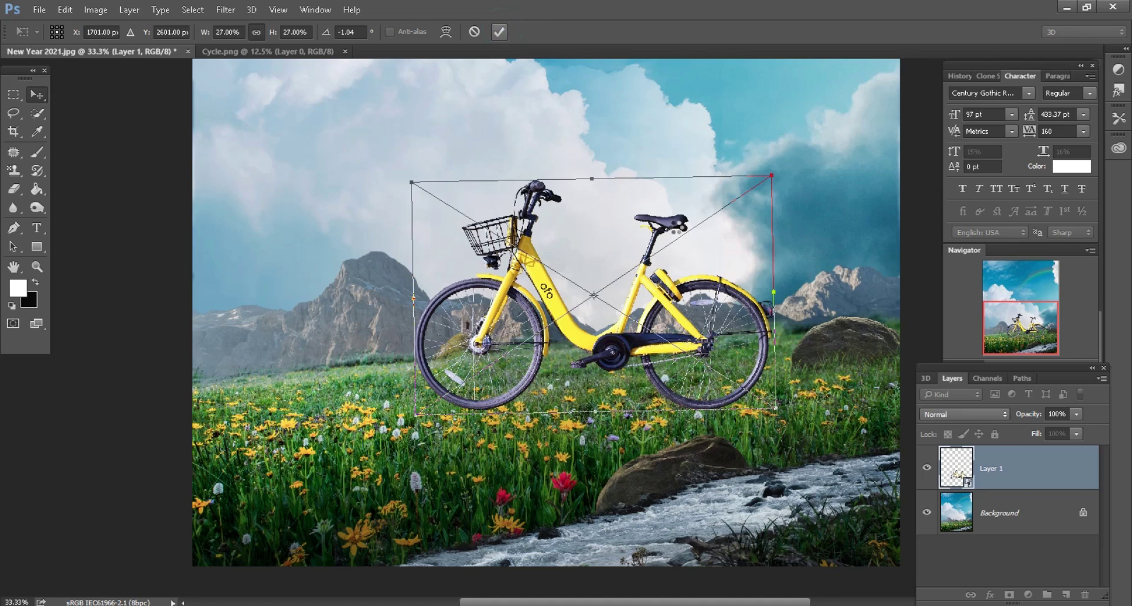
key(Return)
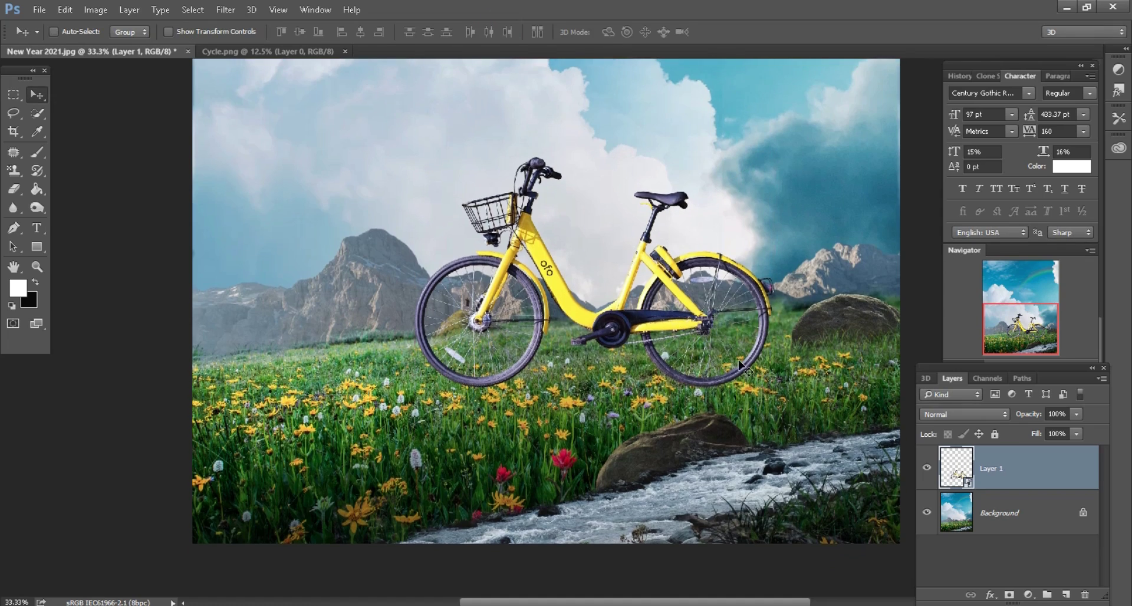
key(ctrl+plus)
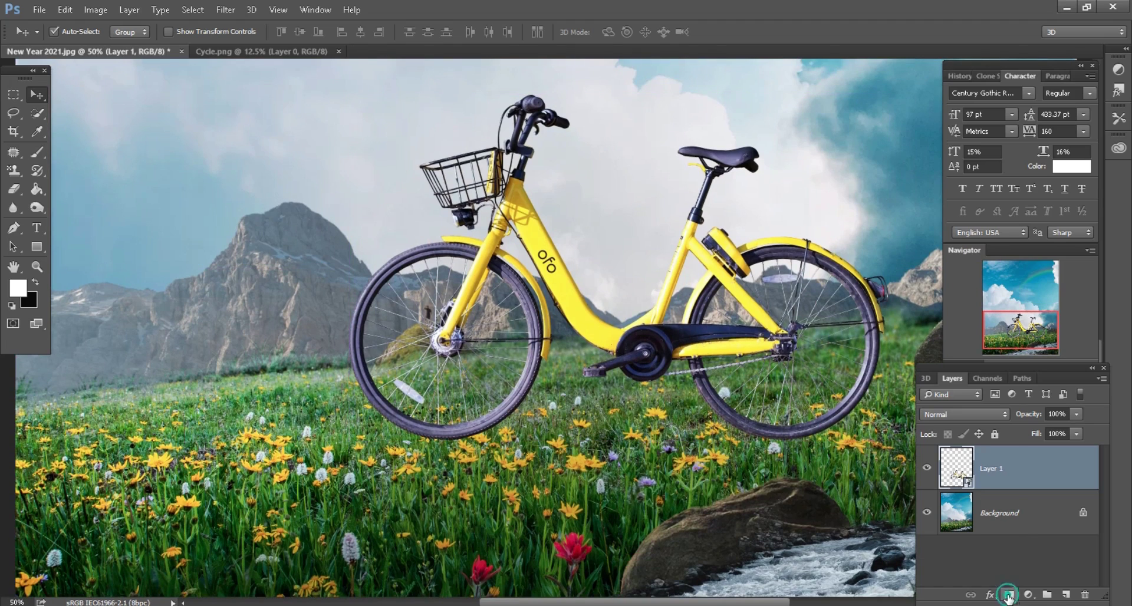
Step: Add a white mask to the bicycle layer and pick a soft round 24 px brush
click(1009, 594)
click(36, 154)
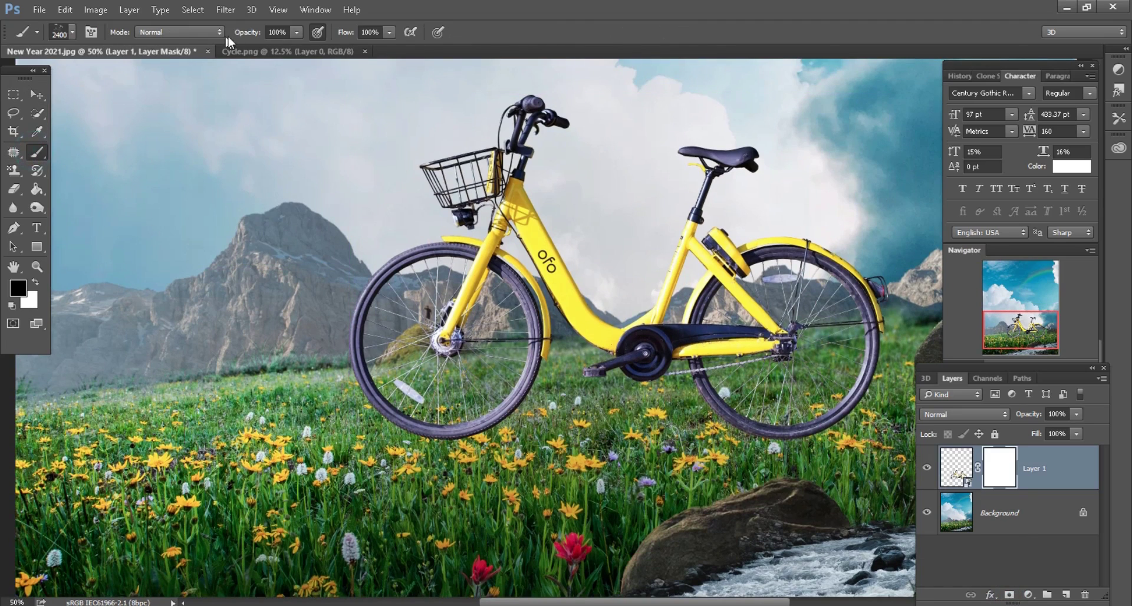
right_click(570, 255)
scroll(699, 413, up, 10)
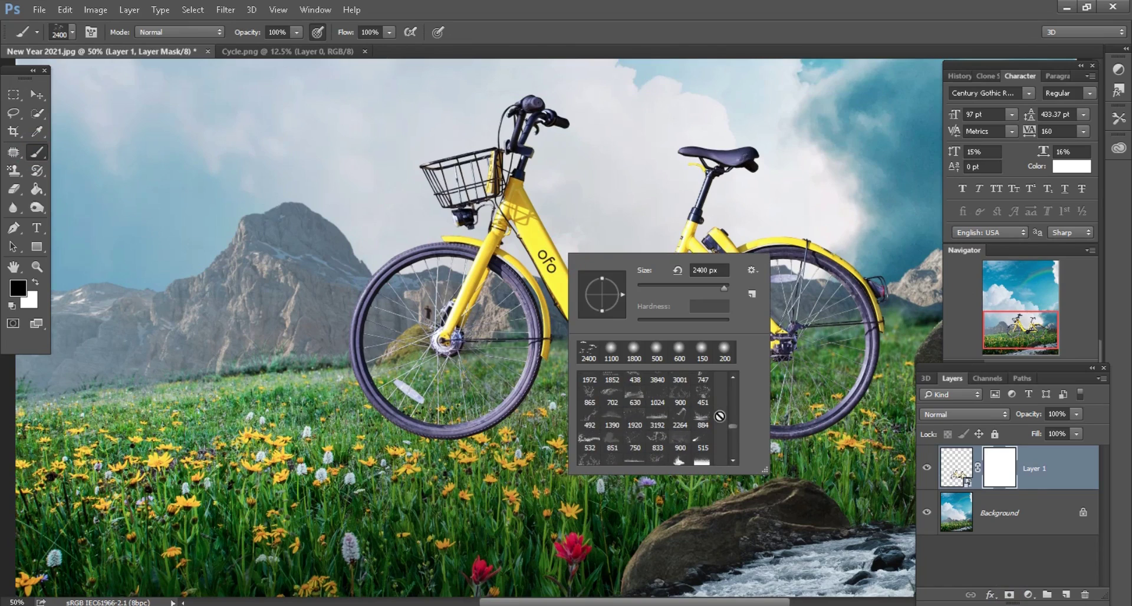
scroll(733, 395, up, 3)
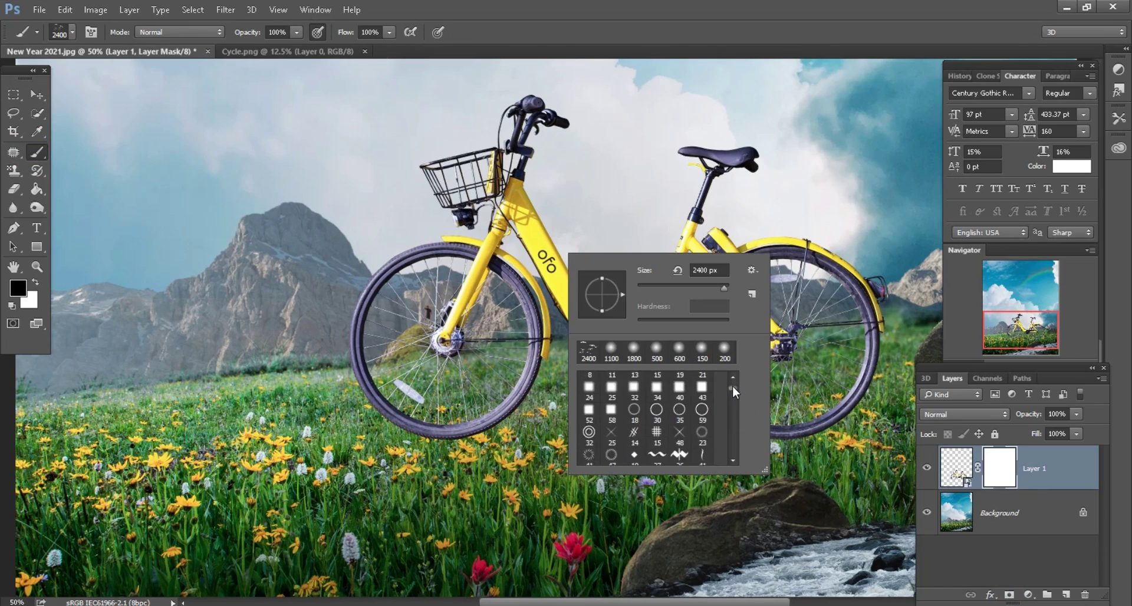
click(683, 404)
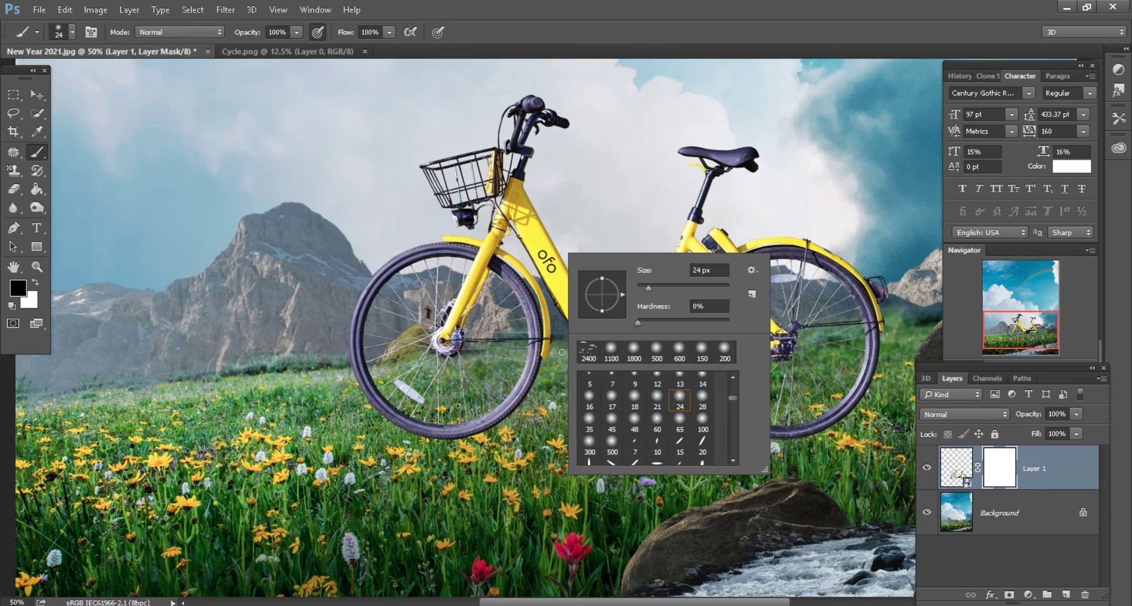
scroll(647, 427, up, 1)
key(ctrl+plus)
scroll(646, 427, down, 1)
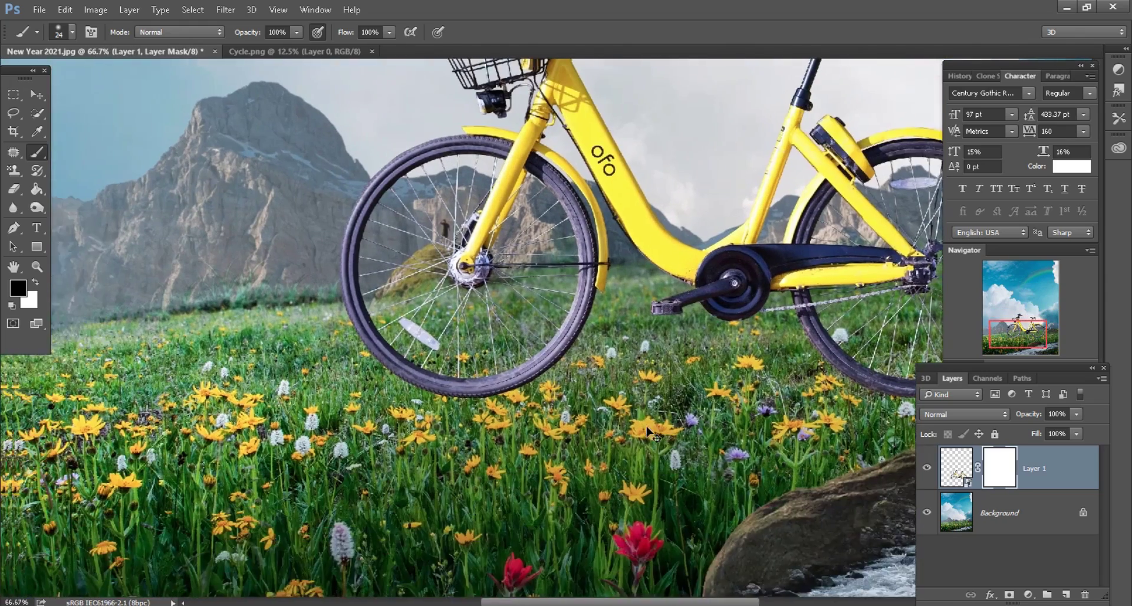
key(ctrl+plus)
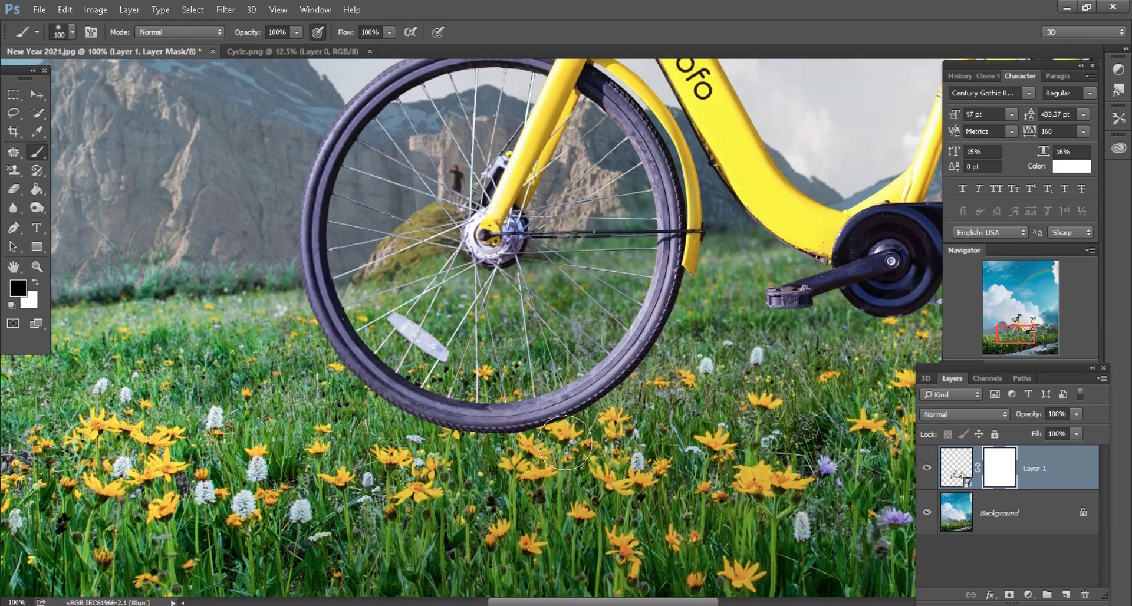
Step: Paint the mask to hide the bottom of the front tire in the grass
key(bracketright)
mouse_move(564, 442)
mouse_down()
mouse_move(448, 389)
mouse_move(362, 396)
mouse_move(494, 423)
mouse_move(466, 366)
mouse_move(625, 371)
mouse_move(537, 405)
mouse_up()
scroll(555, 435, down, 1)
scroll(554, 435, down, 1)
scroll(531, 413, right, 10)
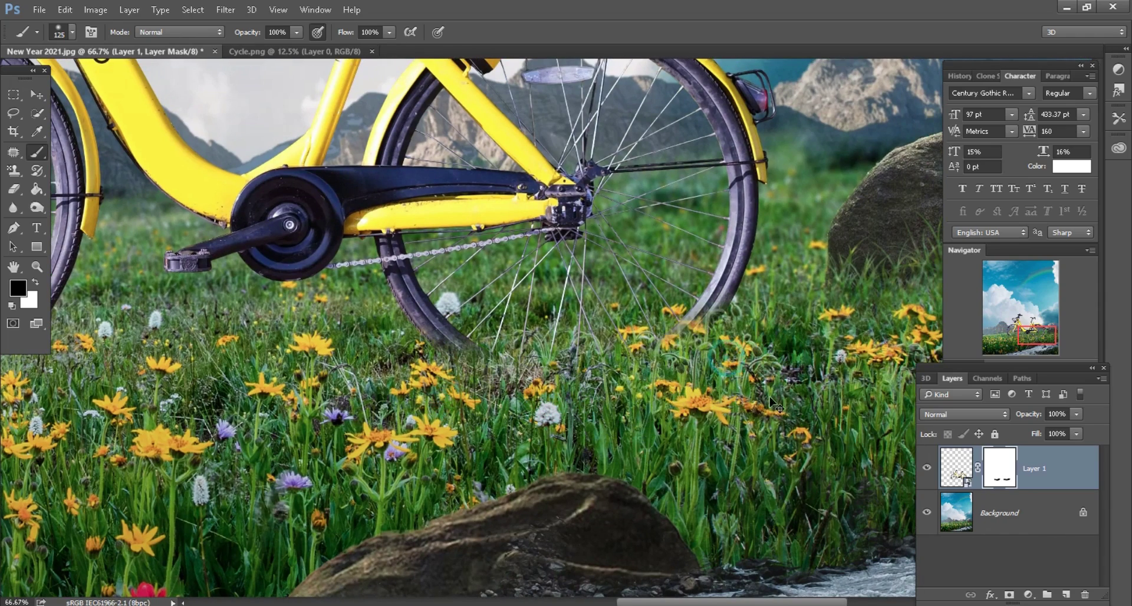
key(ctrl+minus)
key(ctrl+minus)
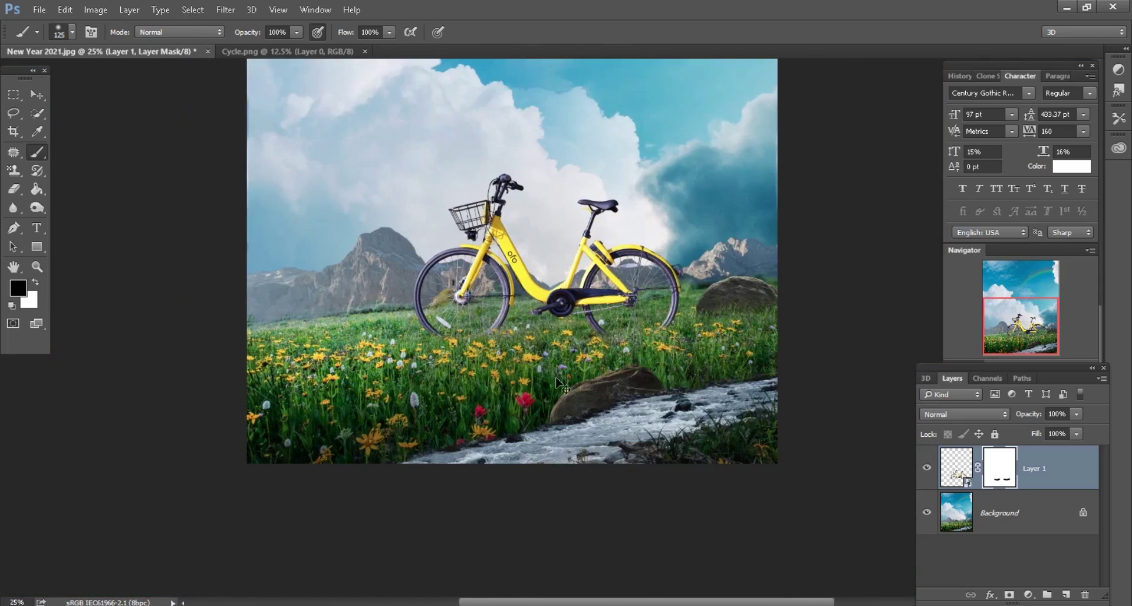
key(ctrl+plus)
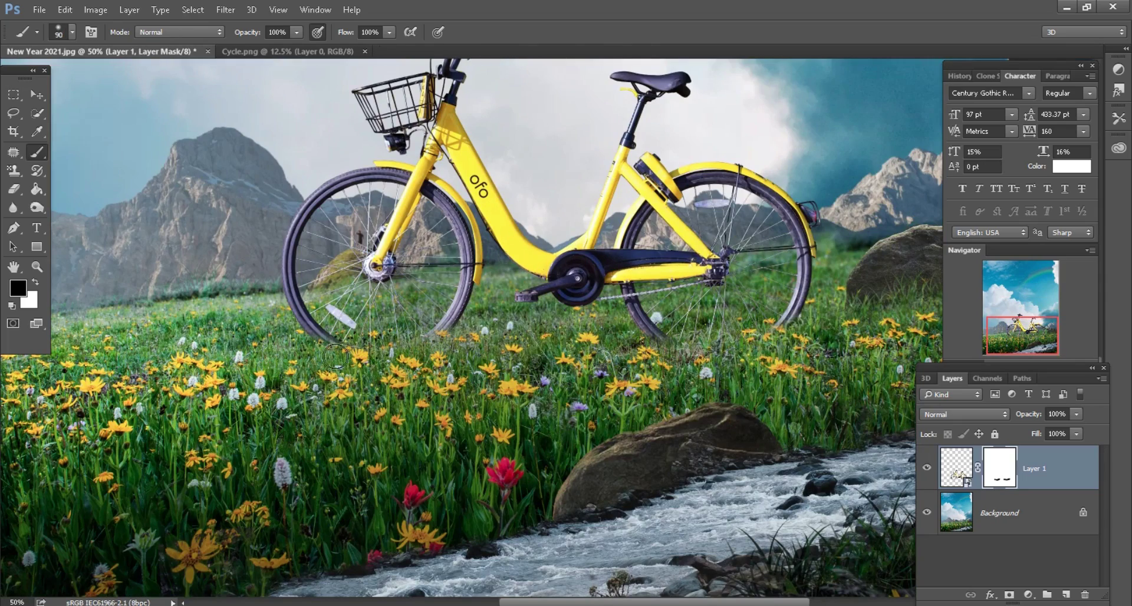
key(ctrl+minus)
key(ctrl+minus)
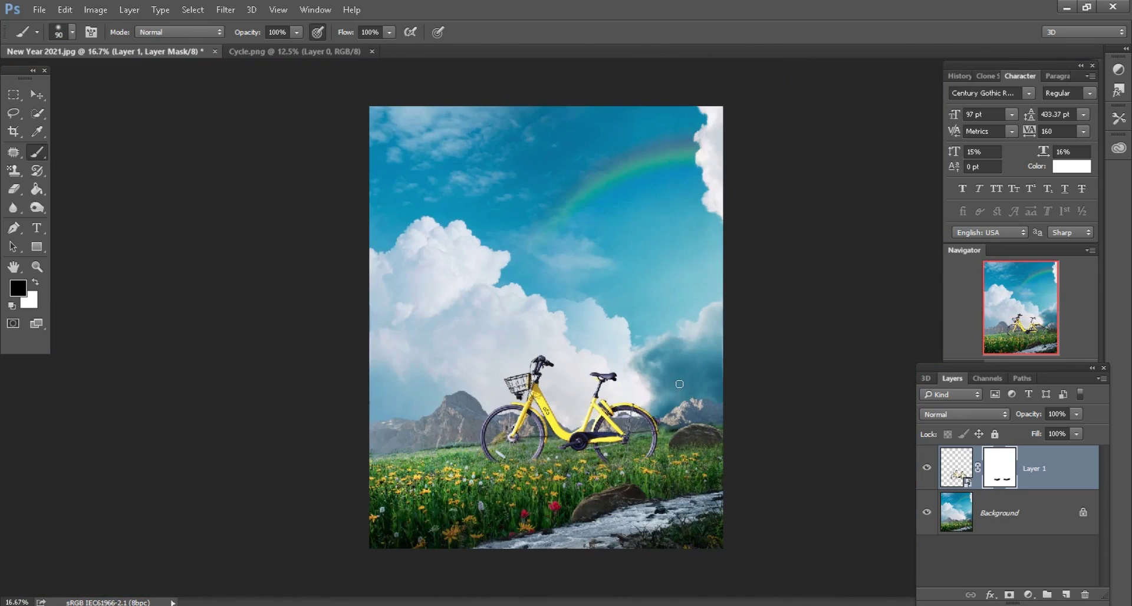
Step: Close Cycle.png and open the guitarist photo IMG_0217.png in Photoshop
click(297, 52)
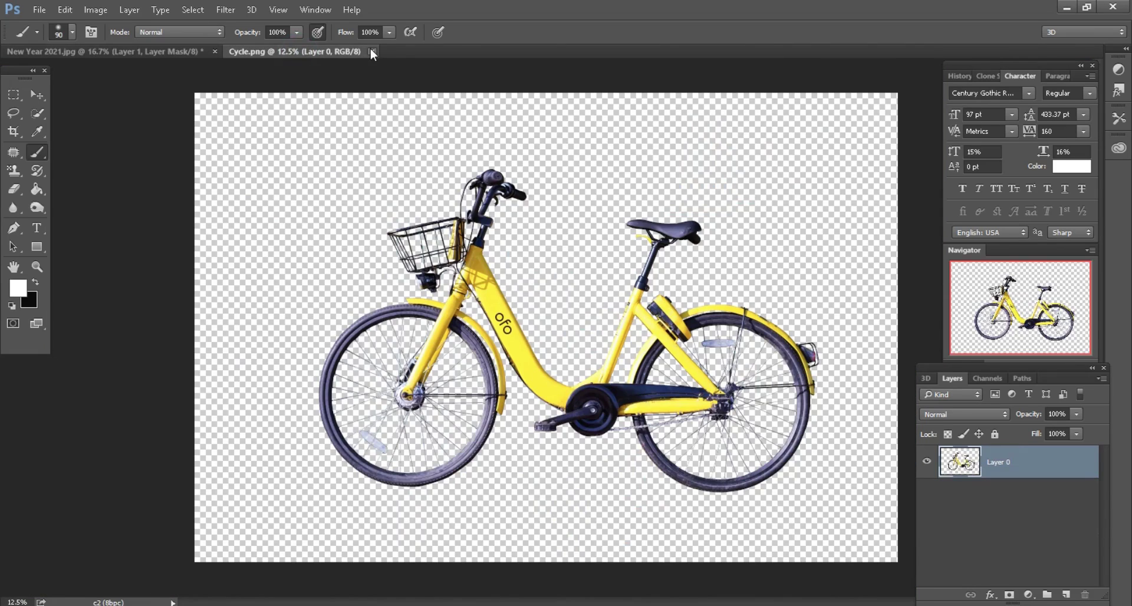
click(372, 51)
key(alt+Tab)
click(470, 260)
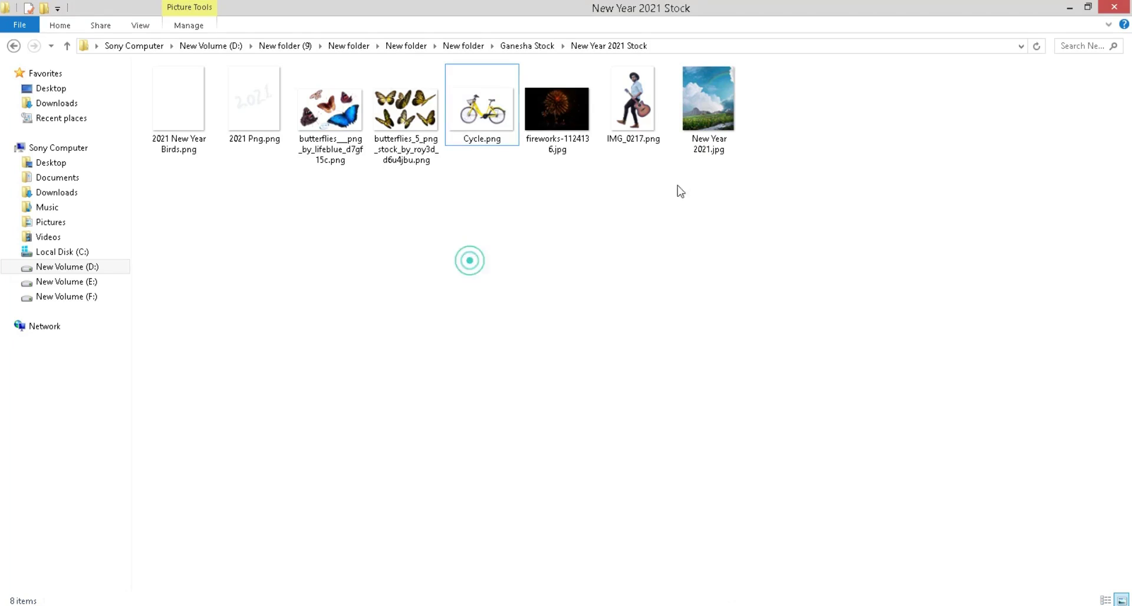
mouse_move(632, 104)
mouse_down()
mouse_move(340, 603)
mouse_move(676, 52)
mouse_up()
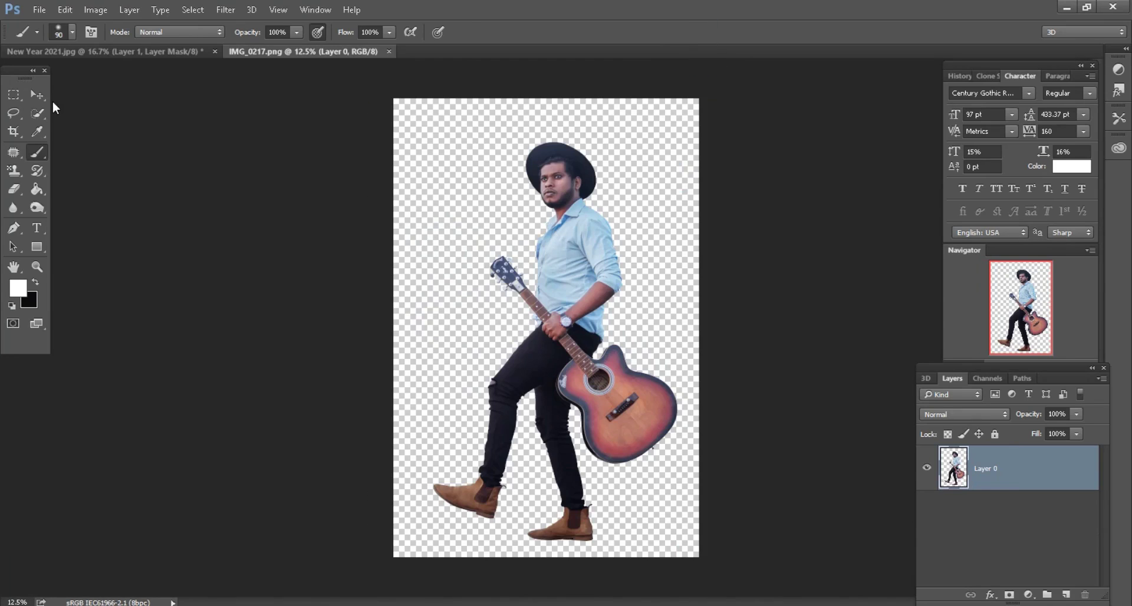
Step: Move the guitarist cutout into the New Year 2021 poster and close IMG_0217
click(38, 96)
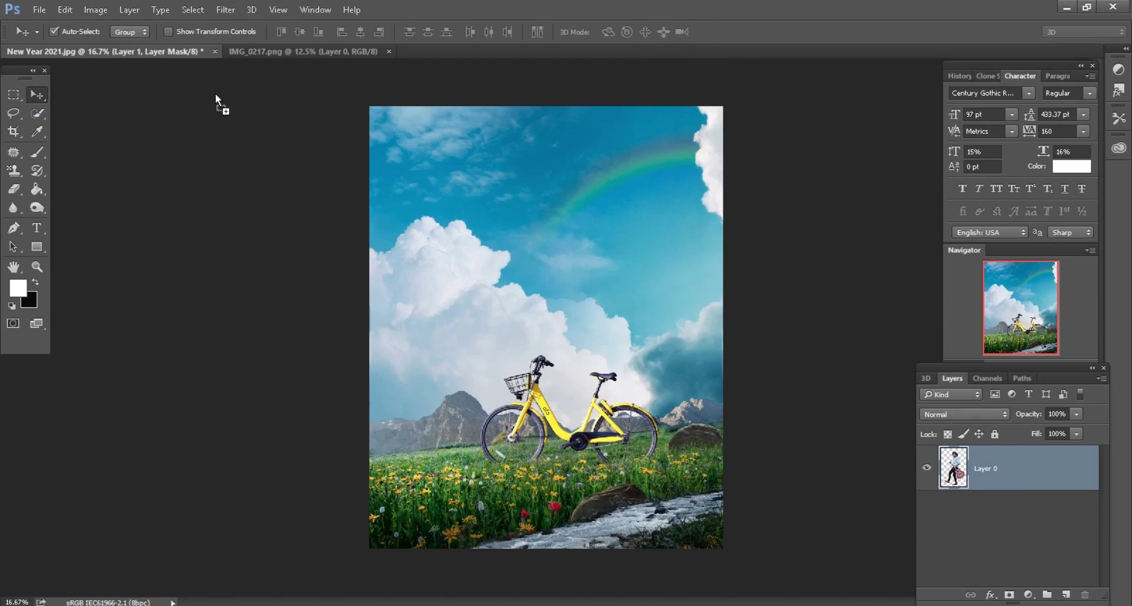
drag(532, 177, 513, 254)
click(361, 52)
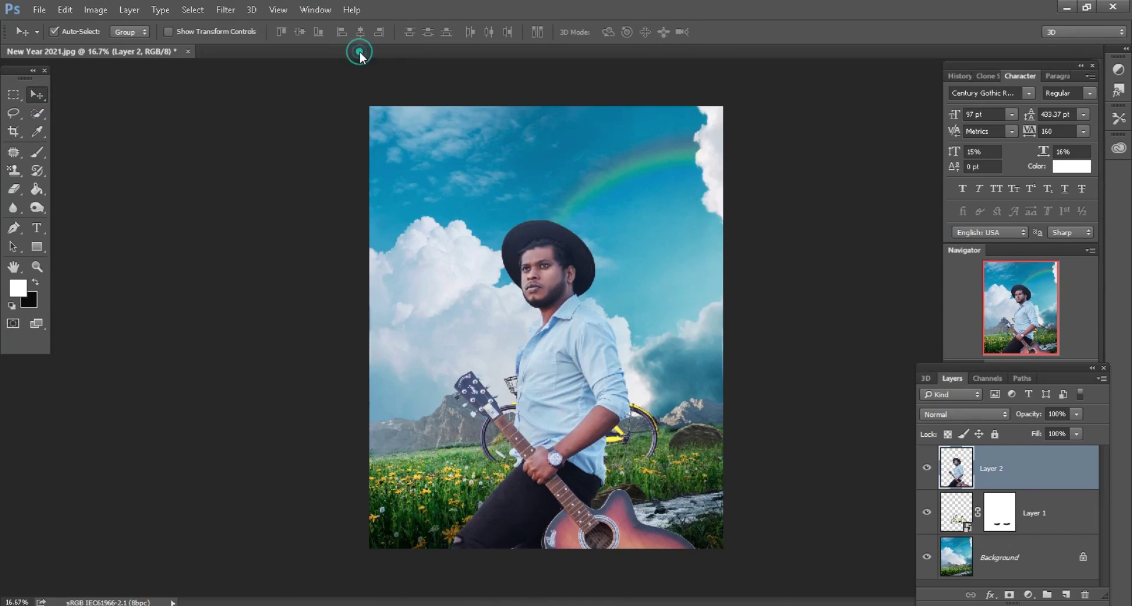
Step: Convert the guitarist layer to a smart object and free-transform it to 78%
right_click(1022, 447)
click(806, 243)
click(65, 10)
click(126, 288)
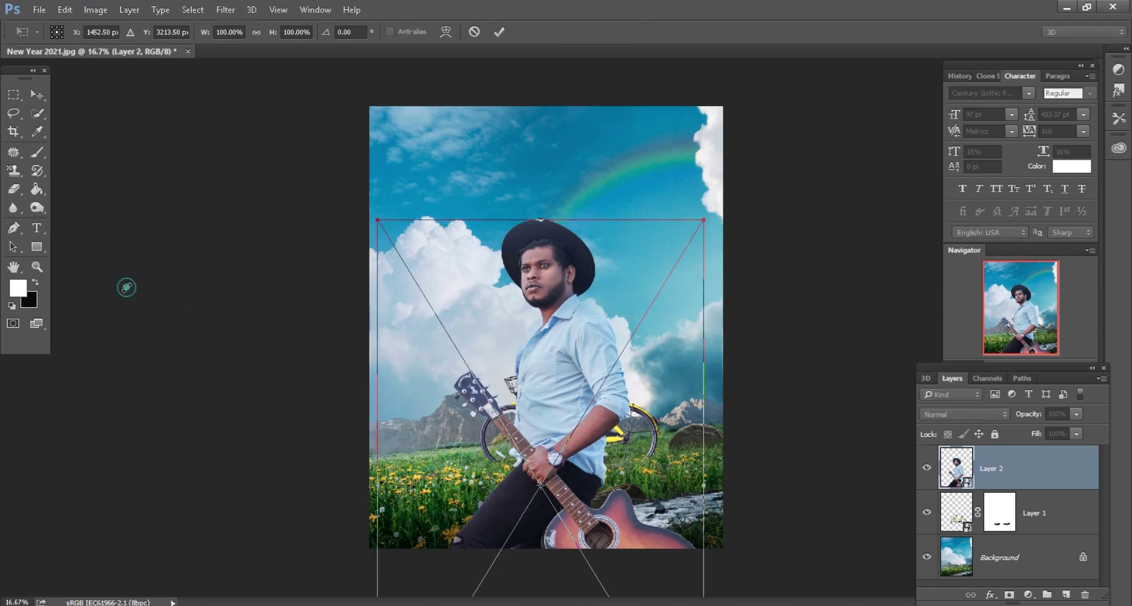
key(ctrl+plus)
drag(594, 326, 602, 301)
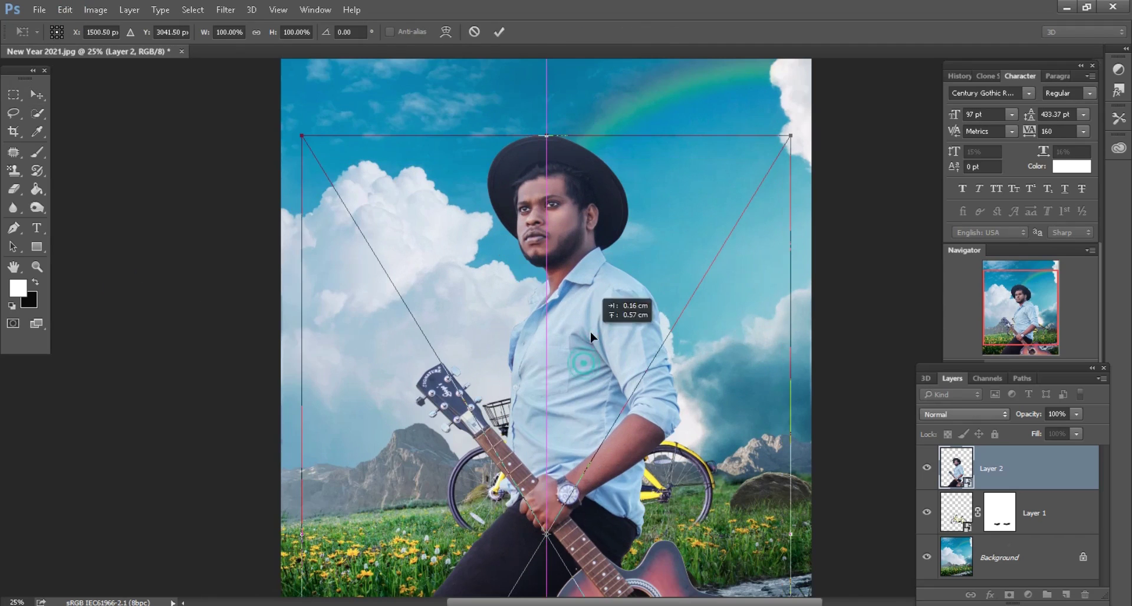
click(295, 32)
text(78)
key(Return)
Step: Shrink the guitarist to 34%, place him on the bicycle, and commit
drag(586, 381, 607, 253)
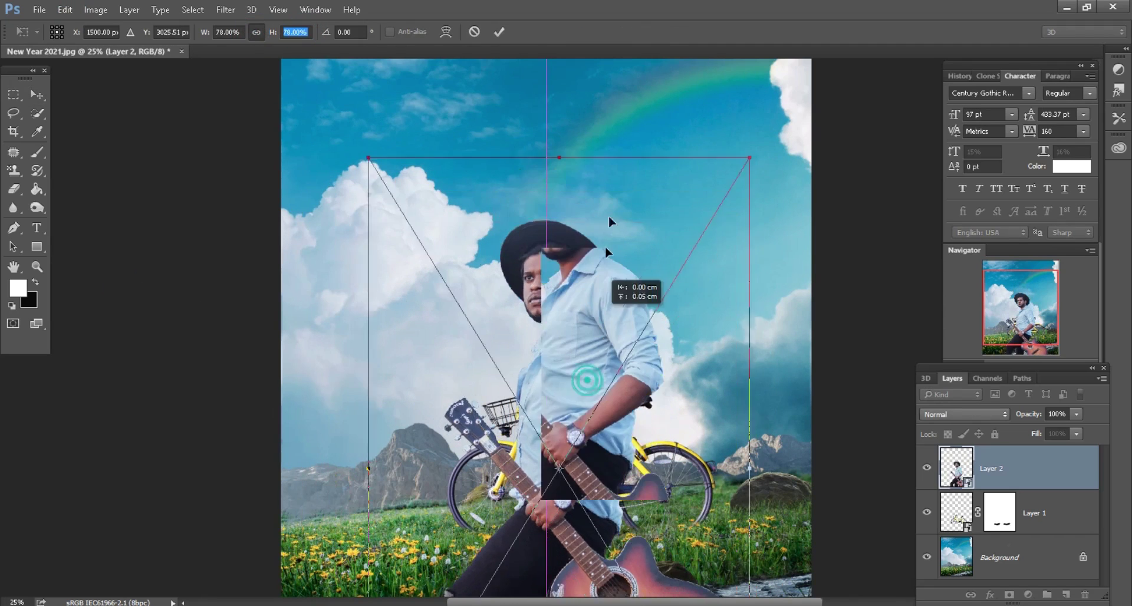
drag(276, 37, 250, 39)
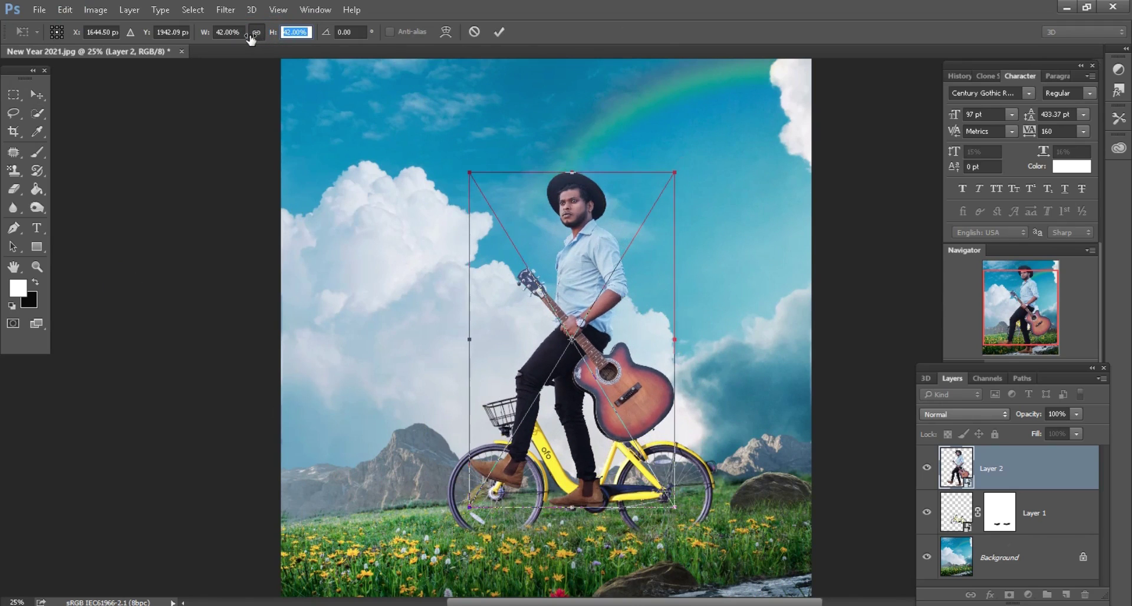
scroll(719, 385, up, 1)
scroll(720, 384, up, 1)
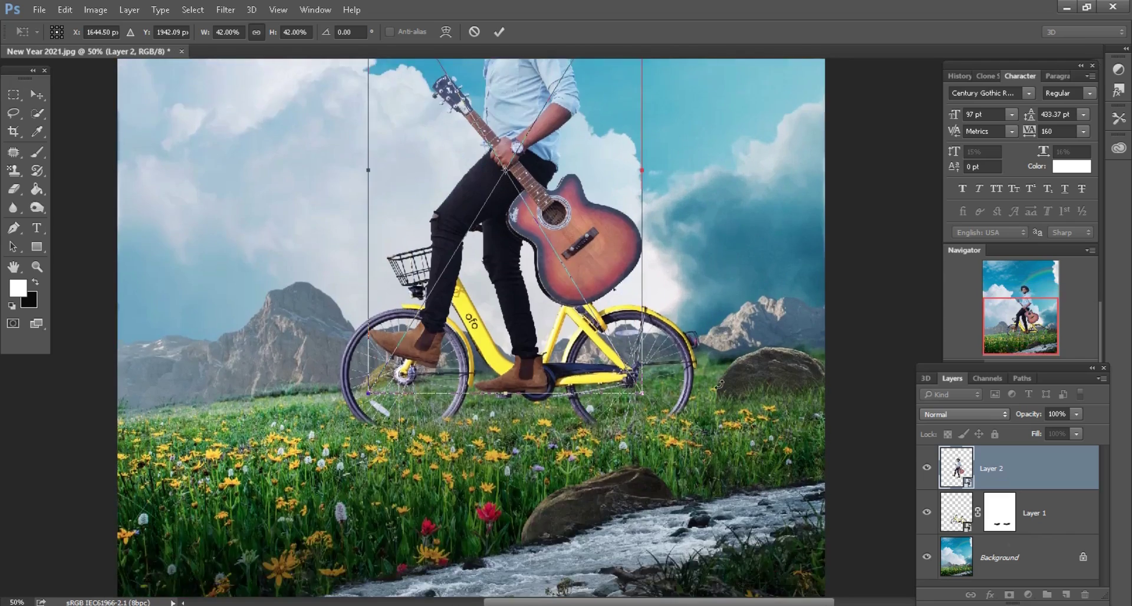
scroll(461, 262, up, 1)
scroll(462, 262, right, 1)
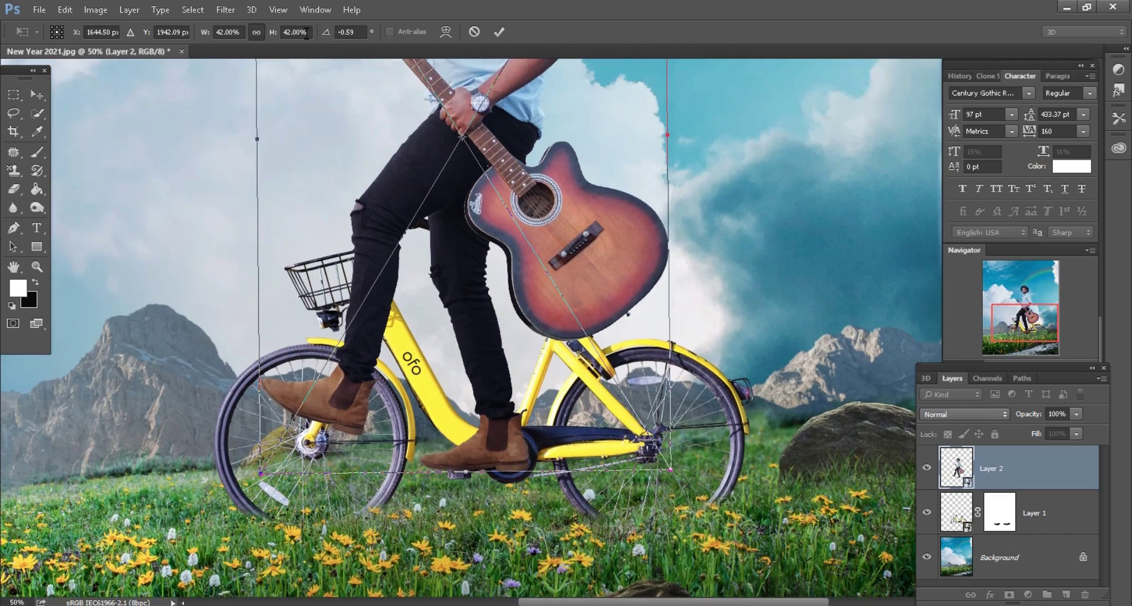
key(Down)
key(Down)
key(Down)
drag(621, 257, 742, 324)
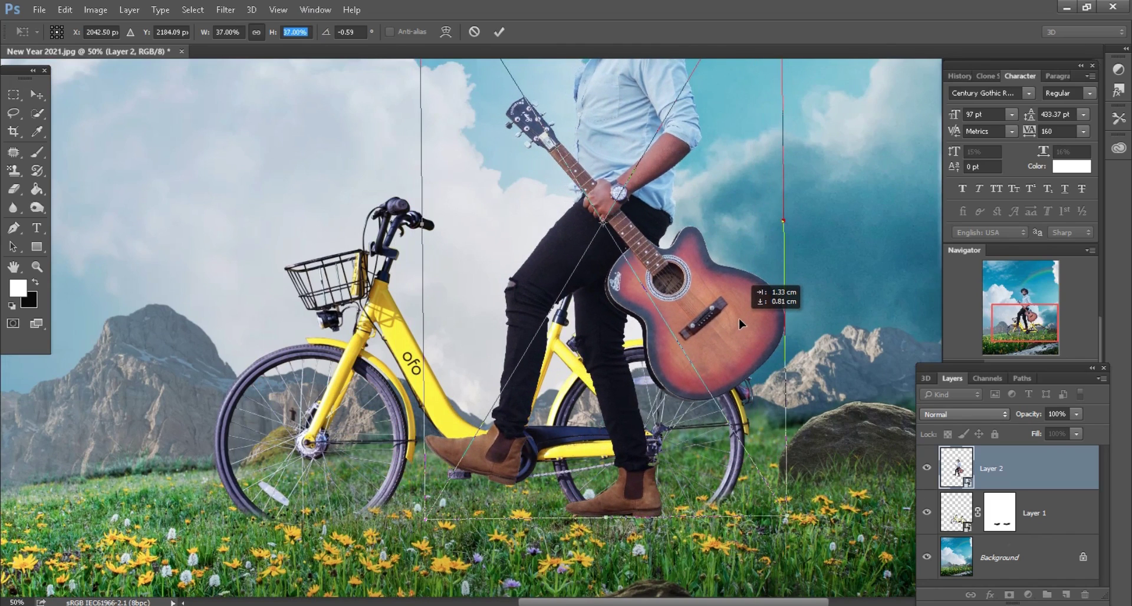
key(ctrl+minus)
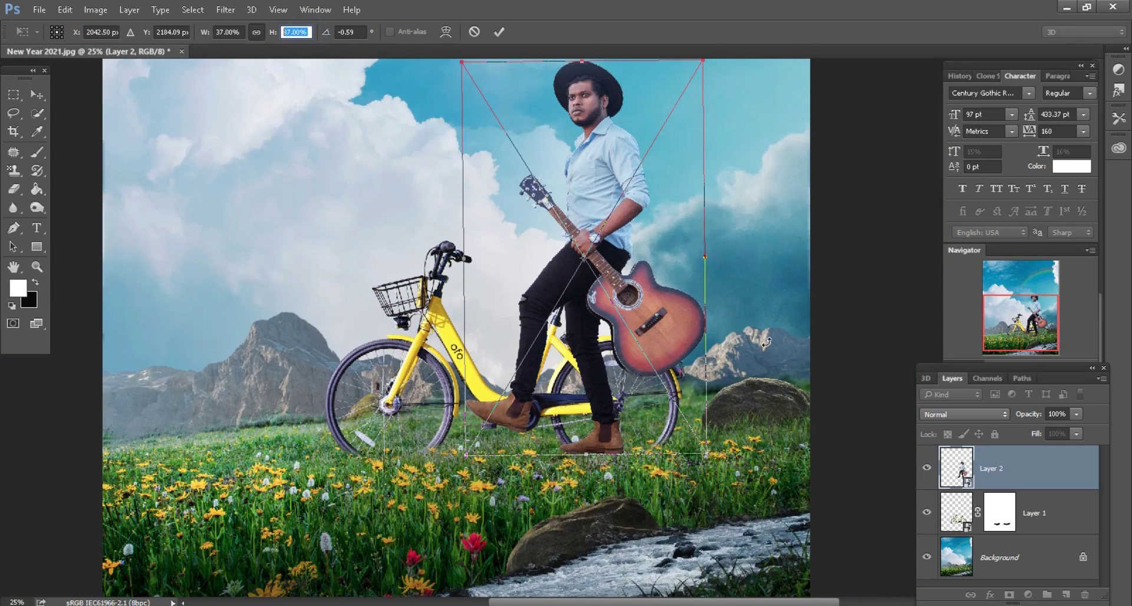
key(Down)
key(Down)
key(Down)
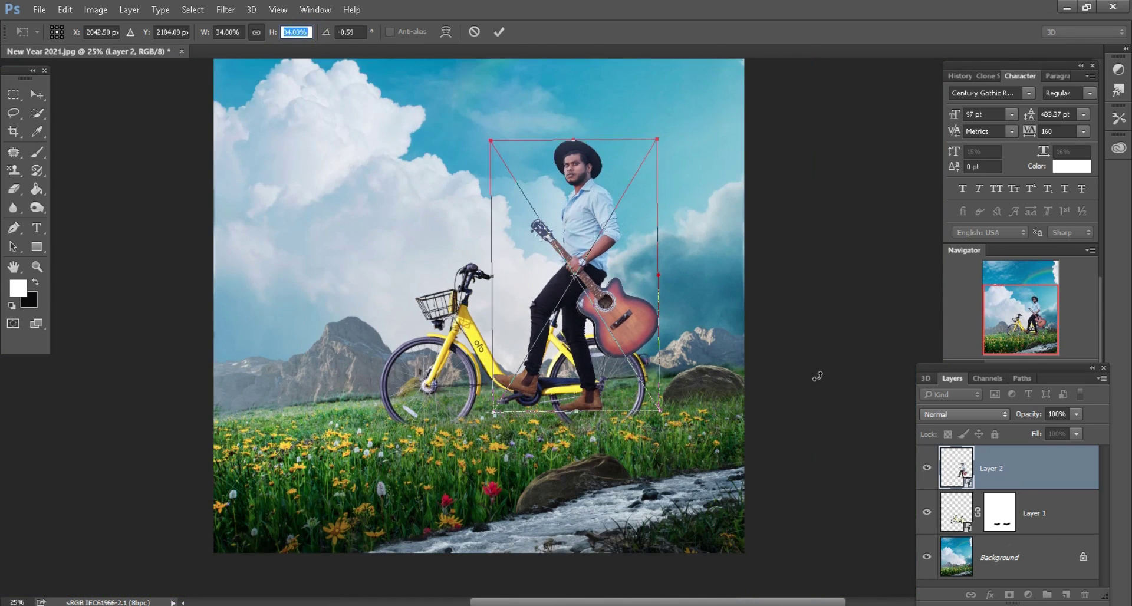
key(Return)
Step: Lower the guitarist layer's fill to 86% and reposition him on the bicycle seat
key(ctrl+plus)
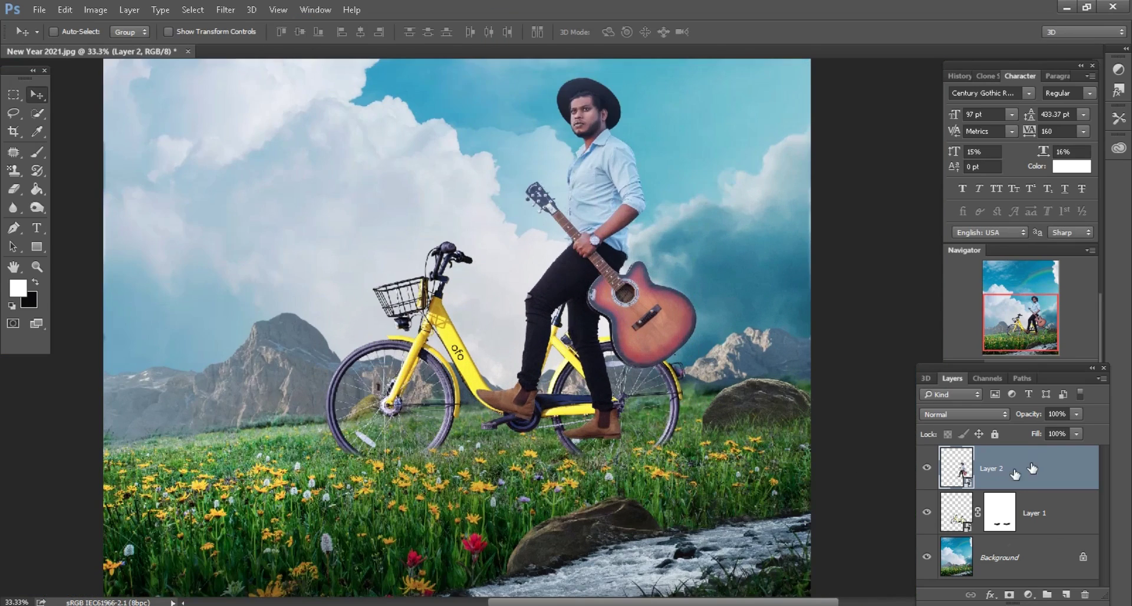
key(ctrl+plus)
key(ctrl+plus)
drag(1036, 436, 1029, 435)
scroll(643, 354, down, 2)
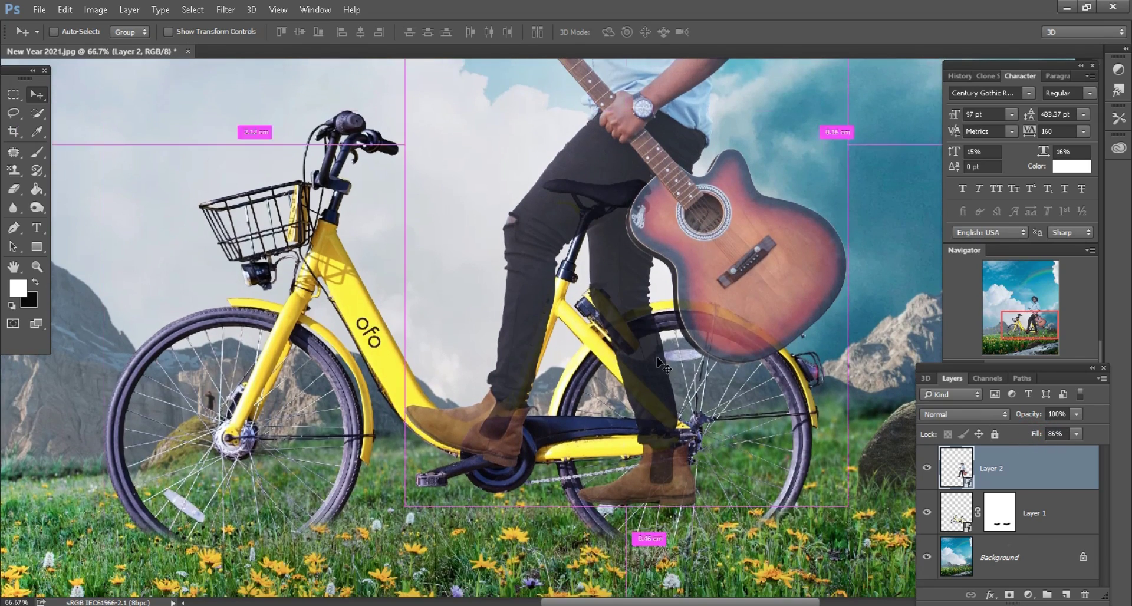
drag(643, 366, 645, 391)
key(ctrl)
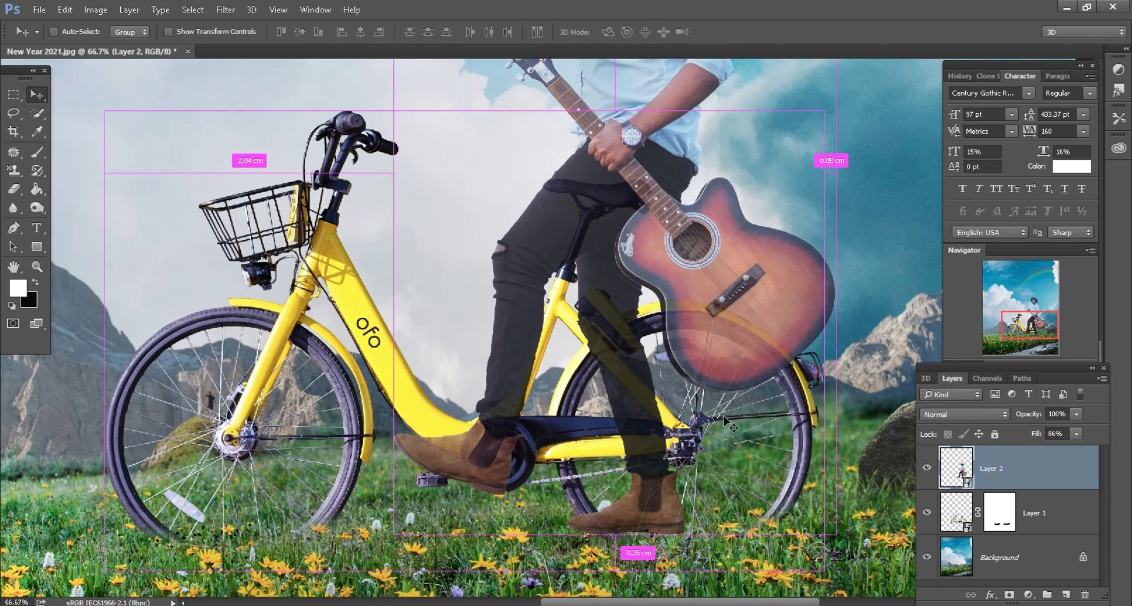
key(ctrl+minus)
key(ctrl+minus)
key(ctrl+minus)
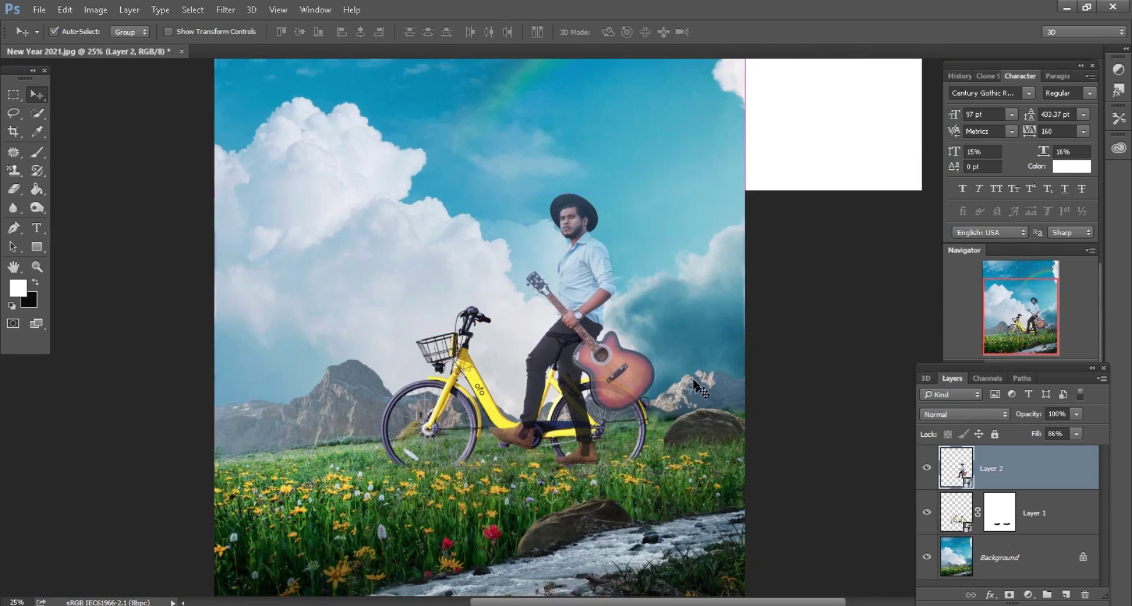
key(ctrl+minus)
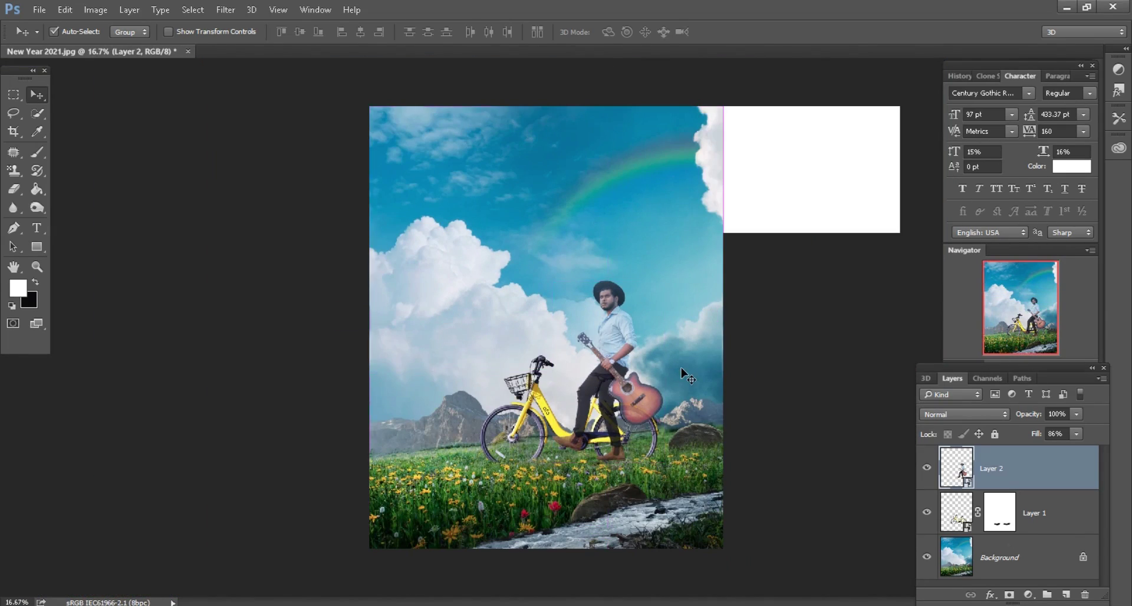
key(ctrl+plus)
key(ctrl+plus)
scroll(394, 176, down, 3)
scroll(394, 176, right, 2)
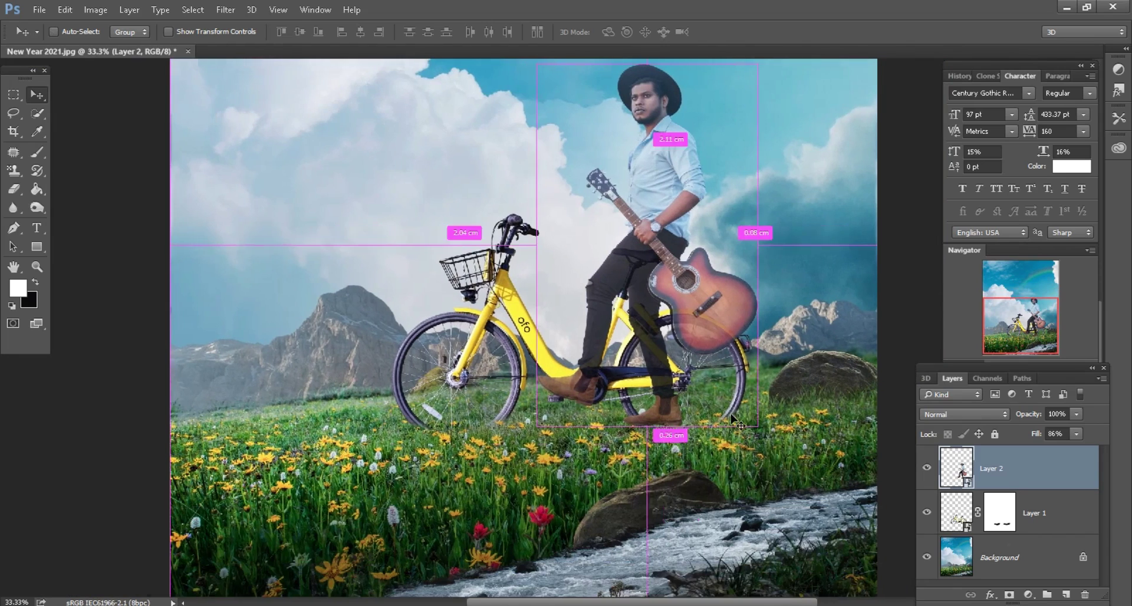
click(65, 9)
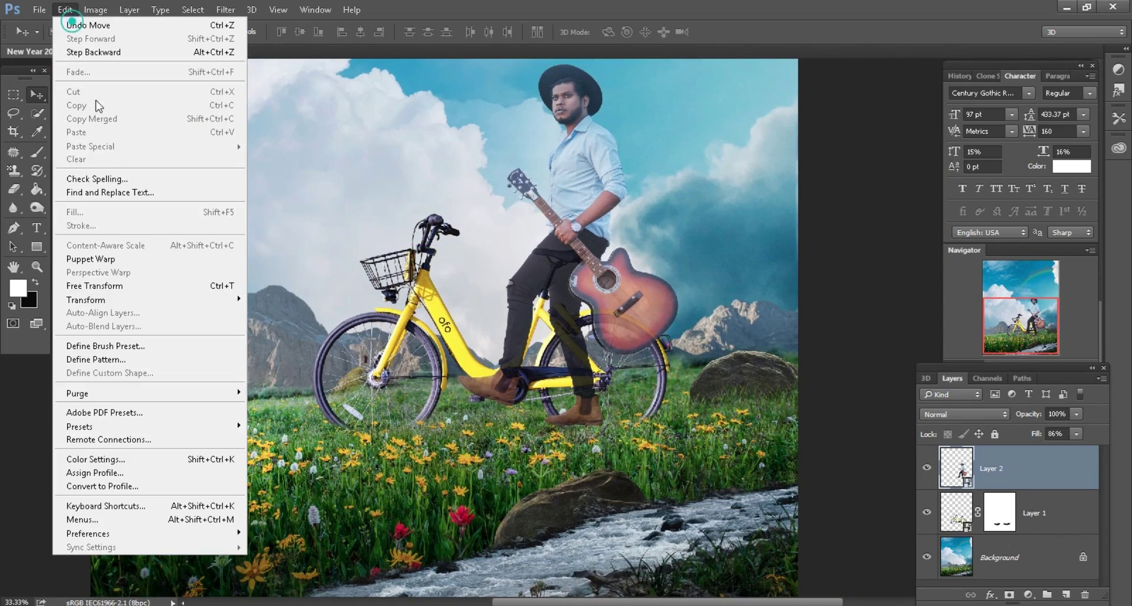
Step: Free-transform the guitarist to 37%, tilted −2.4°, moved up and left onto the seat
click(112, 287)
click(295, 31)
key(Up)
key(Up)
key(Up)
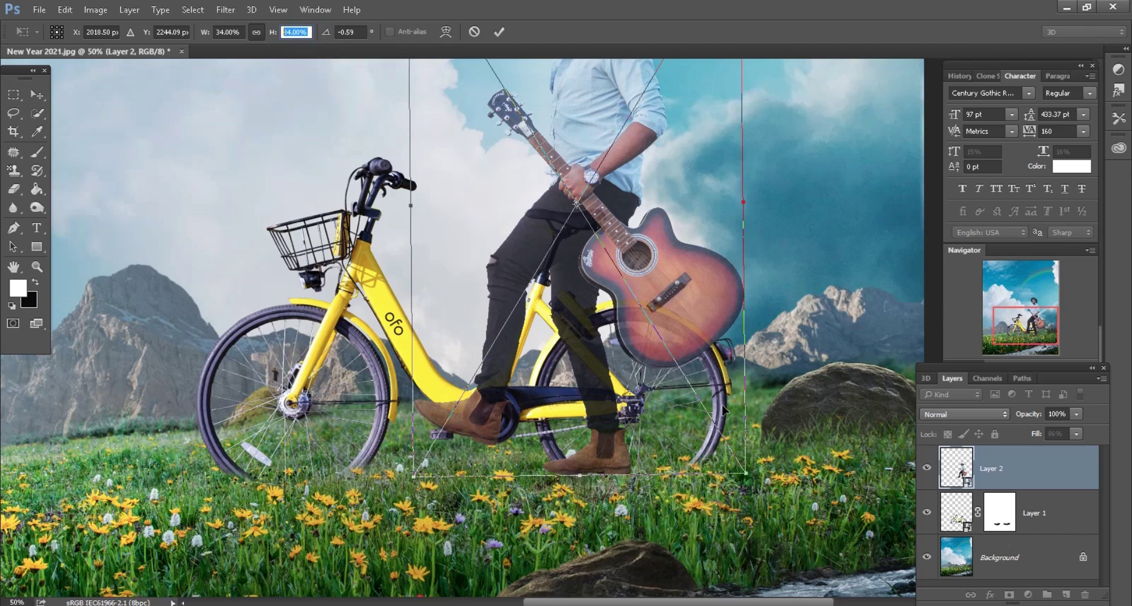
scroll(560, 333, up, 1)
mouse_move(619, 400)
mouse_down()
mouse_move(619, 369)
mouse_move(655, 393)
mouse_move(622, 389)
mouse_up()
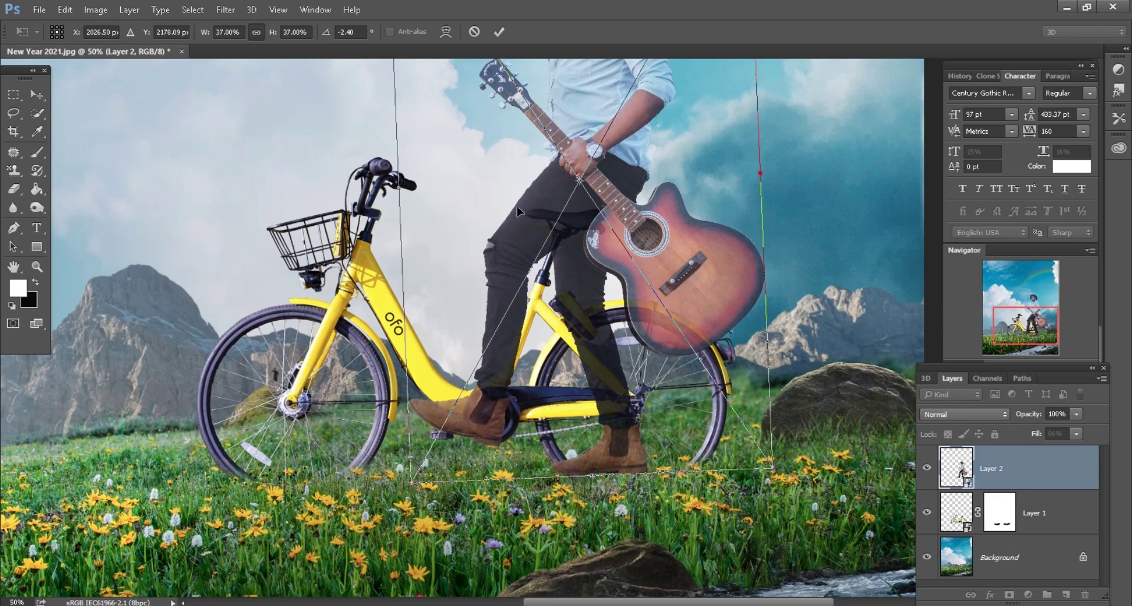
scroll(601, 258, up, 1)
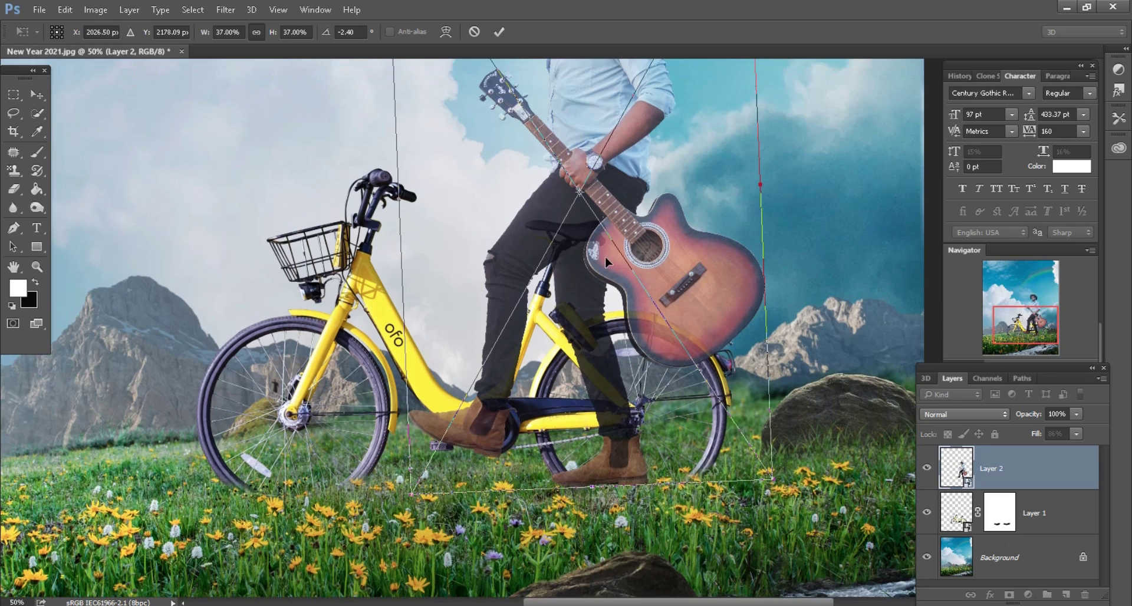
drag(593, 277, 587, 279)
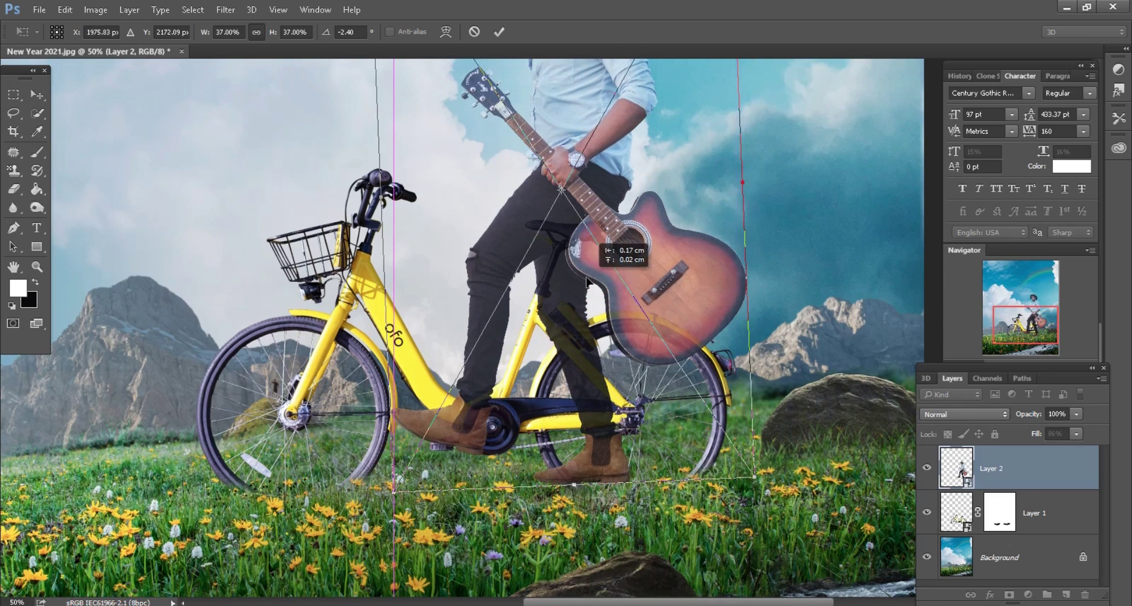
drag(587, 279, 587, 279)
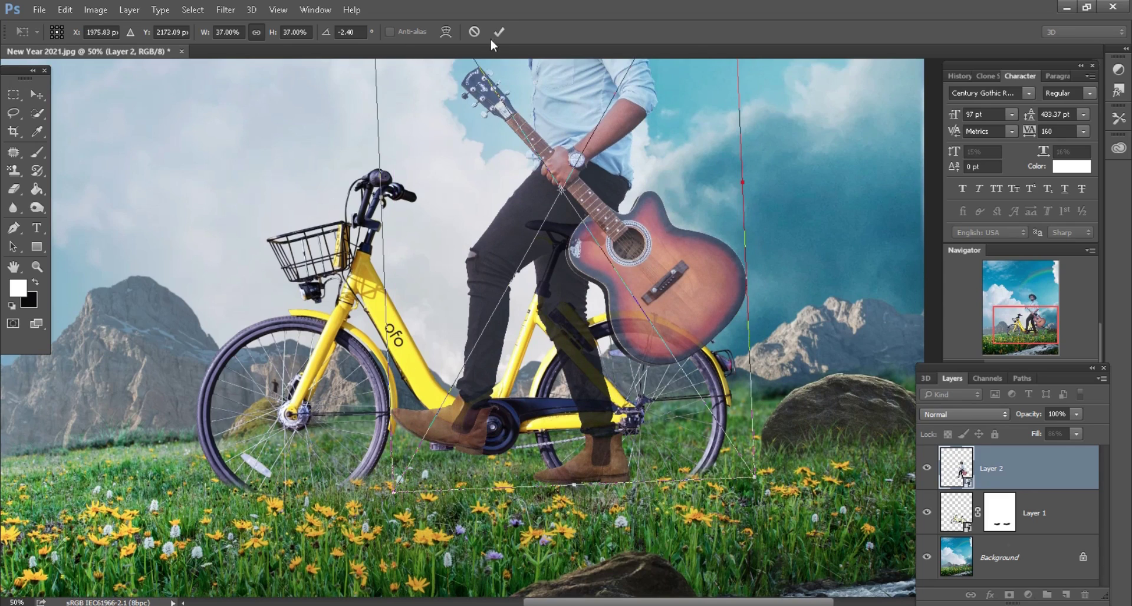
Step: Commit the guitarist's placement and zoom in on him
key(ctrl+0)
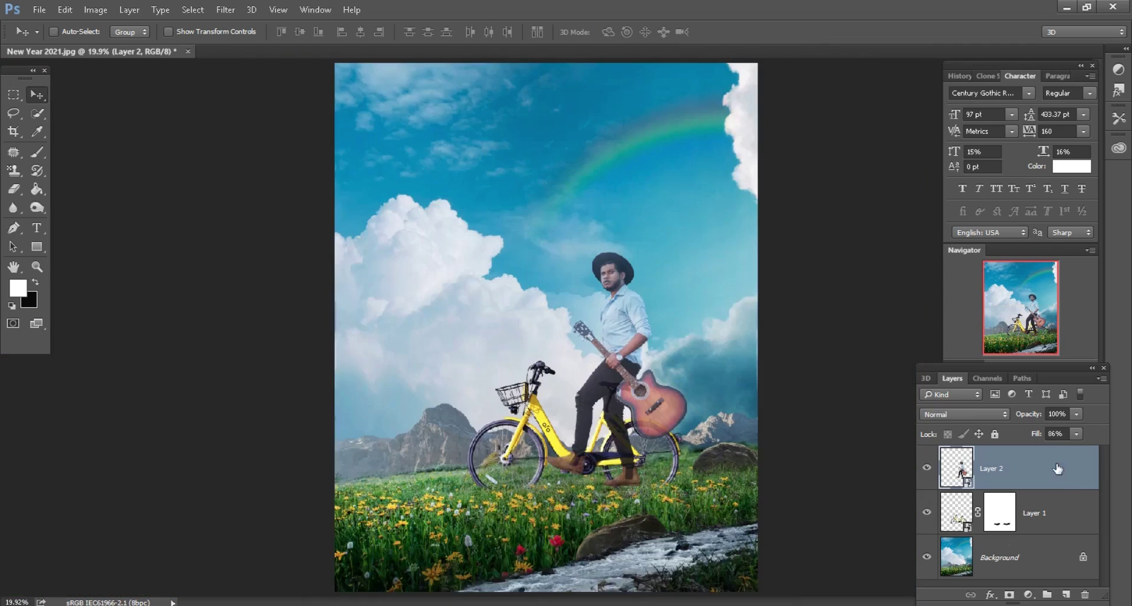
key(ctrl+minus)
drag(1036, 433, 1128, 446)
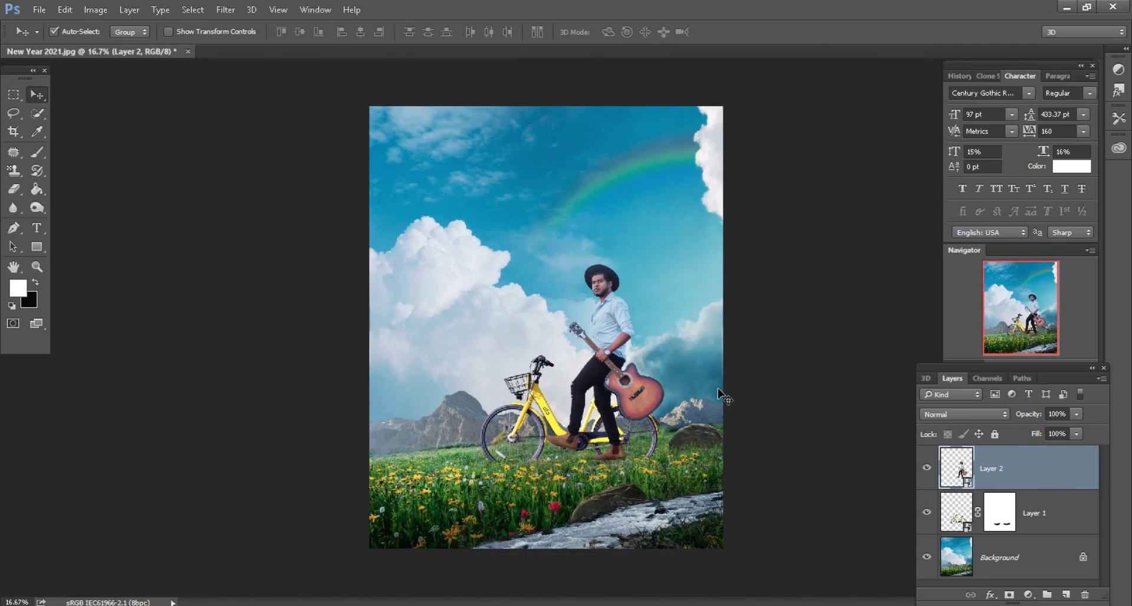
key(ctrl+plus)
key(ctrl+plus)
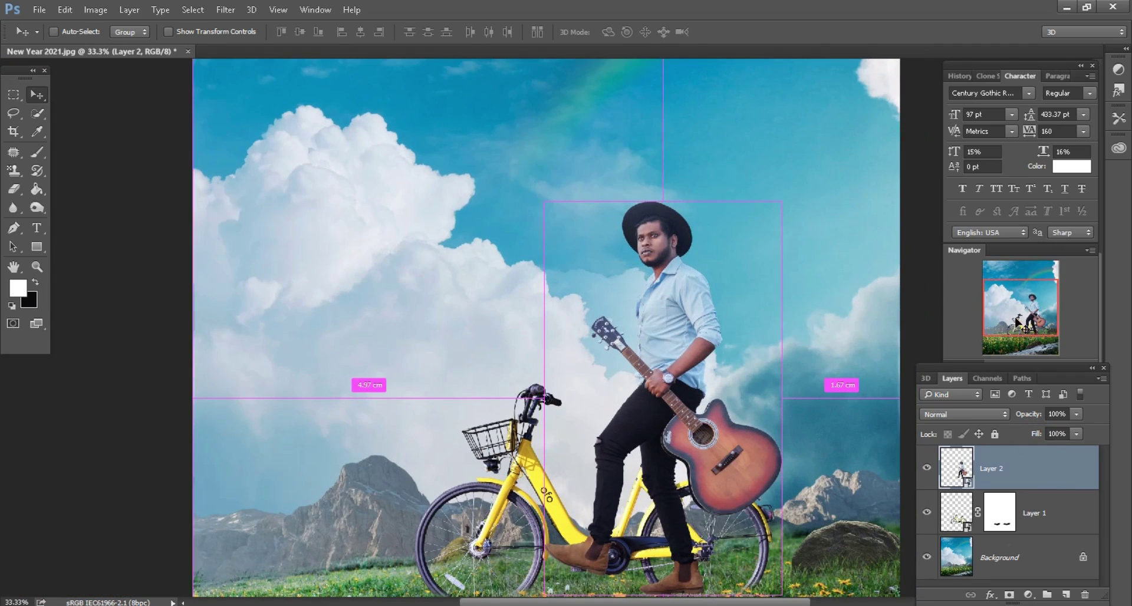
key(ctrl+plus)
Step: Pan and zoom to 100% on the lower bike and the rider's feet
scroll(813, 400, down, 1)
scroll(814, 399, down, 1)
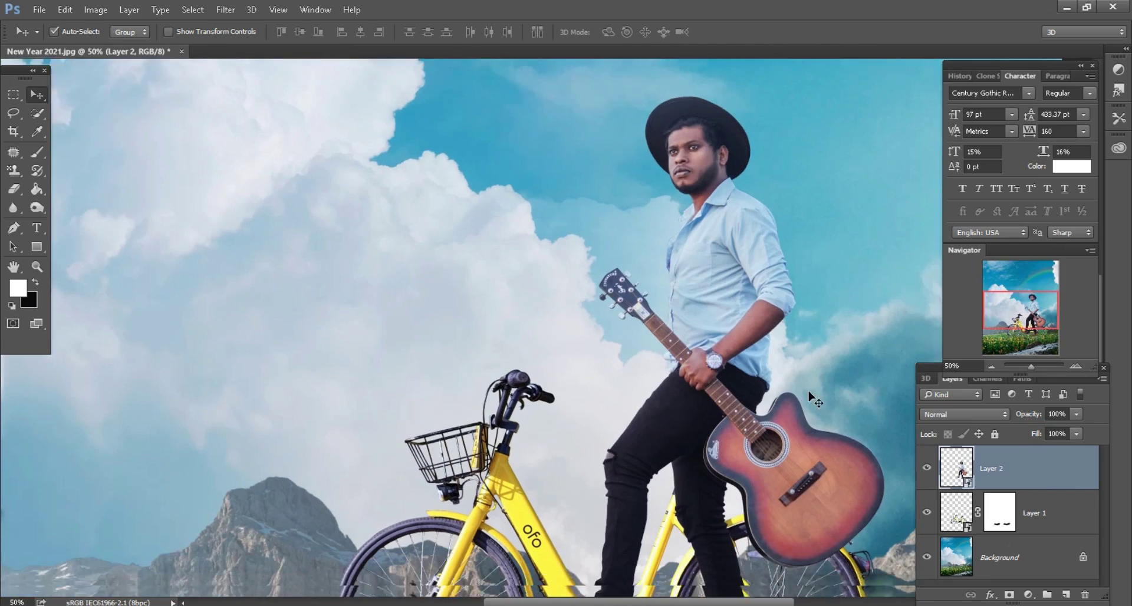
scroll(814, 400, down, 2)
scroll(813, 399, down, 2)
scroll(533, 410, right, 1)
scroll(534, 410, right, 1)
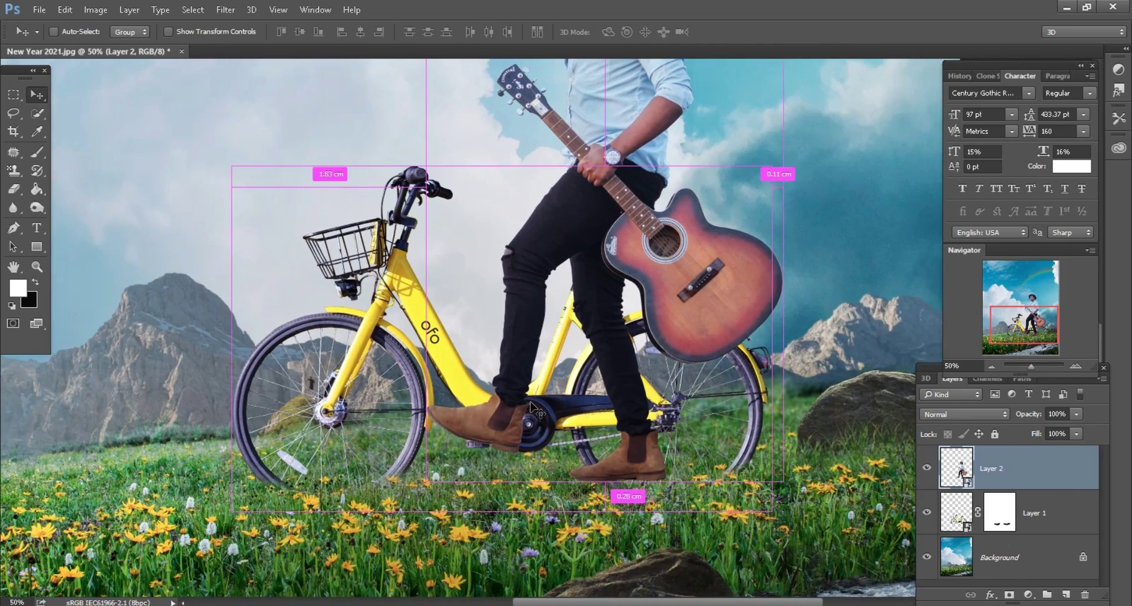
scroll(534, 410, right, 1)
scroll(554, 407, down, 1)
key(ctrl+plus)
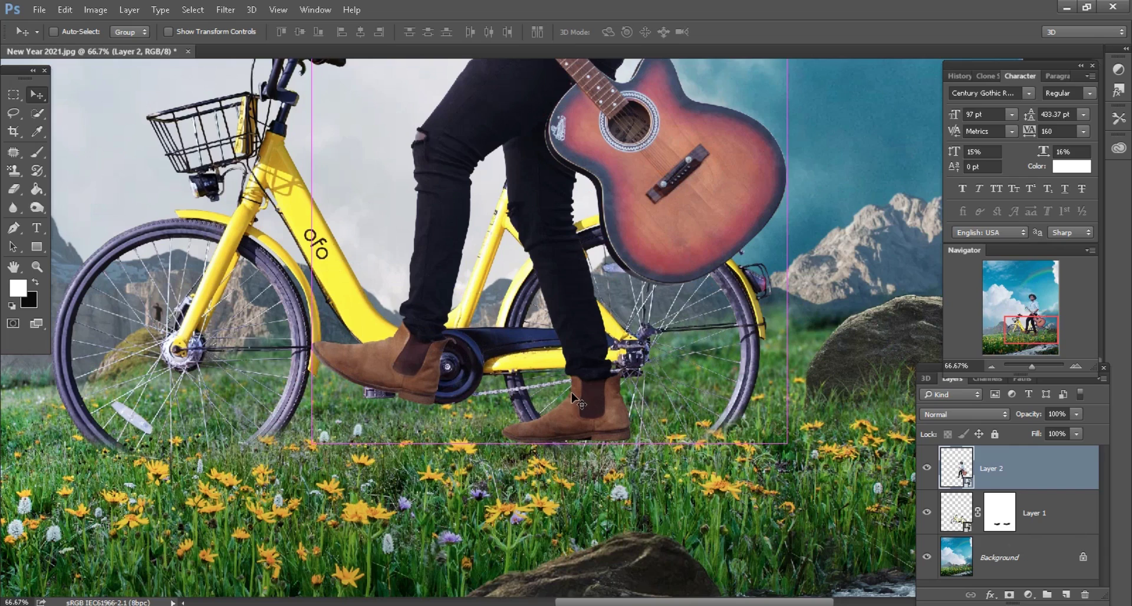
scroll(578, 401, down, 1)
scroll(578, 401, right, 1)
key(ctrl+plus)
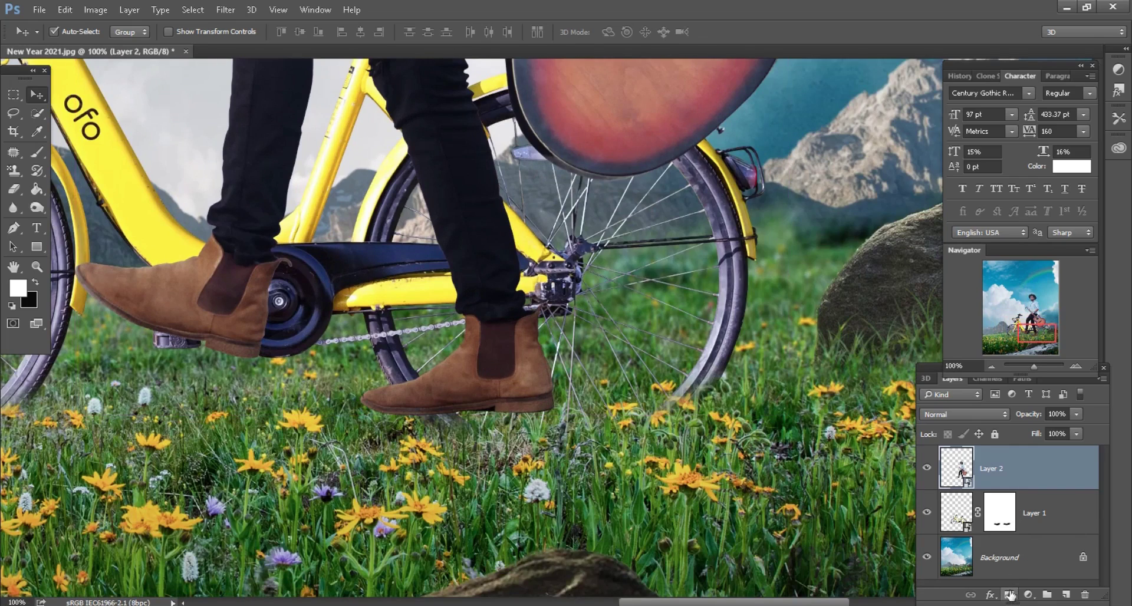
Step: Add a layer mask to Layer 2, lower its fill, and choose a soft round 32 px brush
click(1010, 594)
drag(1038, 435, 1006, 437)
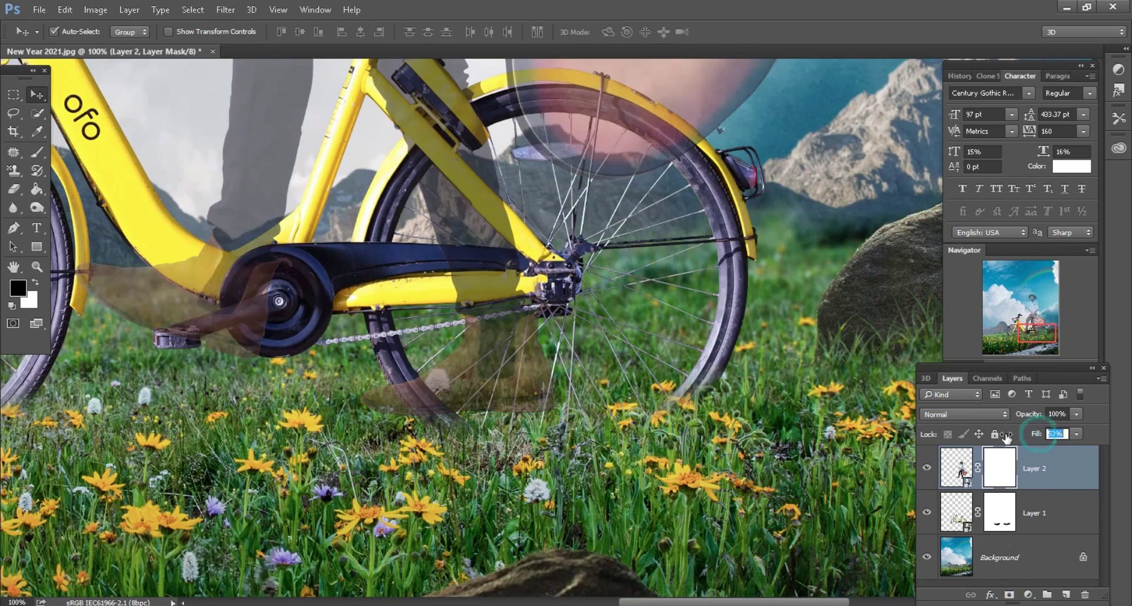
click(37, 152)
right_click(623, 426)
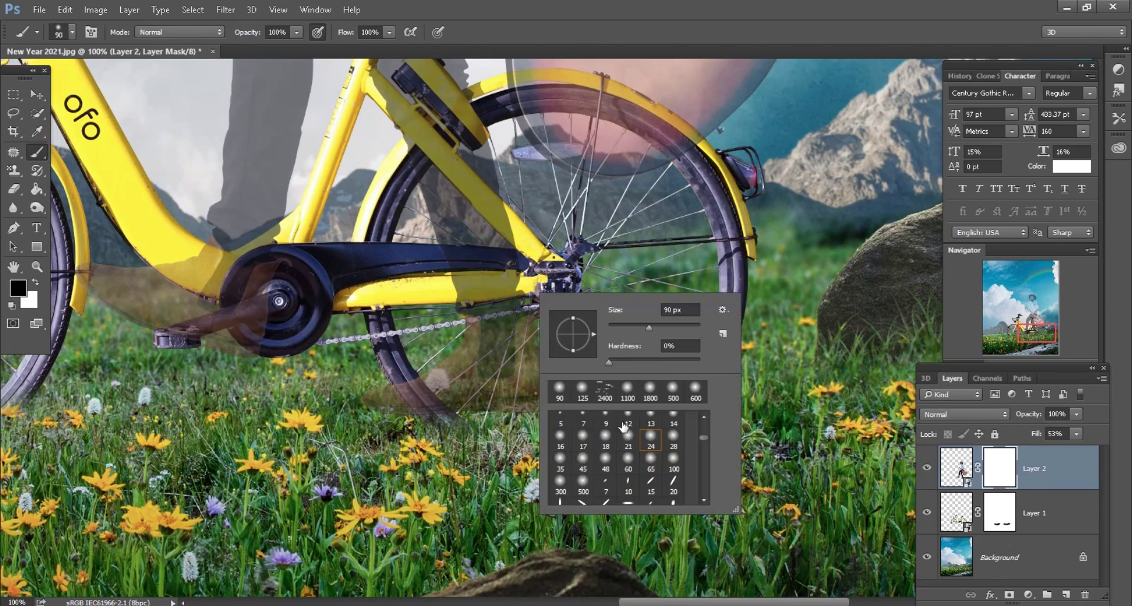
scroll(624, 426, up, 3)
double_click(629, 447)
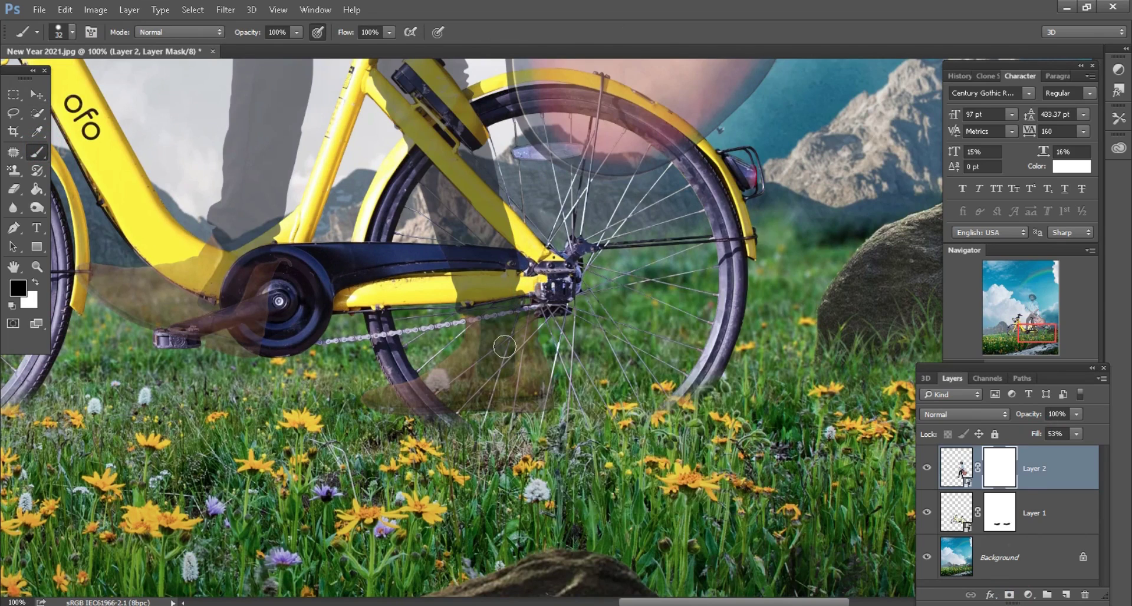
Step: Mask the rider over the seat post, seat clamp and frame tube
drag(438, 161, 507, 353)
scroll(507, 354, up, 1)
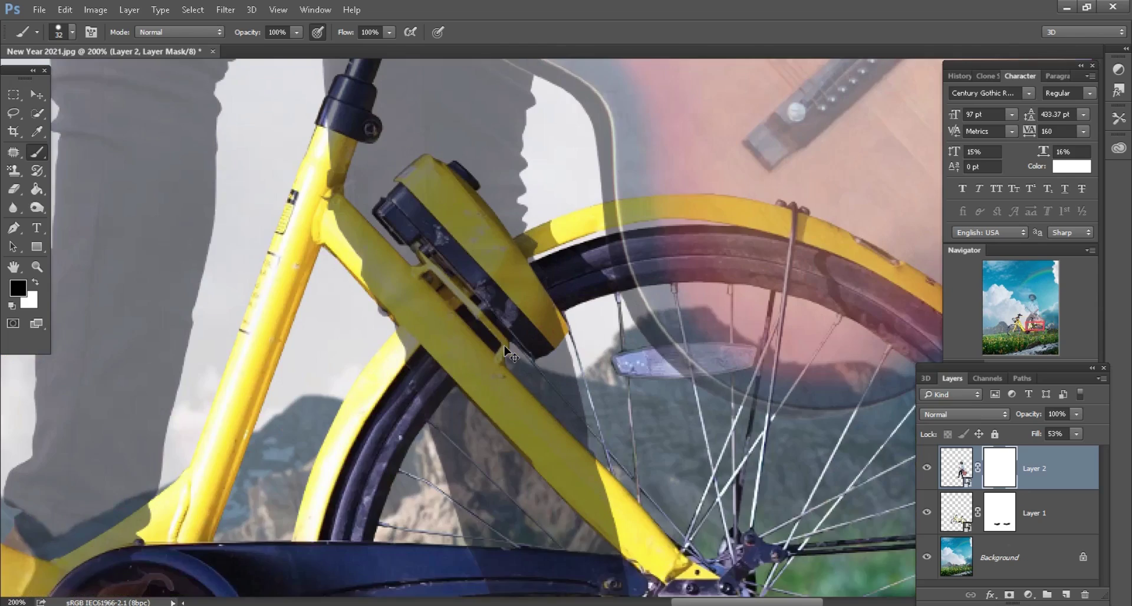
scroll(507, 354, up, 3)
key(bracketleft)
key(bracketleft)
key(bracketleft)
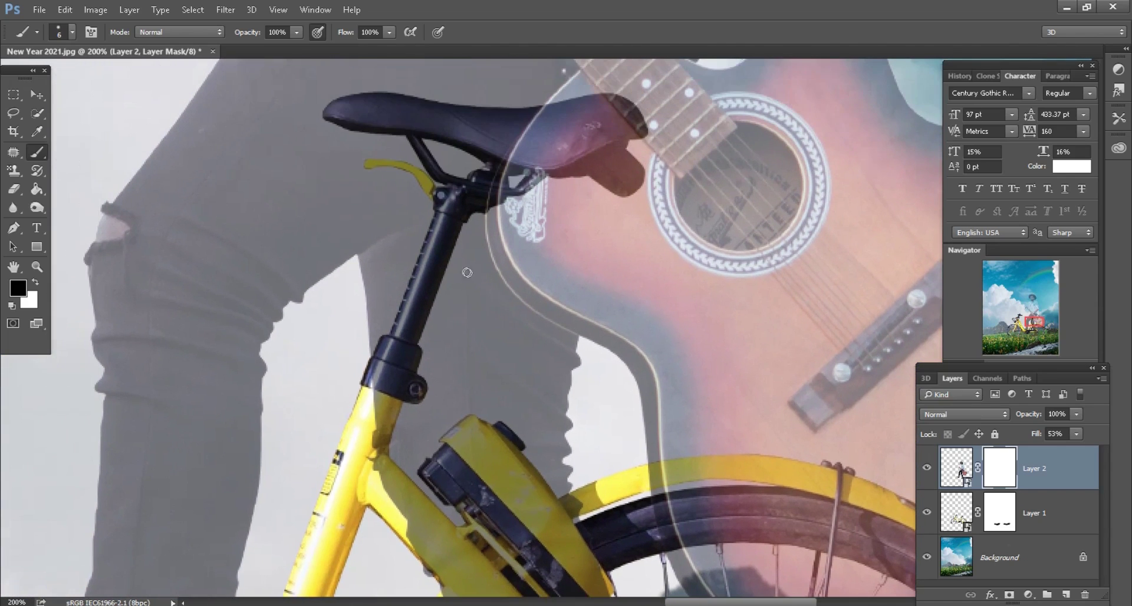
drag(441, 218, 417, 288)
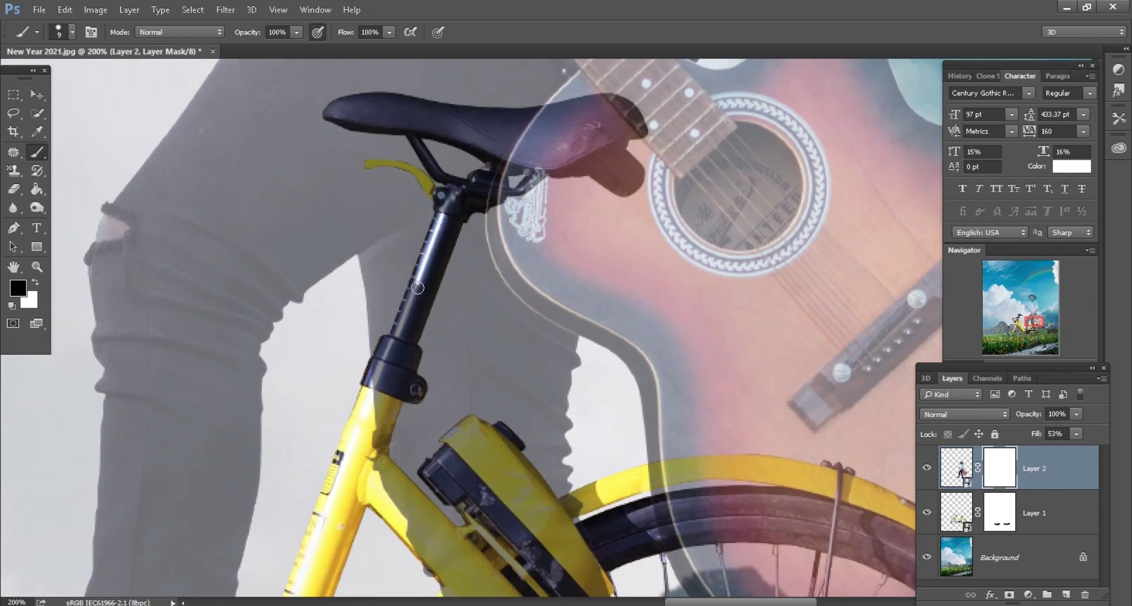
key(bracketright)
drag(376, 375, 391, 407)
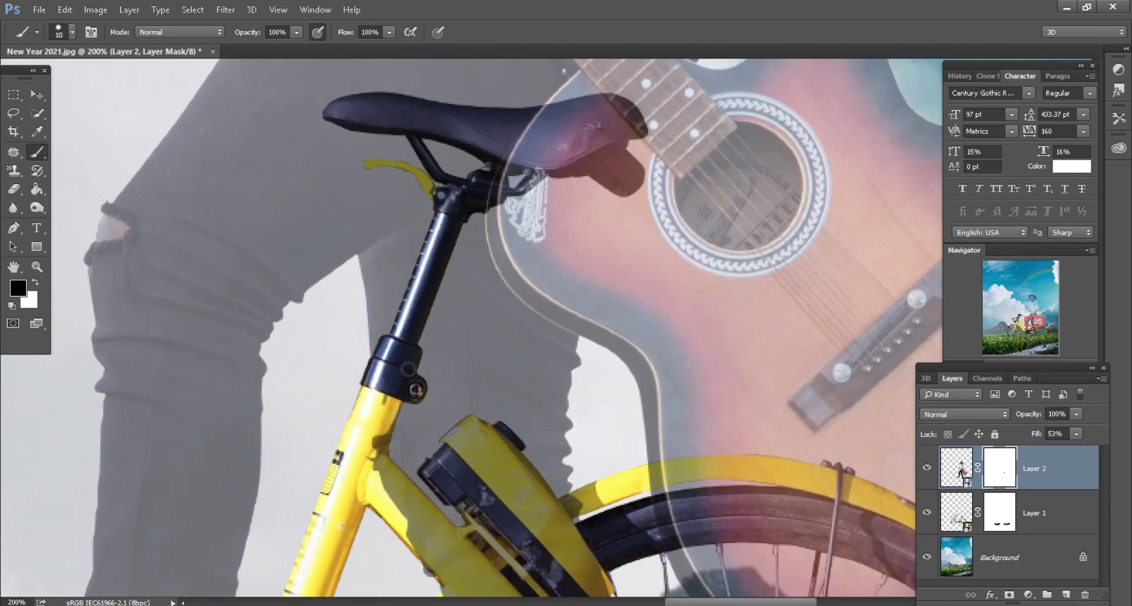
click(391, 382)
drag(411, 338, 427, 302)
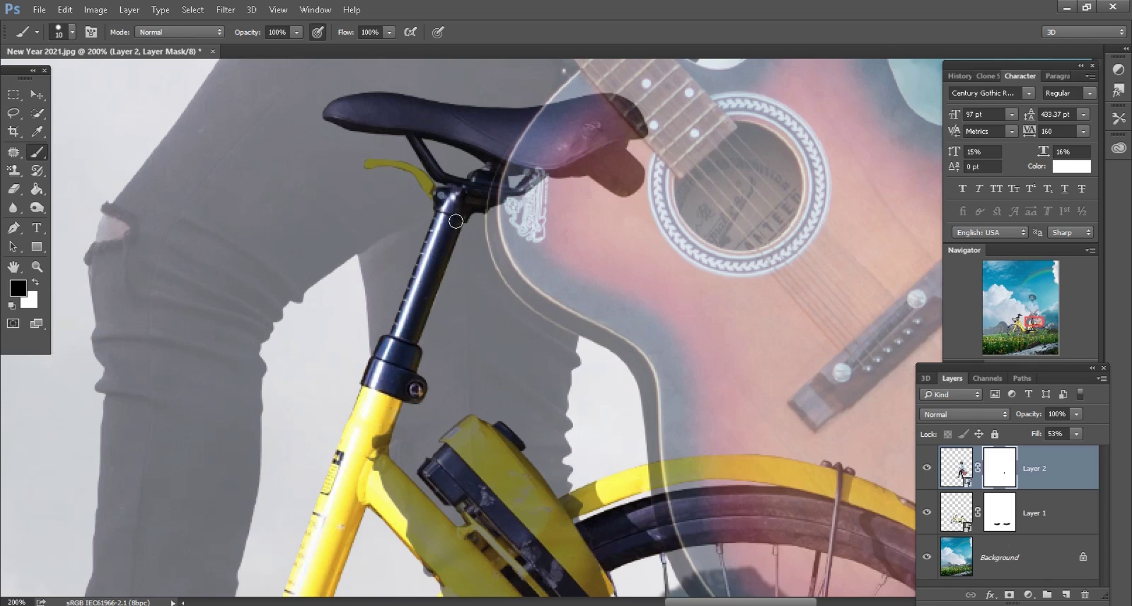
Step: Raise Layer 2's fill and paint the mask to reveal the yellow frame tube through the leg
scroll(599, 313, down, 3)
scroll(600, 314, down, 3)
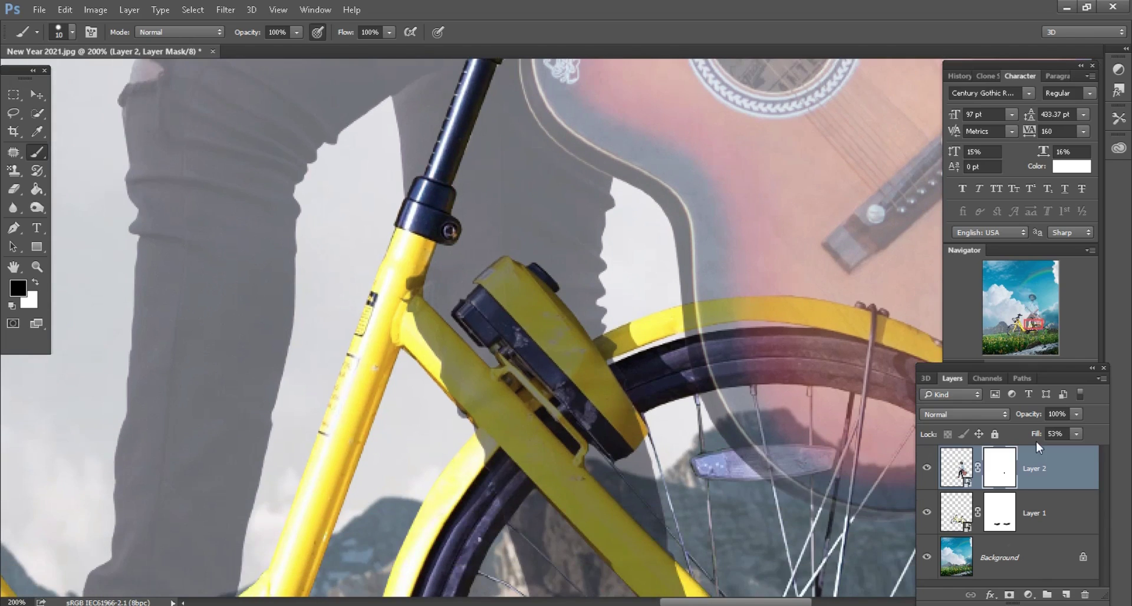
scroll(600, 313, down, 2)
mouse_move(1042, 436)
mouse_down()
mouse_move(1116, 437)
mouse_move(1097, 437)
mouse_up()
scroll(450, 394, up, 3)
scroll(449, 394, up, 3)
key(bracketright)
mouse_move(419, 376)
mouse_down()
mouse_move(354, 309)
mouse_move(366, 354)
mouse_move(480, 450)
mouse_move(444, 366)
mouse_move(316, 240)
mouse_move(277, 185)
mouse_move(285, 114)
mouse_move(318, 302)
mouse_up()
key(bracketleft)
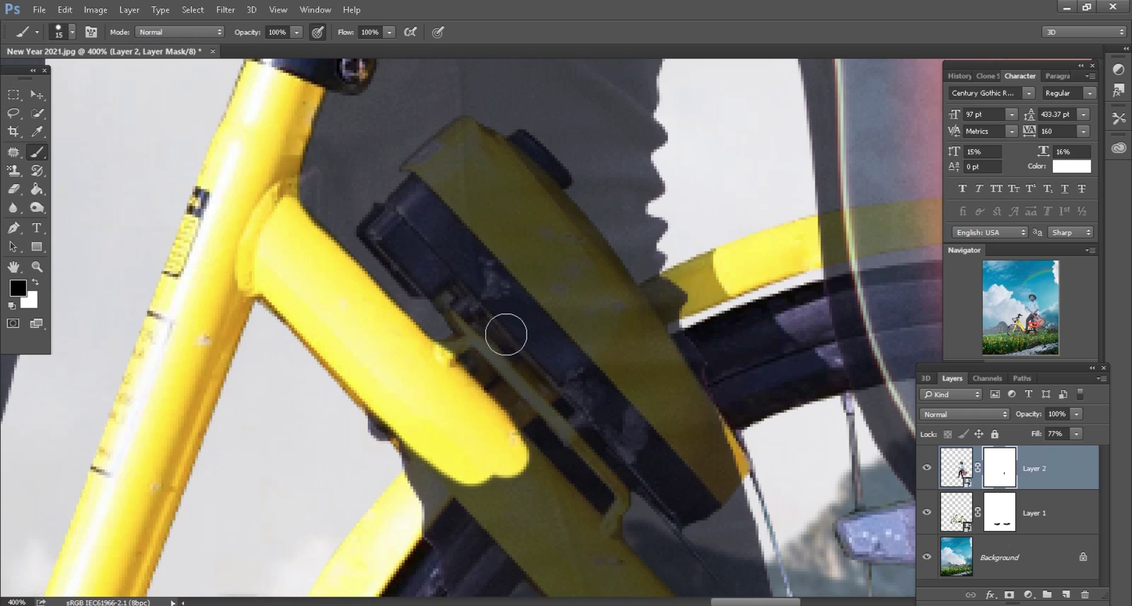
Step: Paint black on Layer 2's mask to reveal the small yellow bracket and its top through the leg
key(bracketleft)
drag(480, 323, 480, 319)
mouse_move(426, 252)
mouse_down()
mouse_move(384, 219)
mouse_move(457, 139)
mouse_move(530, 156)
mouse_move(551, 212)
mouse_move(613, 293)
mouse_move(660, 297)
mouse_move(730, 397)
mouse_move(720, 455)
mouse_move(672, 498)
mouse_move(552, 377)
mouse_move(637, 407)
mouse_move(480, 283)
mouse_move(435, 260)
mouse_move(425, 274)
mouse_move(430, 227)
mouse_move(497, 177)
mouse_move(561, 323)
mouse_move(488, 252)
mouse_up()
key(bracketright)
key(bracketright)
key(bracketleft)
key(bracketleft)
key(bracketright)
key(bracketright)
scroll(488, 251, down, 2)
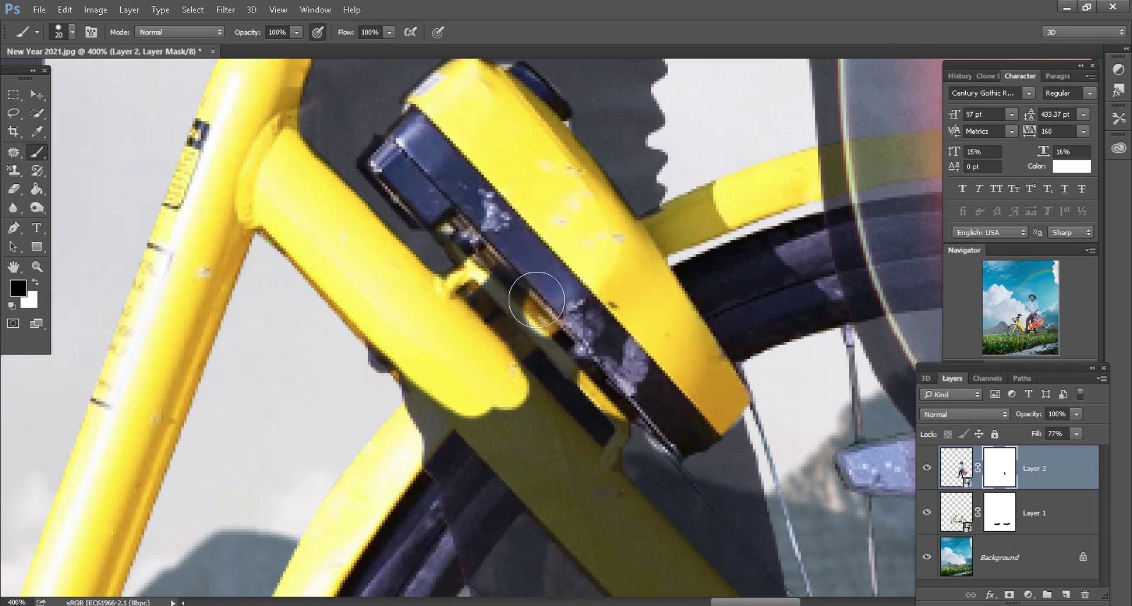
mouse_move(536, 299)
mouse_down()
mouse_move(501, 330)
mouse_move(551, 405)
mouse_move(659, 380)
mouse_up()
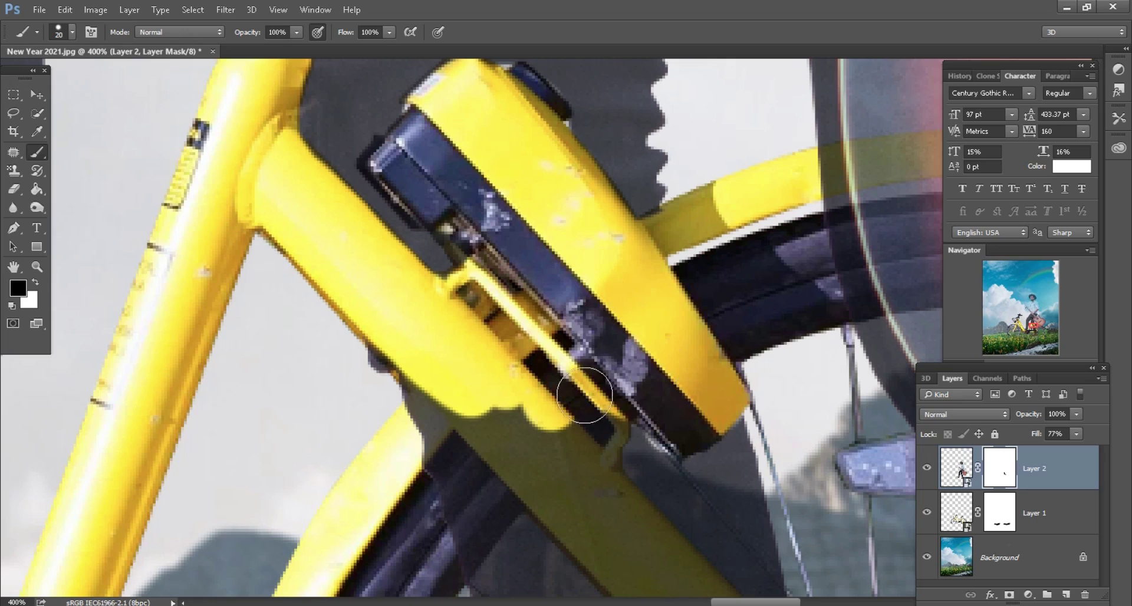
scroll(581, 417, down, 2)
scroll(568, 366, down, 2)
Step: Mask the leg and its shadow over the dark fork so the fork shows in front
key(bracketleft)
key(bracketleft)
key(bracketleft)
mouse_move(548, 333)
mouse_down()
mouse_move(485, 247)
mouse_move(480, 310)
mouse_move(505, 336)
mouse_move(502, 366)
mouse_up()
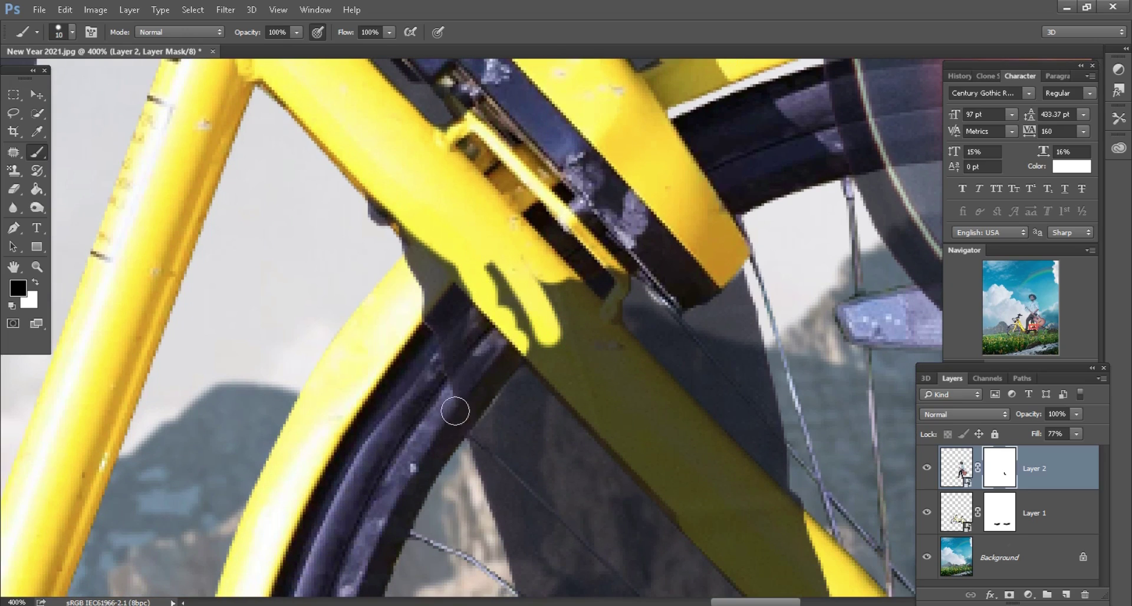
key(bracketright)
mouse_move(454, 411)
mouse_down()
mouse_move(450, 379)
mouse_move(417, 336)
mouse_move(432, 250)
mouse_move(420, 284)
mouse_move(505, 265)
mouse_move(550, 272)
mouse_move(541, 250)
mouse_move(553, 298)
mouse_move(566, 273)
mouse_up()
key(bracketleft)
key(bracketleft)
key(bracketleft)
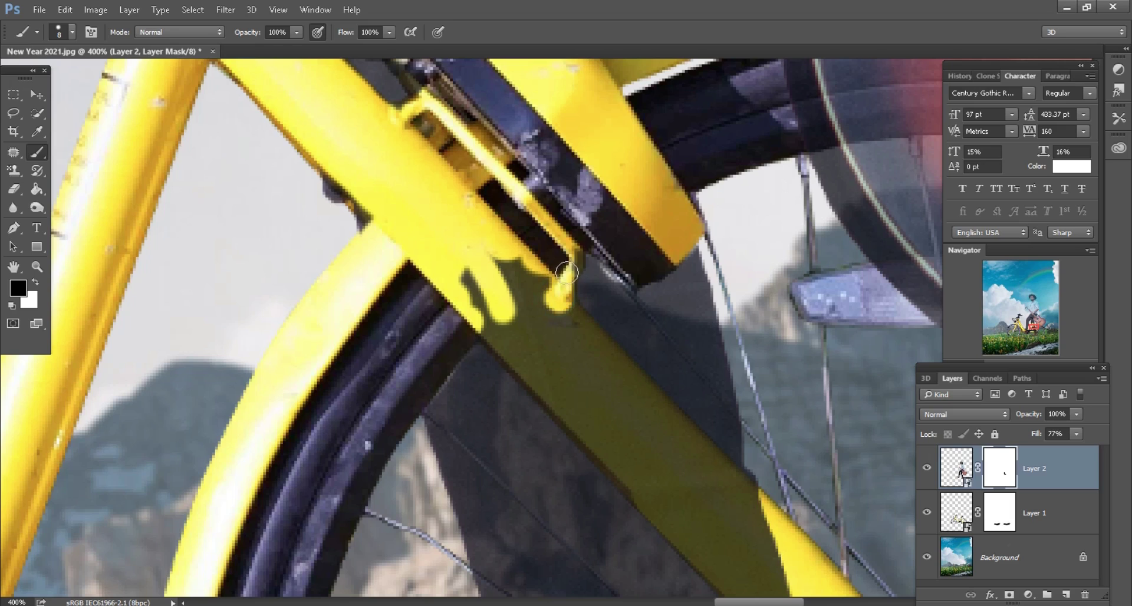
key(bracketright)
key(bracketright)
mouse_move(554, 319)
mouse_down()
mouse_move(480, 266)
mouse_move(573, 315)
mouse_up()
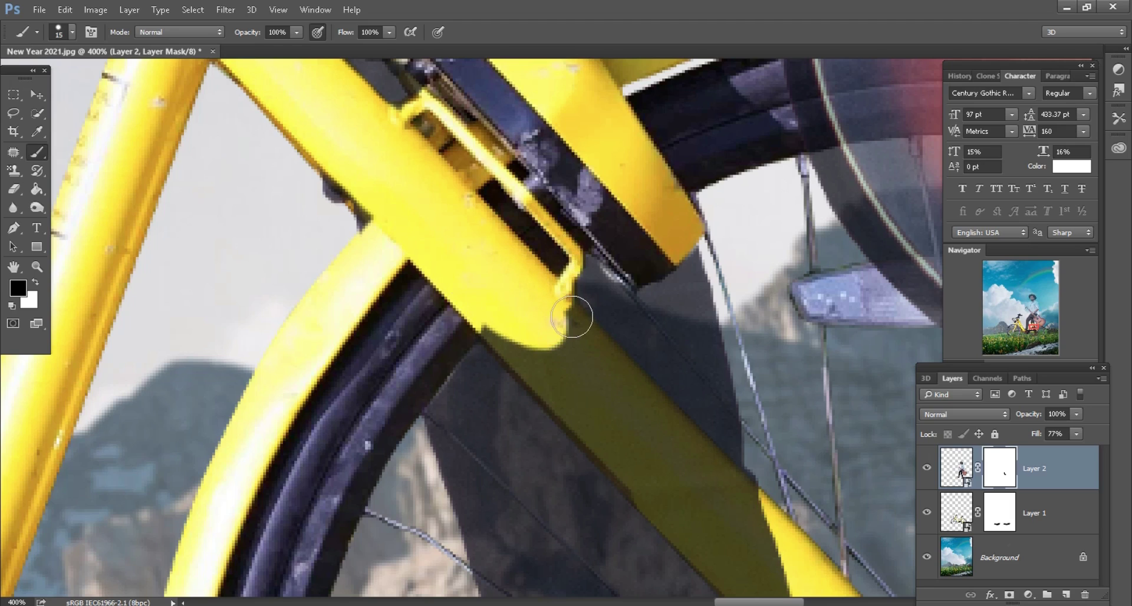
scroll(574, 316, down, 3)
scroll(571, 318, right, 2)
mouse_move(551, 274)
mouse_down()
mouse_move(435, 189)
mouse_move(759, 529)
mouse_move(703, 447)
mouse_move(700, 392)
mouse_move(495, 190)
mouse_up()
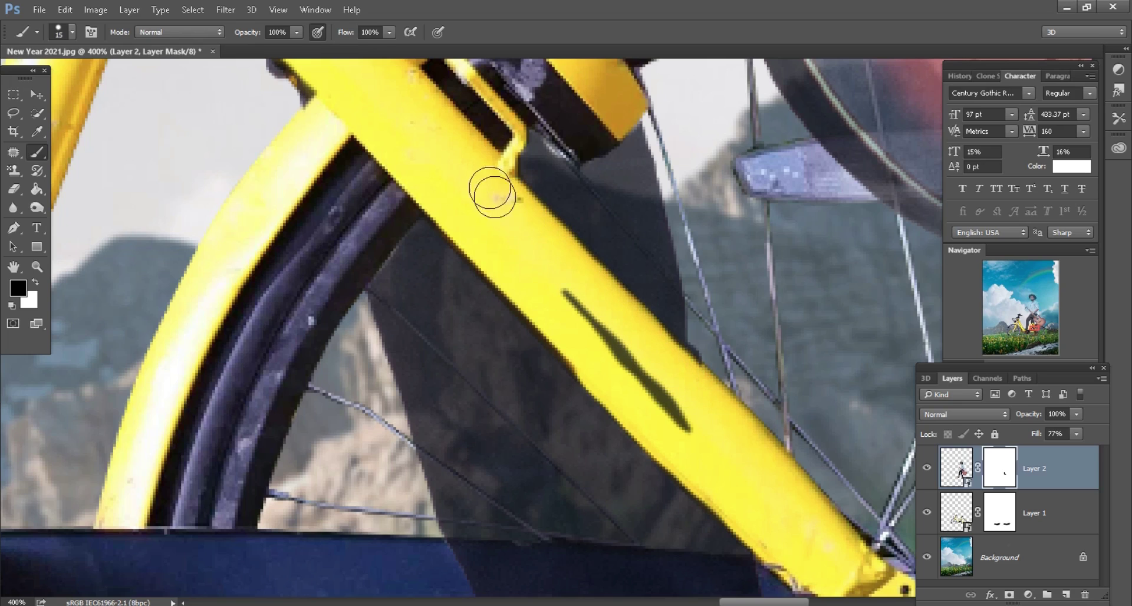
shift+click(661, 408)
drag(660, 408, 682, 384)
Step: At 400% zoom, mask the shadow over and under the chainstay with a 25 px brush
key(ctrl+minus)
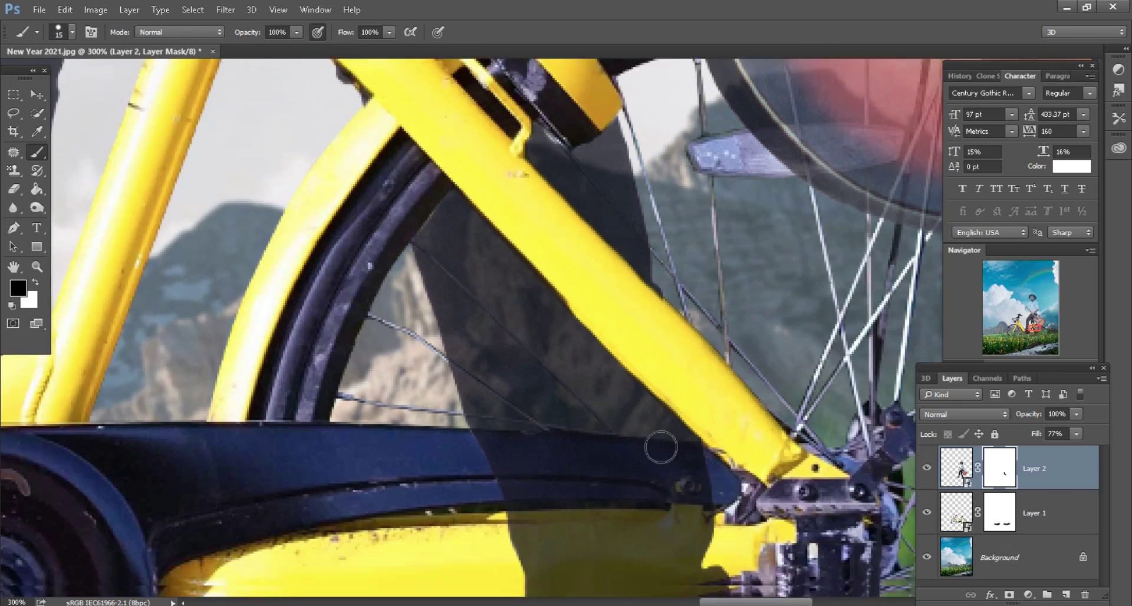
scroll(660, 448, down, 3)
key(ctrl+plus)
key(bracketright)
mouse_move(652, 430)
mouse_down()
mouse_move(455, 323)
mouse_move(465, 310)
mouse_move(561, 308)
mouse_move(682, 321)
mouse_move(738, 341)
mouse_move(752, 393)
mouse_up()
key(bracketright)
scroll(753, 393, down, 3)
key(bracketleft)
mouse_move(784, 342)
mouse_down()
mouse_move(645, 372)
mouse_move(488, 379)
mouse_up()
Step: Reveal the chainstay through the rear boot with a 15 px brush
key(bracketleft)
scroll(652, 369, down, 2)
key(bracketleft)
scroll(652, 379, down, 2)
key(bracketleft)
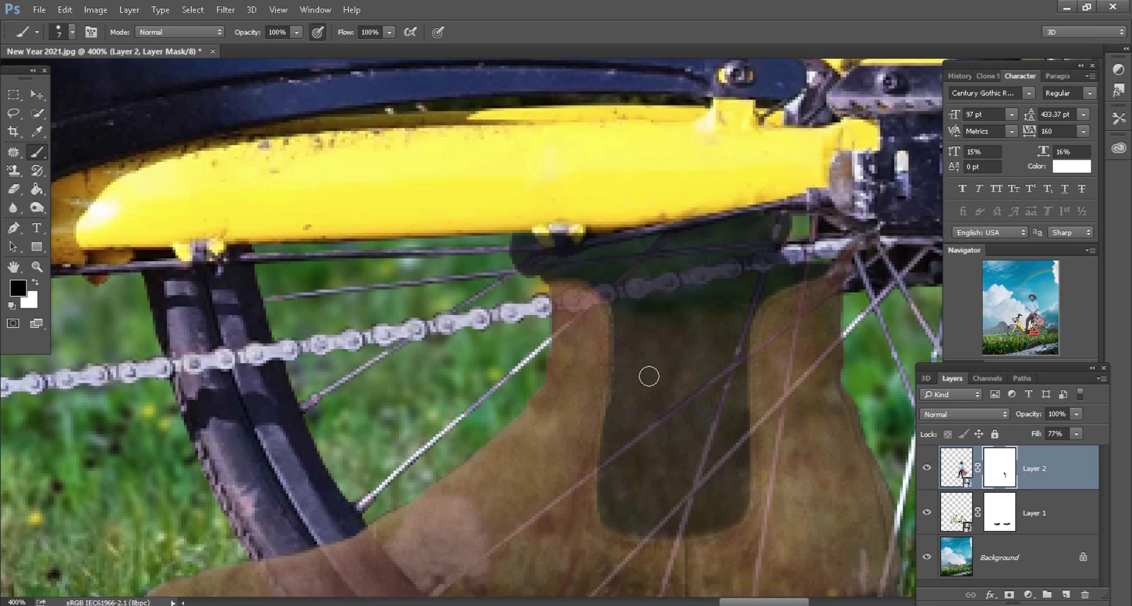
key(bracketleft)
key(bracketleft)
key(bracketleft)
scroll(500, 490, down, 1)
scroll(488, 513, down, 1)
scroll(488, 513, down, 1)
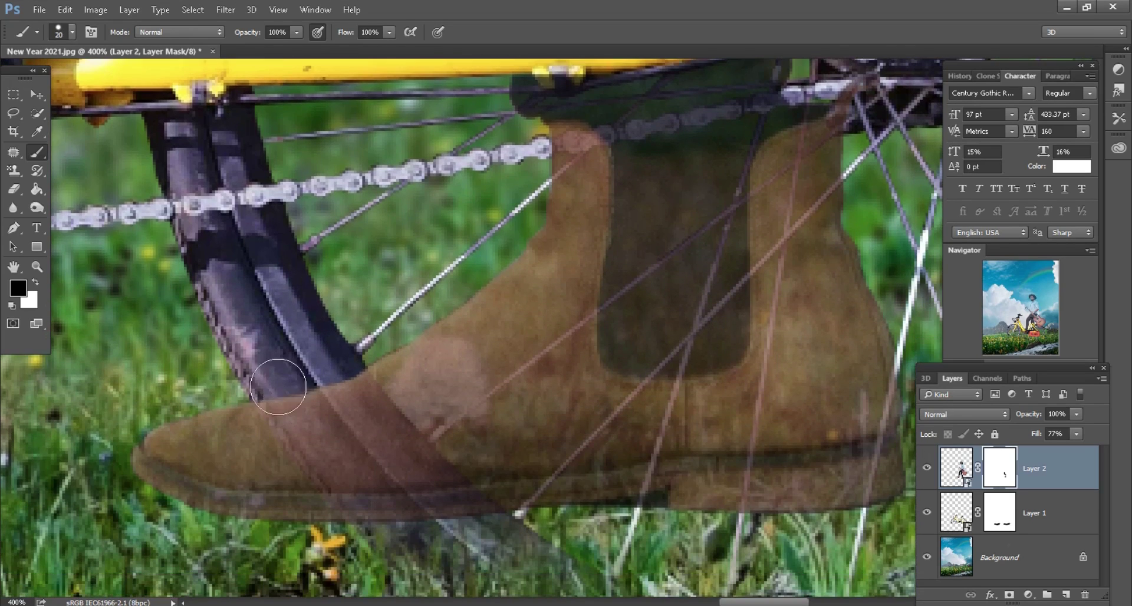
key(bracketright)
key(bracketright)
key(bracketright)
mouse_move(291, 395)
mouse_down()
mouse_move(373, 495)
mouse_move(456, 518)
mouse_move(434, 469)
mouse_move(342, 363)
mouse_move(321, 378)
mouse_move(370, 501)
mouse_up()
Step: Reveal the frame tube above the boot with an 8 px brush
key(bracketright)
scroll(370, 458, down, 1)
scroll(370, 458, down, 1)
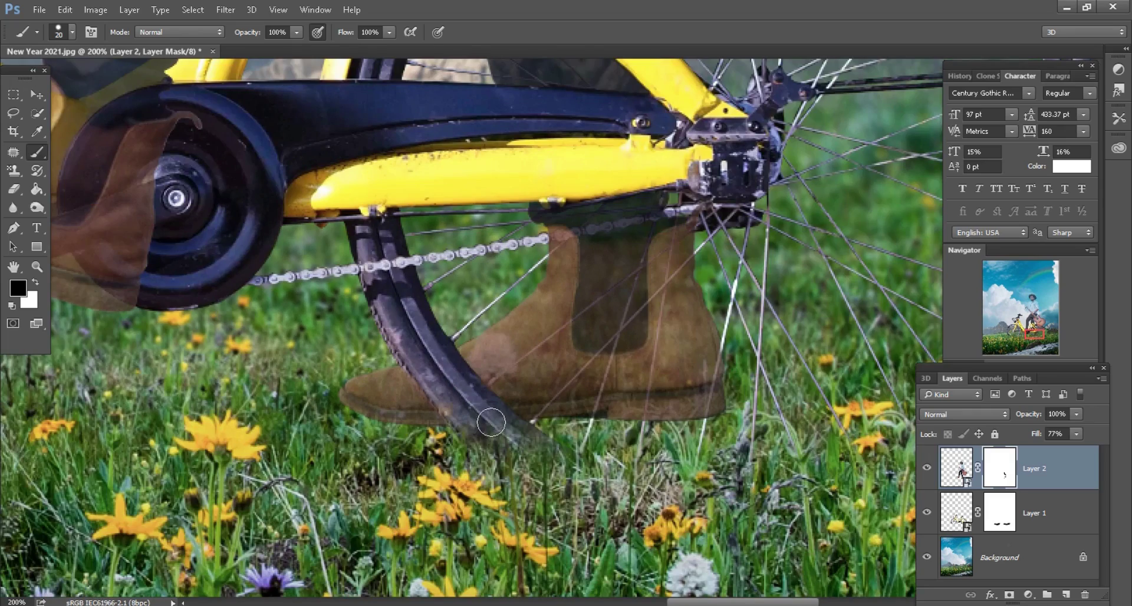
scroll(513, 407, up, 1)
scroll(531, 374, up, 1)
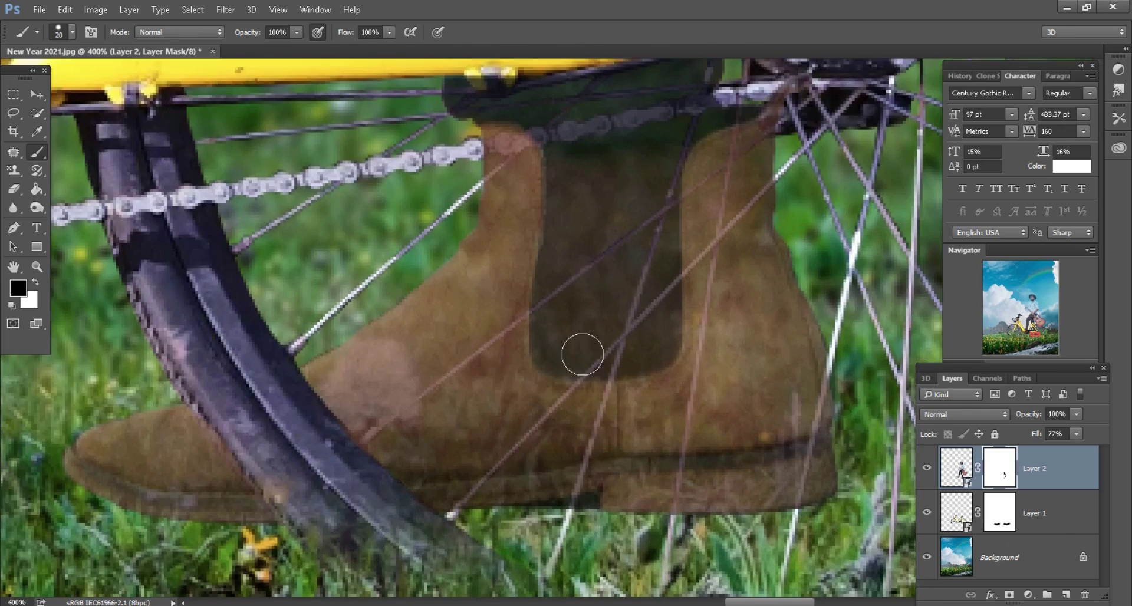
key(bracketleft)
key(bracketleft)
key(bracketleft)
drag(735, 97, 502, 144)
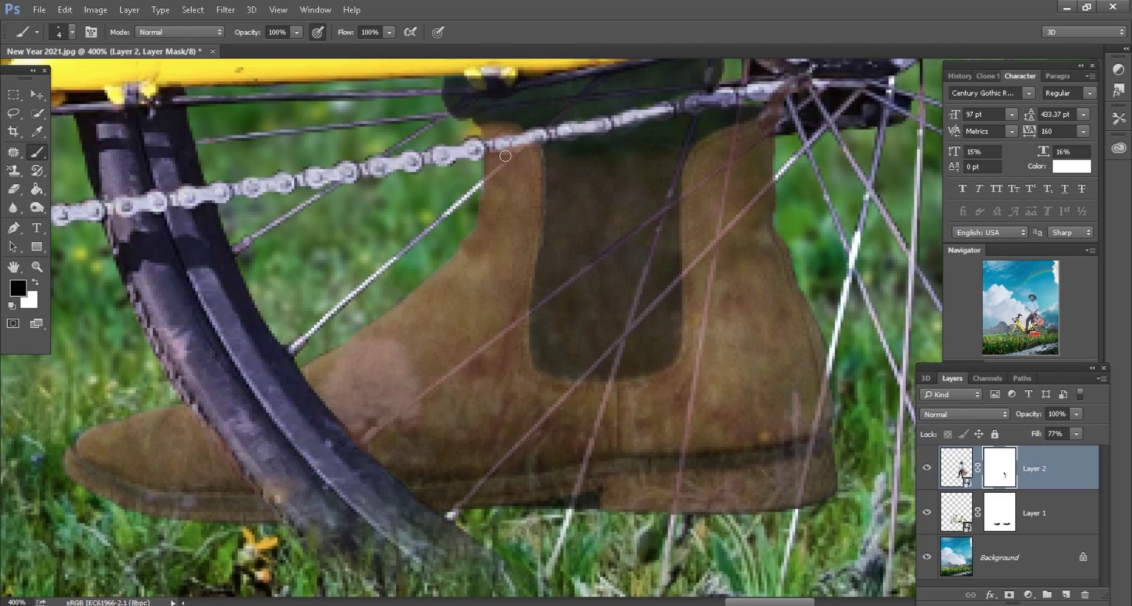
Step: With a 2 px brush, paint the wheel spokes across the boot and the strip below the yellow tube
scroll(566, 133, up, 1)
key(bracketleft)
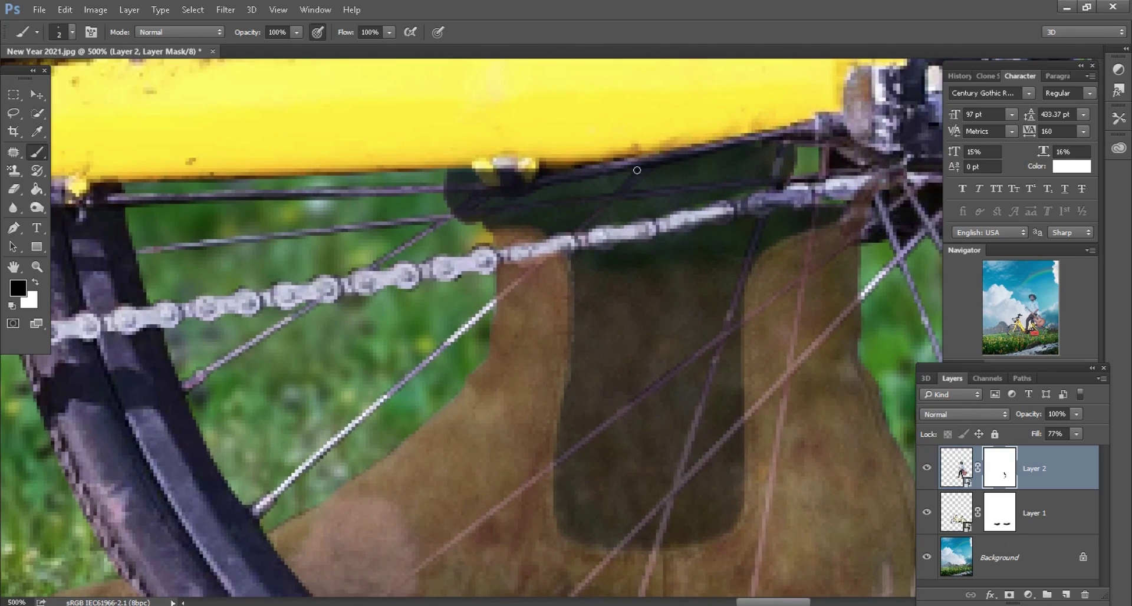
drag(633, 175, 586, 218)
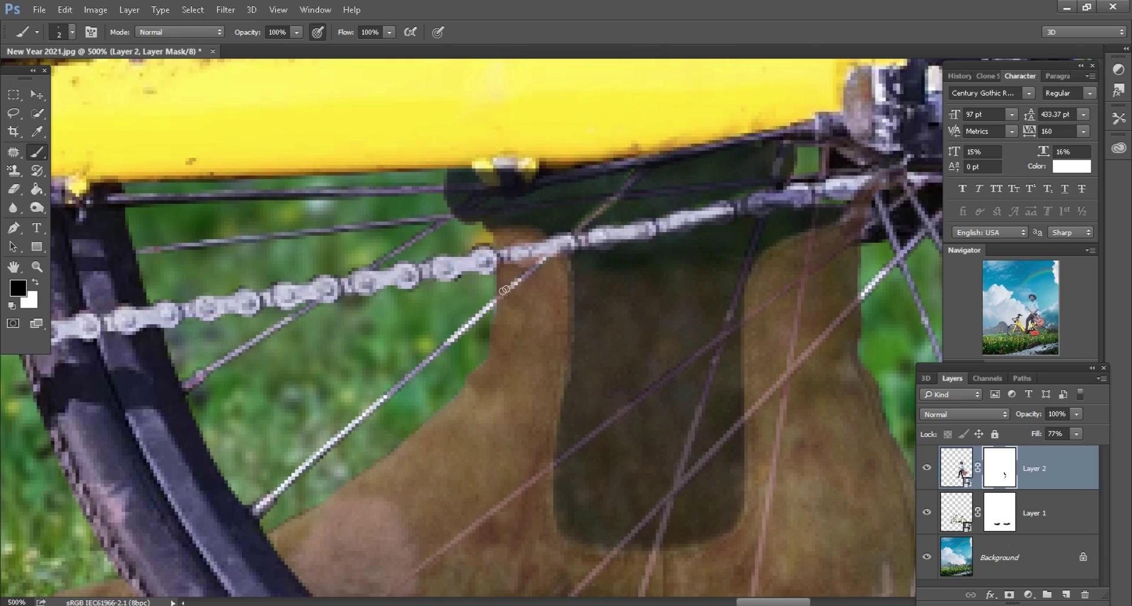
drag(437, 187, 570, 173)
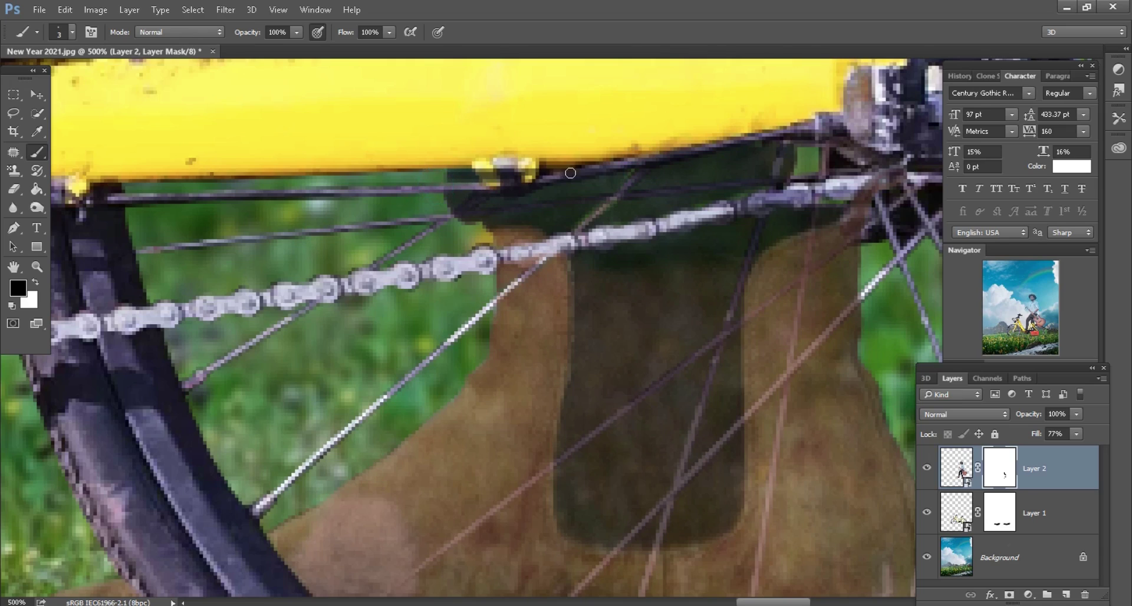
click(639, 164)
drag(786, 149, 770, 199)
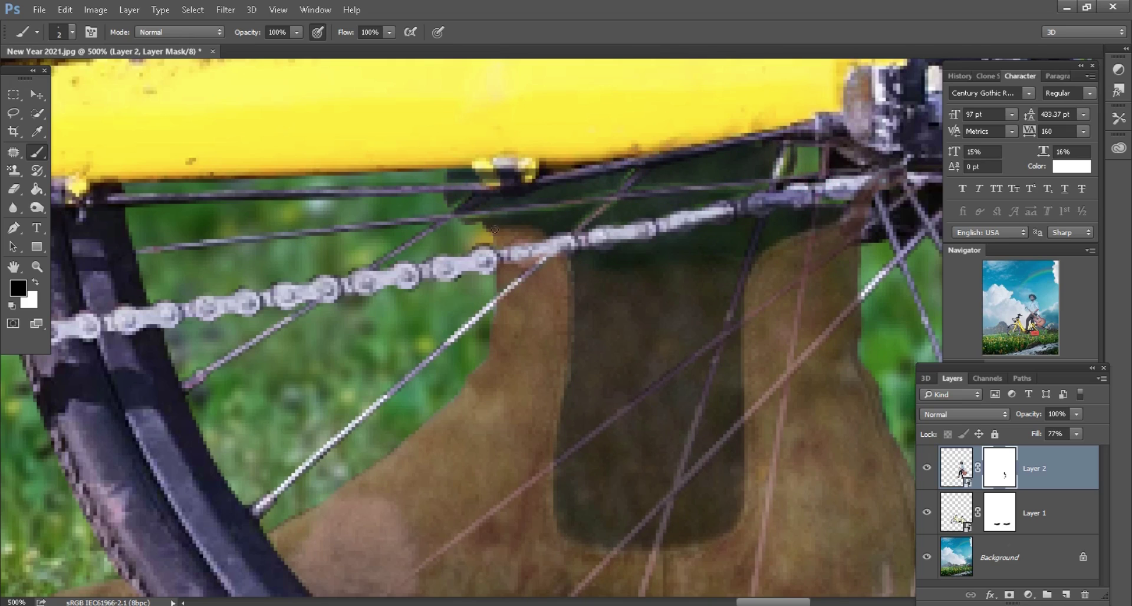
scroll(635, 277, down, 2)
scroll(731, 205, down, 4)
scroll(762, 105, up, 2)
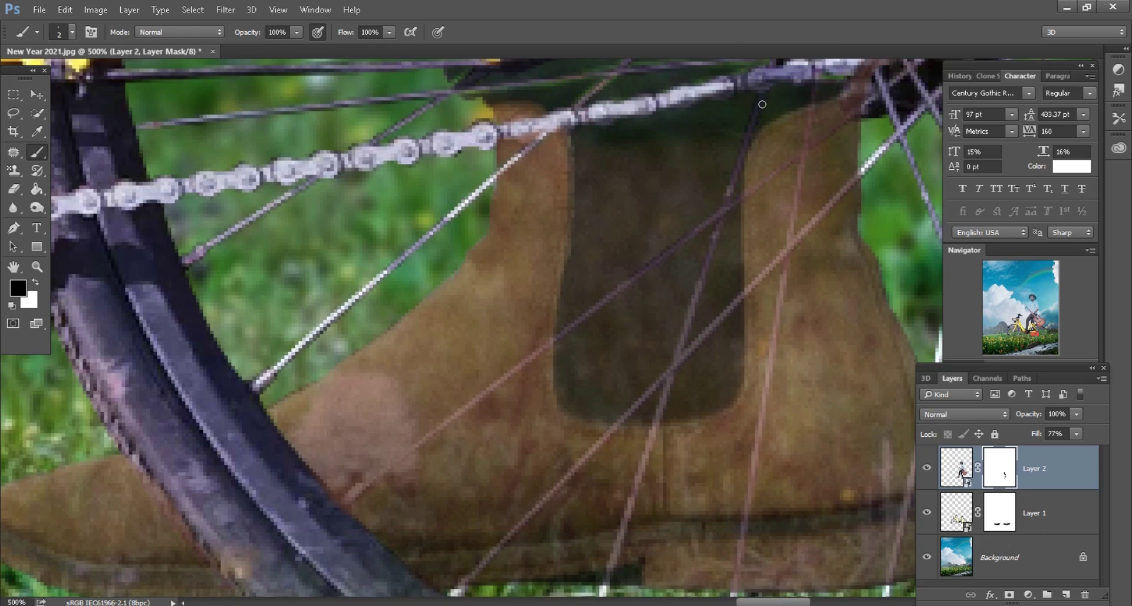
drag(761, 100, 745, 143)
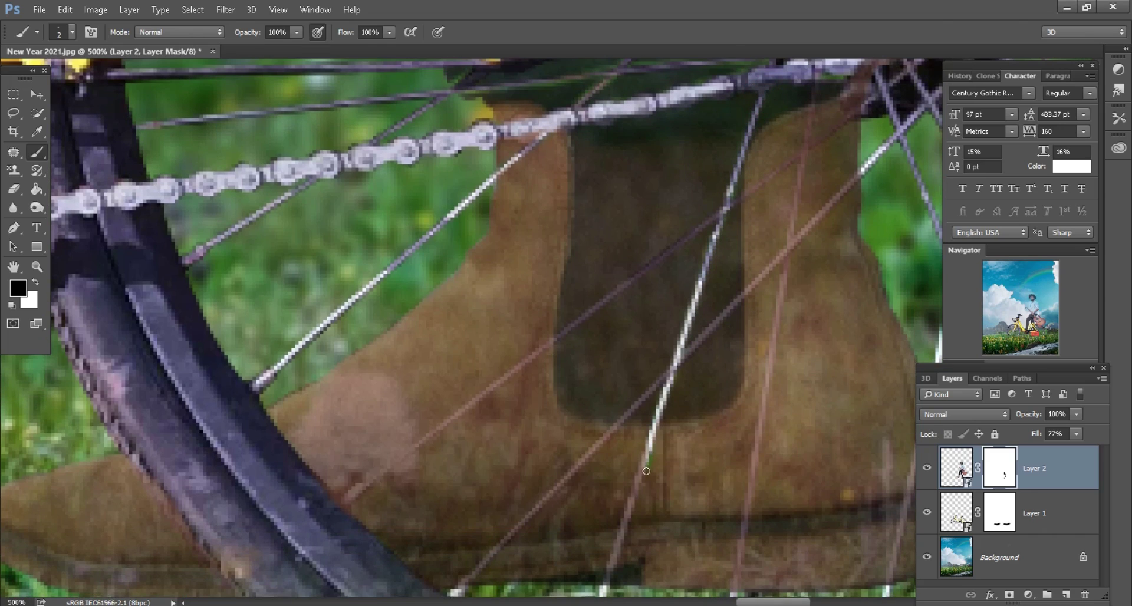
scroll(628, 516, down, 3)
scroll(578, 509, down, 2)
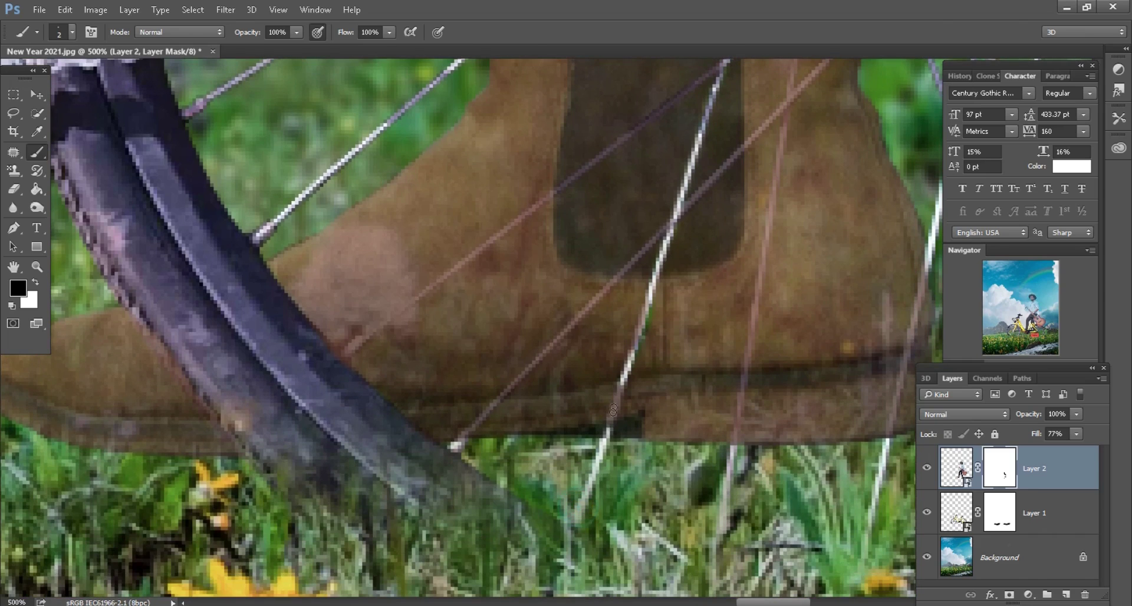
scroll(684, 253, up, 1)
scroll(779, 227, up, 1)
scroll(849, 174, up, 1)
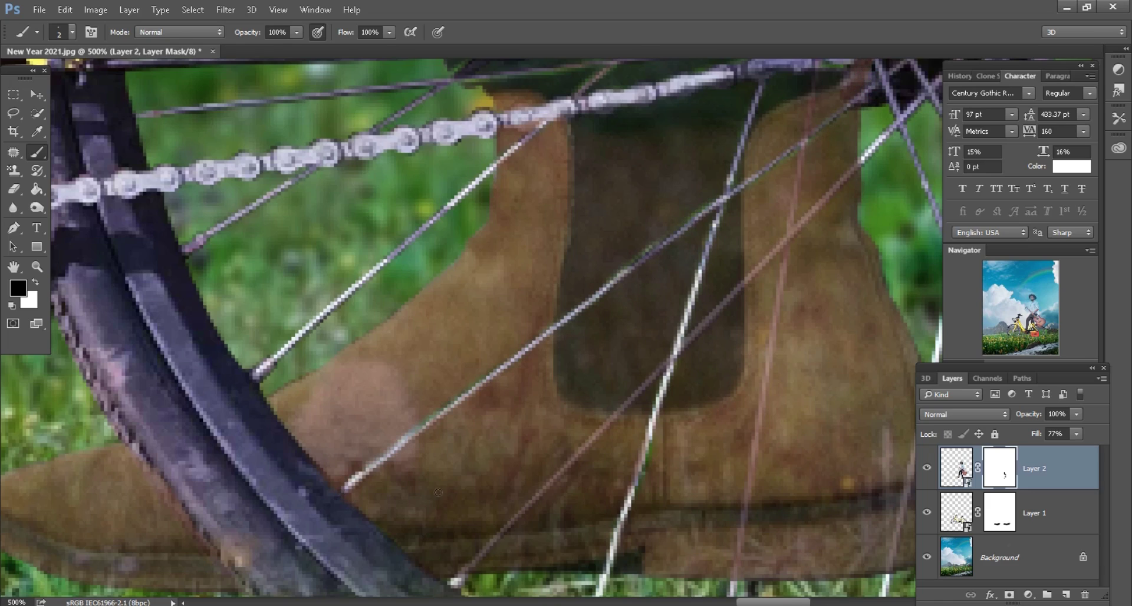
scroll(457, 567, down, 1)
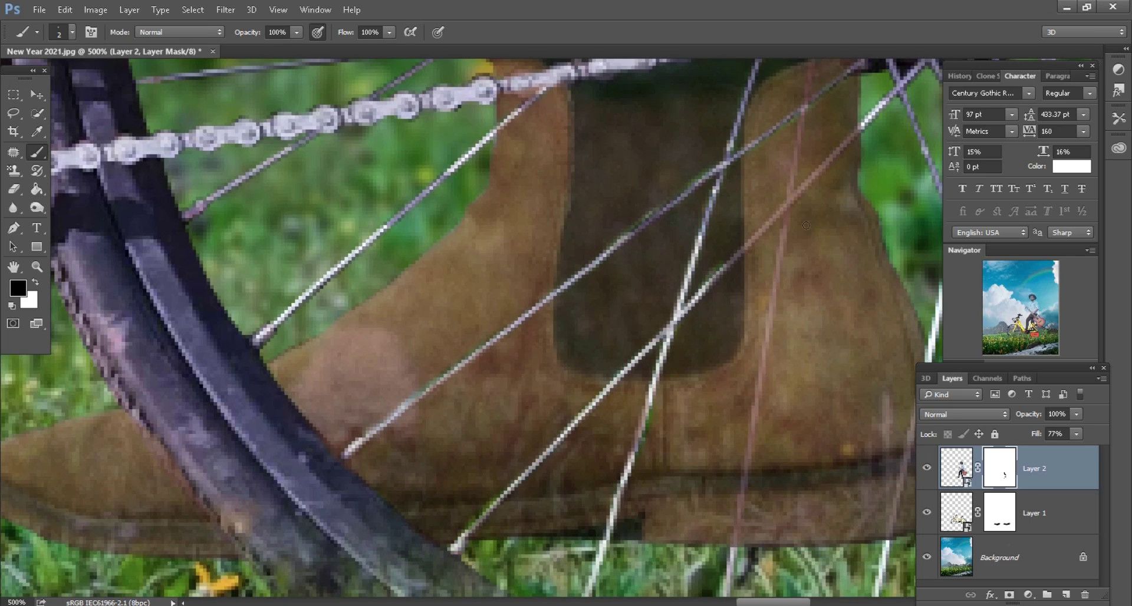
scroll(807, 225, up, 1)
scroll(820, 230, up, 1)
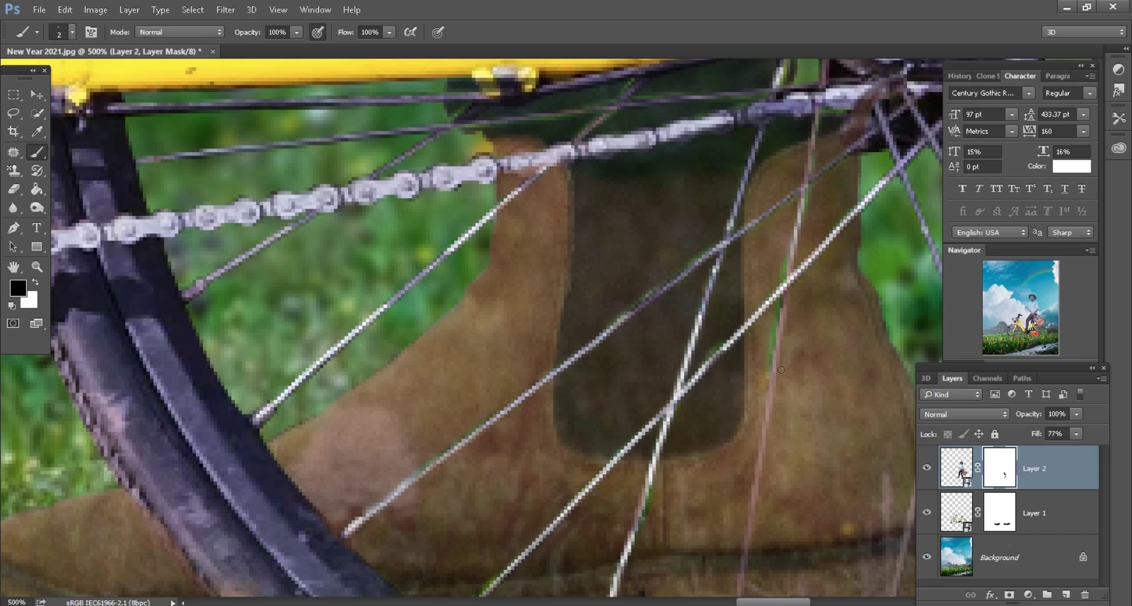
scroll(781, 370, down, 1)
Step: Undo and redo the last mask stroke using the History panel
click(960, 76)
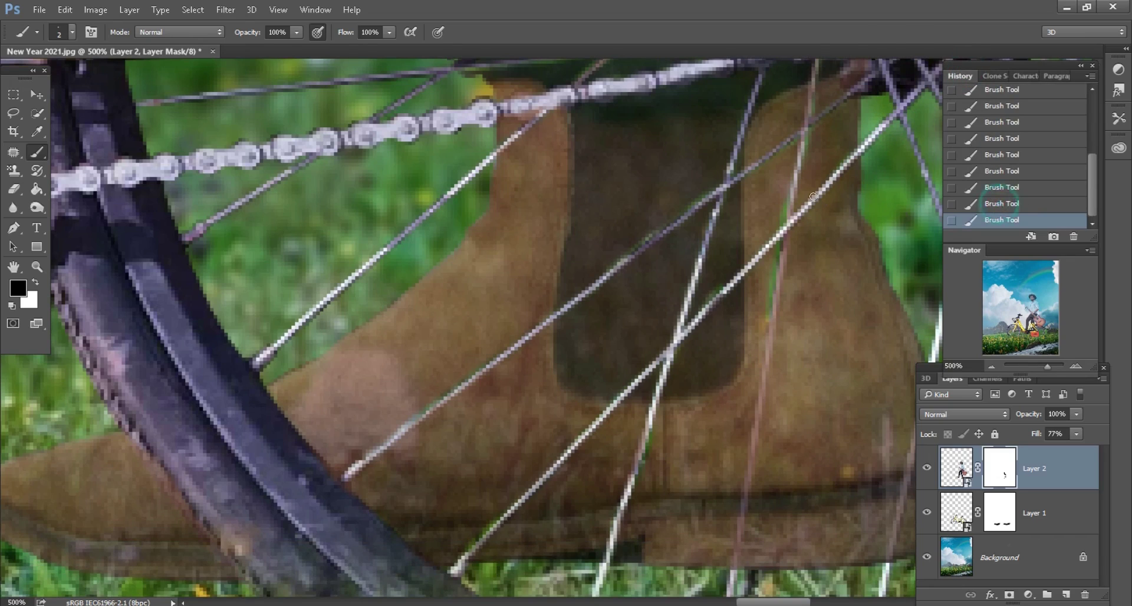
scroll(814, 197, up, 1)
key(ctrl+z)
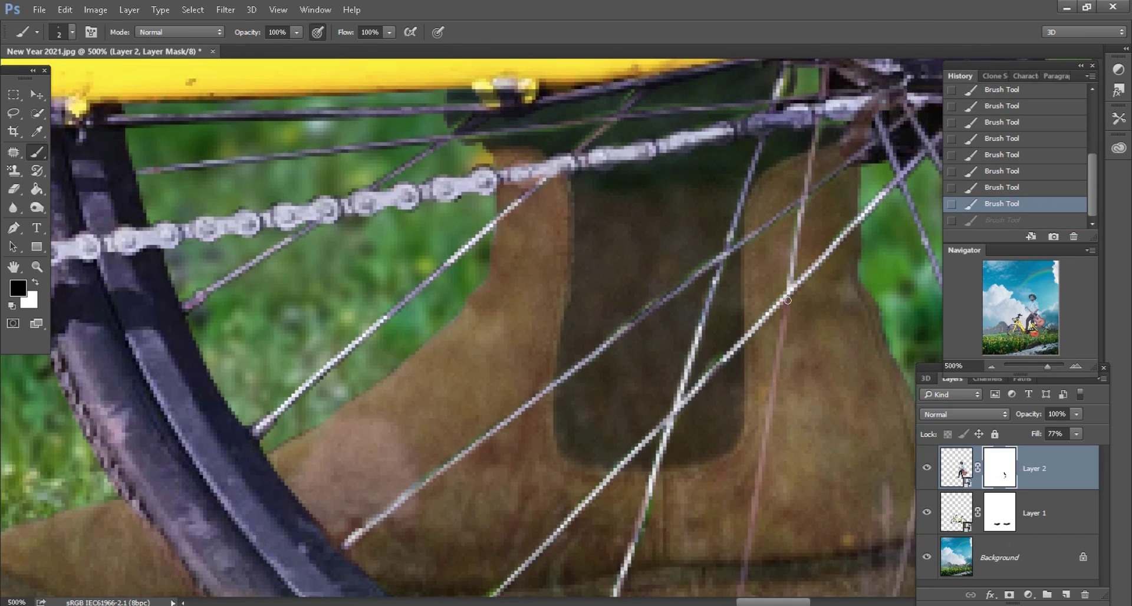
key(ctrl+z)
scroll(774, 373, down, 1)
scroll(731, 529, down, 1)
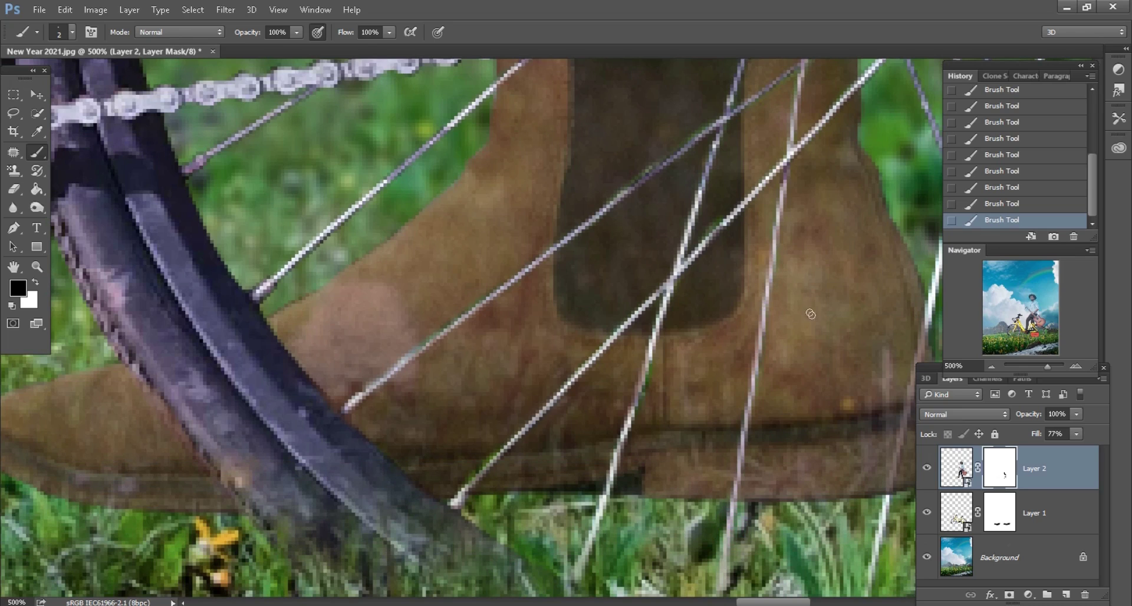
scroll(810, 314, right, 4)
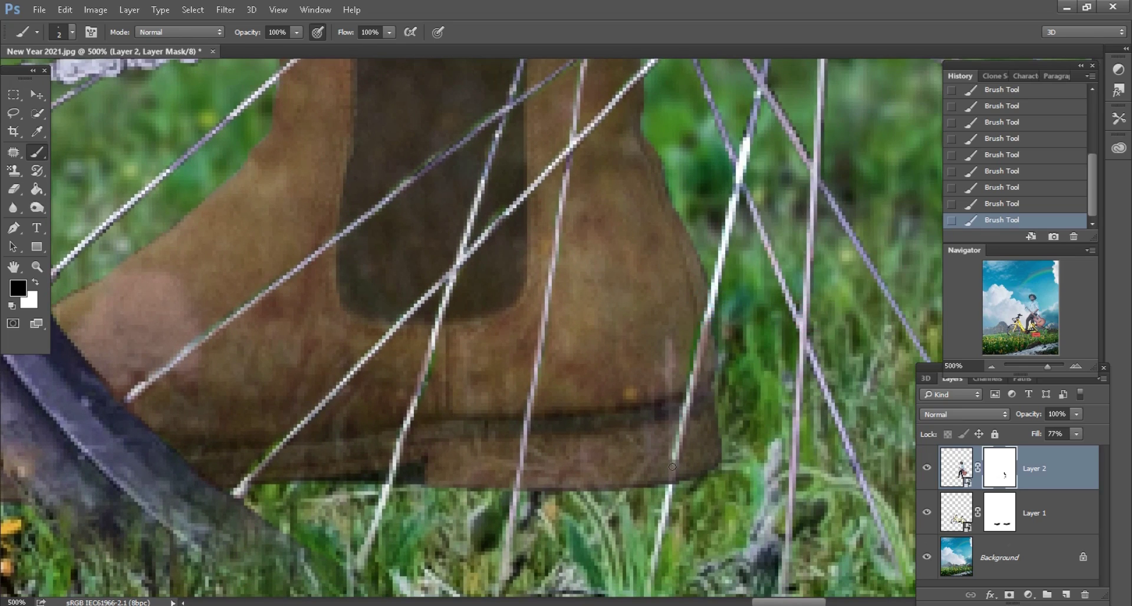
scroll(672, 467, up, 1)
scroll(729, 328, up, 3)
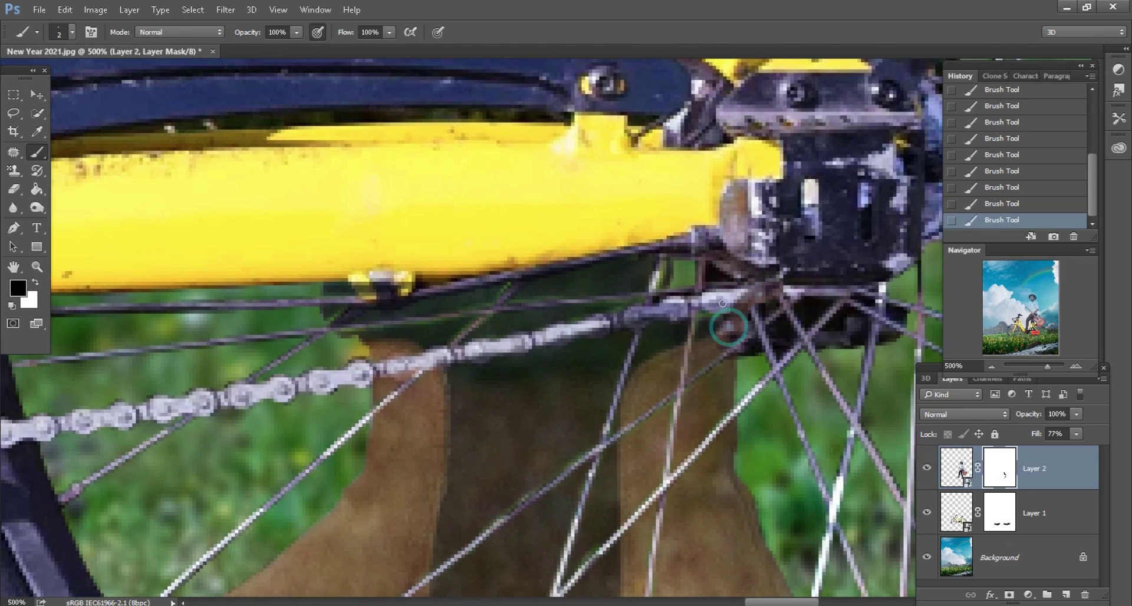
Step: Paint out the boot patch near the rear hub on Layer 2's mask
drag(767, 328, 734, 313)
key(bracketright)
key(bracketright)
key(bracketright)
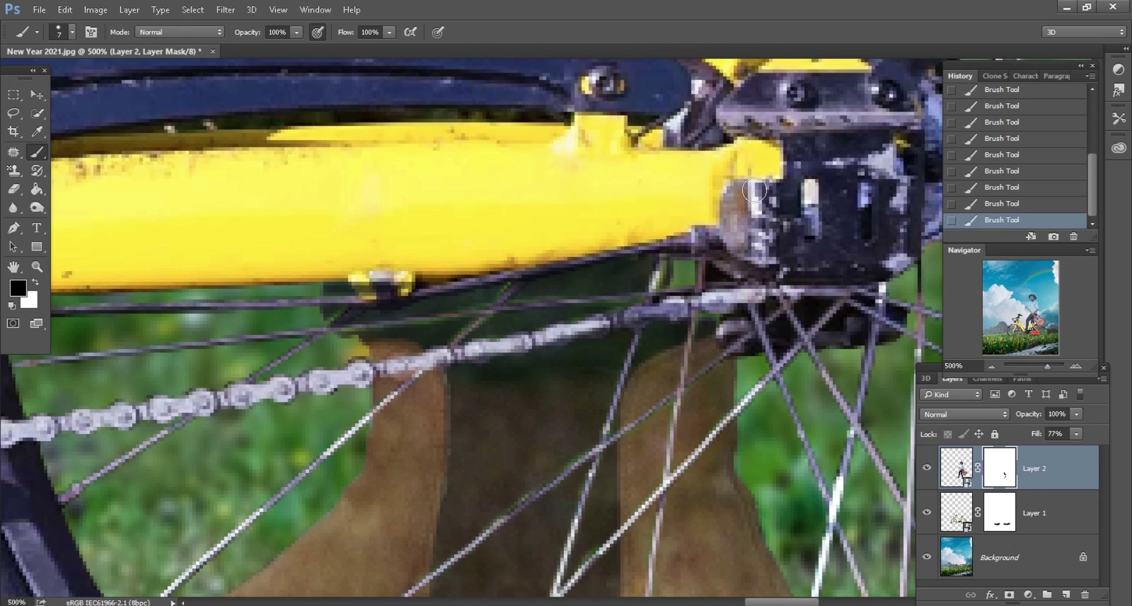
scroll(731, 236, down, 1)
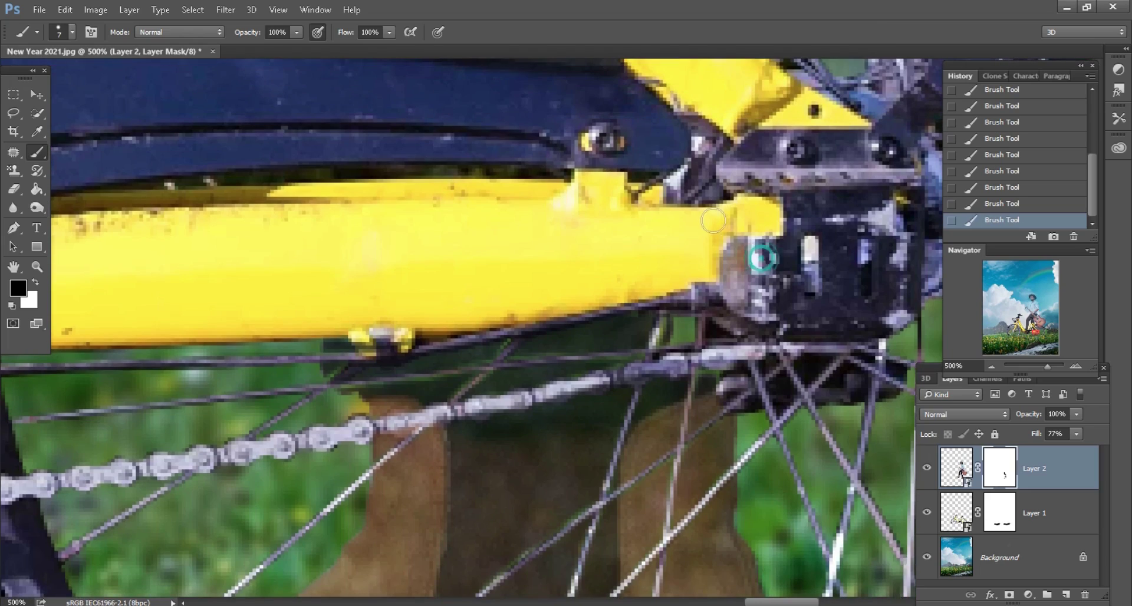
scroll(827, 292, down, 1)
scroll(707, 295, down, 1)
scroll(619, 318, up, 2)
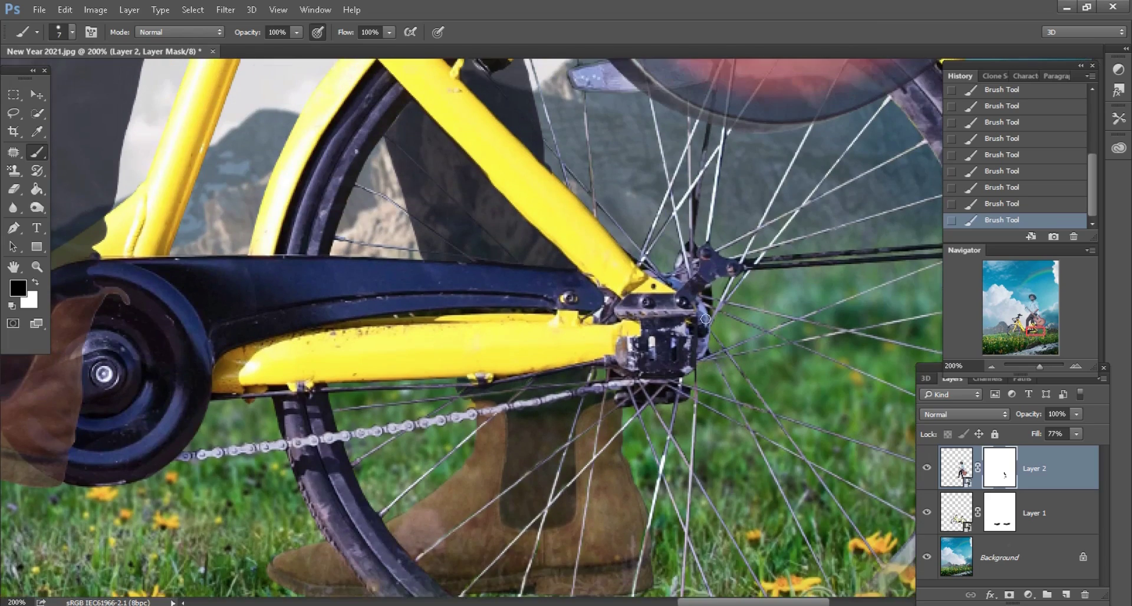
scroll(595, 321, up, 1)
scroll(593, 321, up, 1)
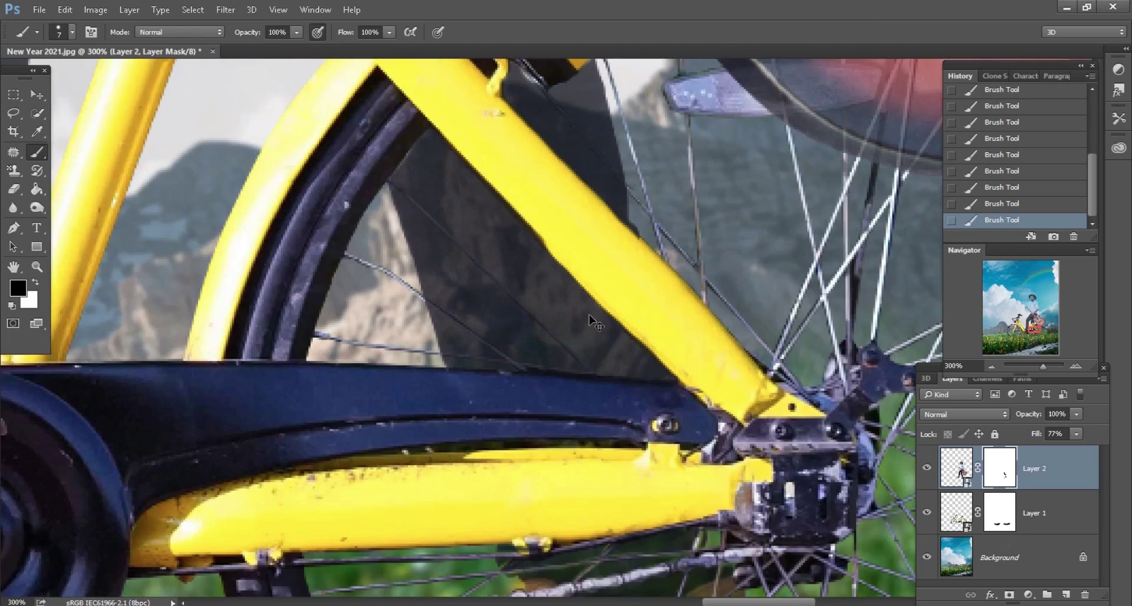
scroll(589, 314, up, 1)
key(bracketleft)
key(bracketleft)
key(bracketleft)
scroll(385, 160, up, 1)
key(bracketleft)
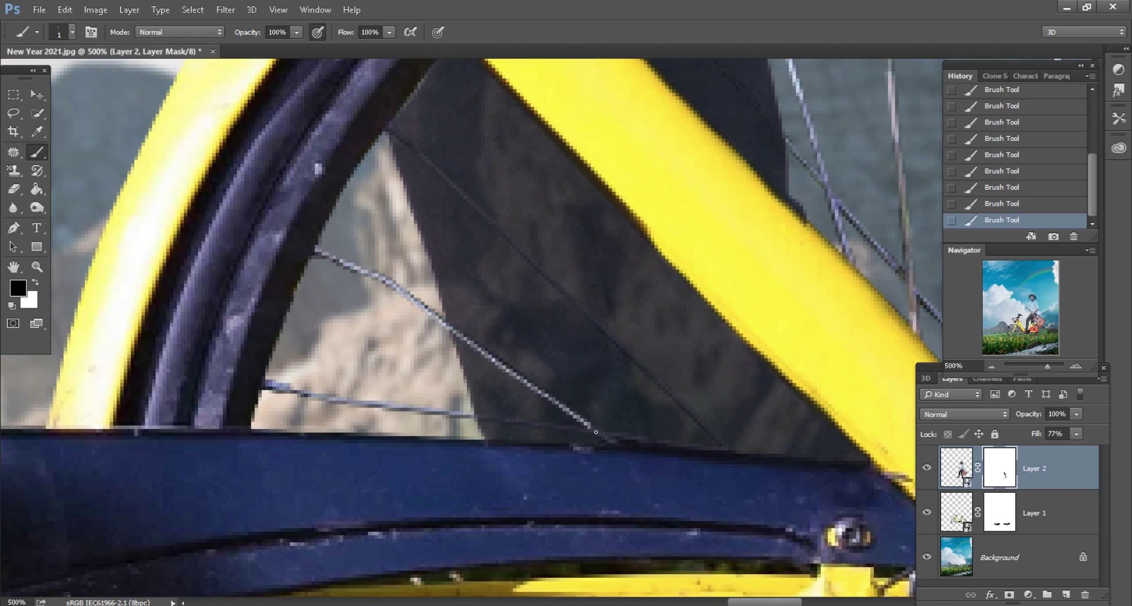
Step: Mask along the yellow frame edges with a small brush so the thin spokes show, then zoom out
drag(505, 421, 605, 434)
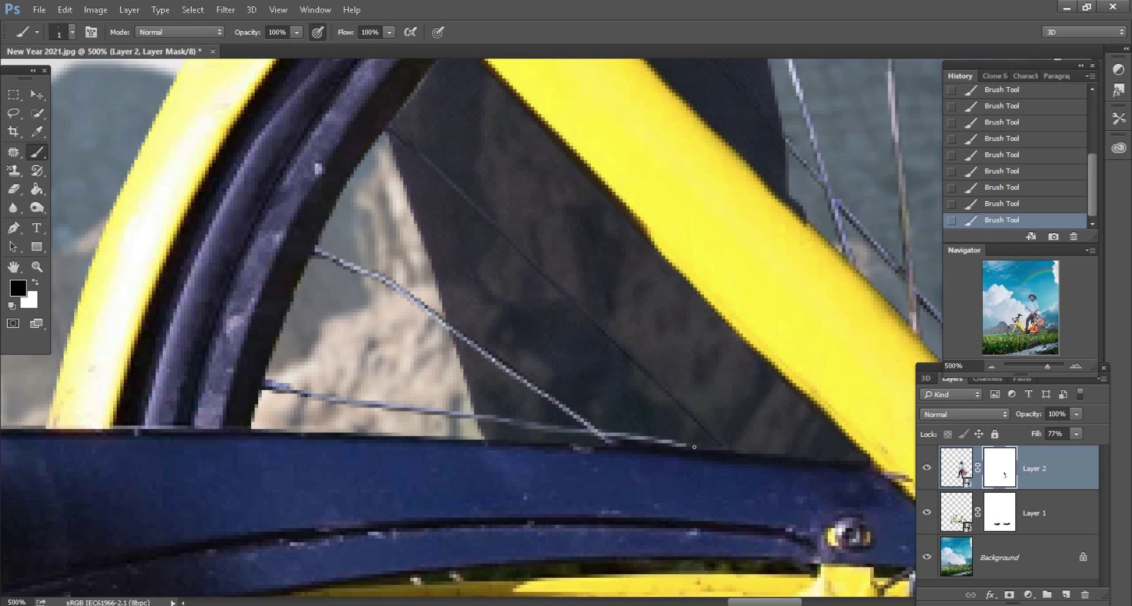
scroll(541, 299, up, 2)
drag(389, 149, 452, 206)
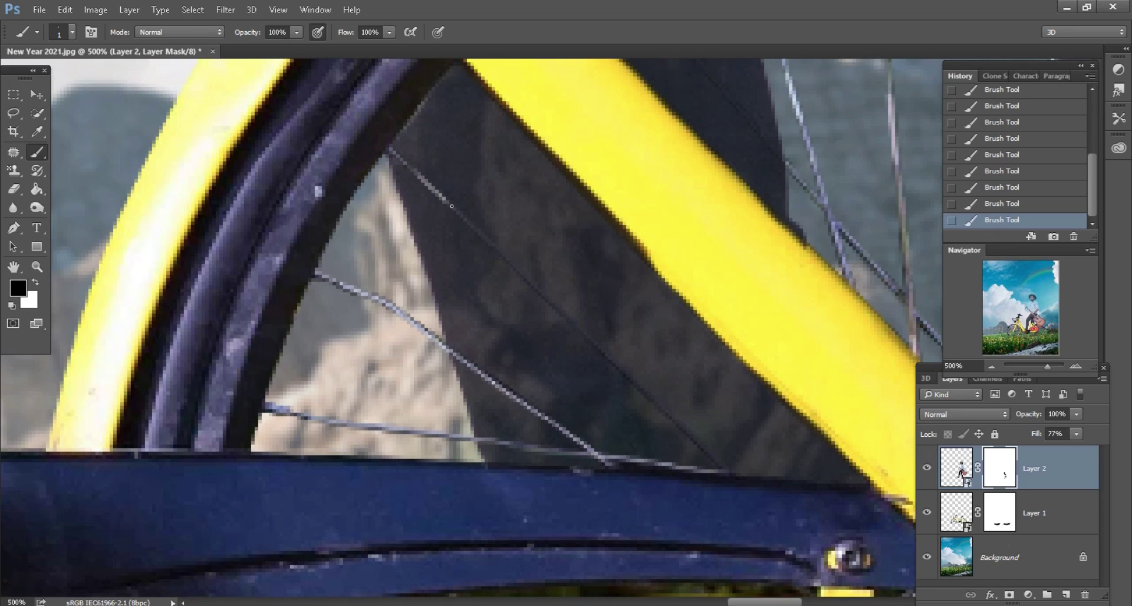
scroll(539, 290, down, 4)
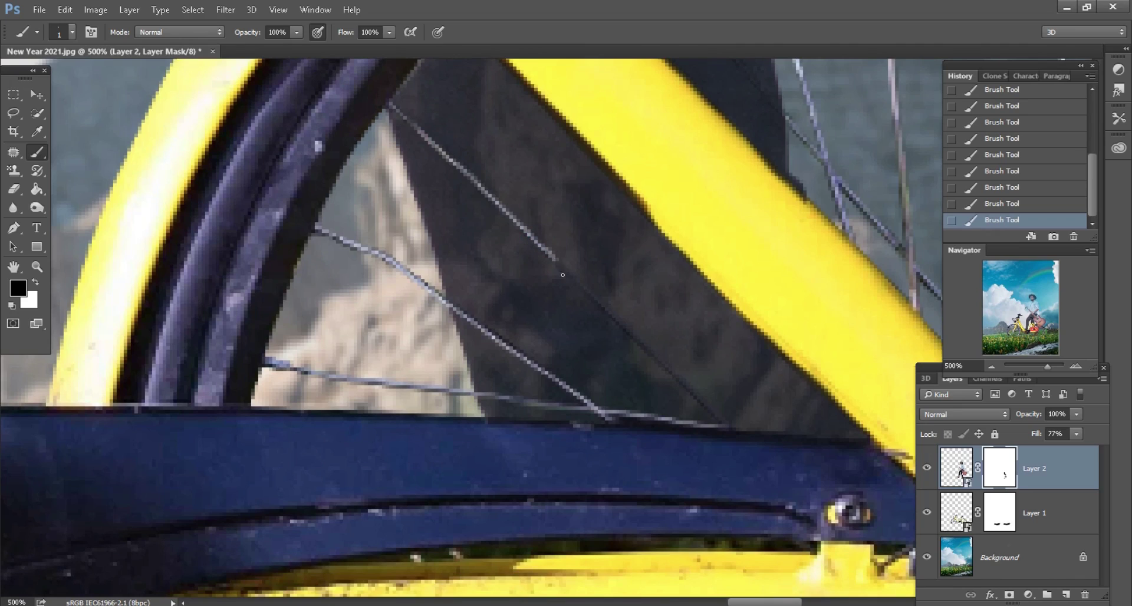
drag(555, 259, 583, 295)
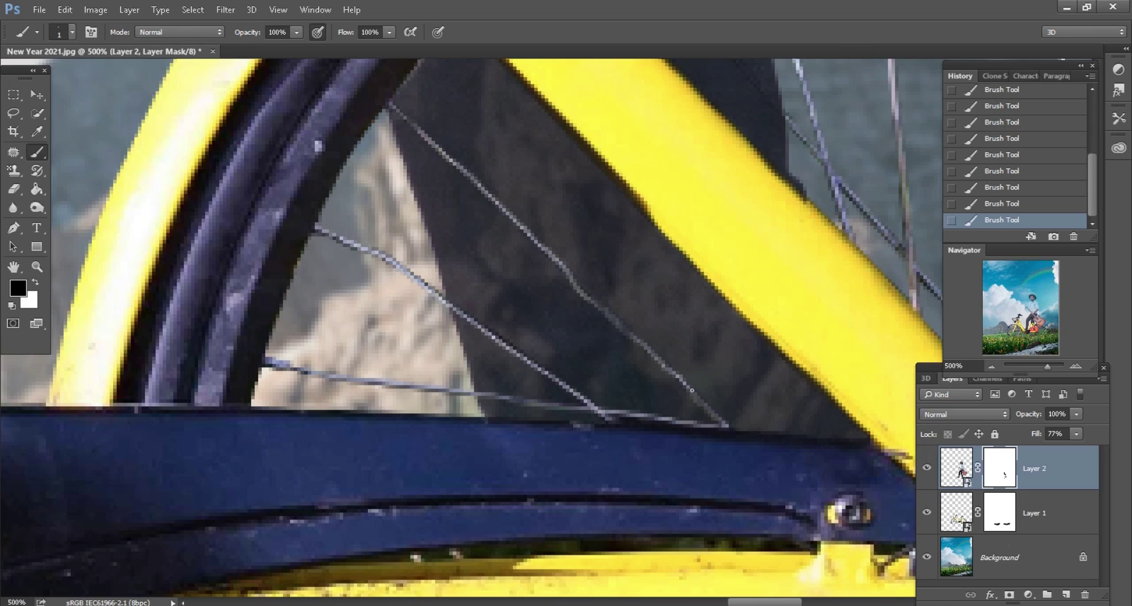
scroll(690, 384, up, 4)
scroll(686, 377, up, 4)
scroll(684, 371, up, 4)
scroll(681, 362, up, 4)
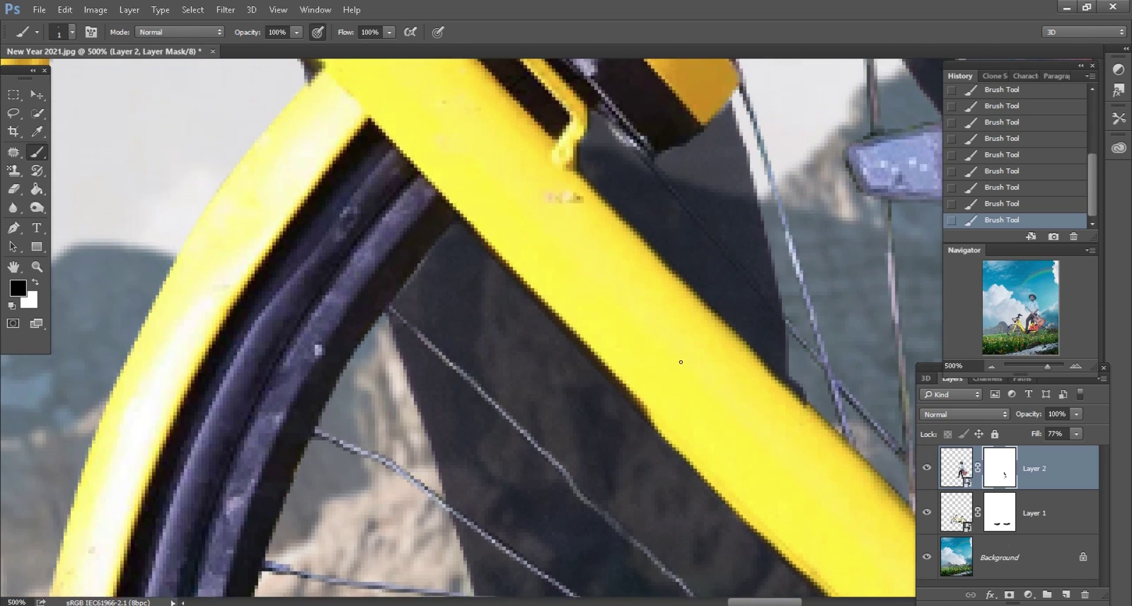
scroll(648, 318, up, 1)
scroll(590, 235, up, 2)
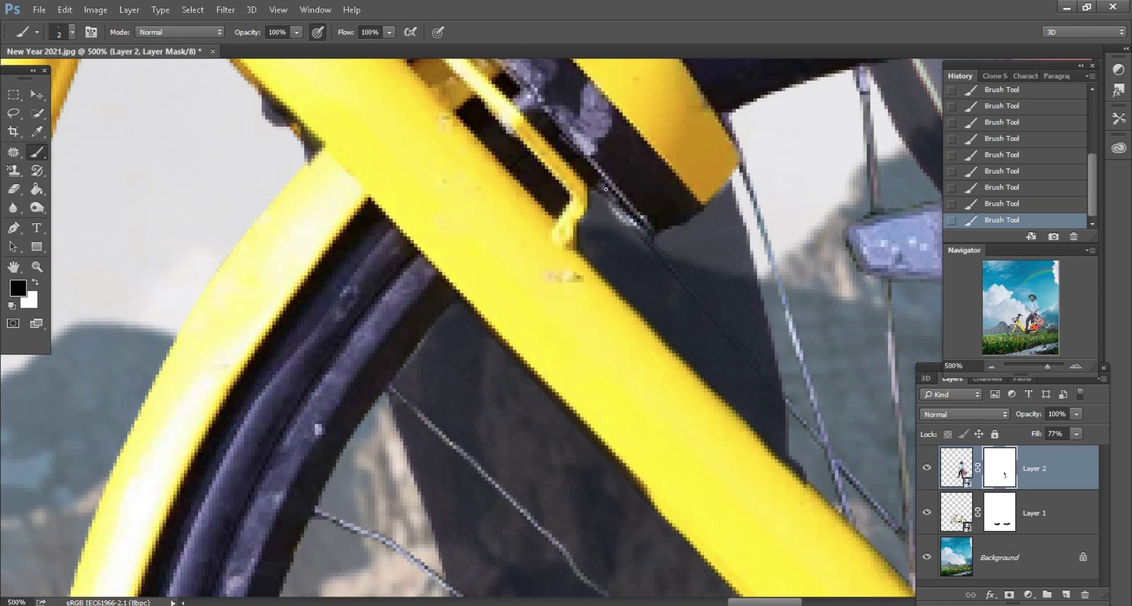
drag(606, 189, 638, 239)
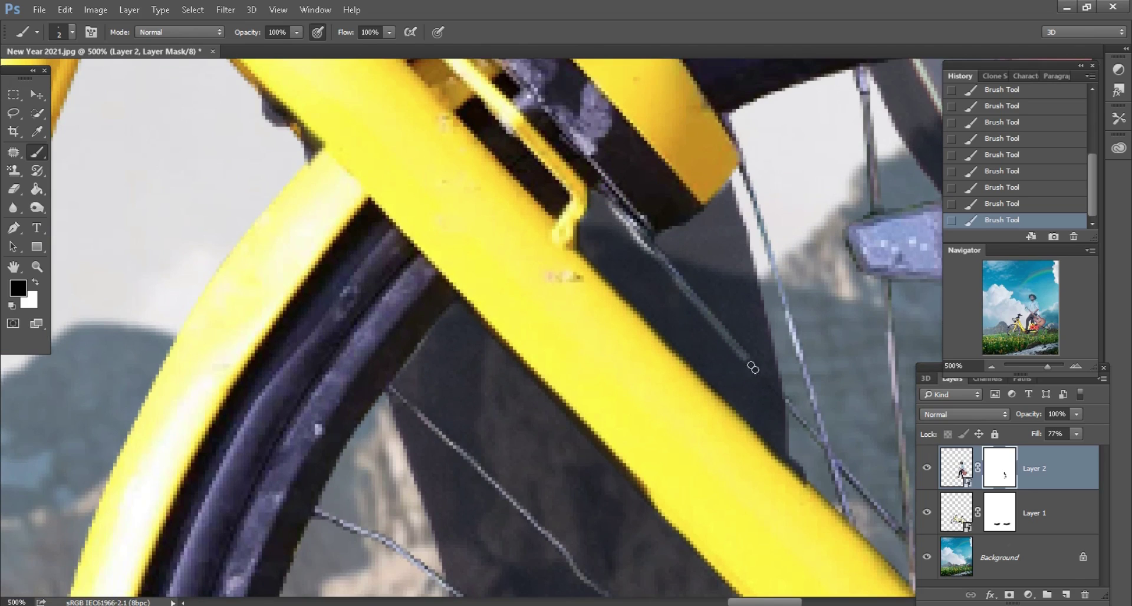
key(ctrl+minus)
Step: Set Layer 2's Fill back to 100% and zoom in on the rear wheel
key(ctrl+minus)
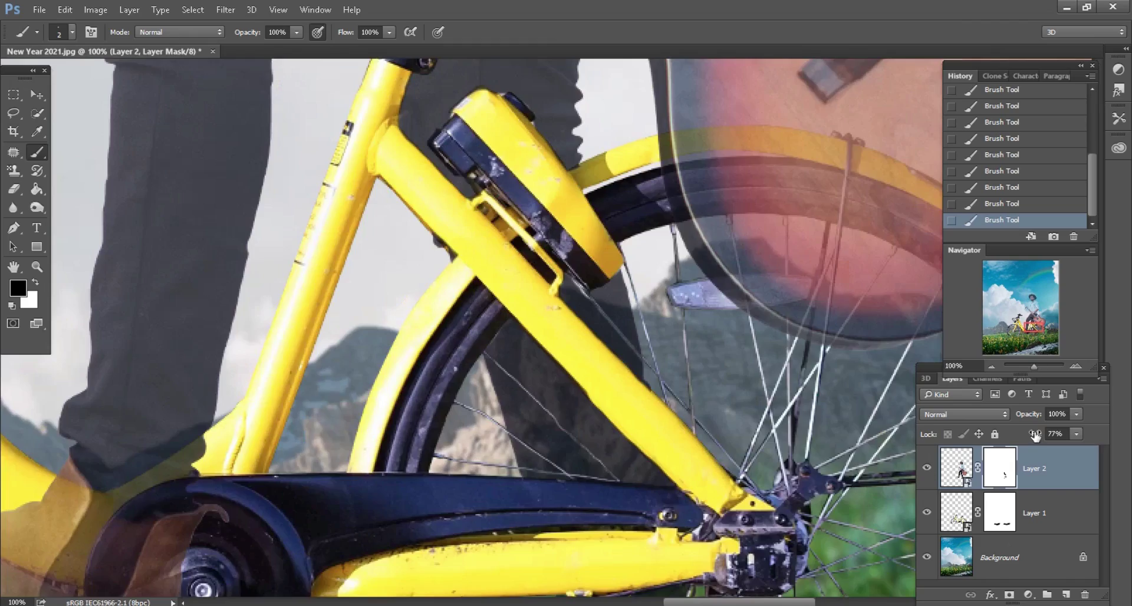
key(ctrl+minus)
key(ctrl+minus)
key(Return)
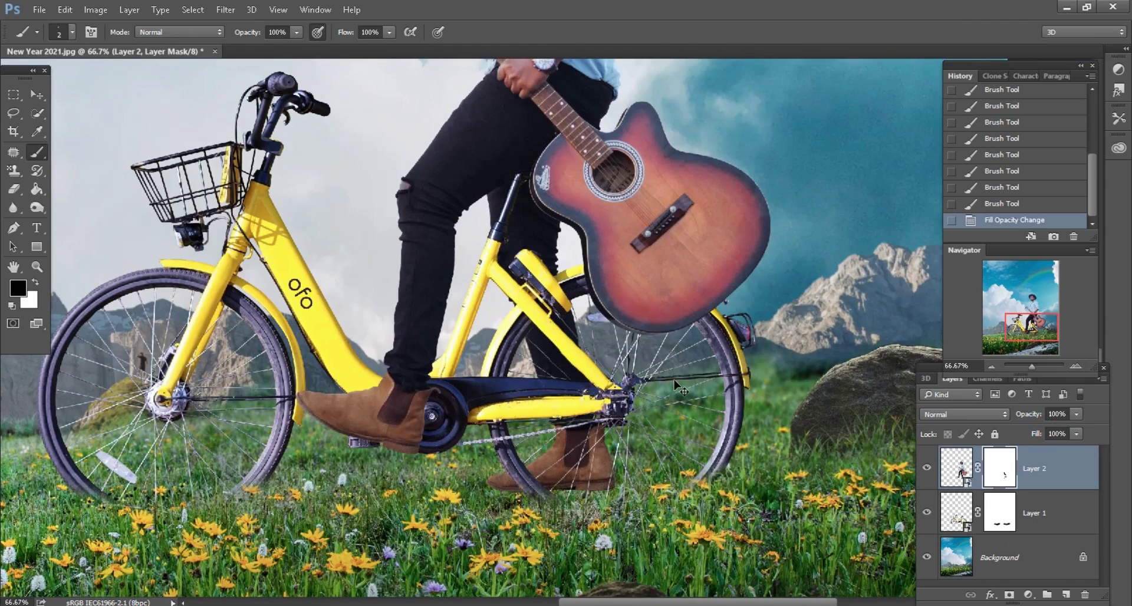
key(ctrl+minus)
key(ctrl+minus)
key(ctrl+minus)
key(ctrl+plus)
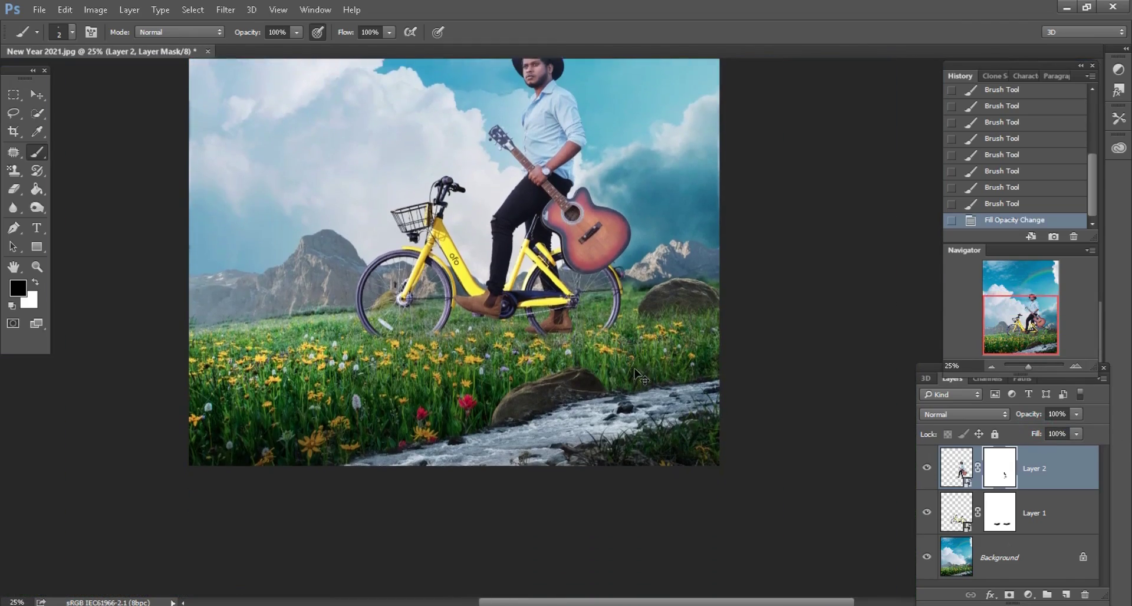
key(ctrl+plus)
key(ctrl+plus)
key(ctrl+plus)
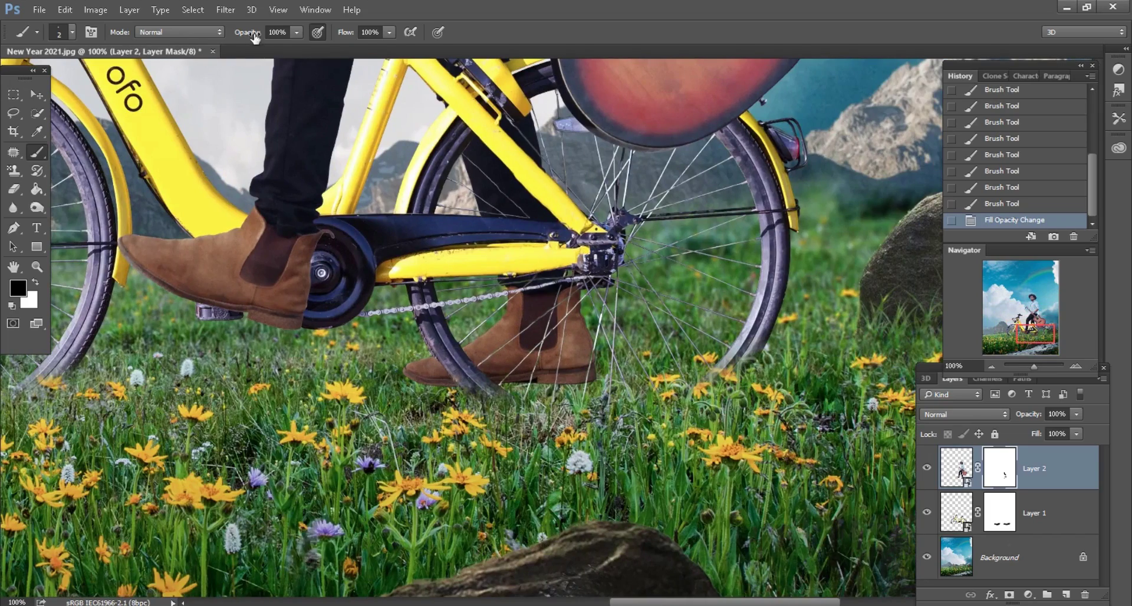
Step: With a soft round brush at 66% opacity, blend the boot sole and dark grass patch into the meadow
drag(254, 37, 234, 38)
right_click(616, 313)
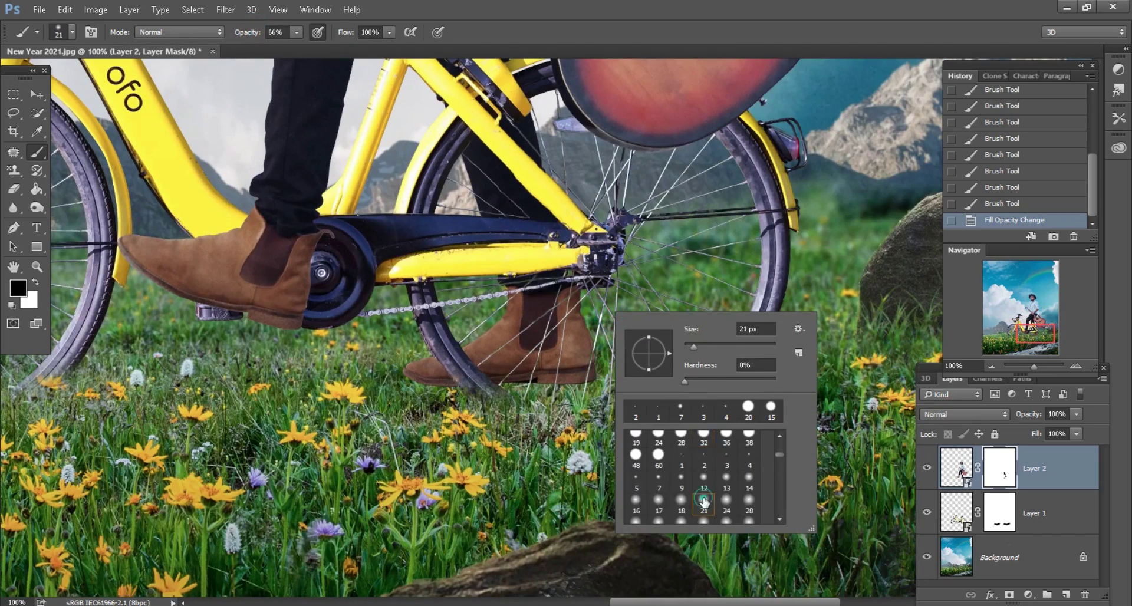
double_click(659, 466)
key(ctrl+plus)
mouse_move(589, 439)
mouse_down()
mouse_move(643, 412)
mouse_move(507, 440)
mouse_up()
key(bracketright)
key(bracketright)
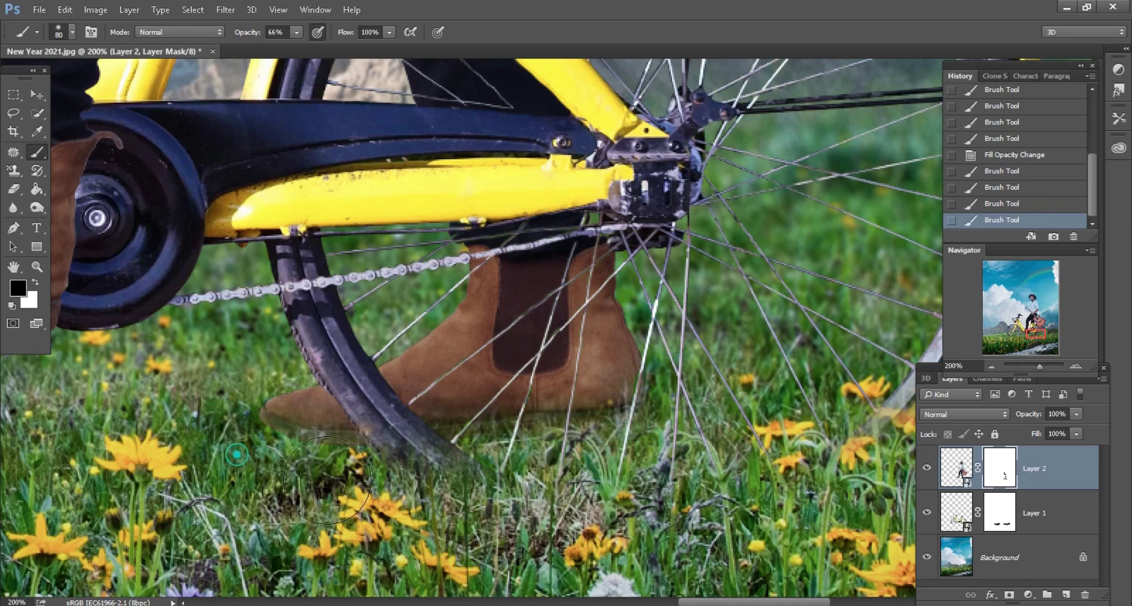
drag(328, 480, 378, 471)
key(bracketleft)
scroll(493, 469, down, 2)
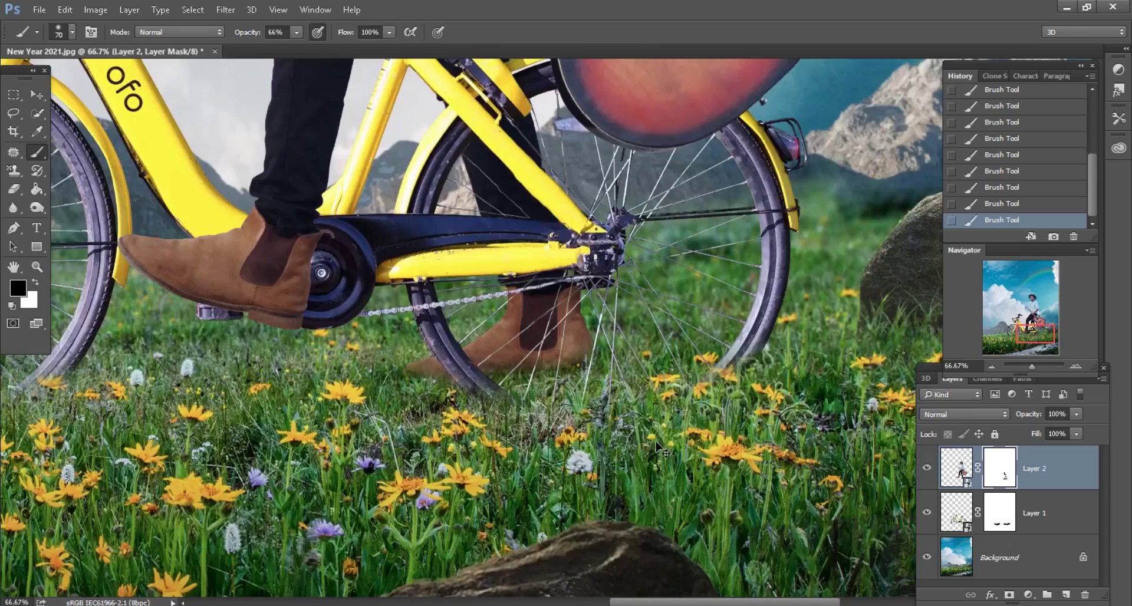
scroll(494, 469, down, 2)
scroll(493, 469, down, 1)
scroll(657, 443, down, 1)
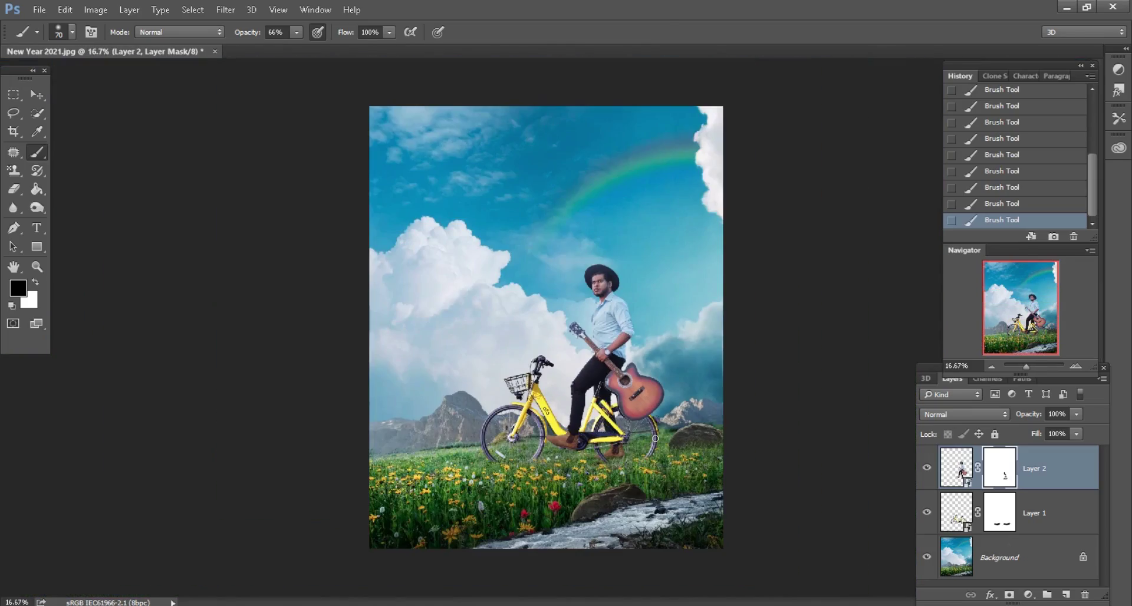
scroll(656, 438, up, 1)
scroll(655, 438, up, 2)
scroll(649, 413, up, 1)
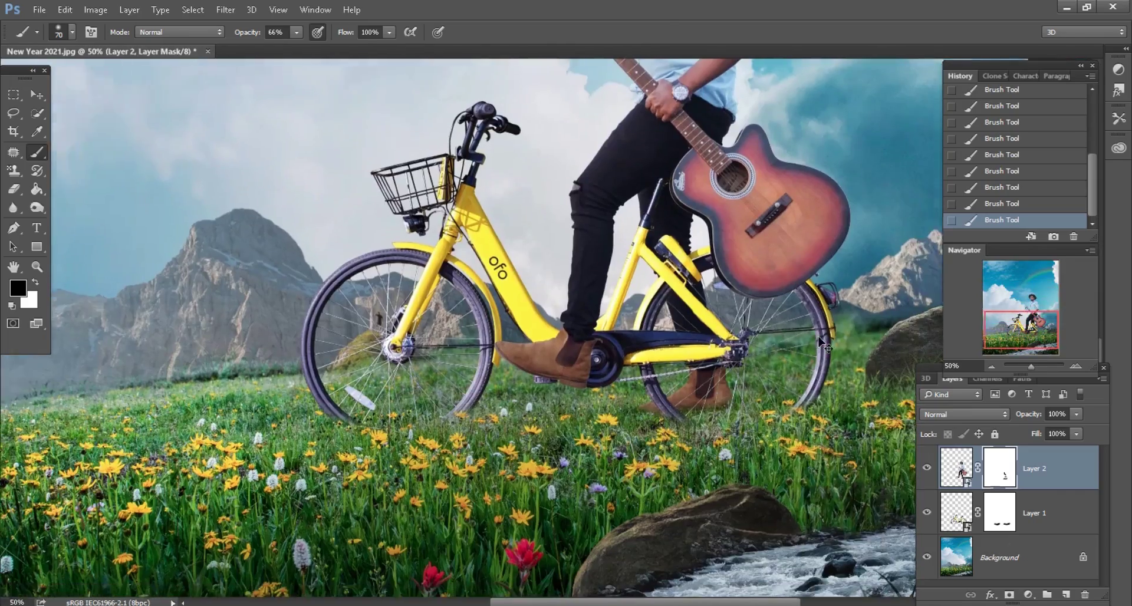
scroll(632, 384, up, 1)
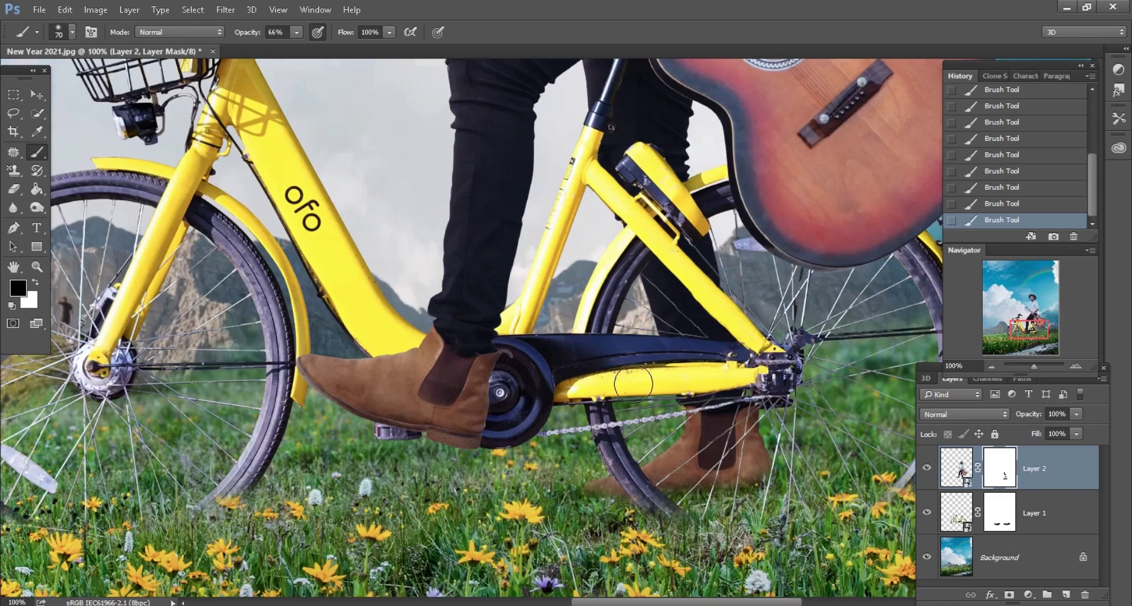
Step: Rasterize the bicycle layer and permanently apply its layer mask
click(951, 508)
key(x)
click(747, 417)
click(554, 252)
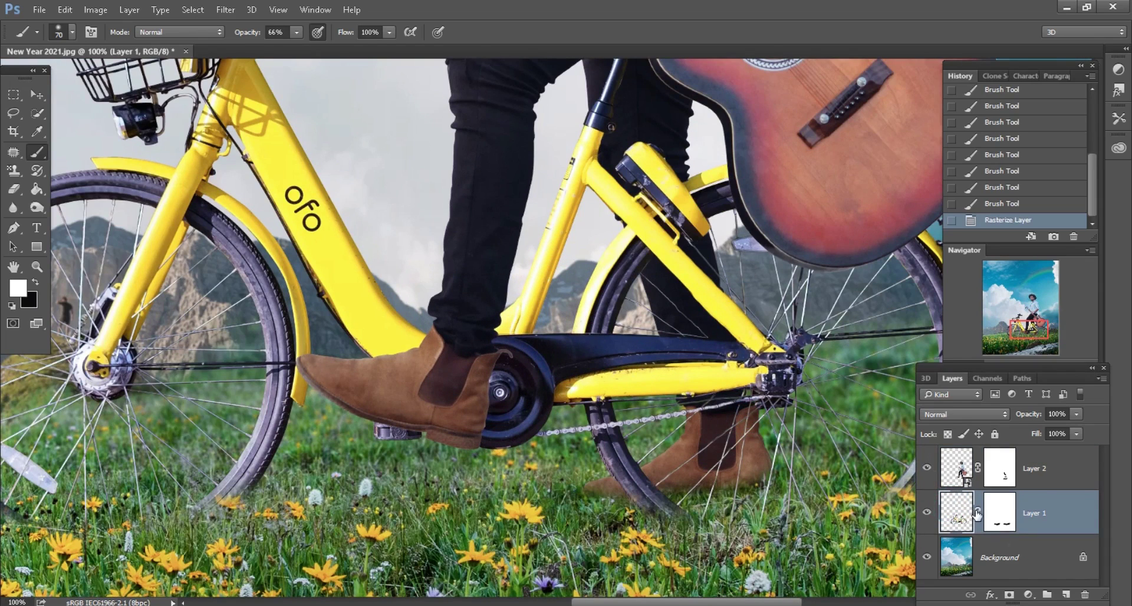
right_click(977, 514)
click(997, 412)
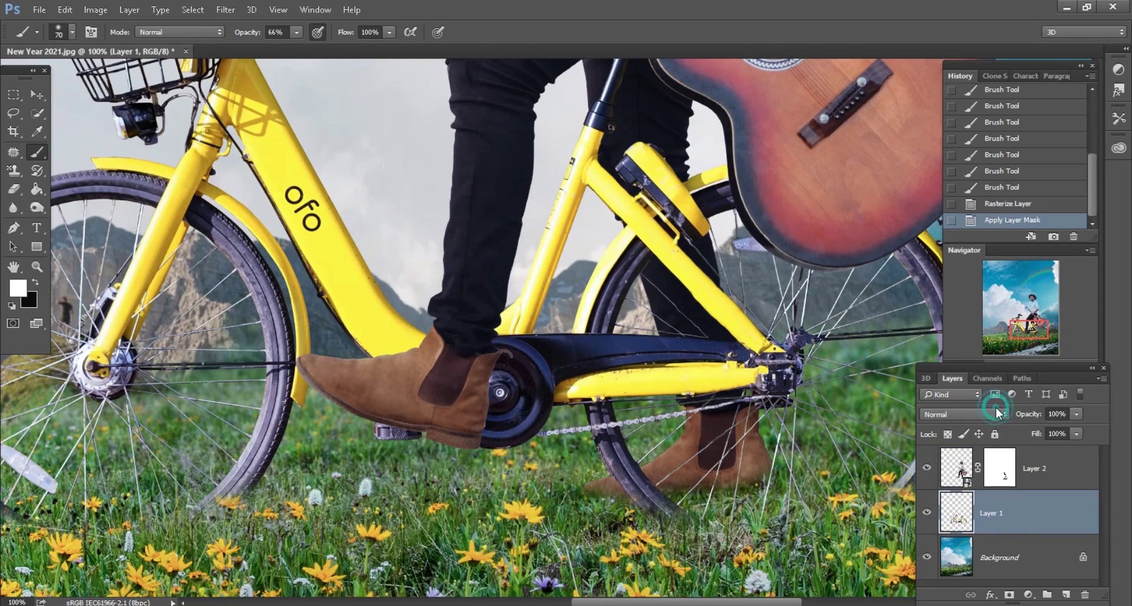
Step: Grade the bicycle with Camera Raw Filter: Highlights -100, Clarity +24, Purples hue -40
click(224, 10)
click(252, 93)
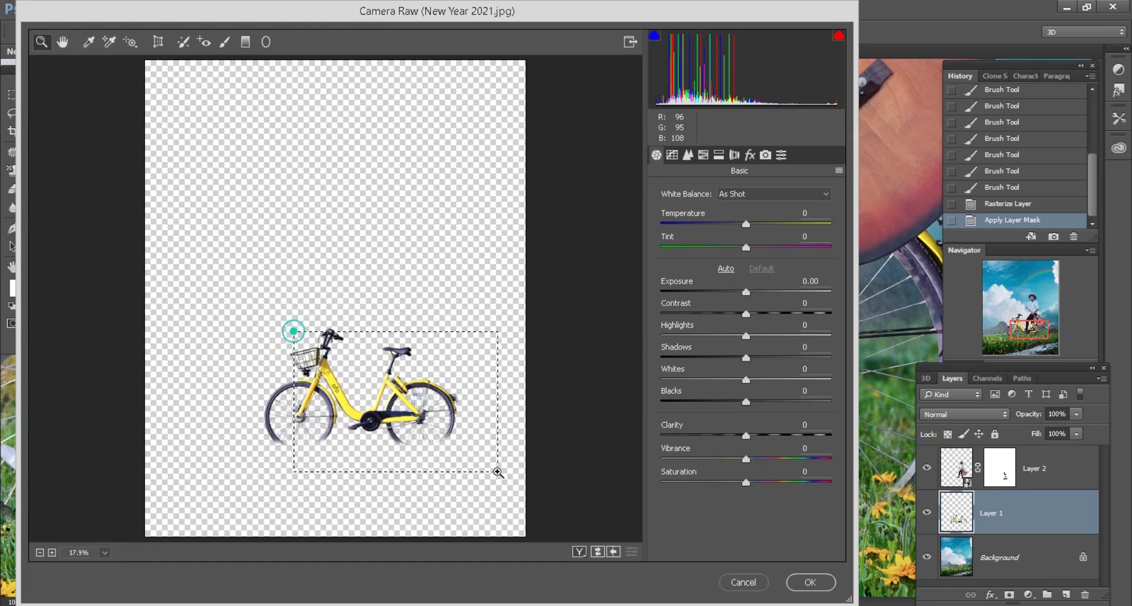
drag(293, 331, 498, 472)
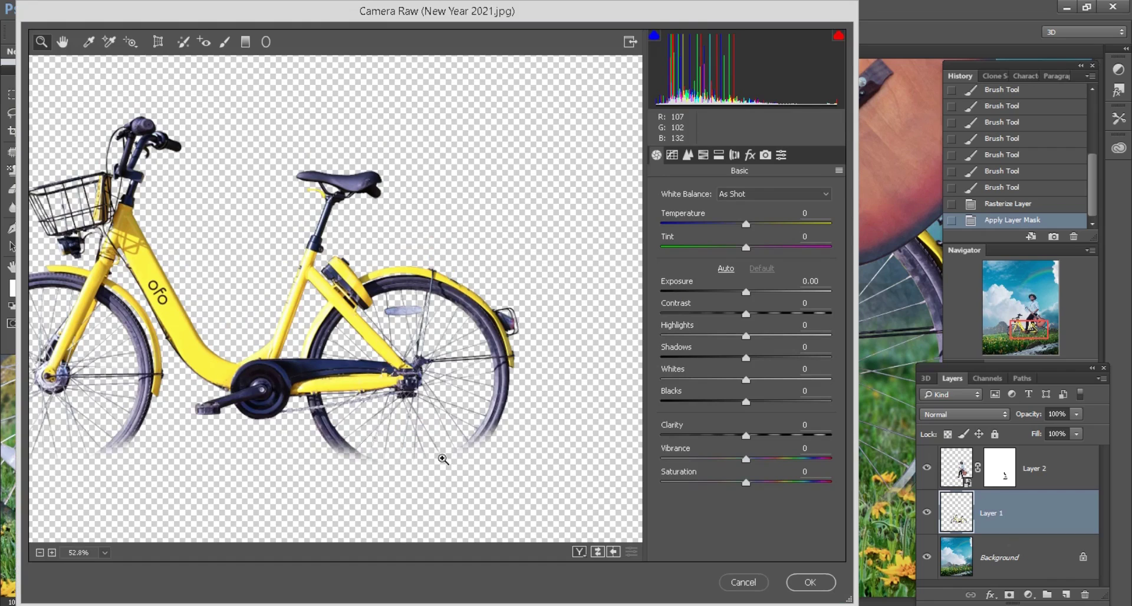
scroll(443, 459, up, 1)
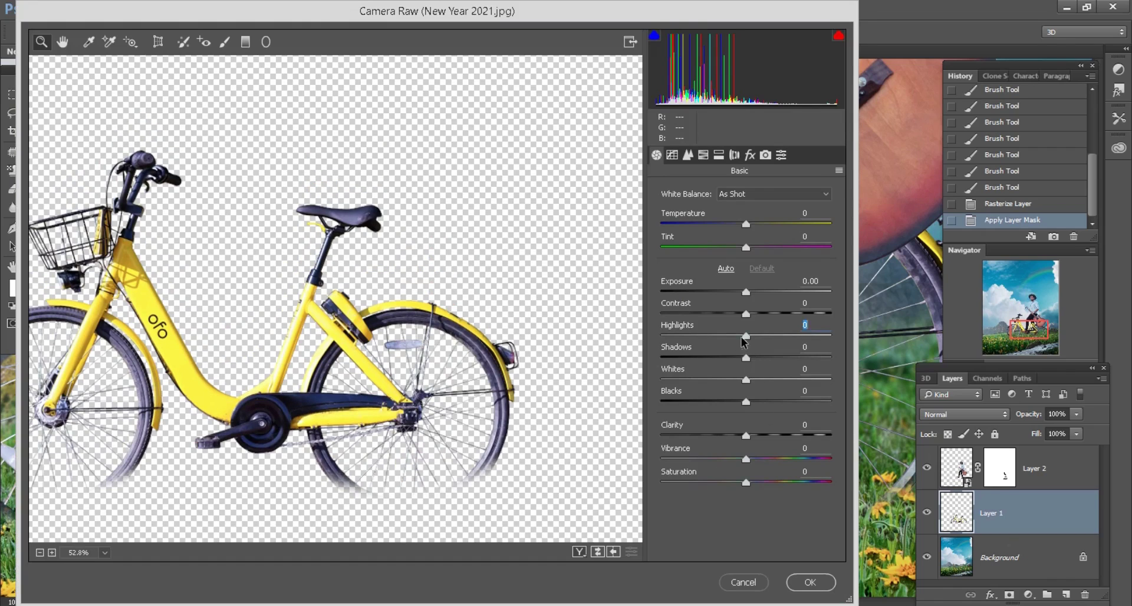
drag(715, 335, 661, 335)
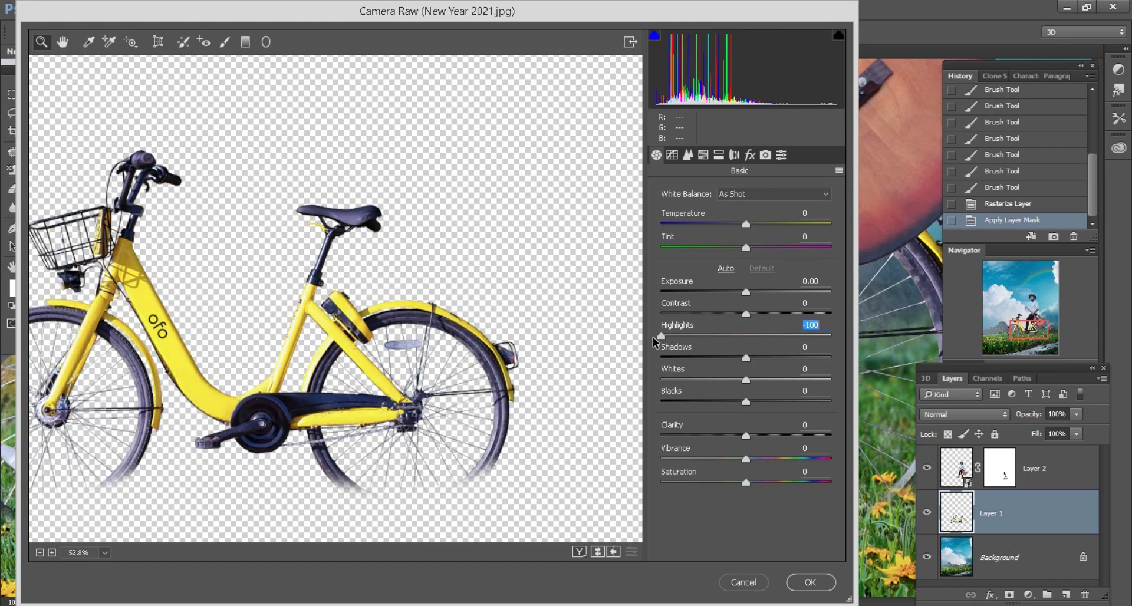
drag(746, 435, 766, 435)
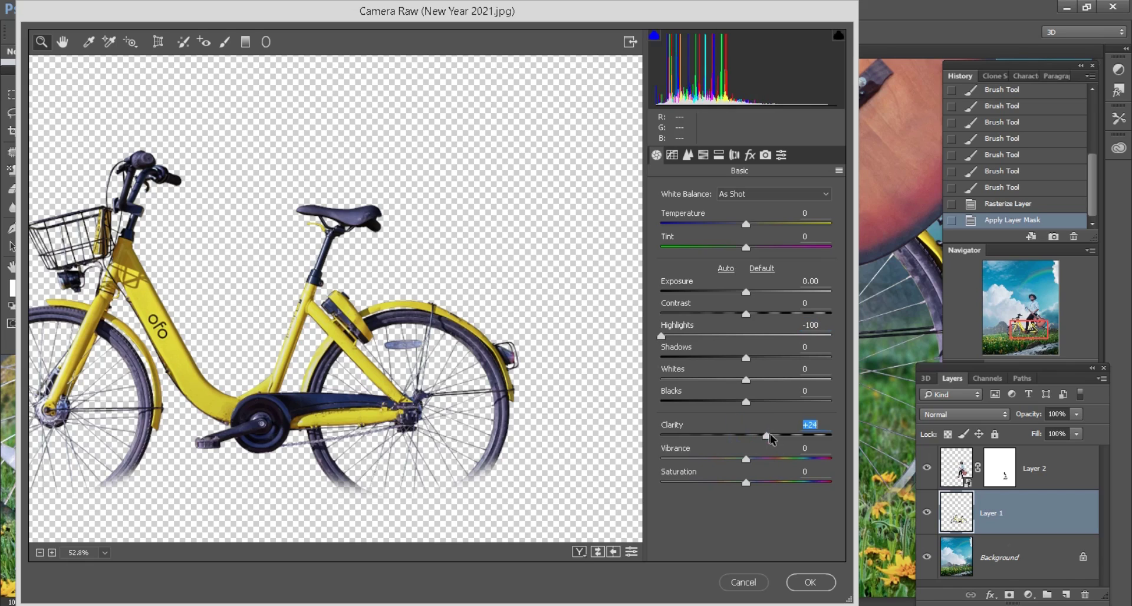
click(703, 155)
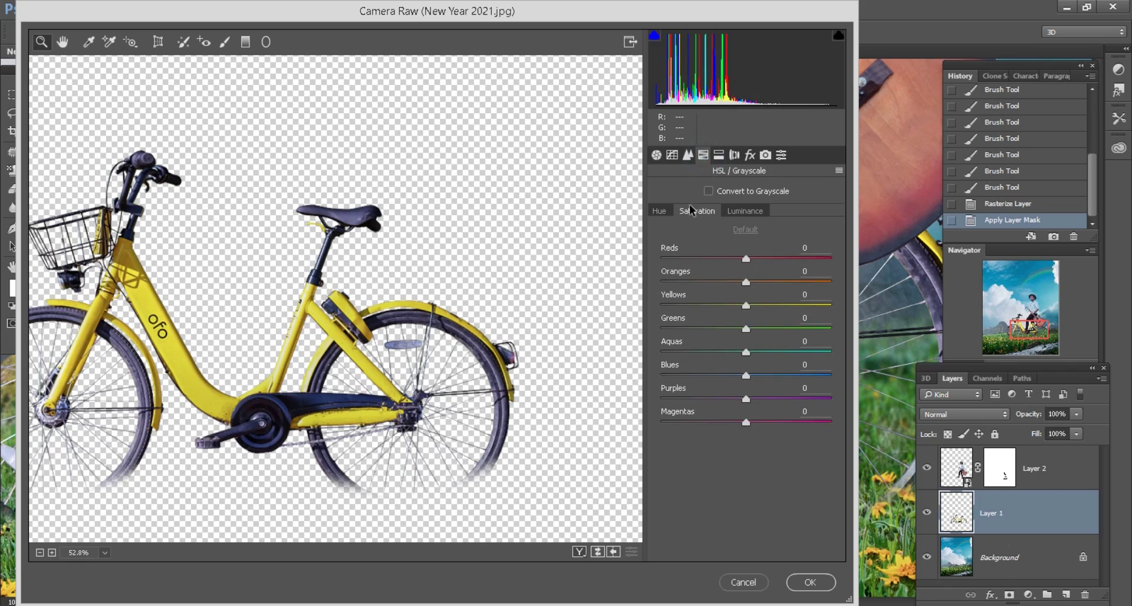
click(656, 212)
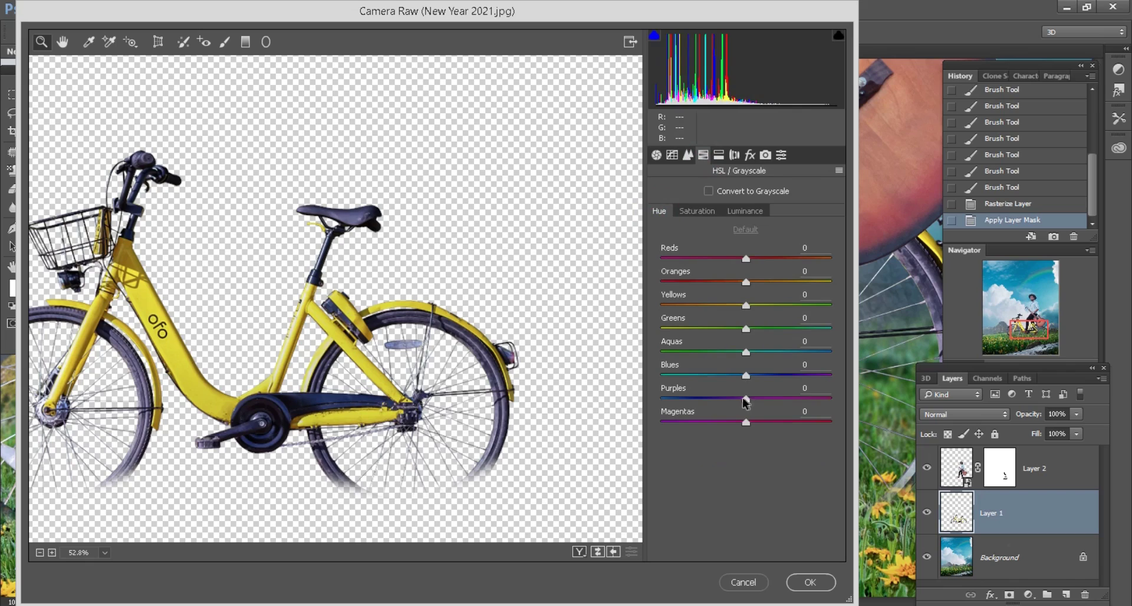
drag(722, 400, 710, 397)
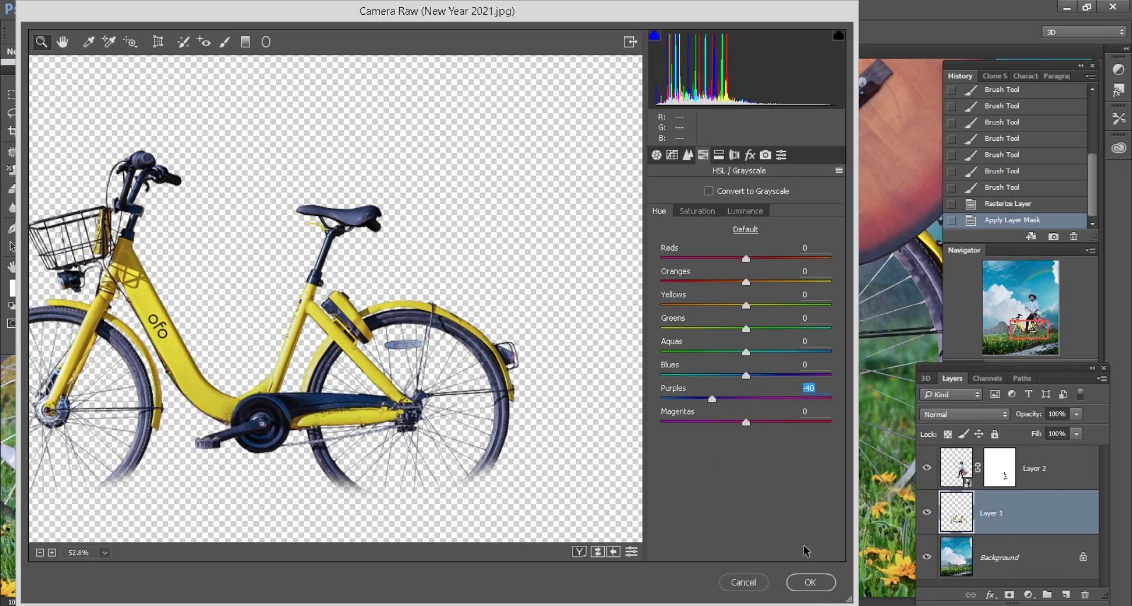
click(815, 584)
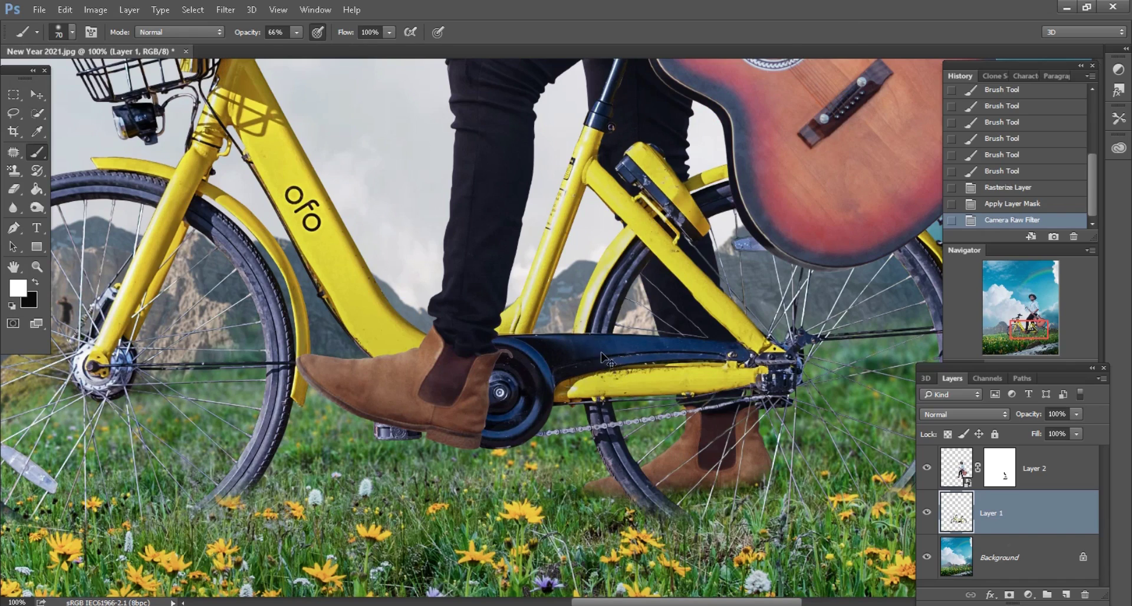
key(ctrl+minus)
key(ctrl+minus)
Step: Add Layer 3, load the bicycle's outline as a selection, and set black at 18% opacity
click(1069, 598)
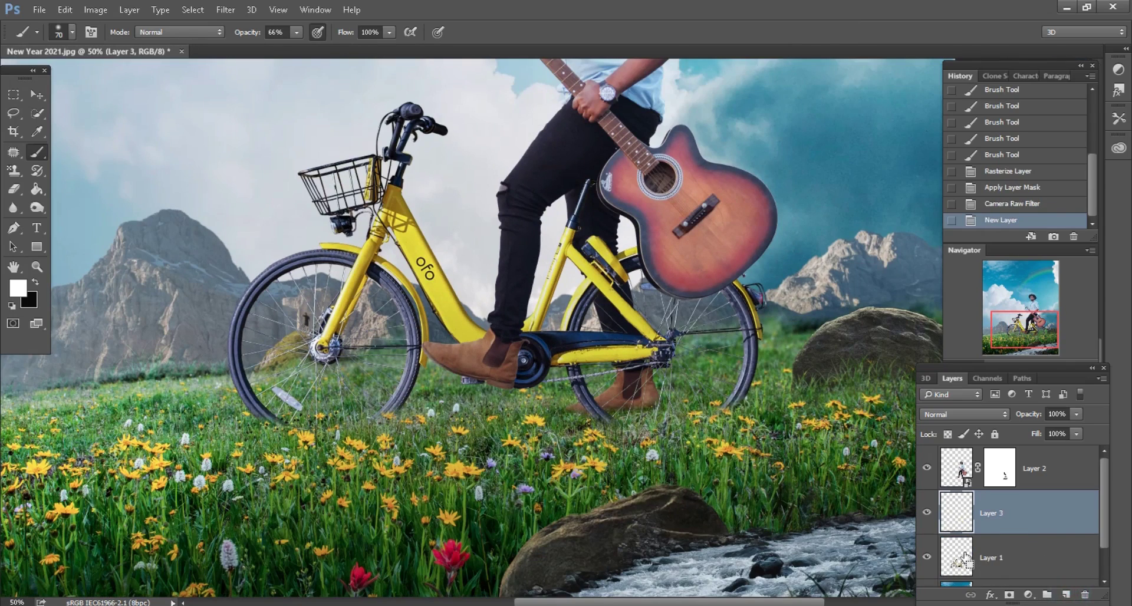
ctrl+click(956, 557)
key(ctrl+plus)
key(x)
scroll(471, 330, up, 1)
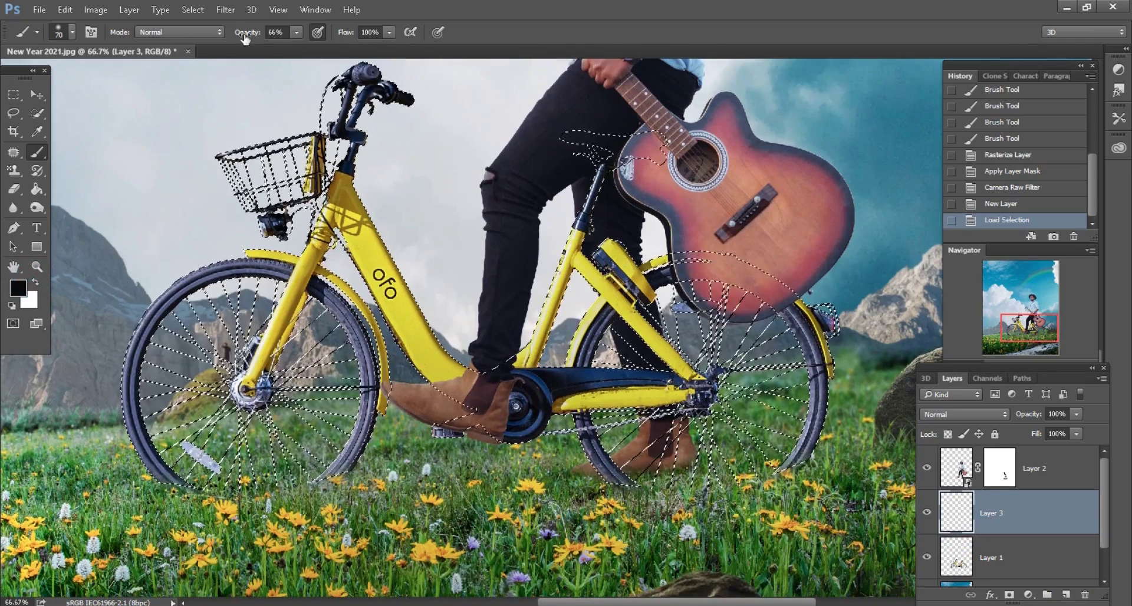
drag(243, 33, 224, 33)
Step: Paint soft black shading over the bicycle frame, crank area and wheels within the selection
key(ctrl+plus)
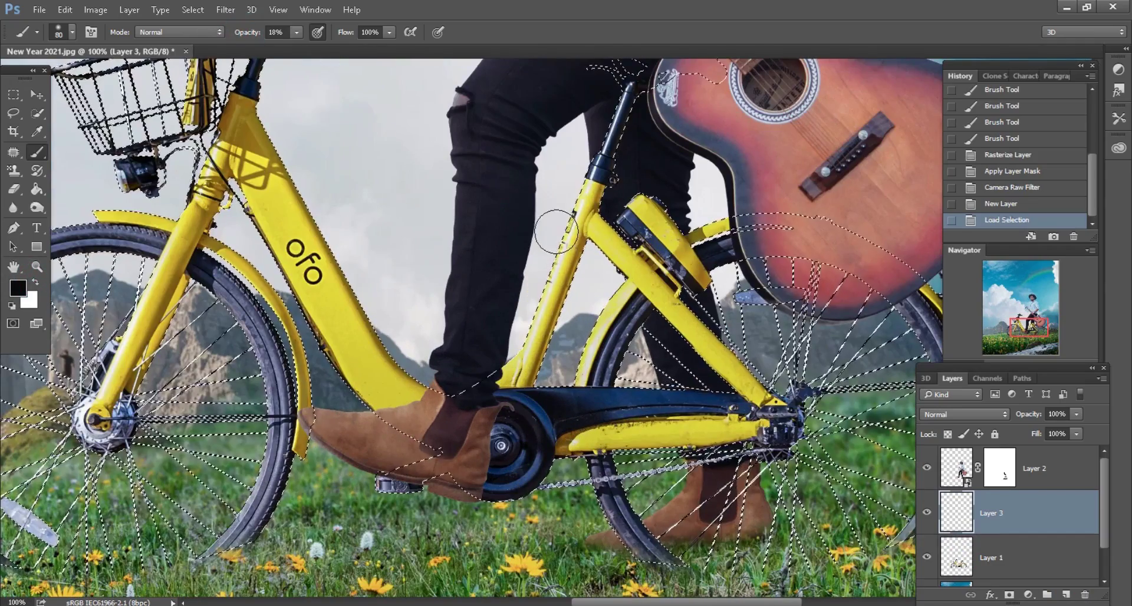
key(bracketright)
key(bracketright)
key(bracketright)
mouse_move(607, 156)
mouse_down()
mouse_move(633, 227)
mouse_move(737, 330)
mouse_move(855, 413)
mouse_up()
key(bracketleft)
drag(708, 442, 826, 531)
mouse_move(590, 424)
mouse_down()
mouse_move(389, 454)
mouse_move(413, 419)
mouse_move(363, 429)
mouse_up()
key(bracketleft)
key(bracketleft)
key(bracketleft)
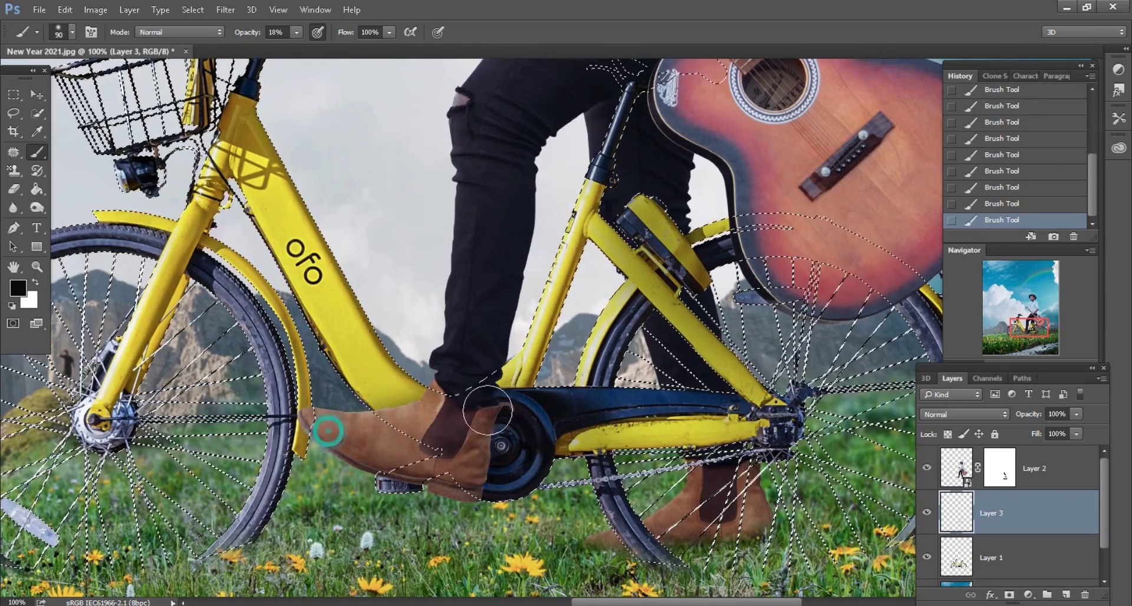
key(bracketright)
key(bracketright)
key(ctrl+minus)
key(bracketright)
key(bracketright)
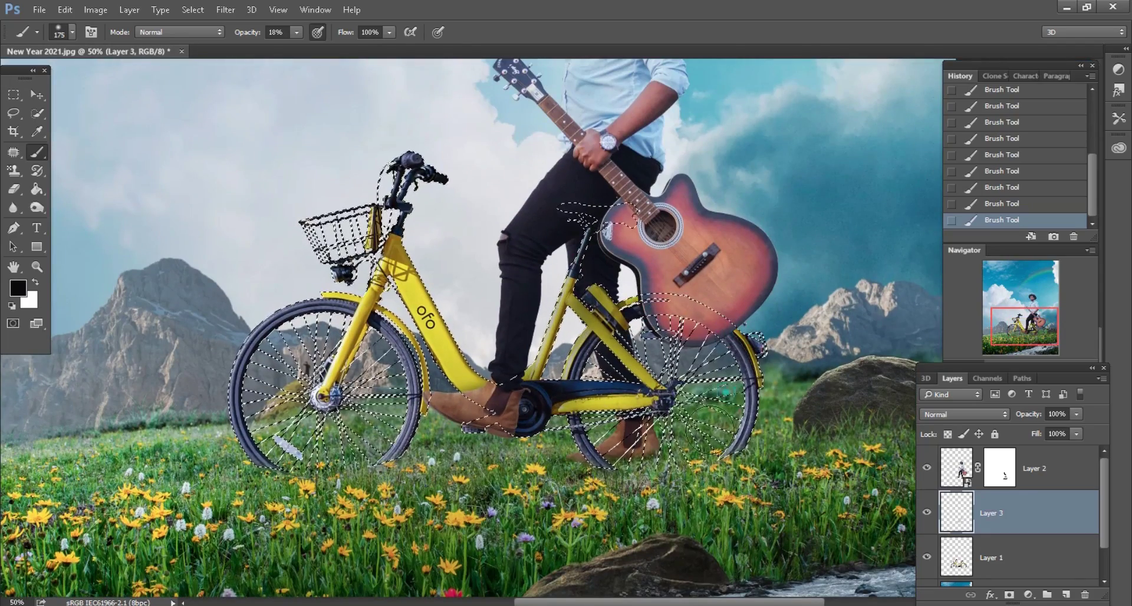
Step: Release the bicycle selection and make the bicycle layer active again
key(l)
click(195, 218)
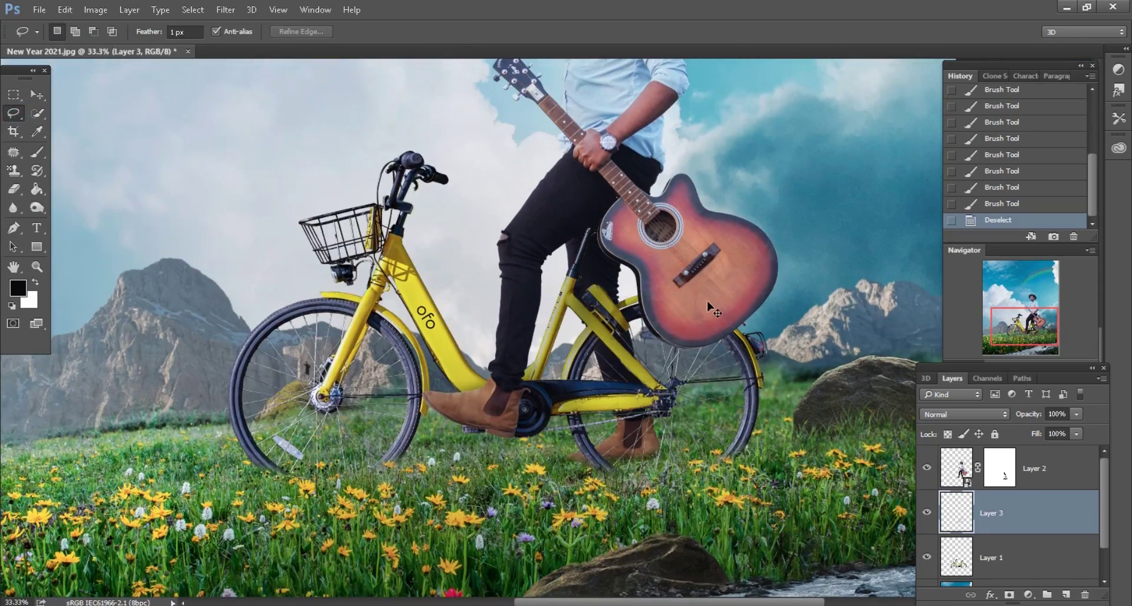
key(ctrl+minus)
key(ctrl+minus)
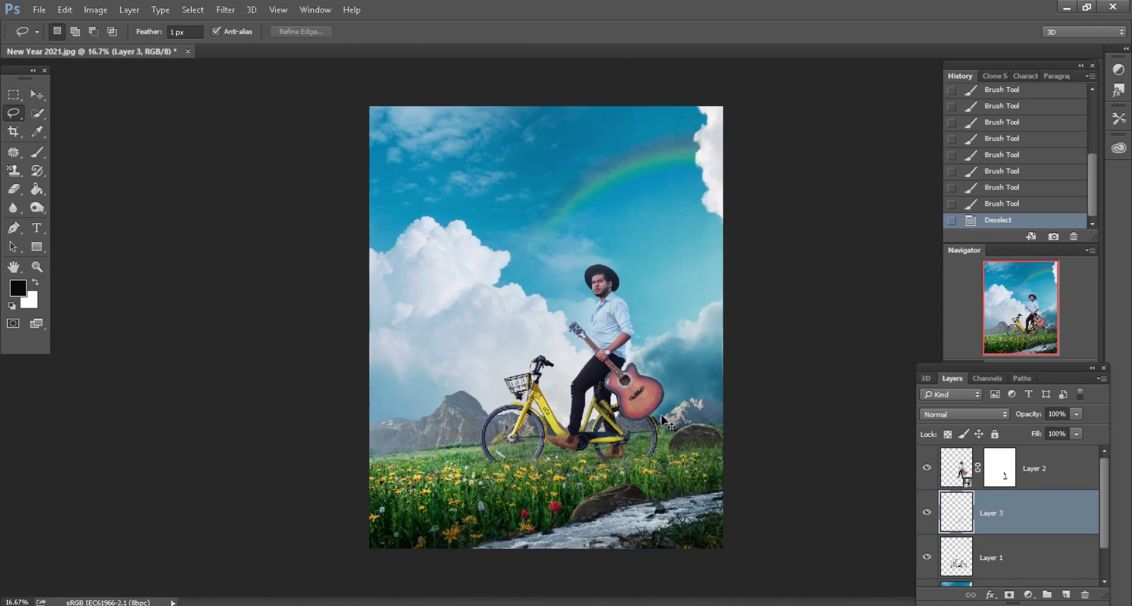
key(ctrl+plus)
key(ctrl+plus)
scroll(662, 419, down, 1)
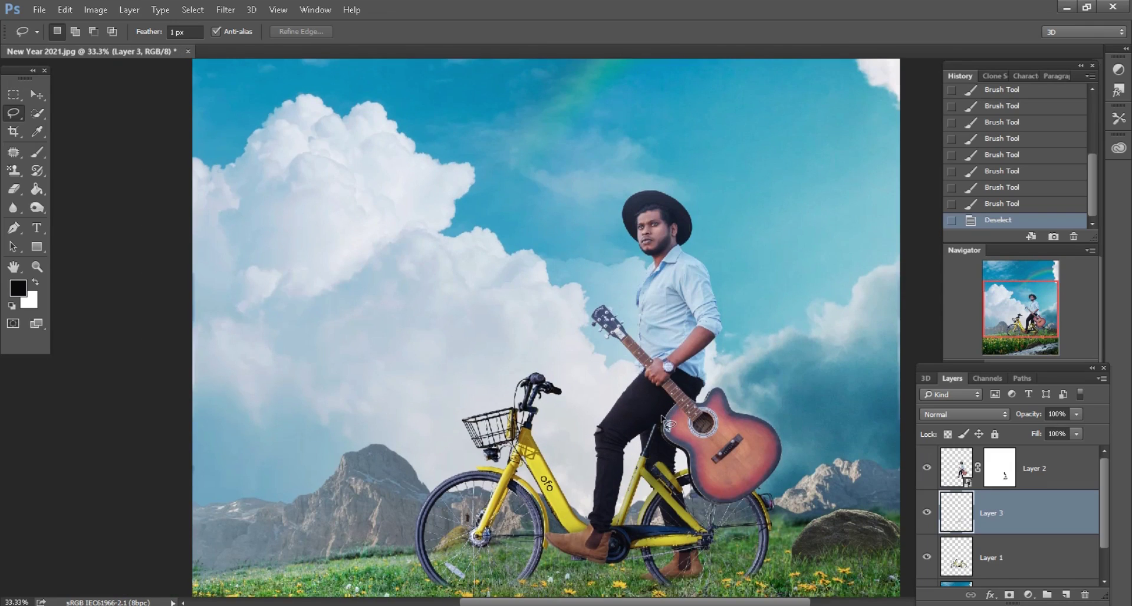
scroll(666, 422, right, 2)
scroll(666, 421, right, 1)
click(1016, 548)
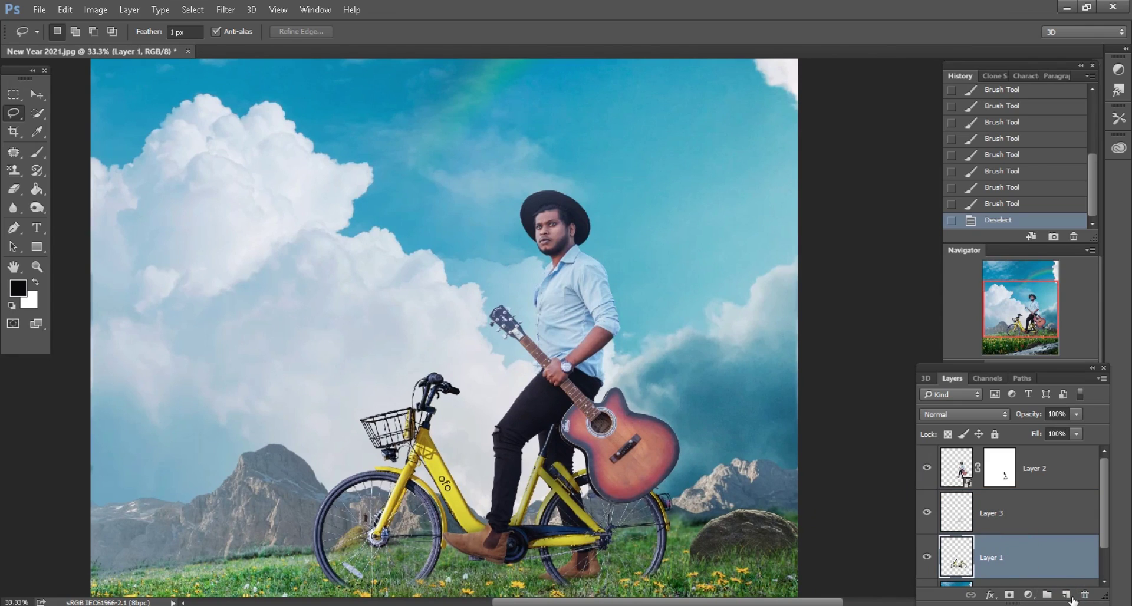
Step: Add Layer 4 in Overlay blend mode with the bicycle's outline loaded as a selection
click(1066, 594)
ctrl+click(956, 521)
click(964, 414)
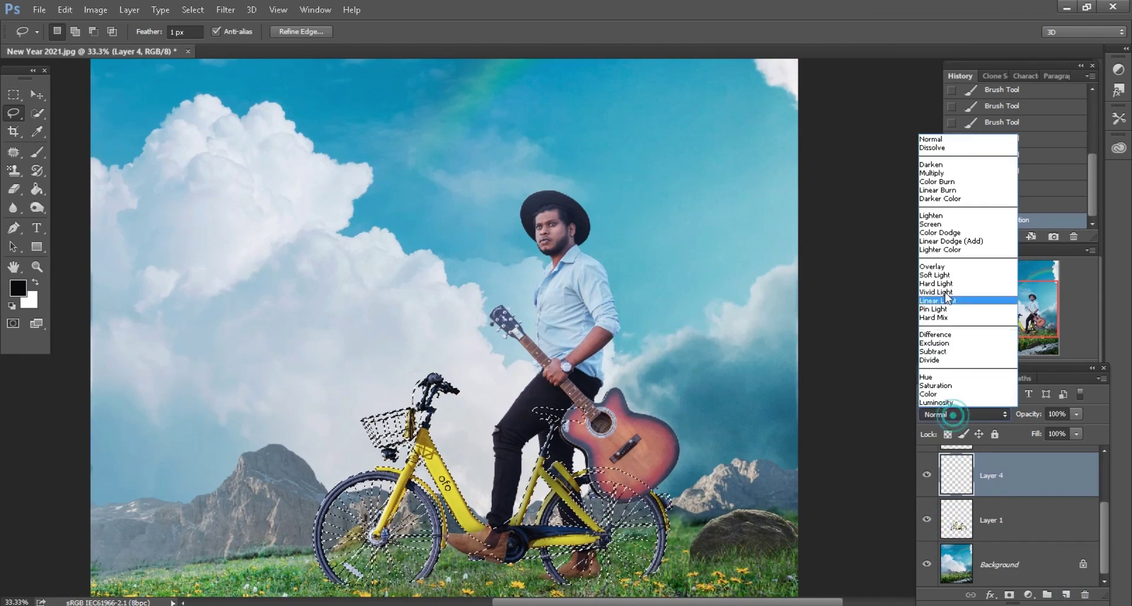
click(933, 270)
key(ctrl+plus)
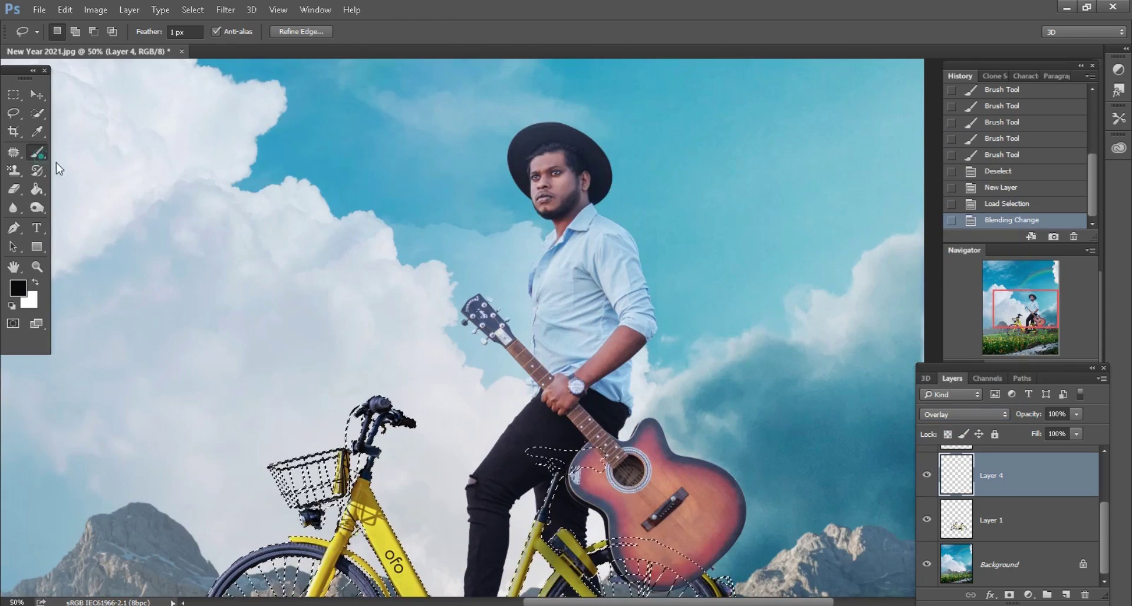
click(37, 152)
Step: Paint 18% overlay shading over the bicycle's wheels and frame with a 400 px brush, then deselect
drag(1030, 322, 1025, 348)
key(bracketright)
key(bracketright)
key(bracketright)
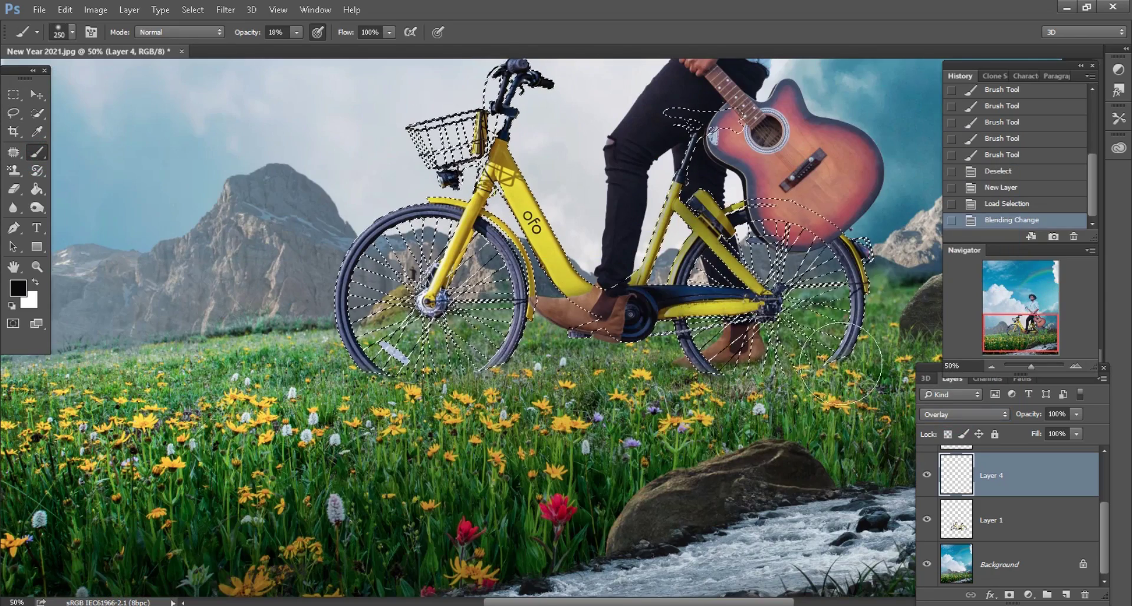
drag(802, 386, 708, 266)
drag(708, 176, 743, 294)
drag(413, 248, 425, 342)
drag(784, 225, 813, 331)
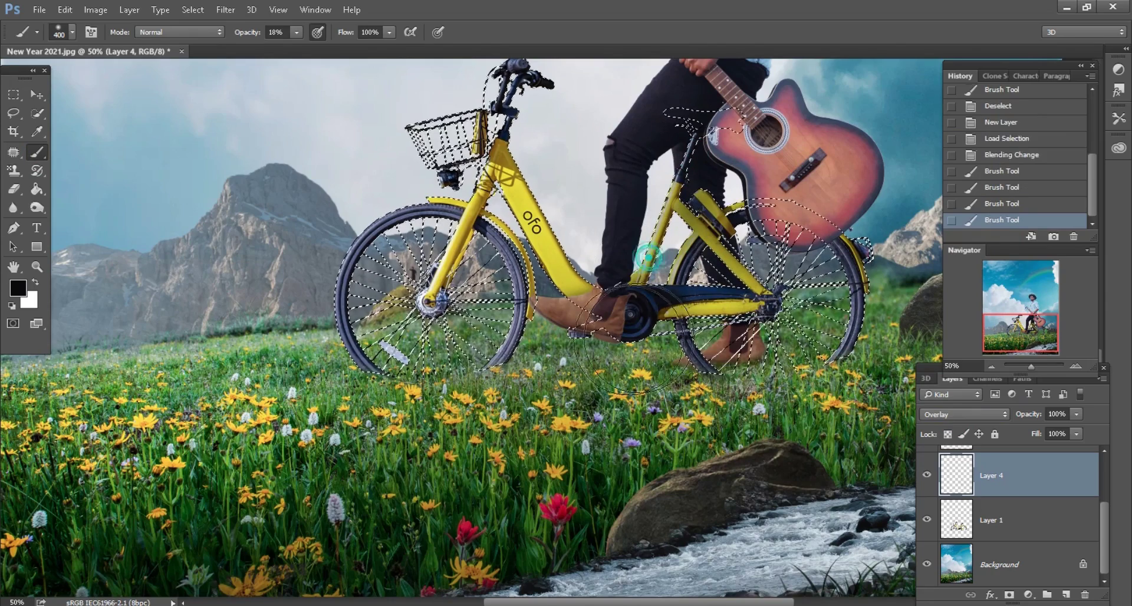
drag(619, 266, 527, 212)
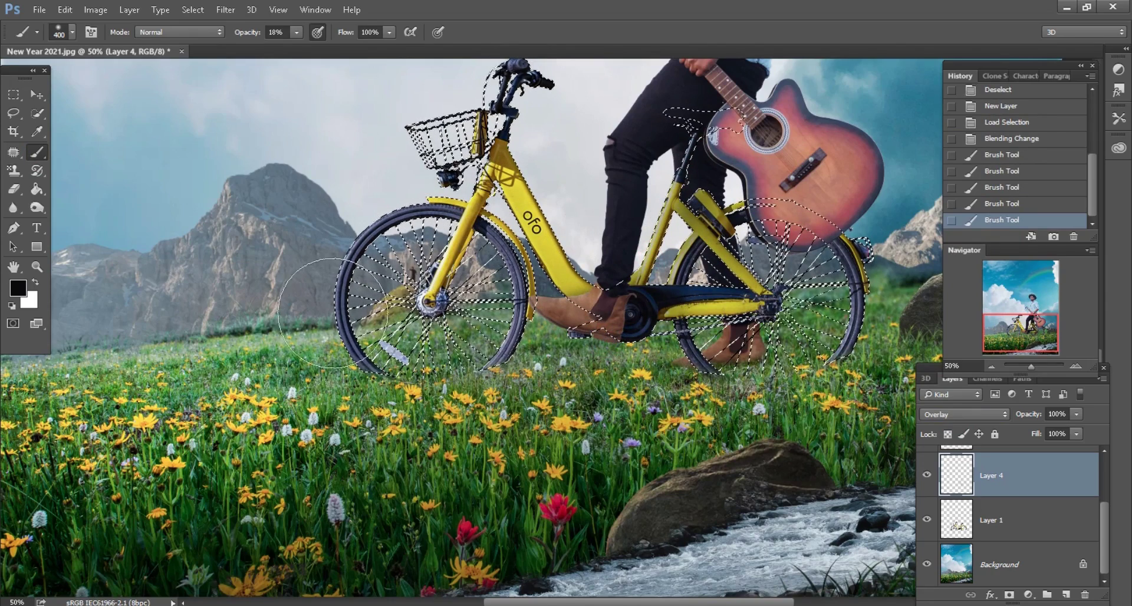
drag(334, 313, 413, 354)
key(ctrl+d)
key(l)
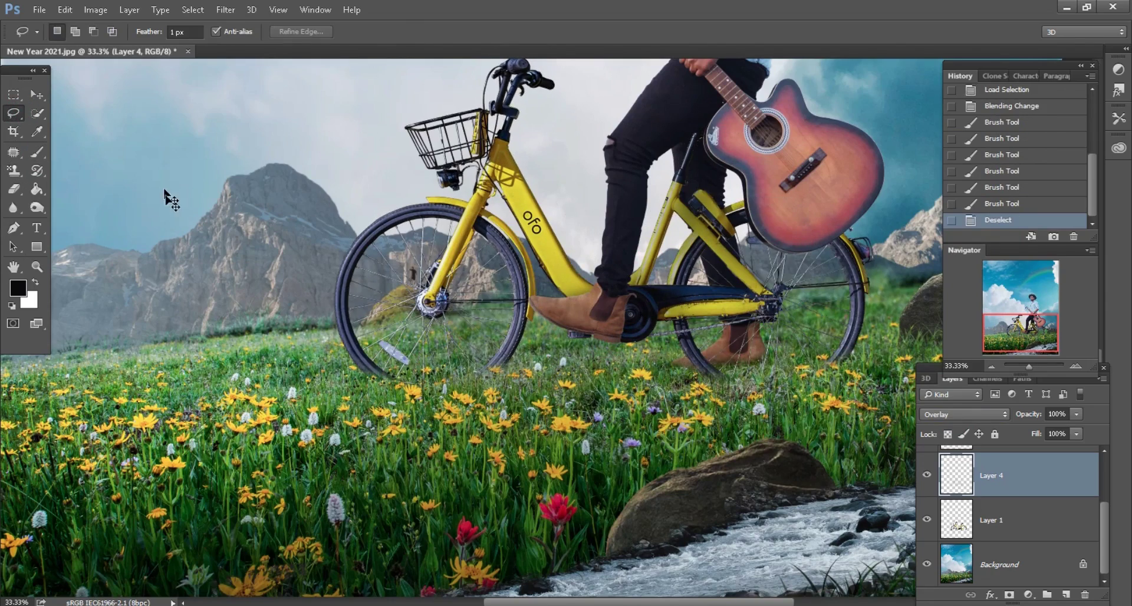
key(ctrl+minus)
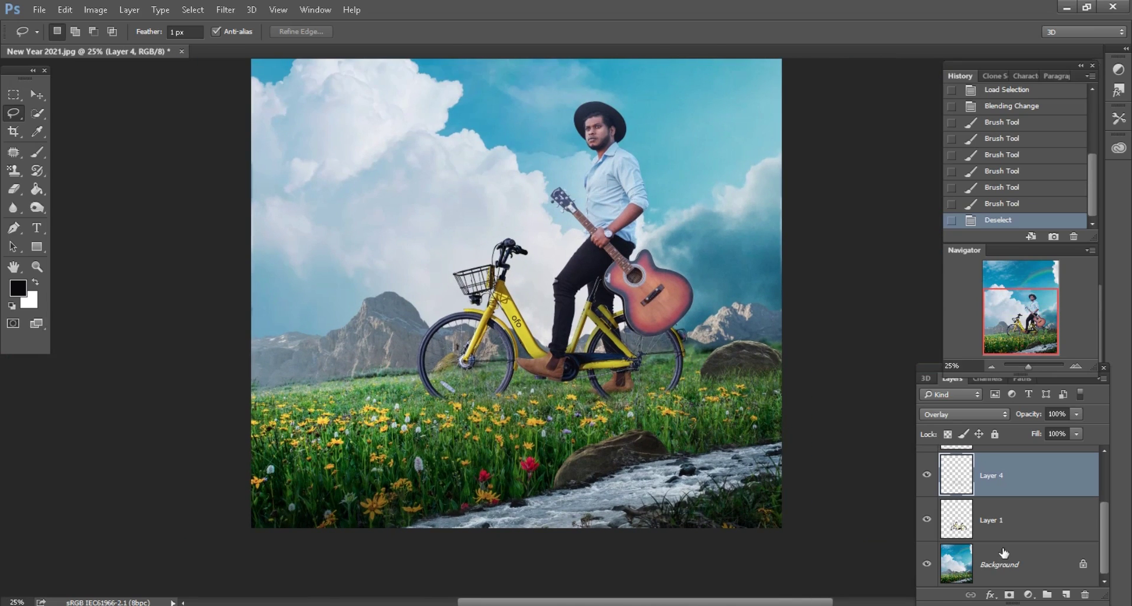
Step: Add an Overlay-mode Layer 5 directly above the Background layer
click(1004, 554)
click(1068, 595)
click(964, 414)
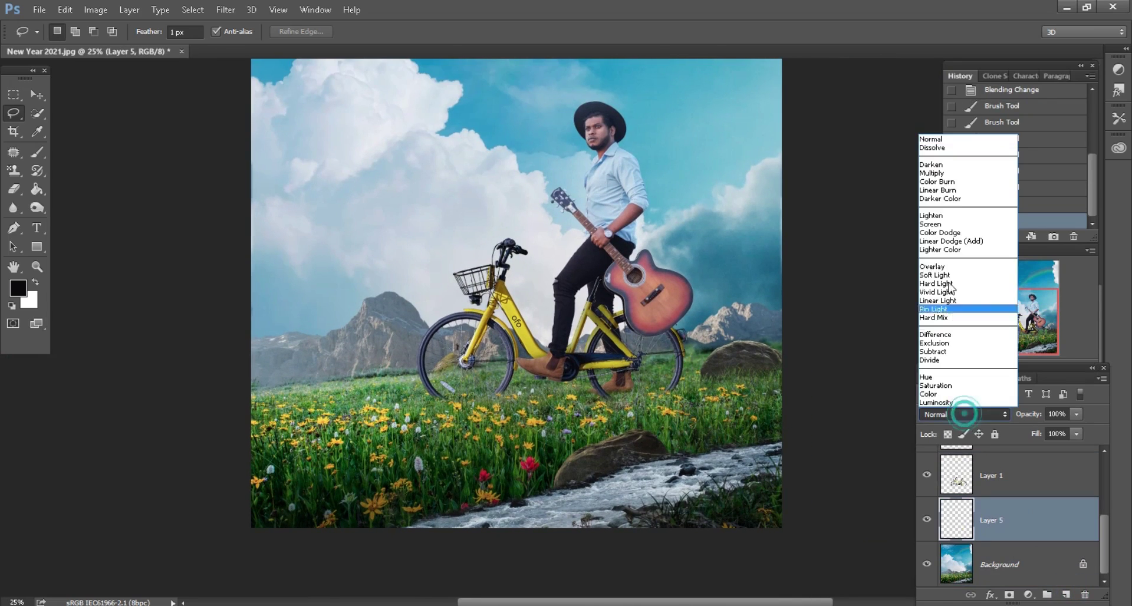
click(933, 266)
click(40, 154)
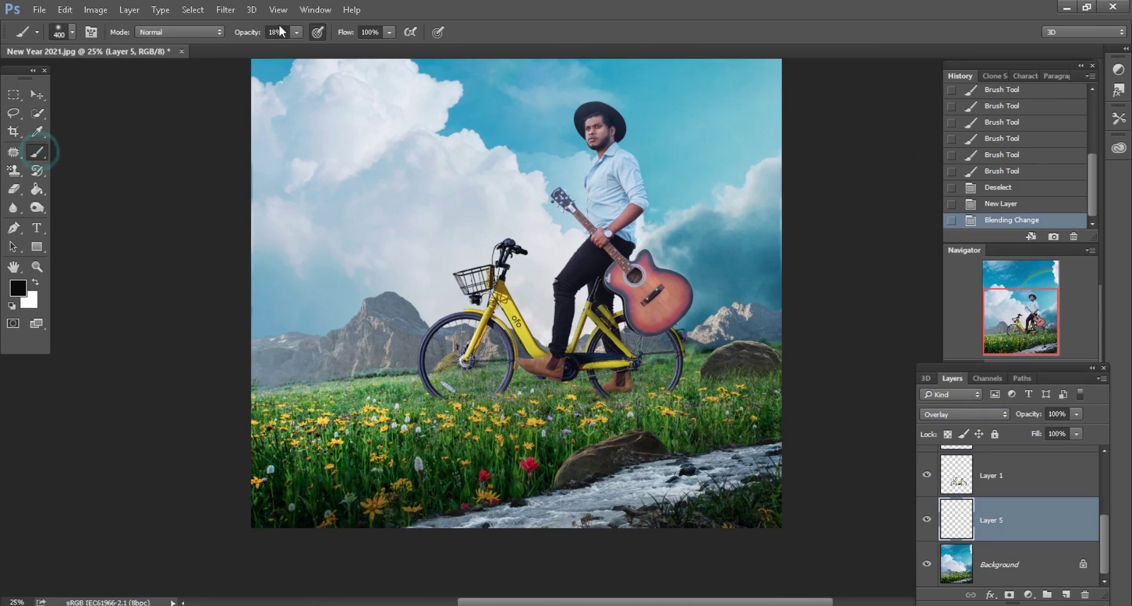
Step: Lighten the flower meadow and left mountains with soft white 13% brush strokes
key(bracketright)
key(bracketright)
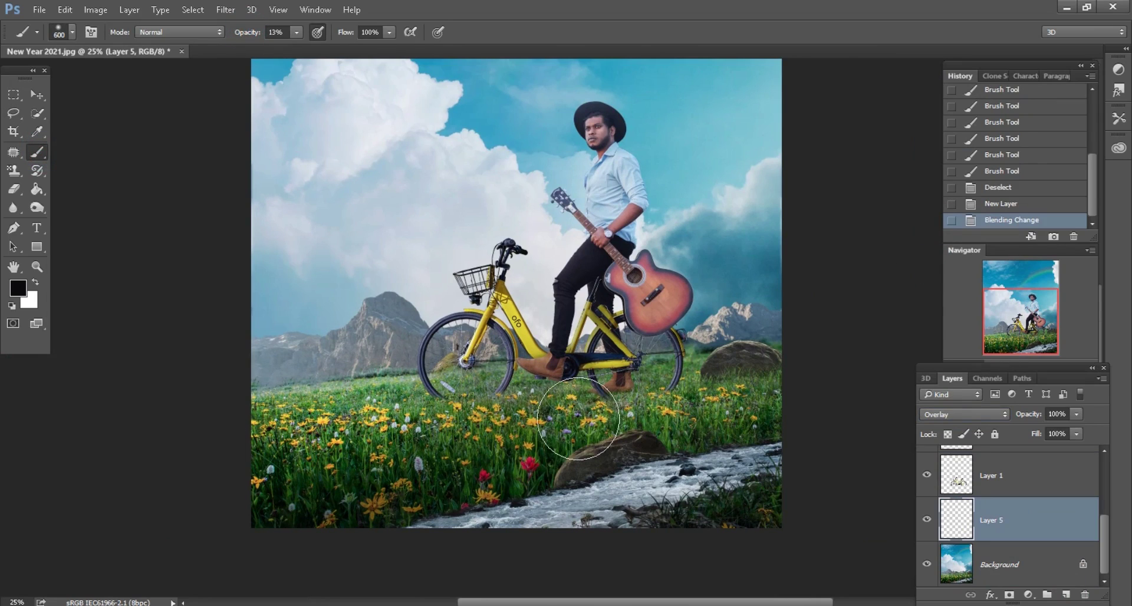
mouse_move(577, 418)
mouse_down()
mouse_move(790, 404)
mouse_move(670, 543)
mouse_move(746, 361)
mouse_up()
key(bracketleft)
scroll(745, 362, up, 1)
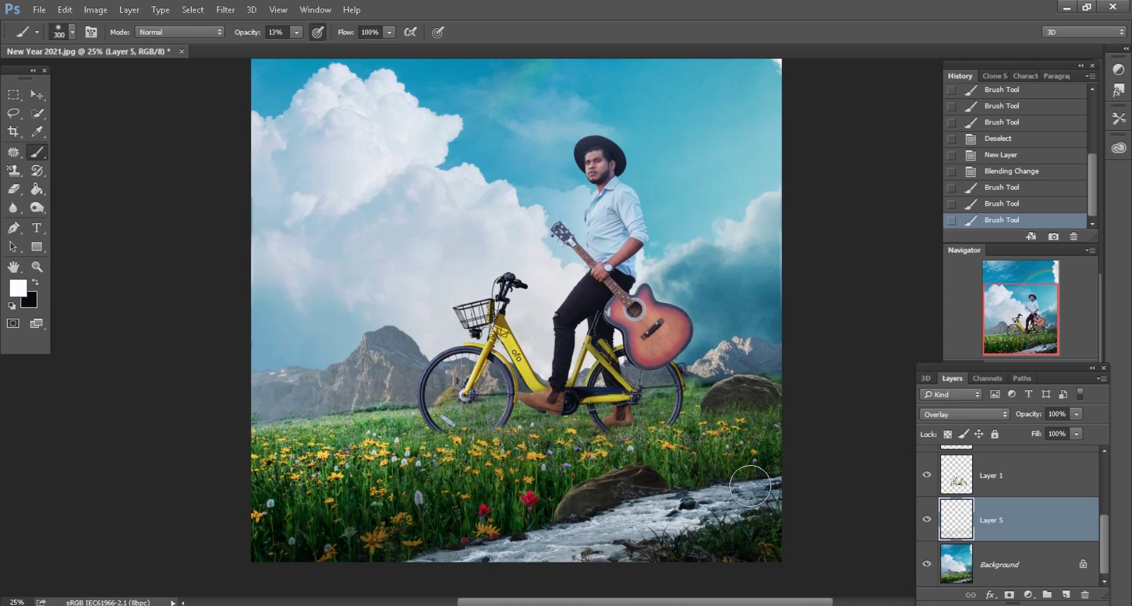
key(bracketright)
key(bracketright)
drag(504, 456, 280, 468)
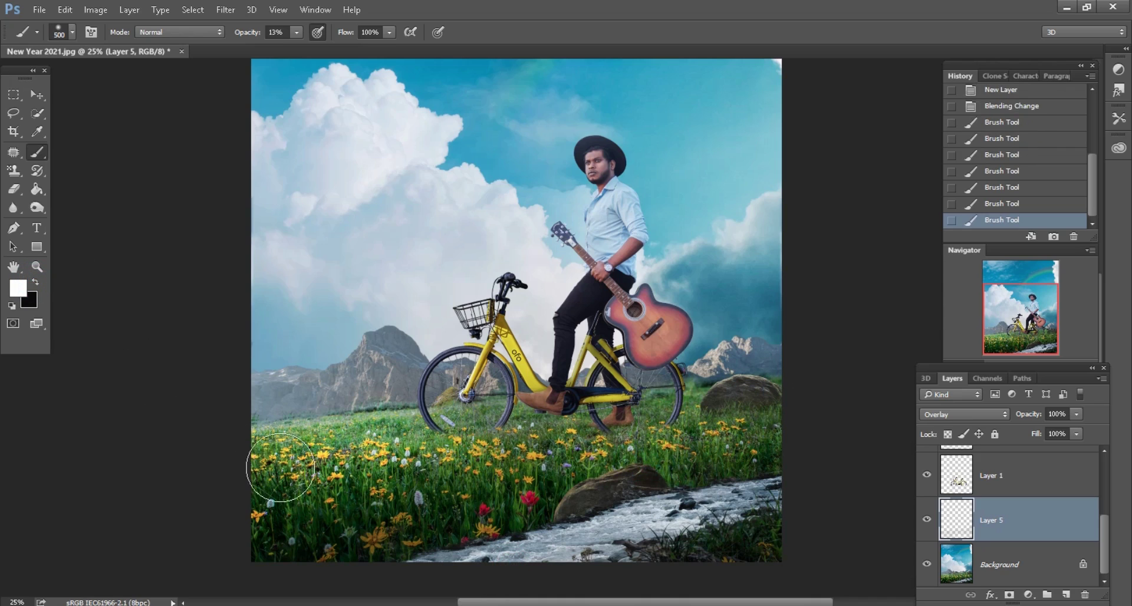
drag(311, 395, 413, 402)
scroll(618, 414, down, 1)
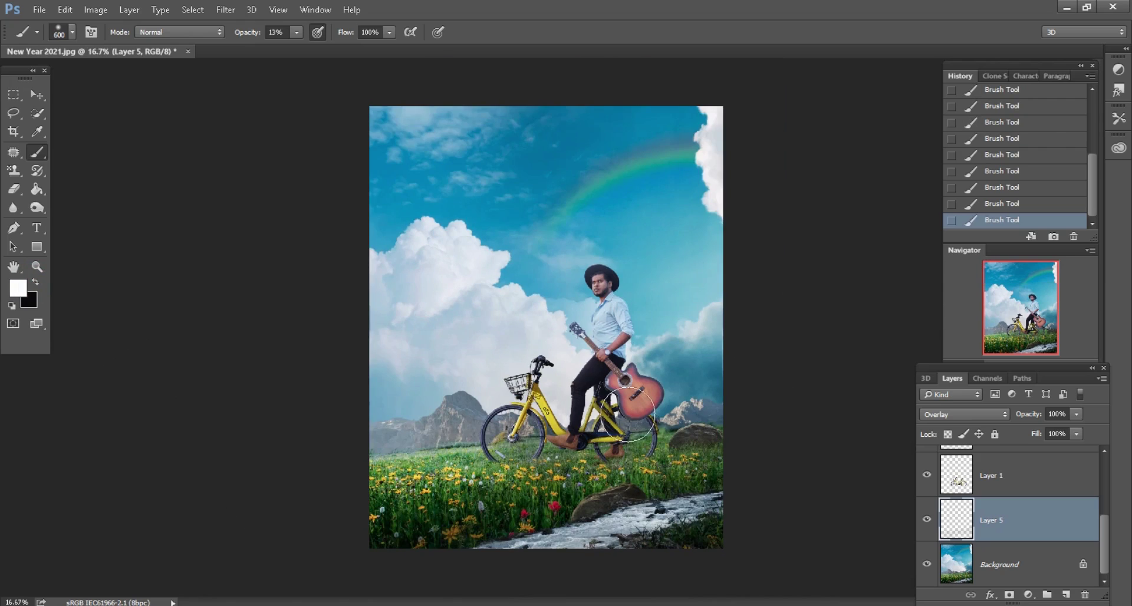
scroll(555, 354, up, 1)
scroll(637, 332, up, 1)
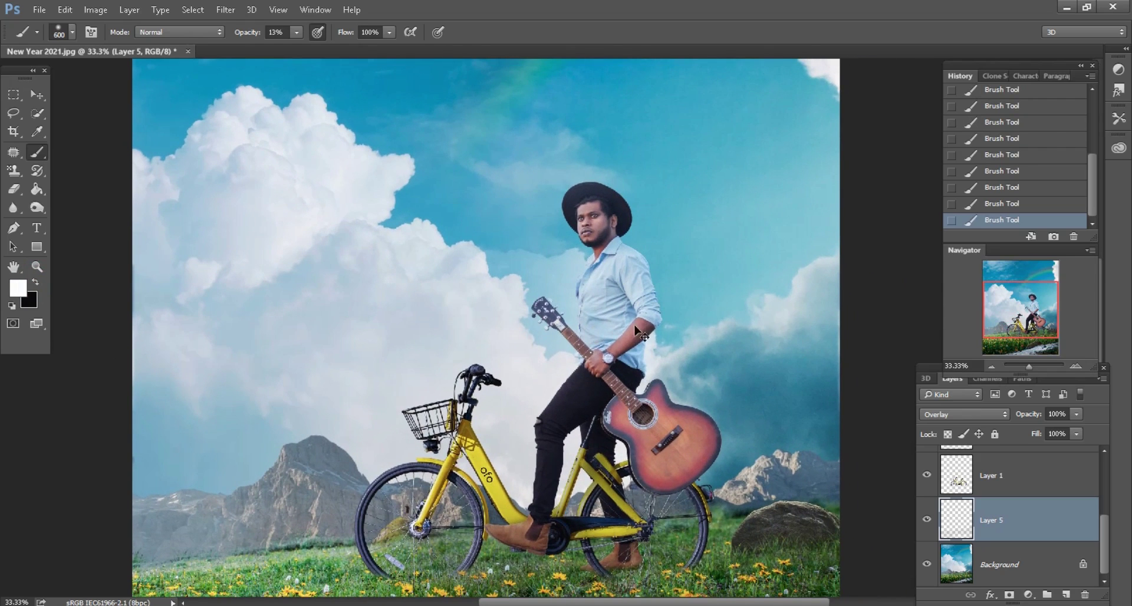
ctrl+click(628, 328)
Step: Rasterize the man's Layer 2 and apply its layer mask permanently
scroll(681, 413, up, 1)
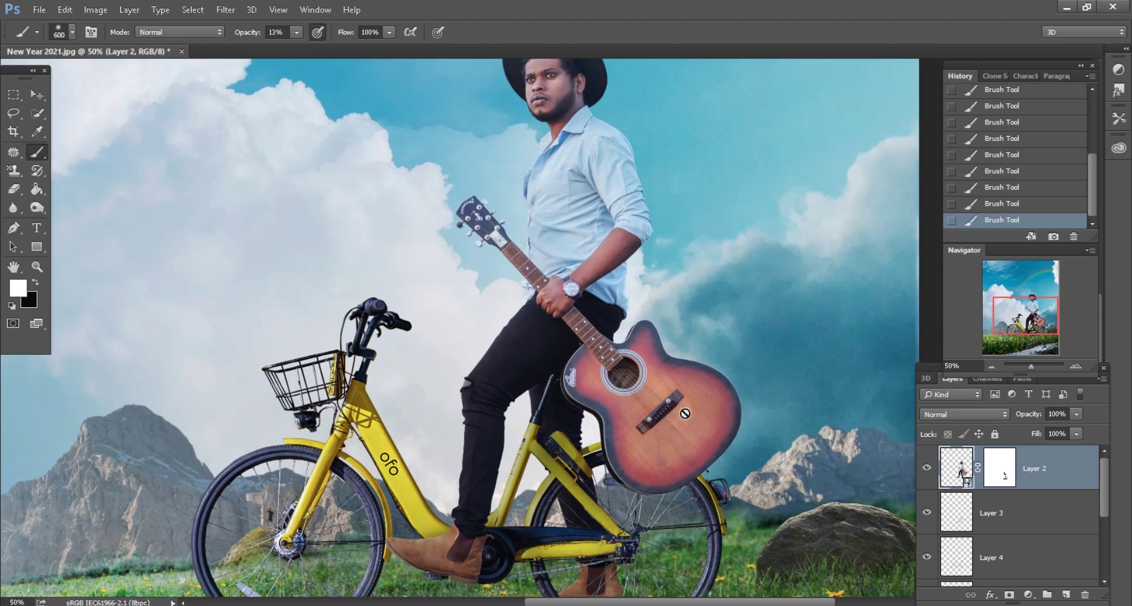
click(681, 409)
click(559, 252)
right_click(982, 470)
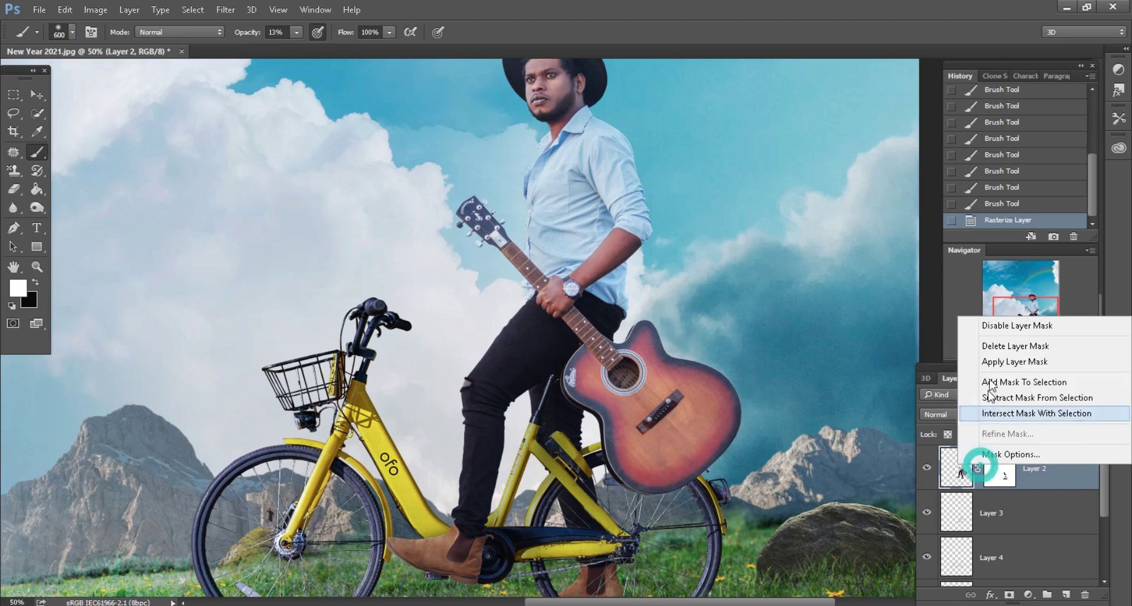
click(989, 365)
Step: Set new Layer 6 to Overlay, load Layer 2's outline, and paint black at 13%
ctrl+click(958, 510)
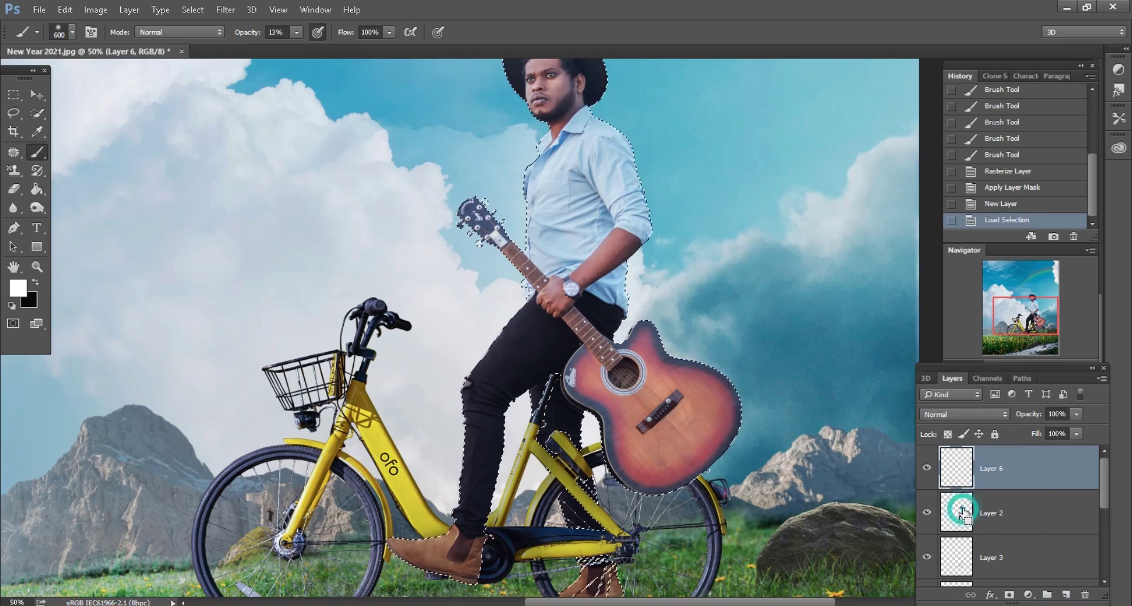
click(964, 416)
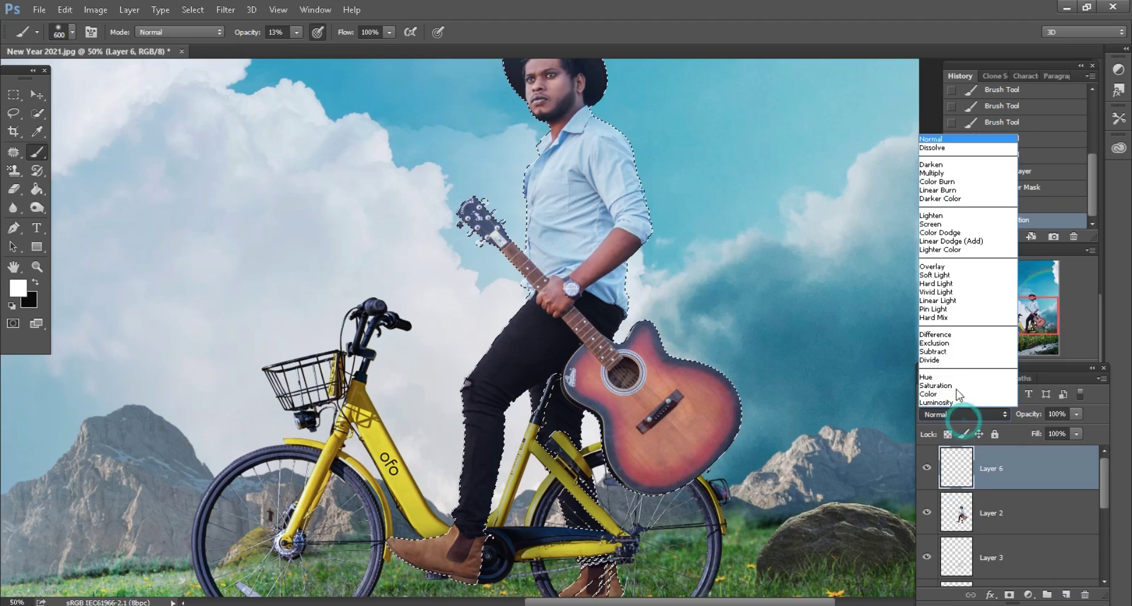
click(933, 266)
scroll(759, 273, down, 5)
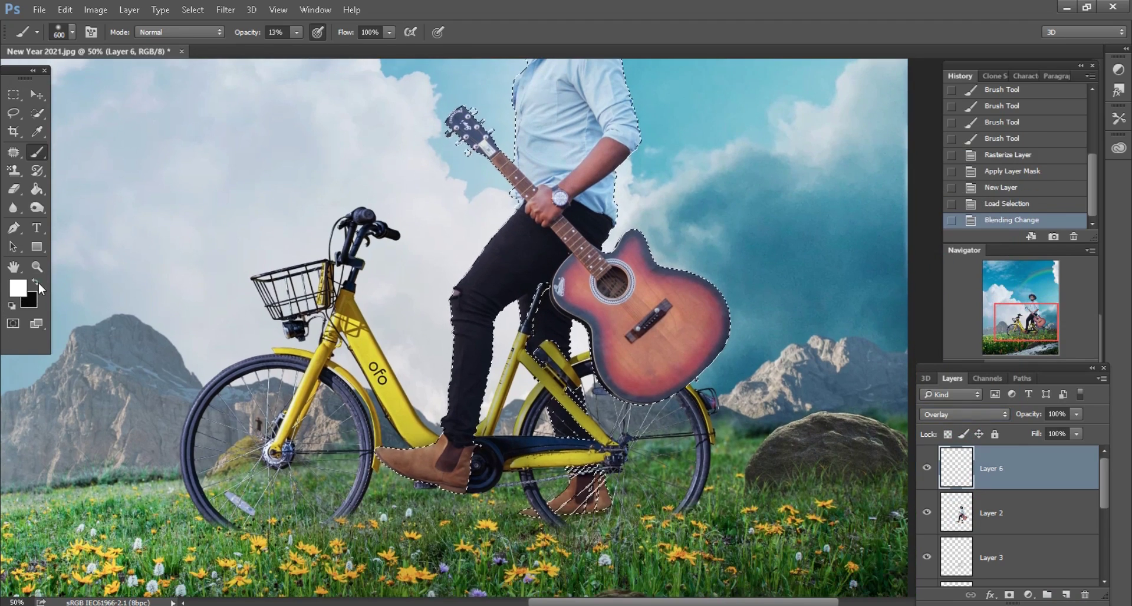
click(37, 282)
scroll(329, 138, down, 2)
key(bracketleft)
Step: Shade the man's leg, guitar body and shirt with soft black overlay strokes
click(476, 374)
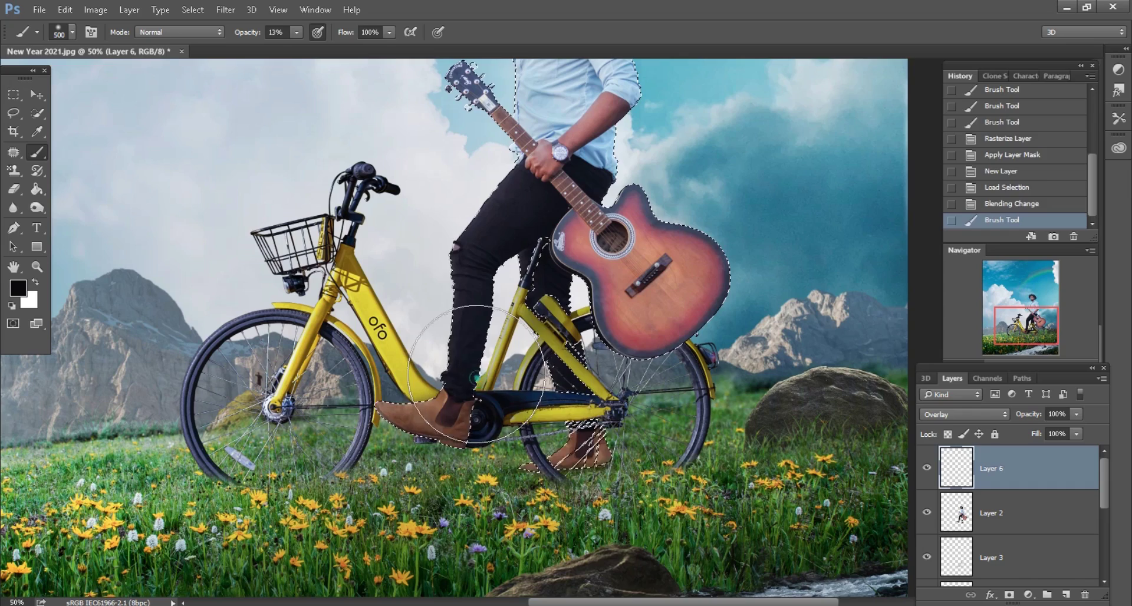
drag(476, 374, 489, 248)
drag(566, 189, 596, 324)
mouse_move(613, 259)
mouse_down()
mouse_move(731, 277)
mouse_move(672, 308)
mouse_up()
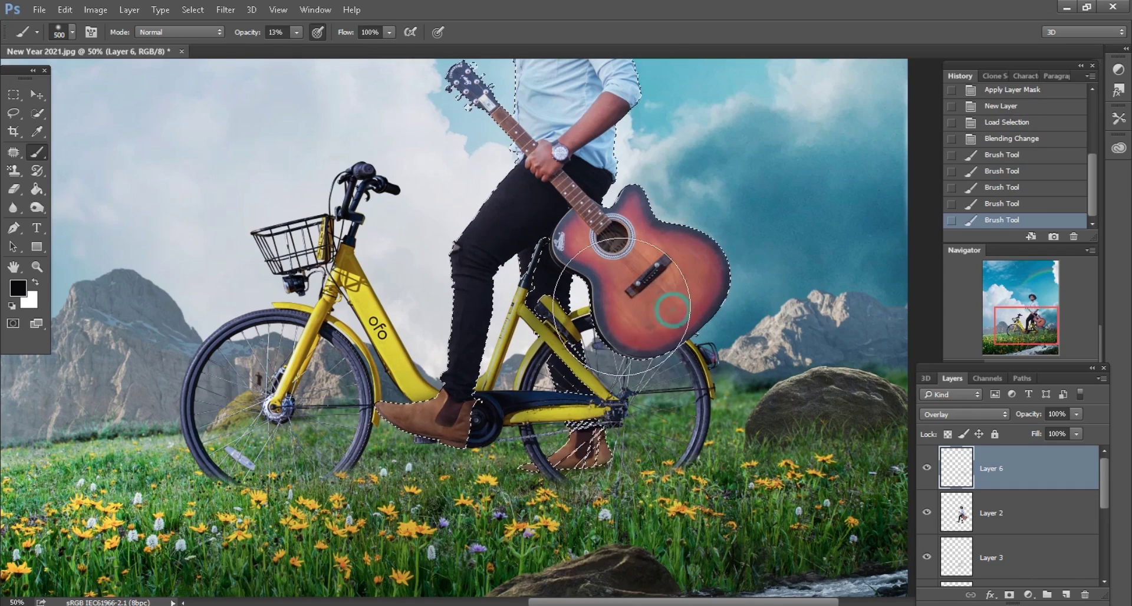
scroll(672, 308, up, 3)
scroll(672, 307, up, 2)
key(ctrl+plus)
key(bracketleft)
key(bracketleft)
key(bracketleft)
mouse_move(625, 377)
mouse_down()
mouse_move(554, 393)
mouse_move(551, 341)
mouse_up()
drag(498, 247, 495, 241)
key(bracketleft)
drag(570, 255, 570, 281)
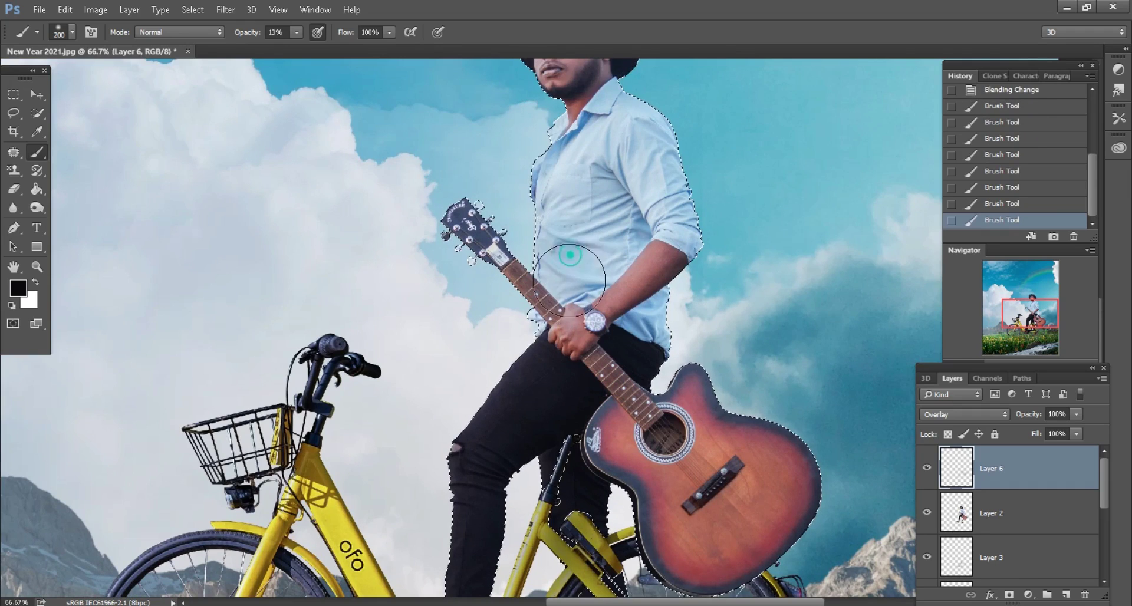
drag(635, 134, 662, 169)
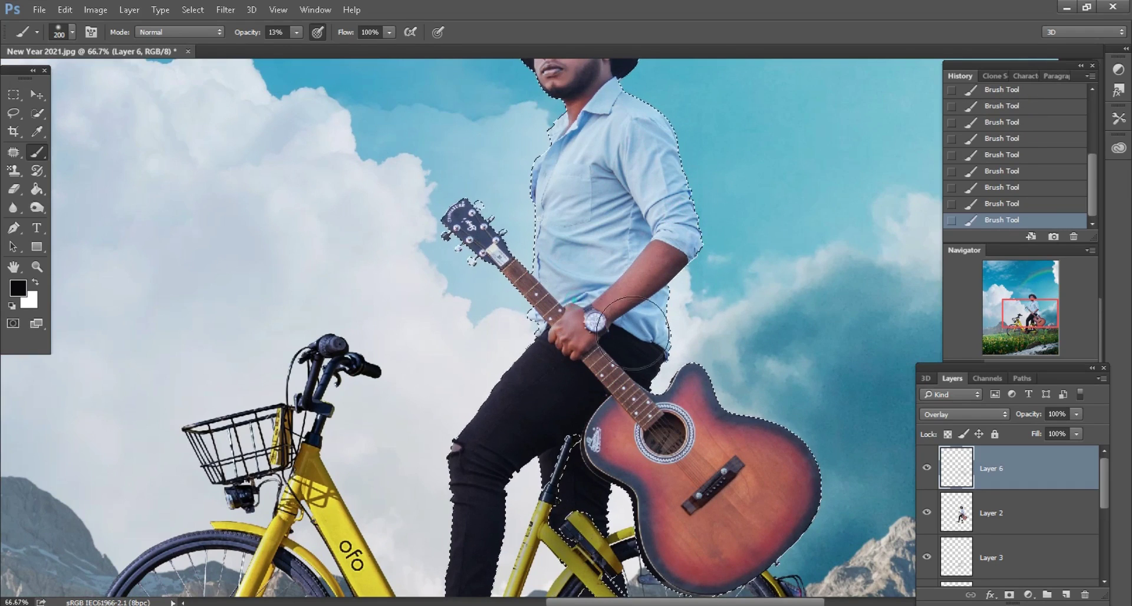
Step: Darken the man's face and jawline, then release the selection
key(ctrl+plus)
scroll(605, 255, up, 4)
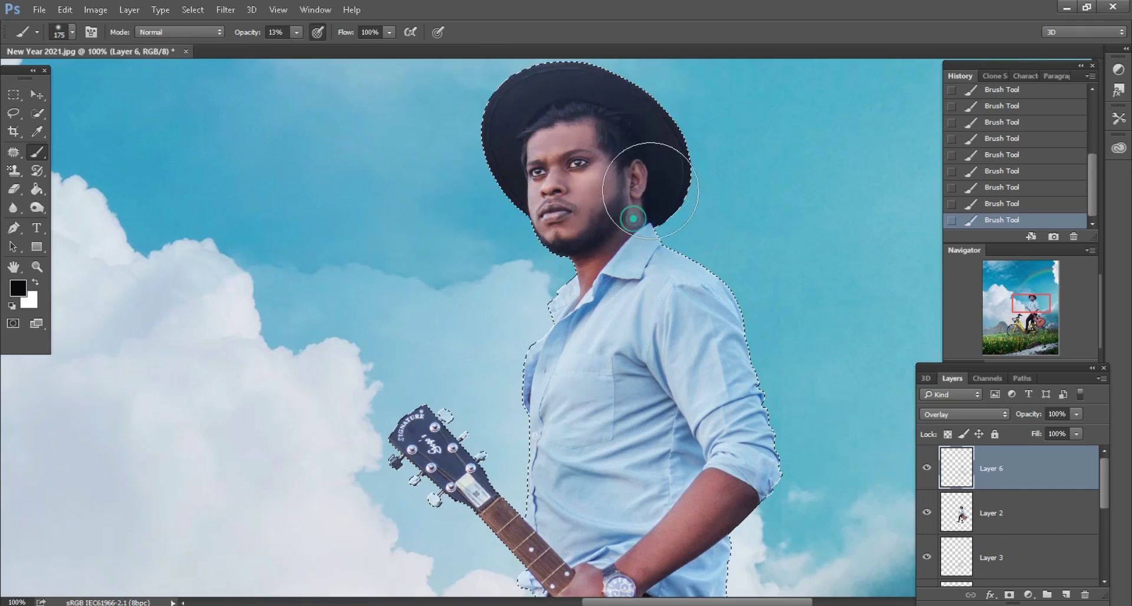
drag(604, 173, 557, 253)
key(bracketleft)
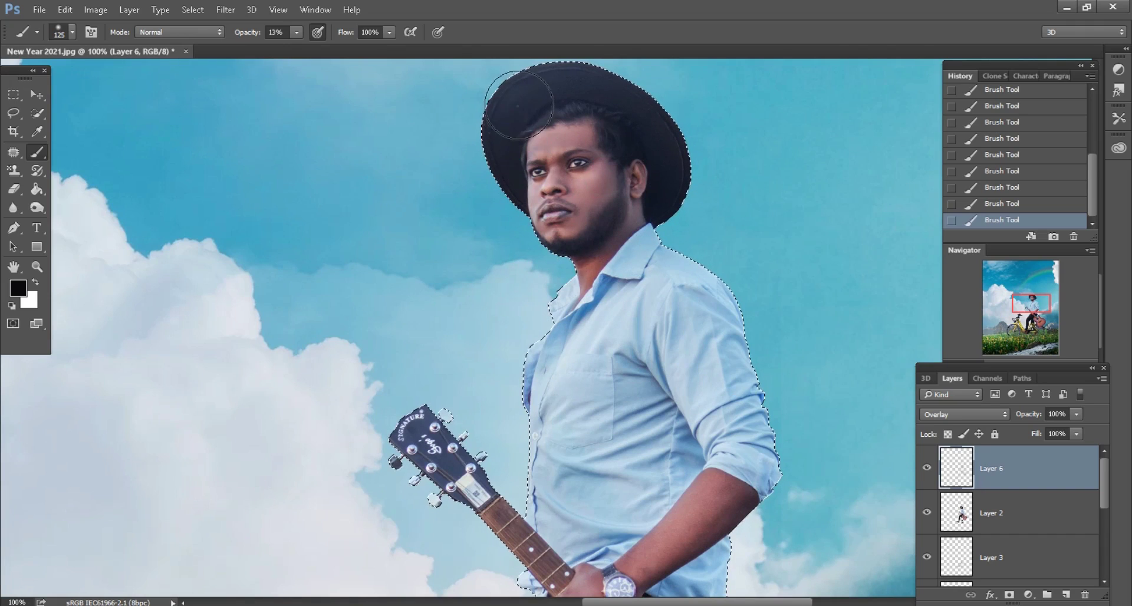
key(ctrl+minus)
key(l)
key(ctrl+d)
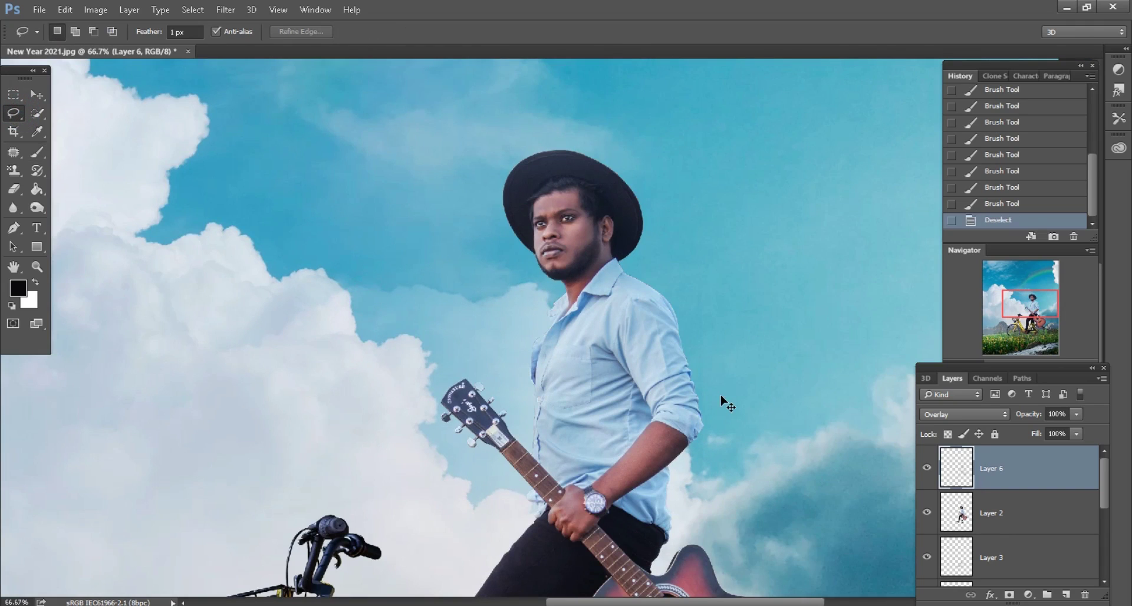
key(ctrl+minus)
Step: Reload the man, bike and guitar selection and set a white brush at 29% opacity
scroll(737, 439, down, 1)
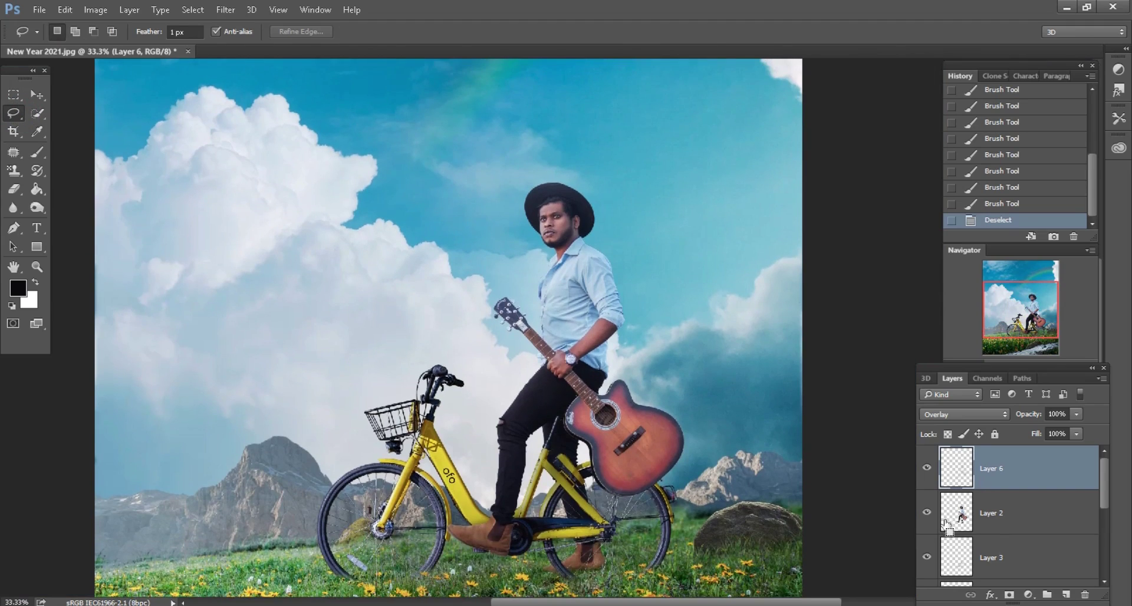
ctrl+click(956, 513)
scroll(569, 400, down, 1)
key(ctrl+plus)
key(b)
key(x)
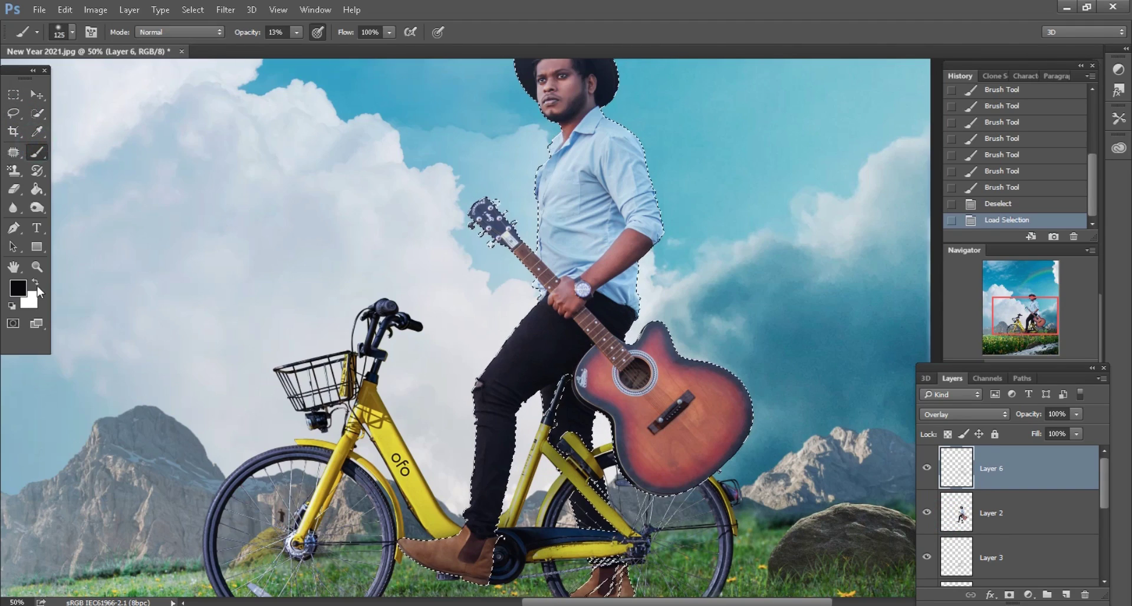
key(ctrl+plus)
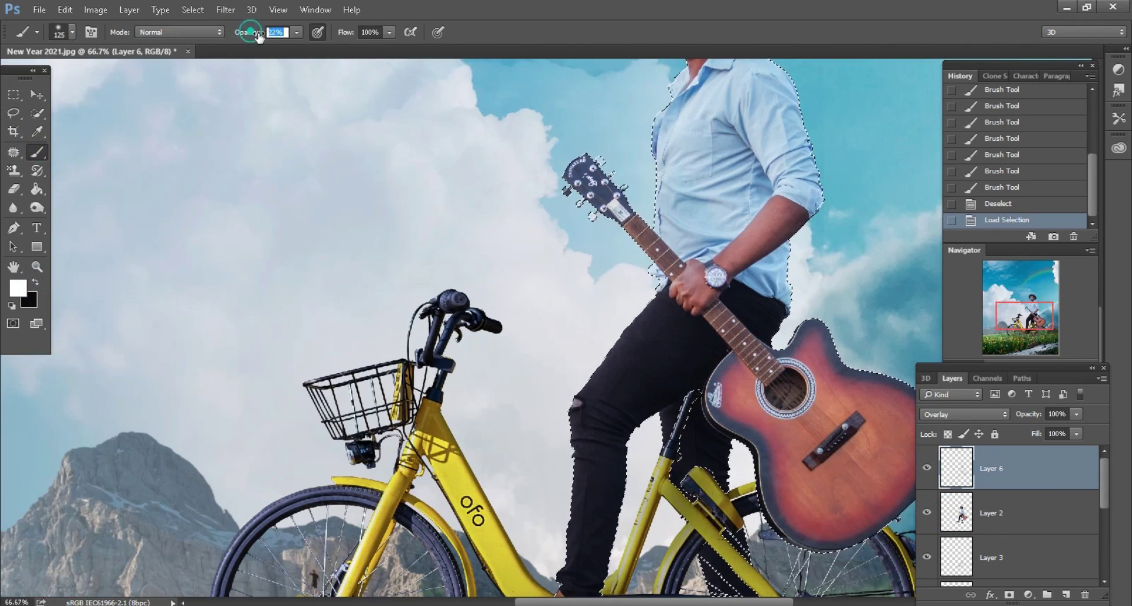
drag(258, 36, 263, 37)
key(bracketright)
key(ctrl+plus)
key(bracketright)
key(bracketright)
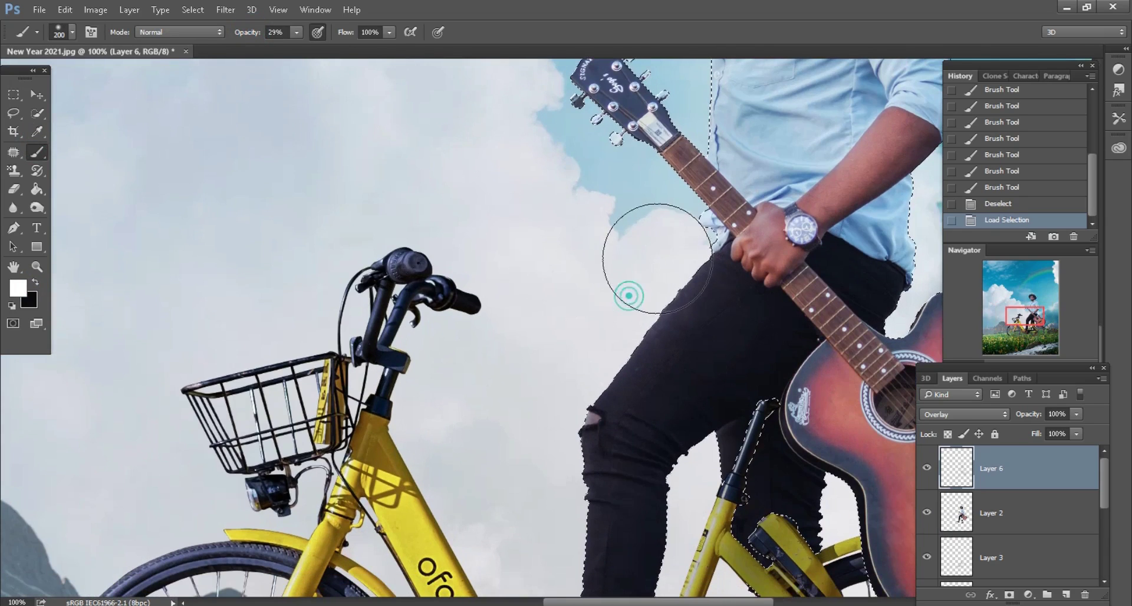
Step: Brighten the figure's edges against the clouds and along the bike frame with white strokes
mouse_move(601, 300)
mouse_down()
mouse_move(640, 252)
mouse_move(596, 316)
mouse_move(632, 202)
mouse_move(618, 248)
mouse_up()
scroll(589, 289, down, 2)
drag(561, 316, 530, 404)
scroll(525, 430, down, 2)
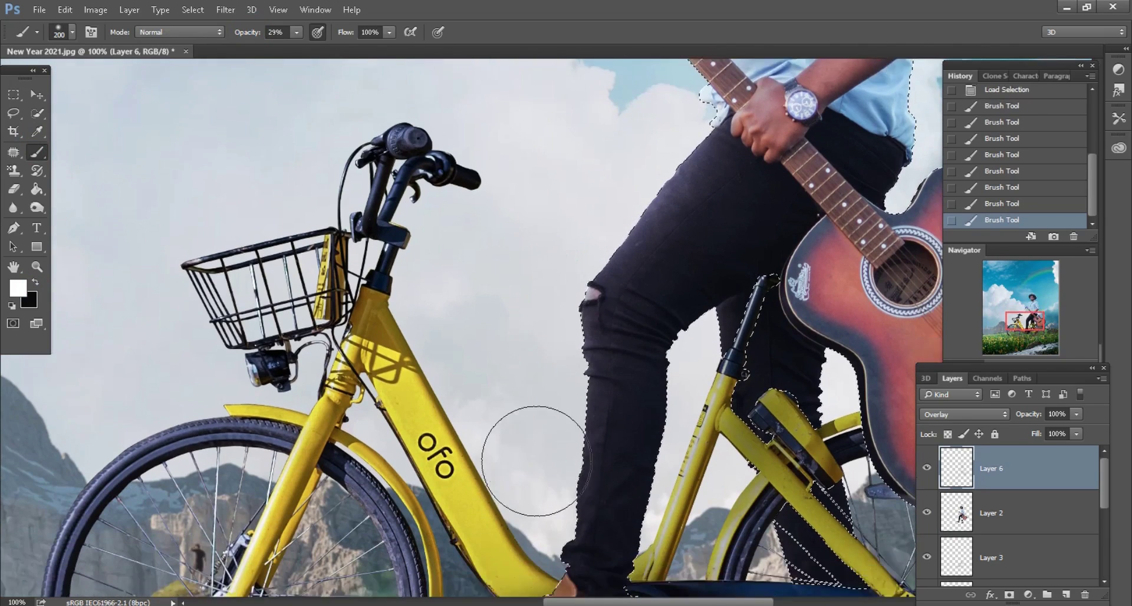
drag(523, 455, 532, 528)
key(bracketleft)
key(bracketleft)
drag(666, 471, 708, 318)
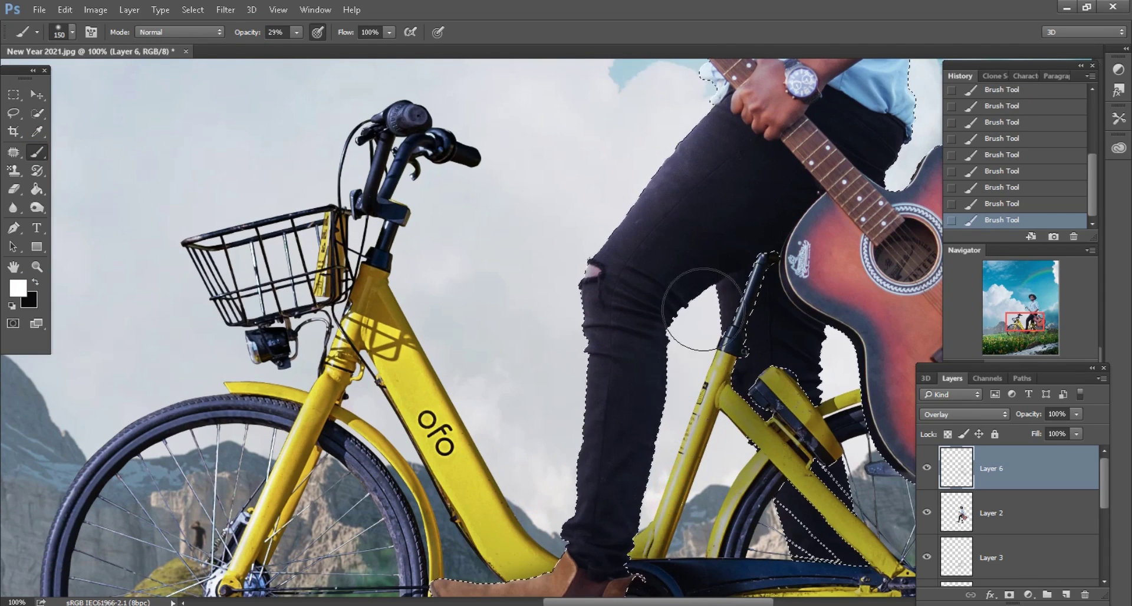
key(bracketleft)
scroll(814, 366, up, 2)
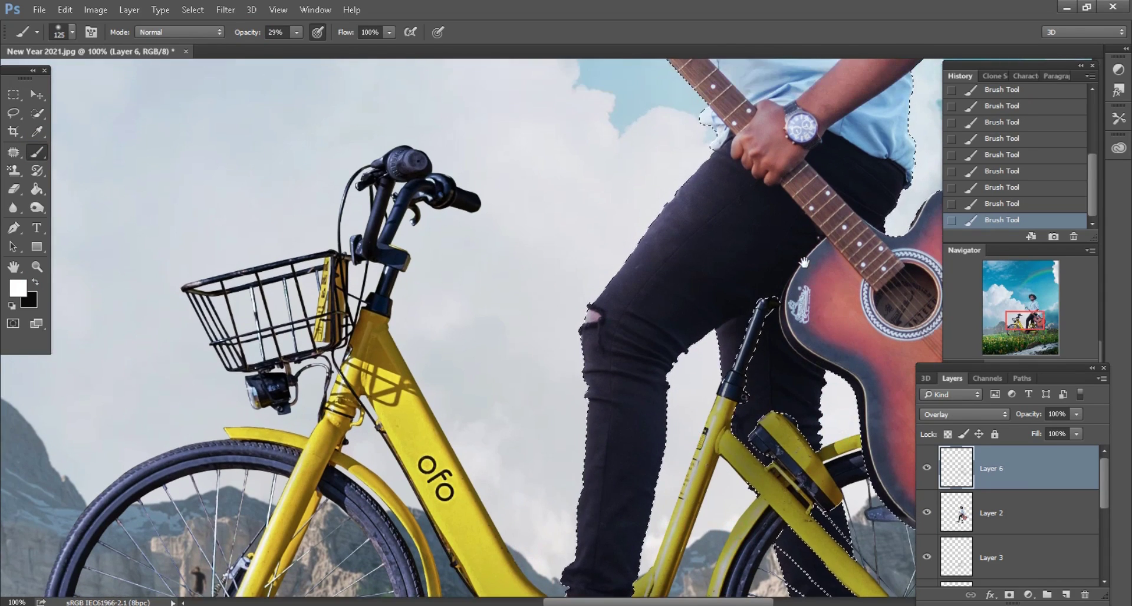
scroll(648, 295, right, 5)
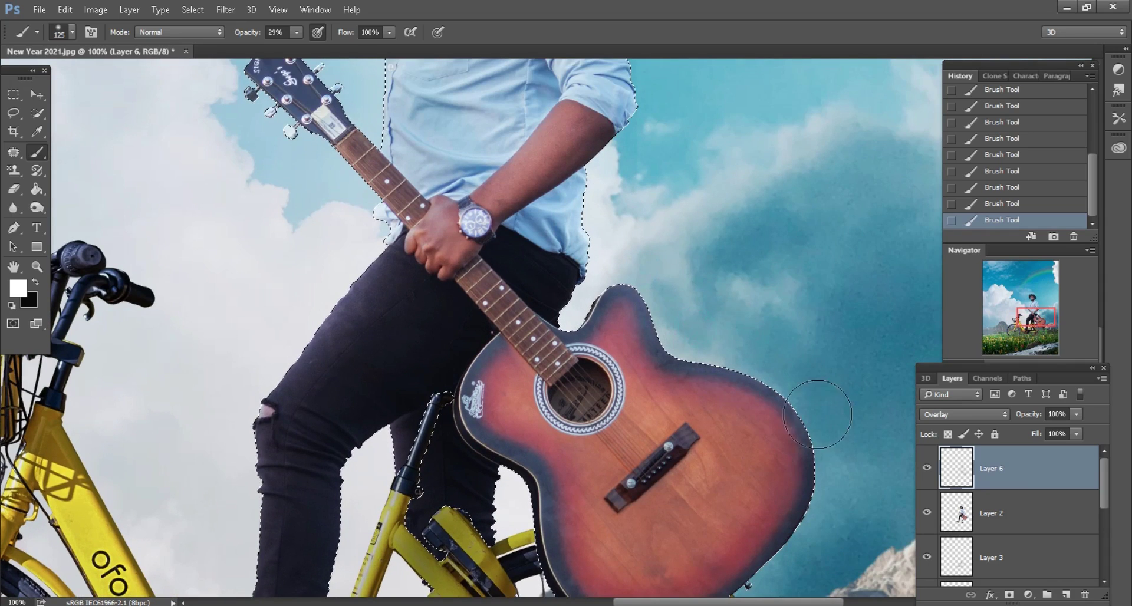
scroll(678, 318, up, 3)
scroll(684, 265, up, 3)
scroll(690, 324, left, 1)
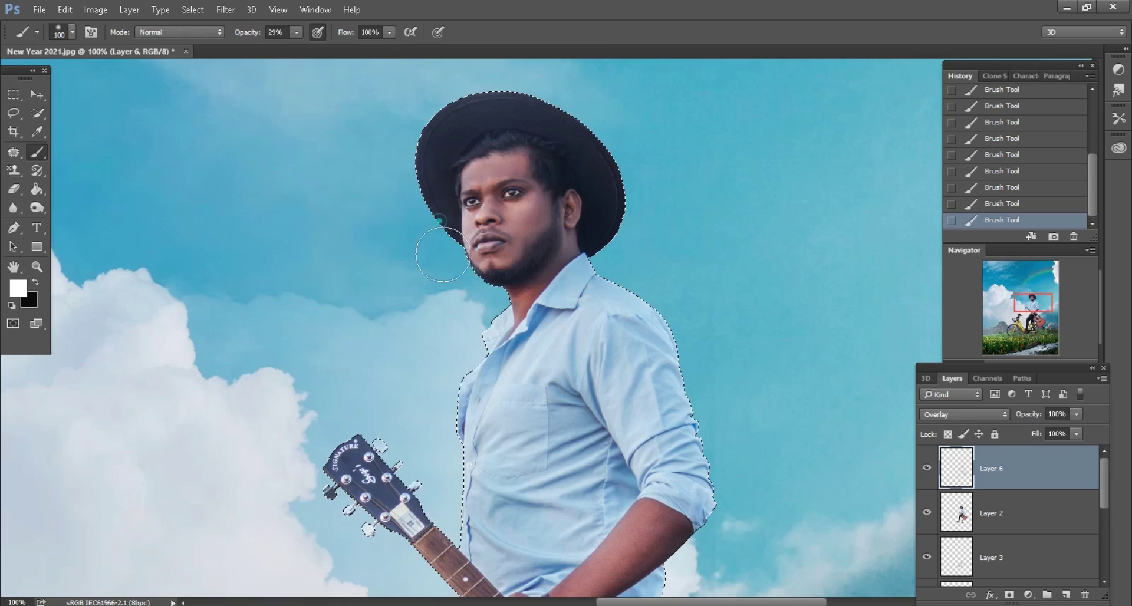
scroll(417, 345, down, 2)
key(bracketright)
Step: Release the selection, zoom out to the whole poster, and switch to the New Year 2021 Stock folder
key(ctrl+minus)
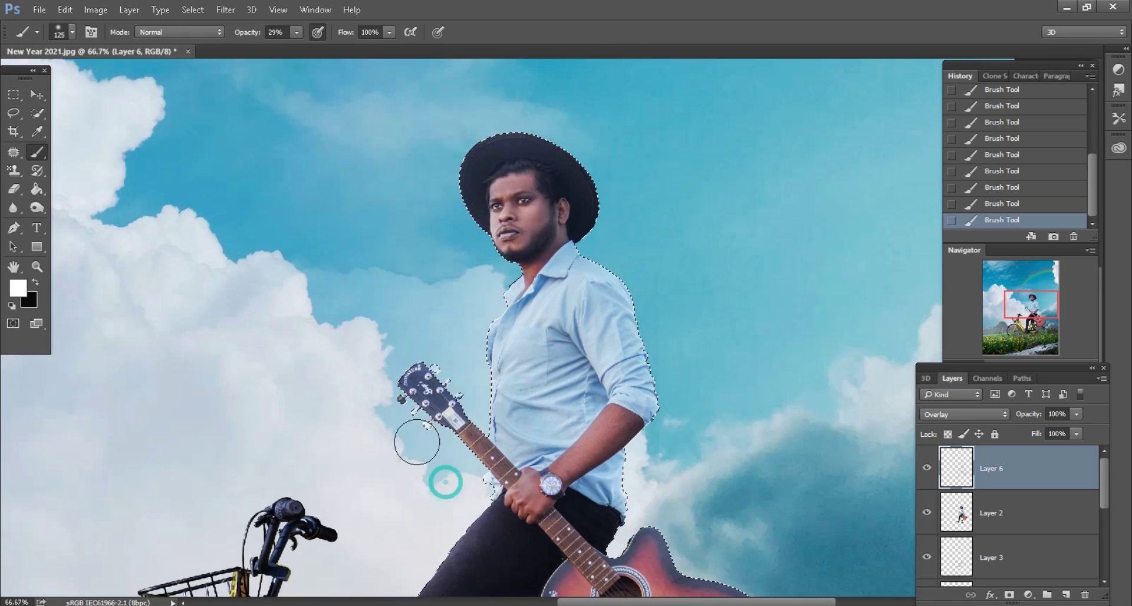
key(l)
key(ctrl+d)
key(ctrl+minus)
key(ctrl+minus)
key(ctrl+minus)
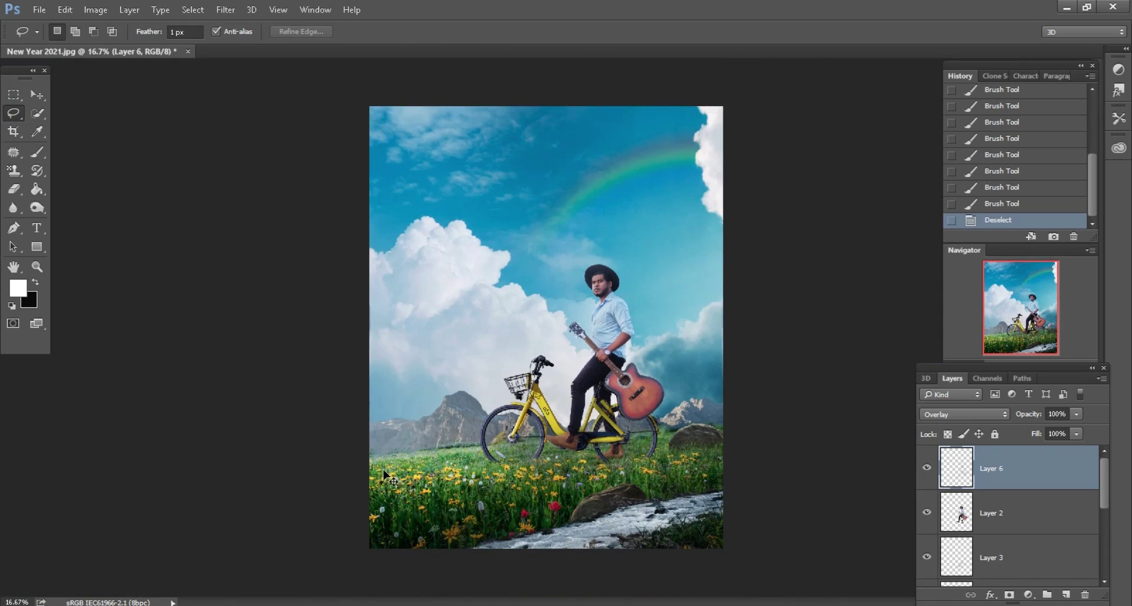
key(ctrl+plus)
key(alt+Tab)
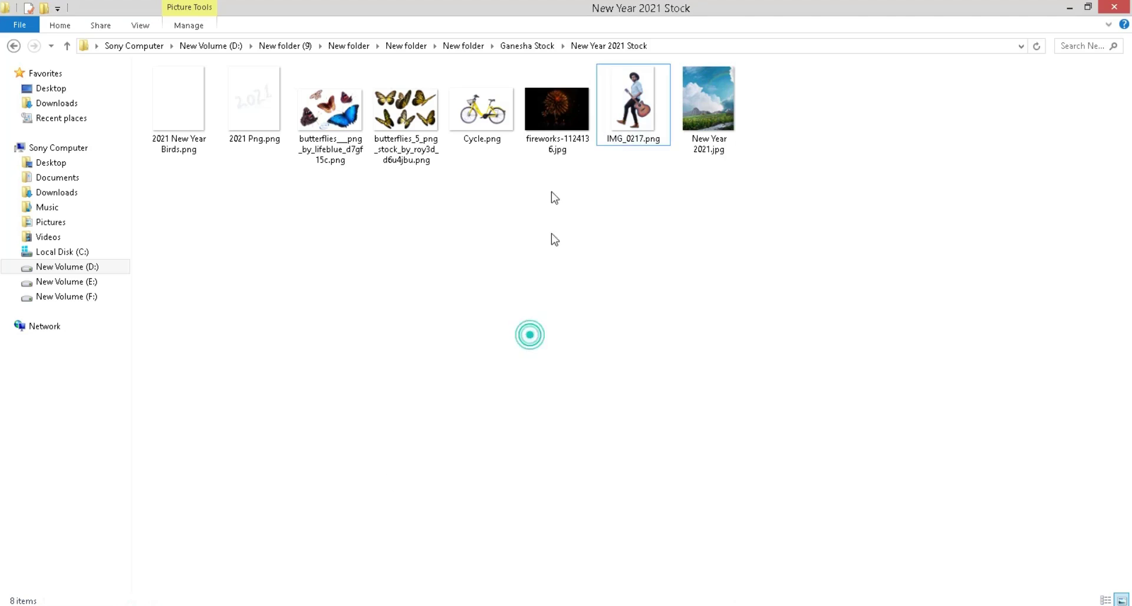
Step: Bring fireworks-1124136.jpg into the New Year poster as a new layer
mouse_move(557, 109)
mouse_down()
mouse_move(309, 601)
mouse_move(672, 47)
mouse_up()
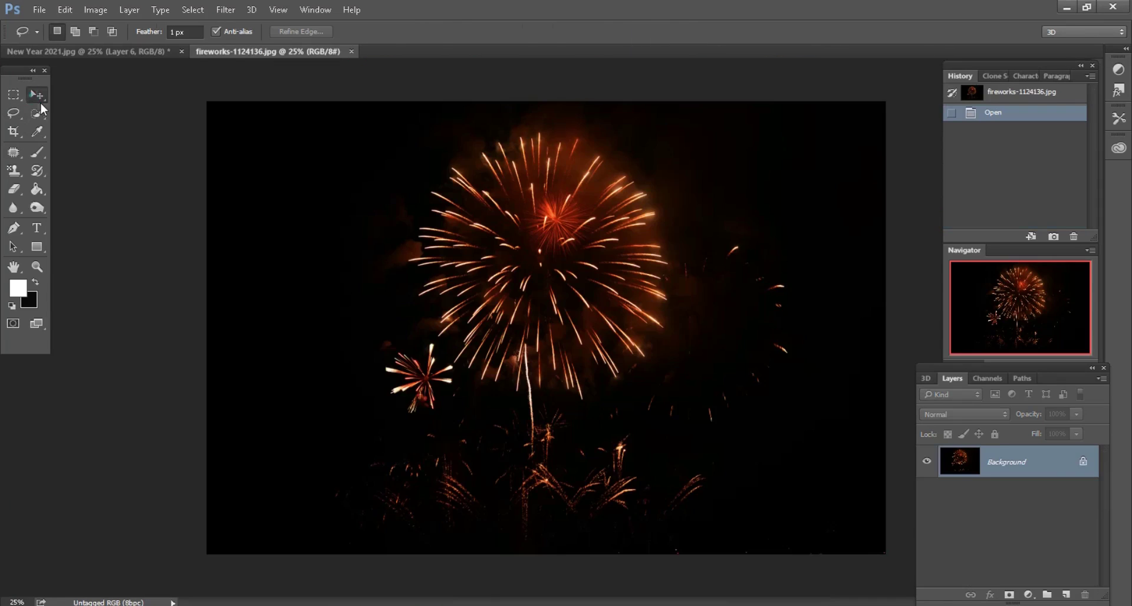
key(v)
mouse_move(323, 173)
mouse_down()
mouse_move(138, 59)
mouse_move(866, 458)
mouse_up()
Step: Set the fireworks layer to Color Dodge and move it below the man in the stack
click(967, 415)
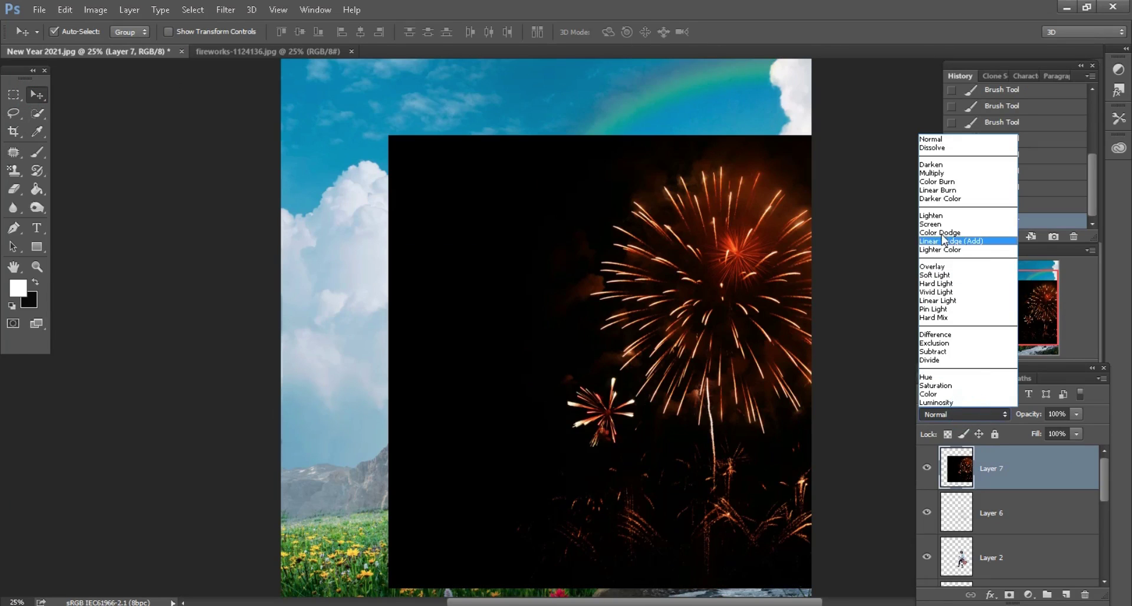
click(939, 227)
click(955, 416)
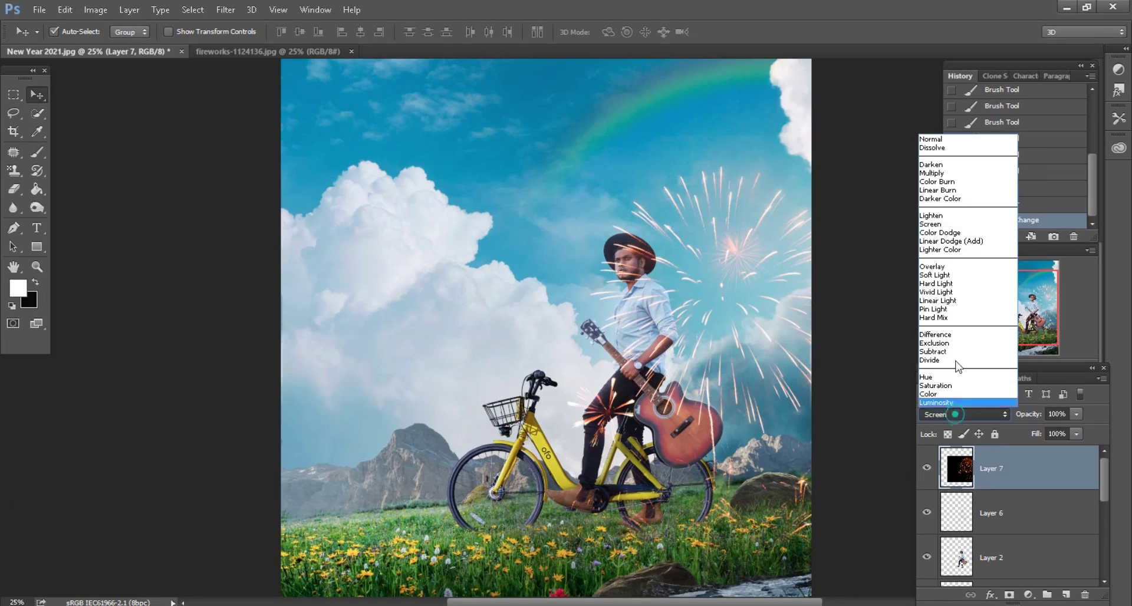
click(943, 236)
drag(1014, 464, 995, 481)
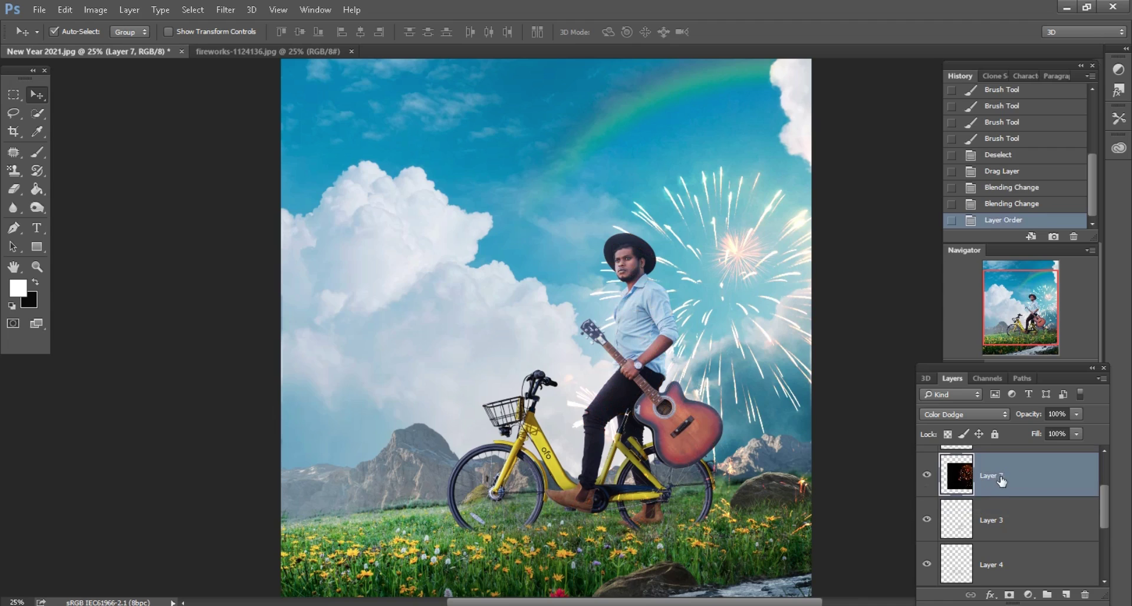
Step: Convert the fireworks to a smart object, scale to about 43%, and move them into the upper-right sky
right_click(1041, 471)
click(792, 238)
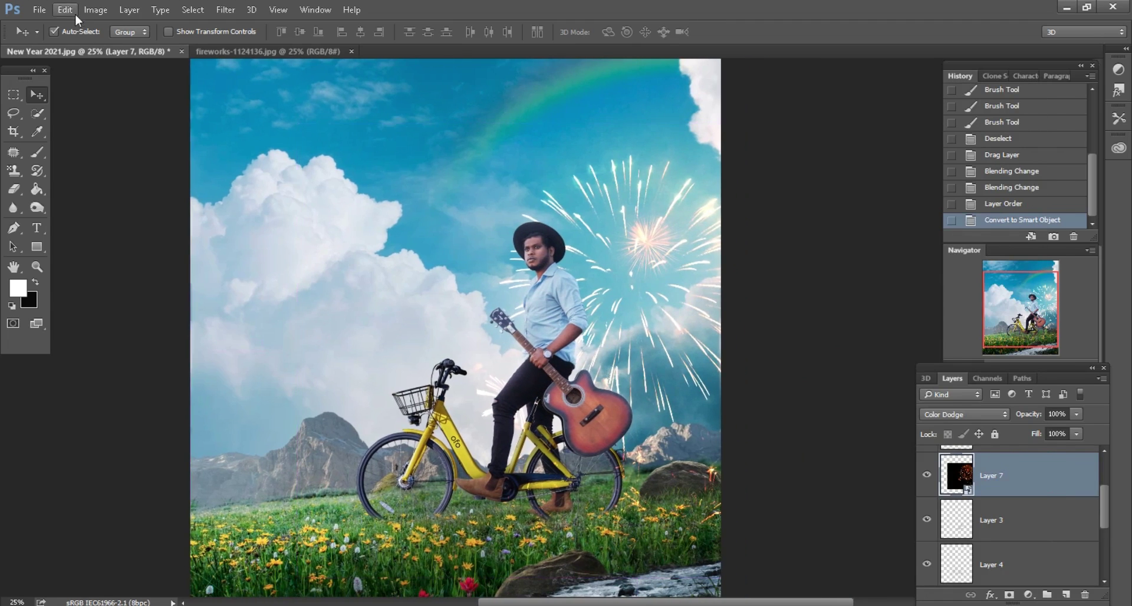
click(66, 10)
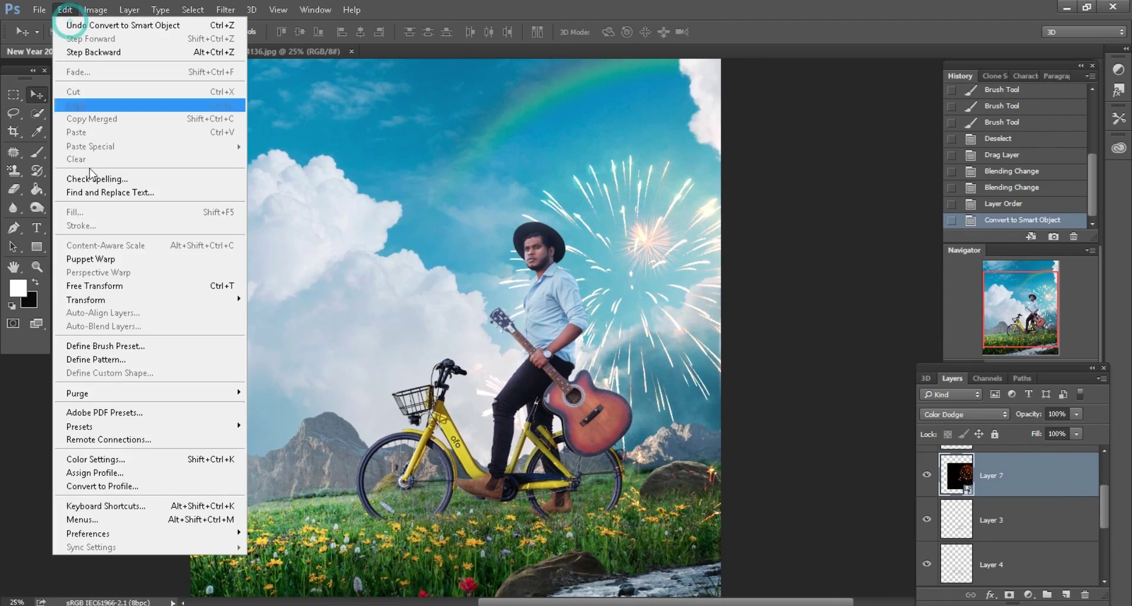
click(98, 286)
drag(272, 37, 231, 28)
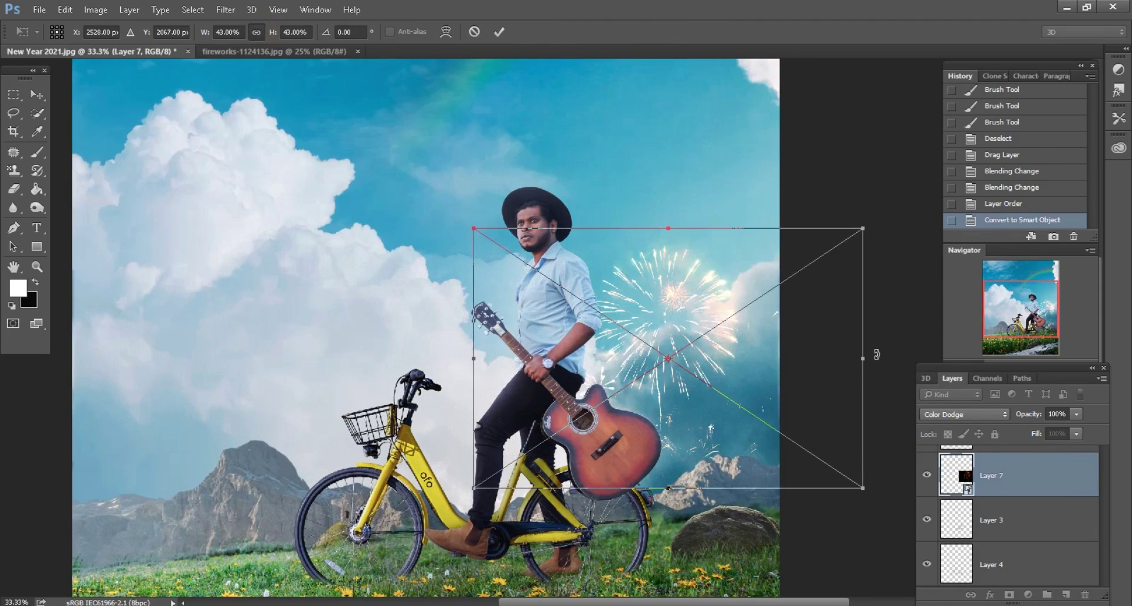
mouse_move(772, 373)
mouse_down()
mouse_move(794, 217)
mouse_move(789, 254)
mouse_up()
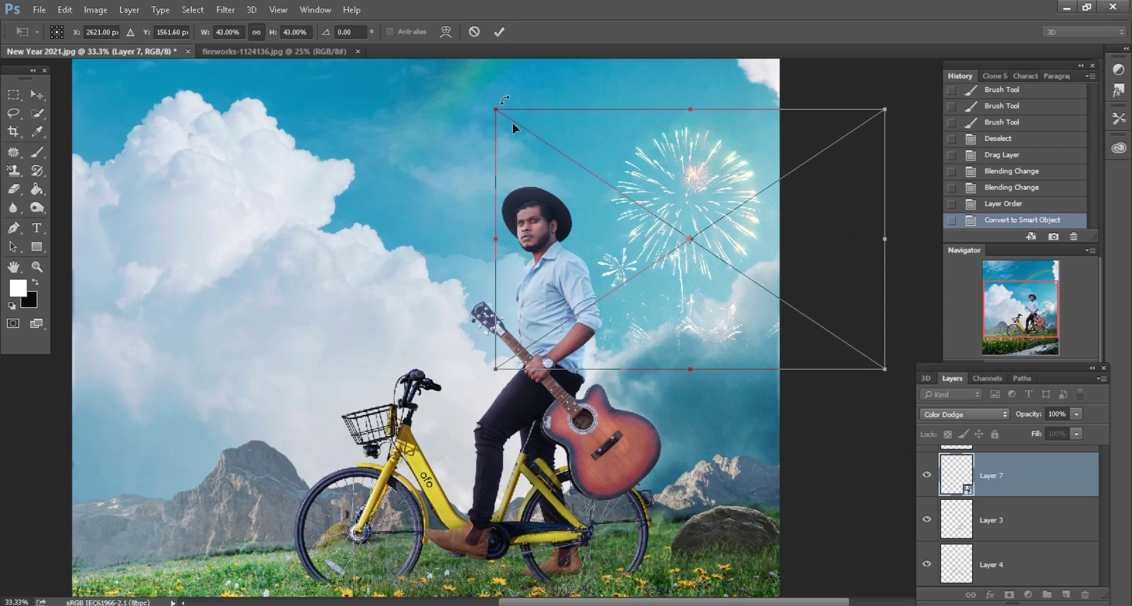
key(Return)
scroll(720, 417, up, 1)
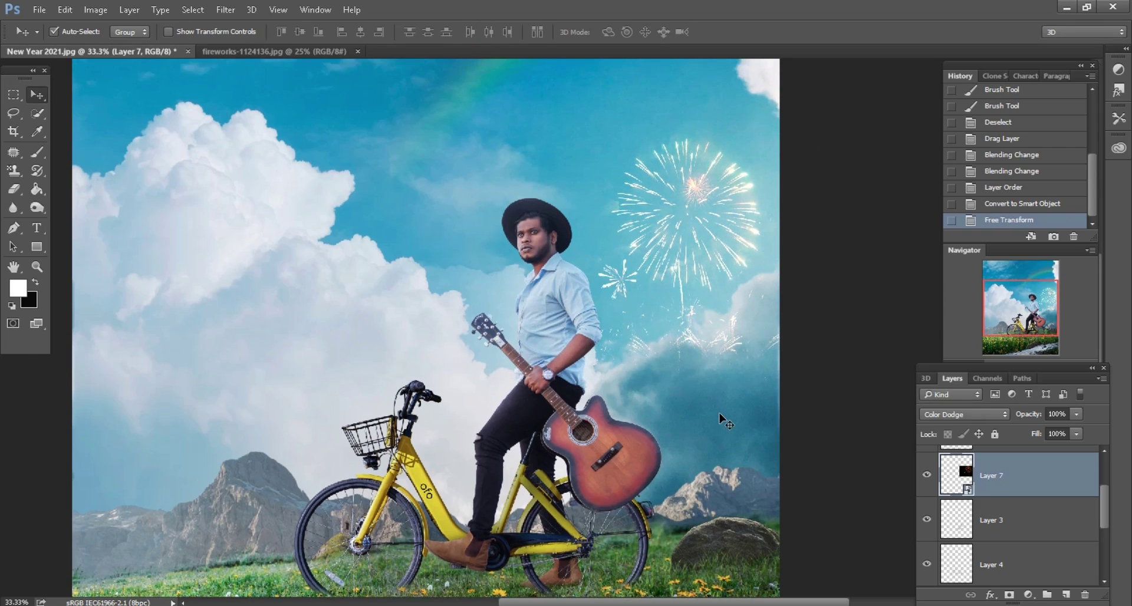
scroll(720, 417, right, 2)
scroll(725, 422, right, 1)
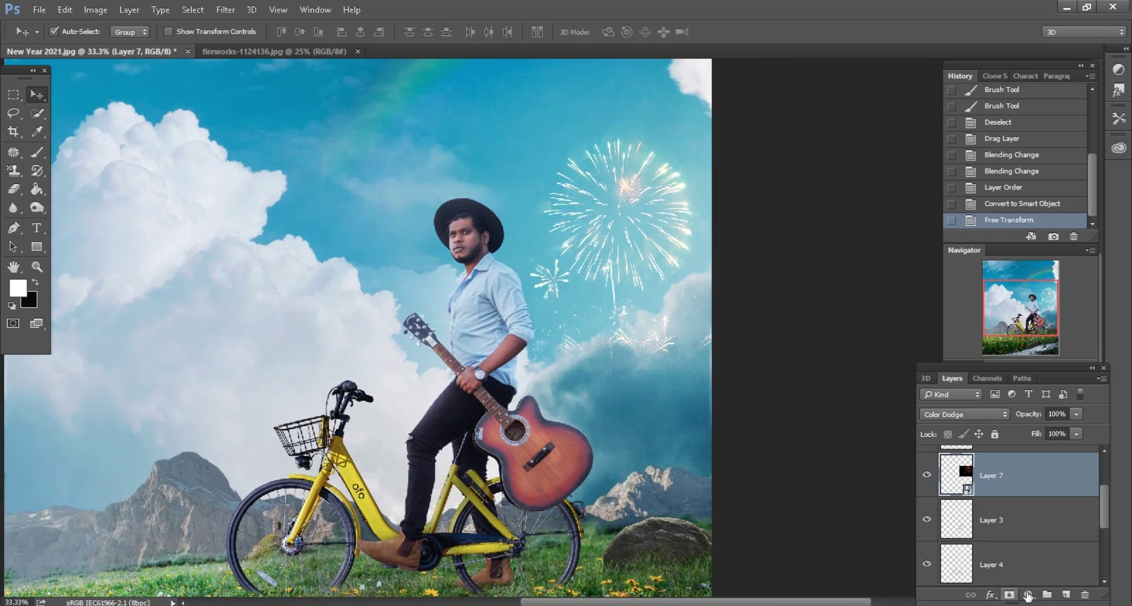
Step: Duplicate the fireworks layer and move the copy up-left over the clouds
drag(1002, 475, 1027, 594)
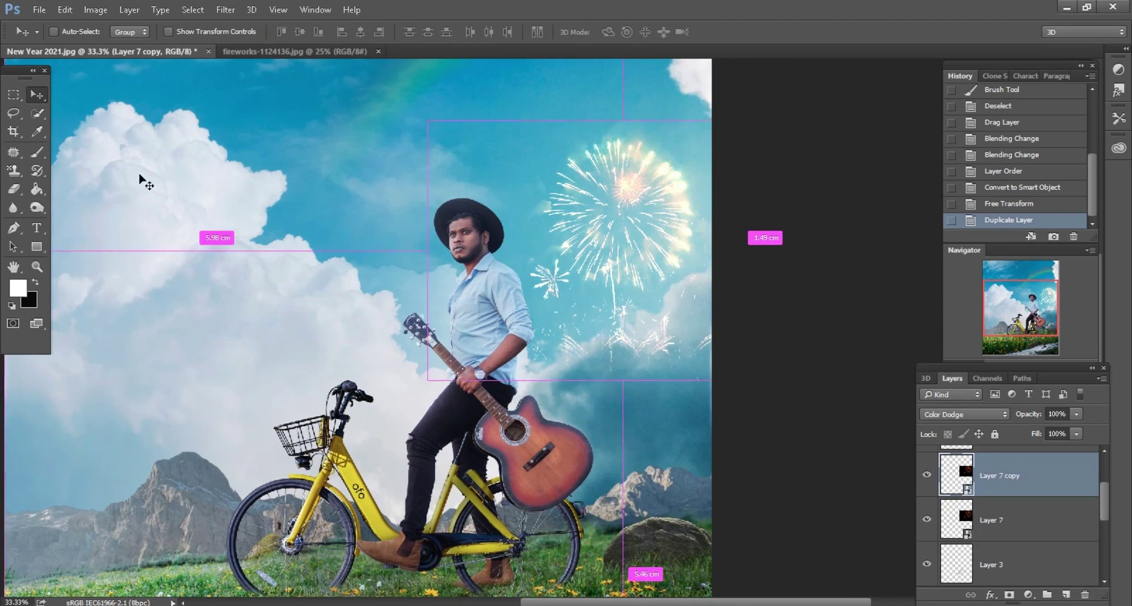
key(ctrl+minus)
drag(701, 307, 491, 286)
scroll(490, 307, left, 3)
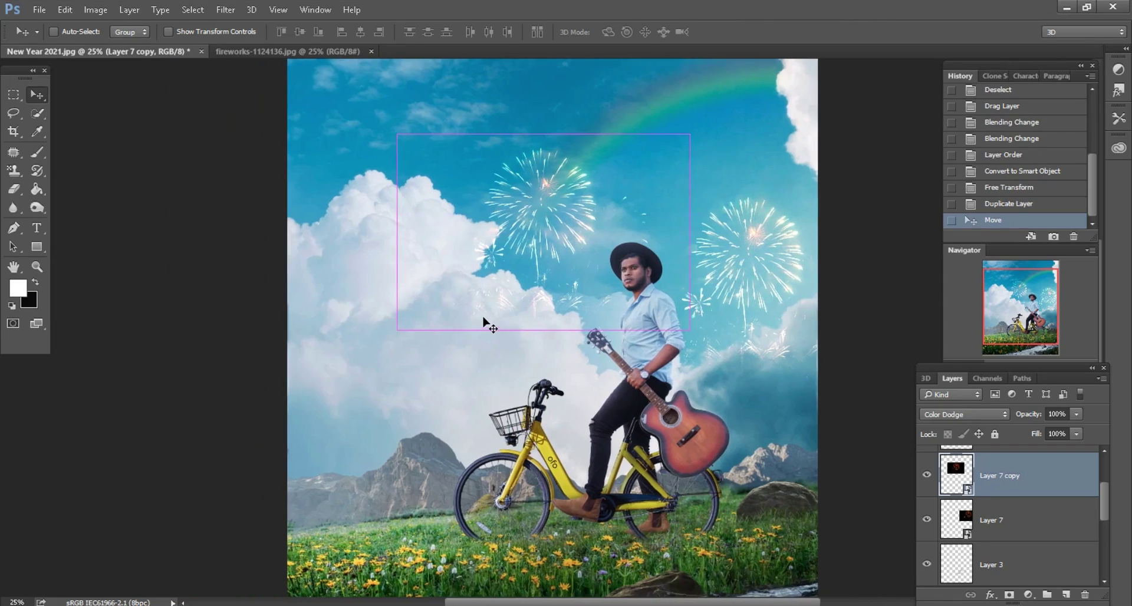
key(ctrl+plus)
key(ctrl+plus)
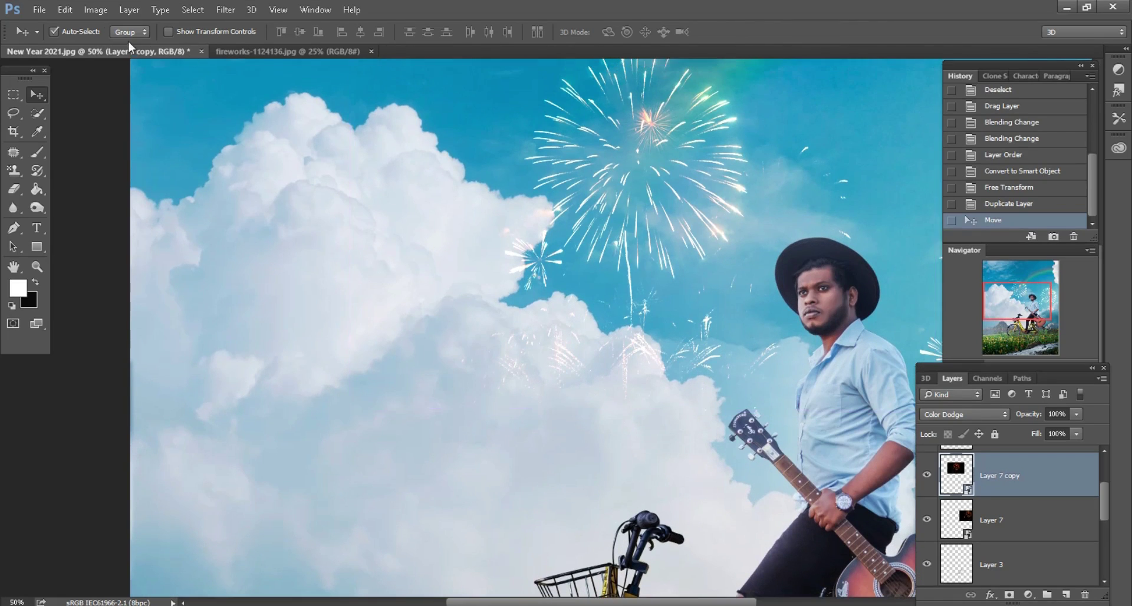
Step: Scale the fireworks copy proportionally to 26% and nudge it into place
click(64, 10)
click(112, 286)
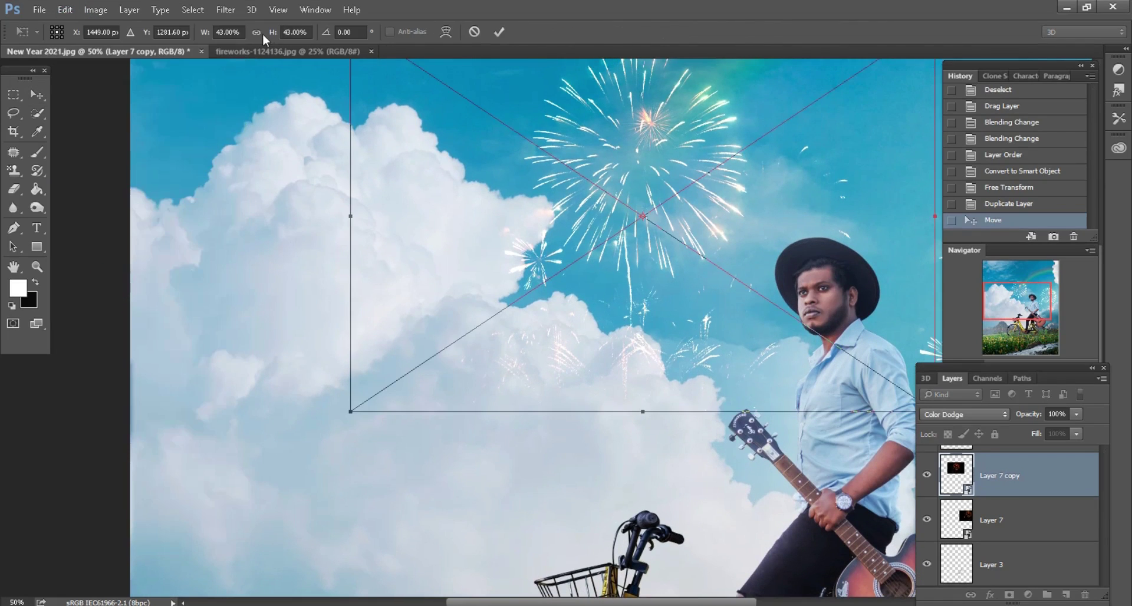
click(257, 32)
drag(351, 412, 430, 331)
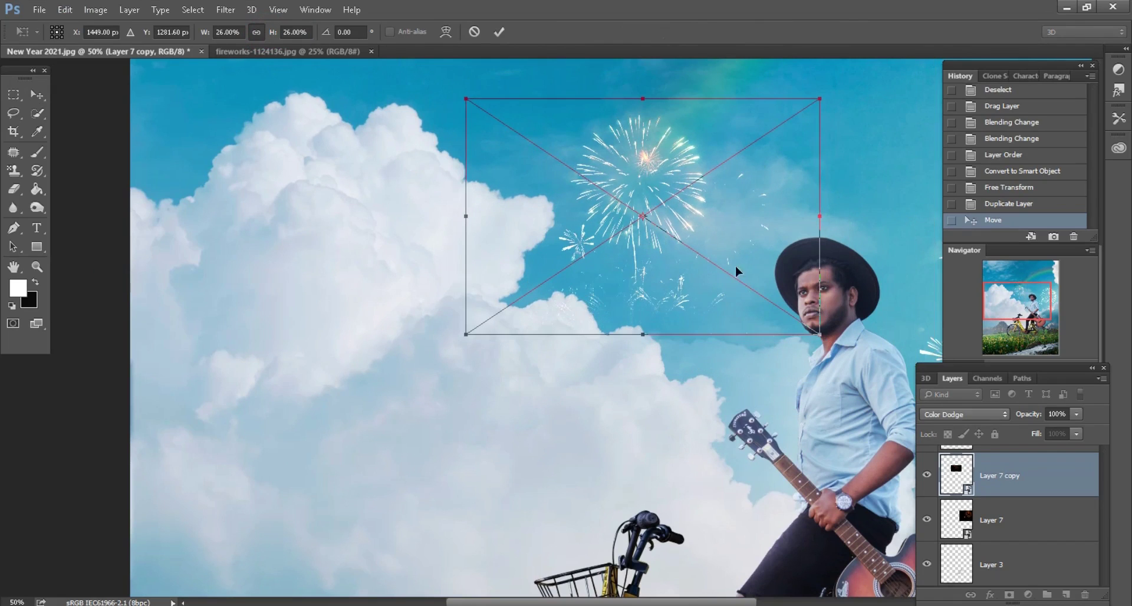
drag(737, 235, 686, 246)
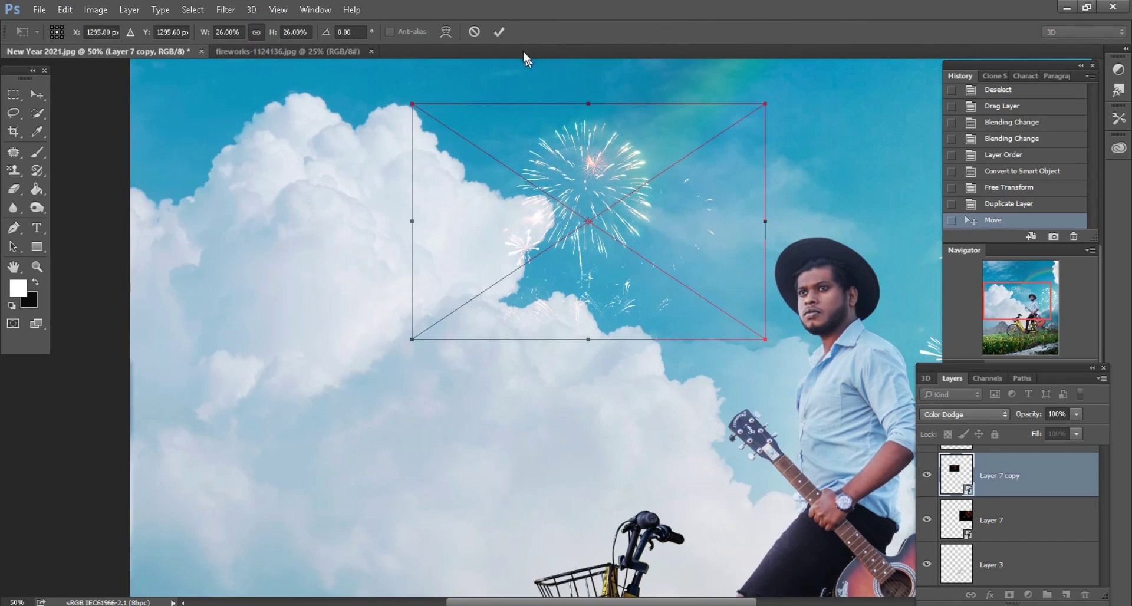
click(495, 30)
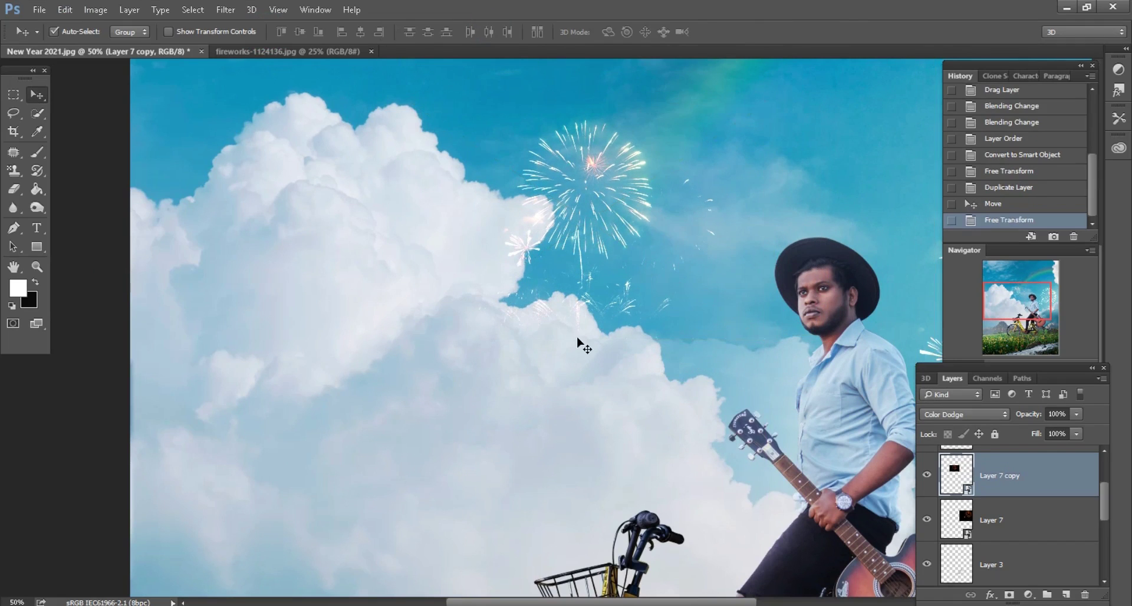
Step: Apply a 1.2-pixel Gaussian Blur to both the fireworks copy and the original
click(235, 14)
mouse_move(265, 165)
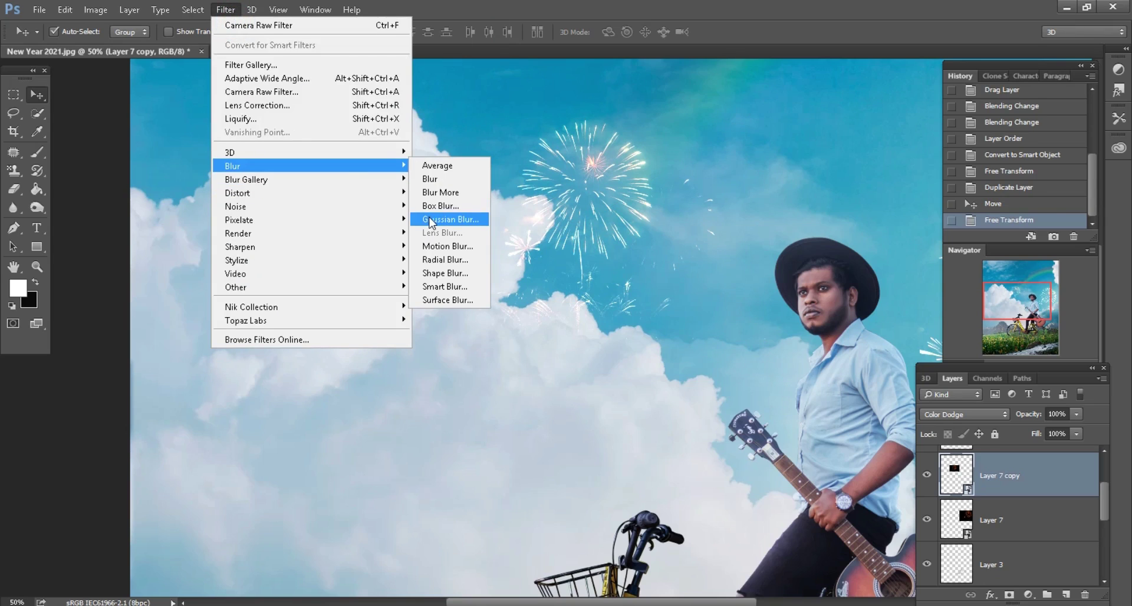
click(429, 220)
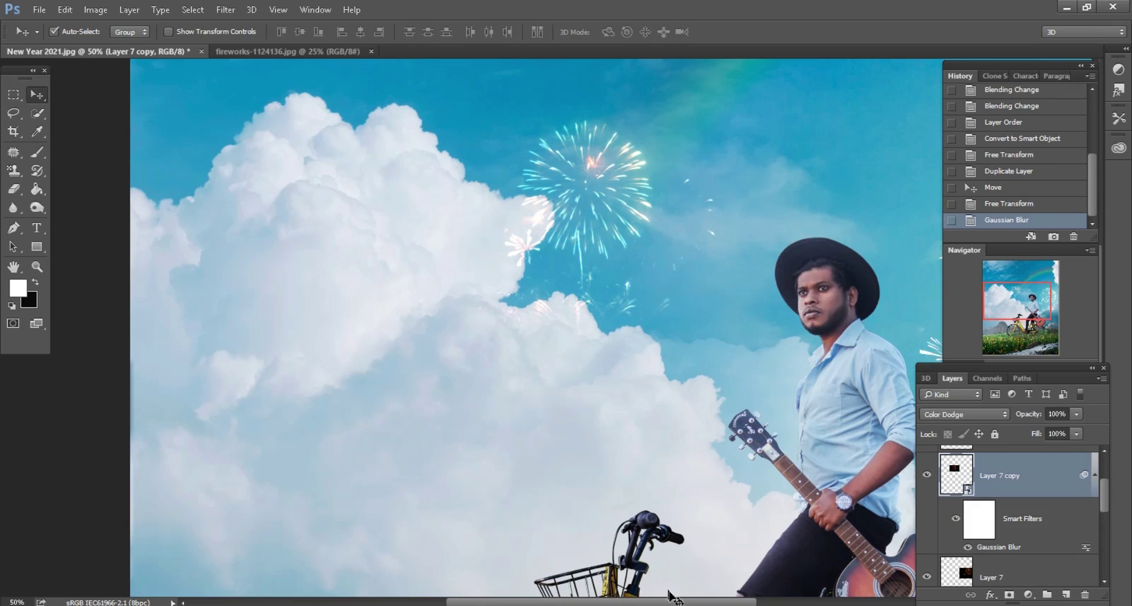
scroll(670, 593, right, 3)
scroll(670, 592, right, 3)
click(1008, 561)
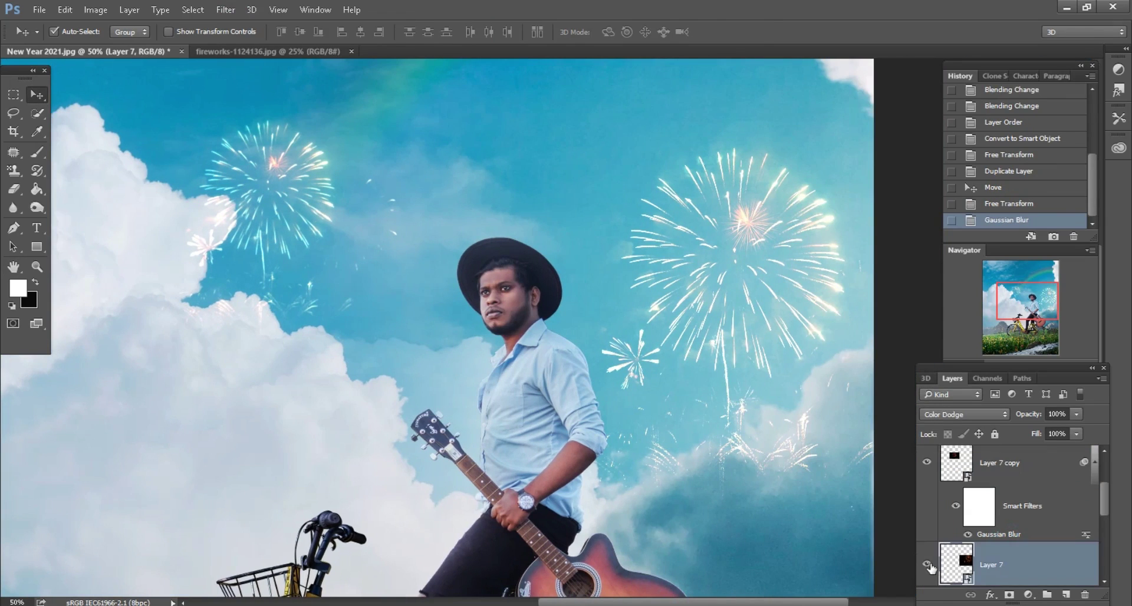
click(927, 564)
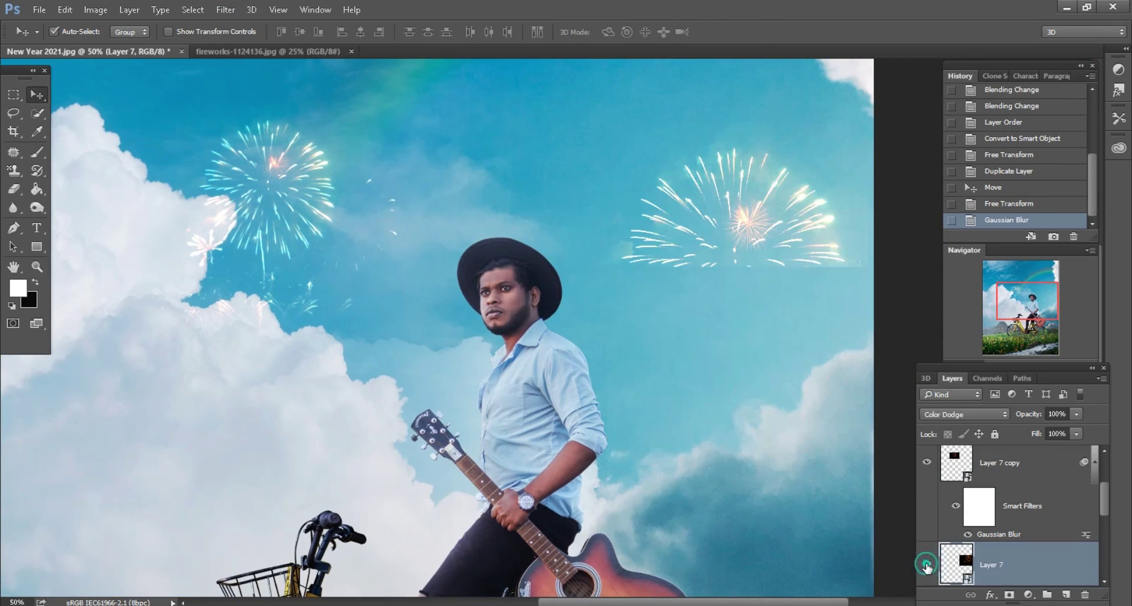
click(225, 9)
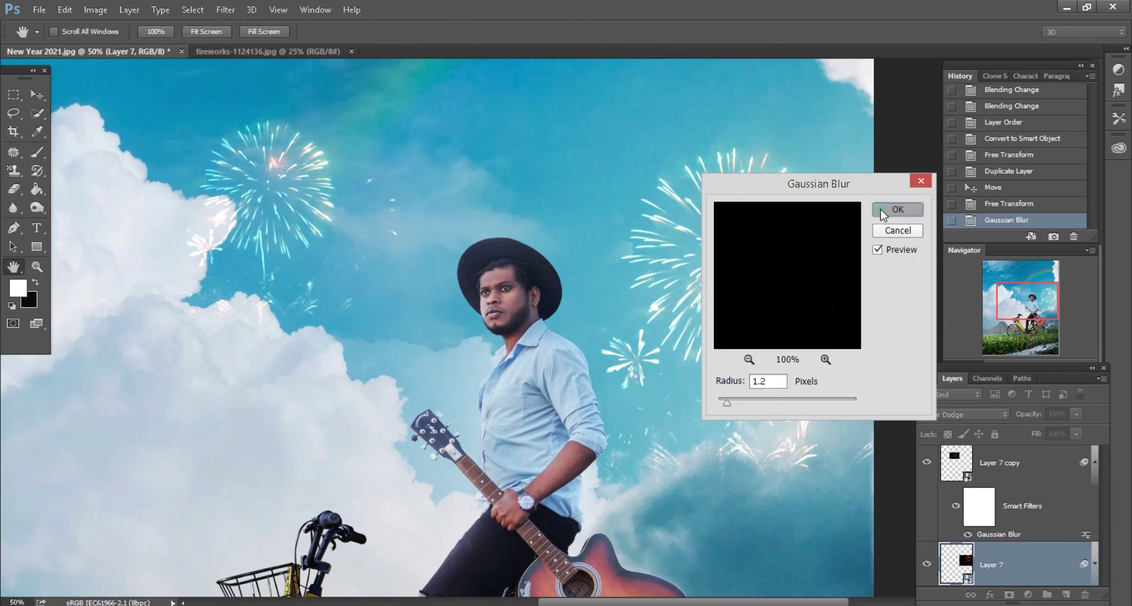
click(882, 210)
Step: Zoom out to the whole poster and switch to the stock-image folder
key(ctrl+minus)
key(ctrl+minus)
key(ctrl+minus)
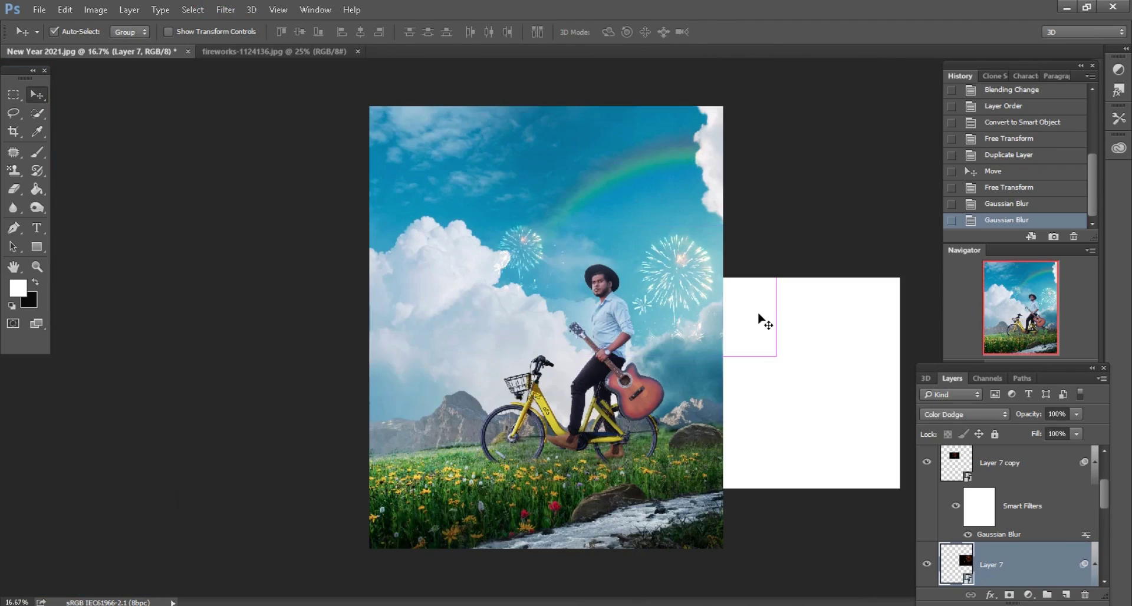
key(ctrl+minus)
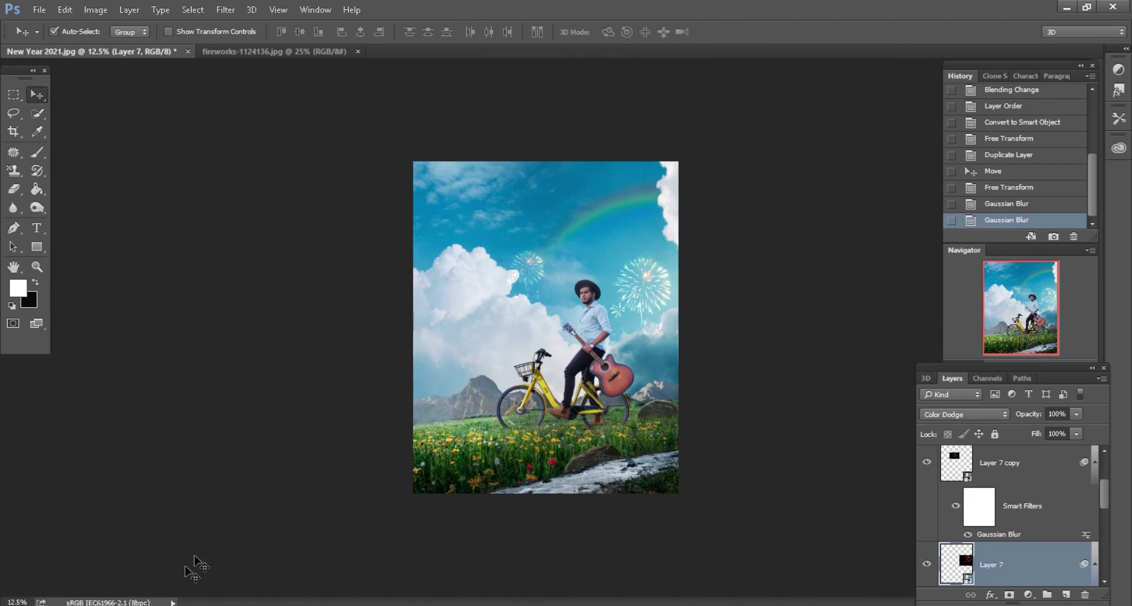
key(alt+Tab)
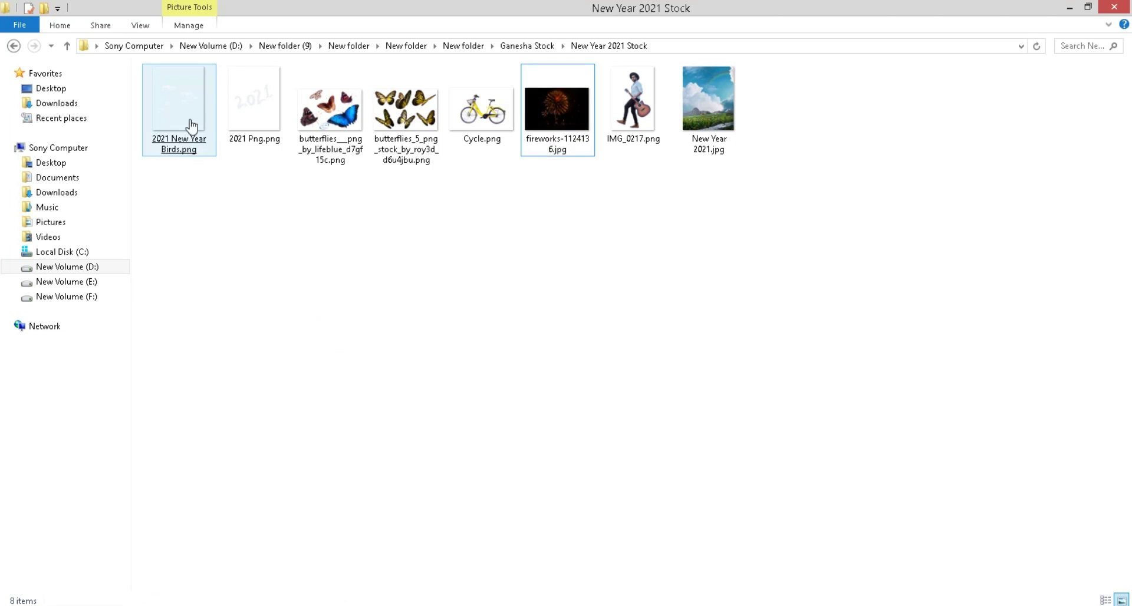
Step: Bring the 2021 cloud lettering onto the poster and convert it to a smart object
mouse_move(245, 145)
mouse_down()
mouse_move(327, 604)
mouse_move(695, 56)
mouse_up()
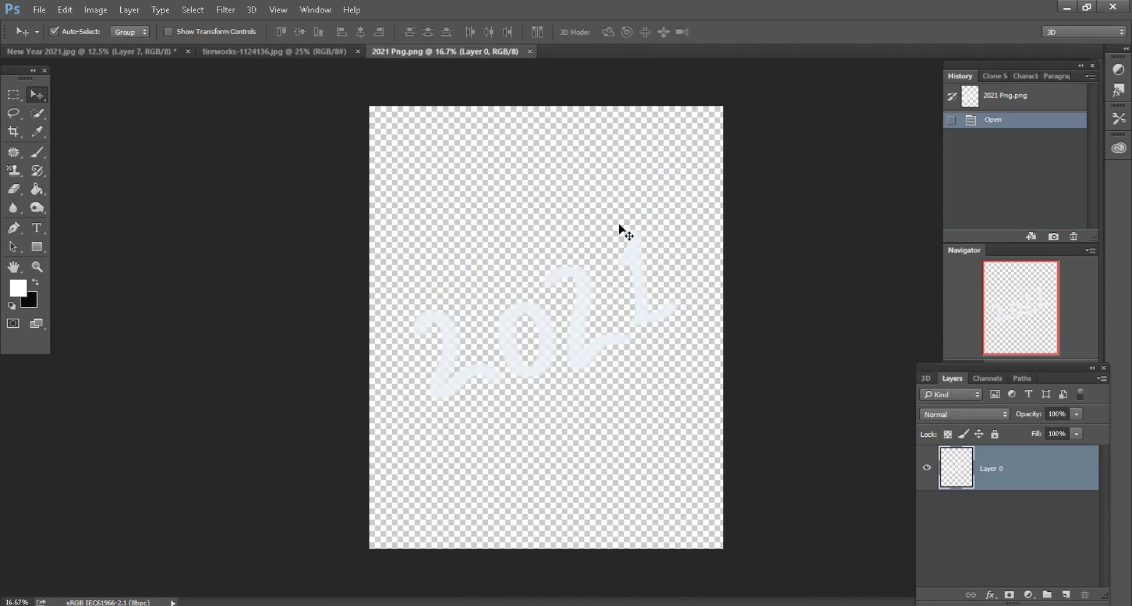
drag(559, 274, 489, 226)
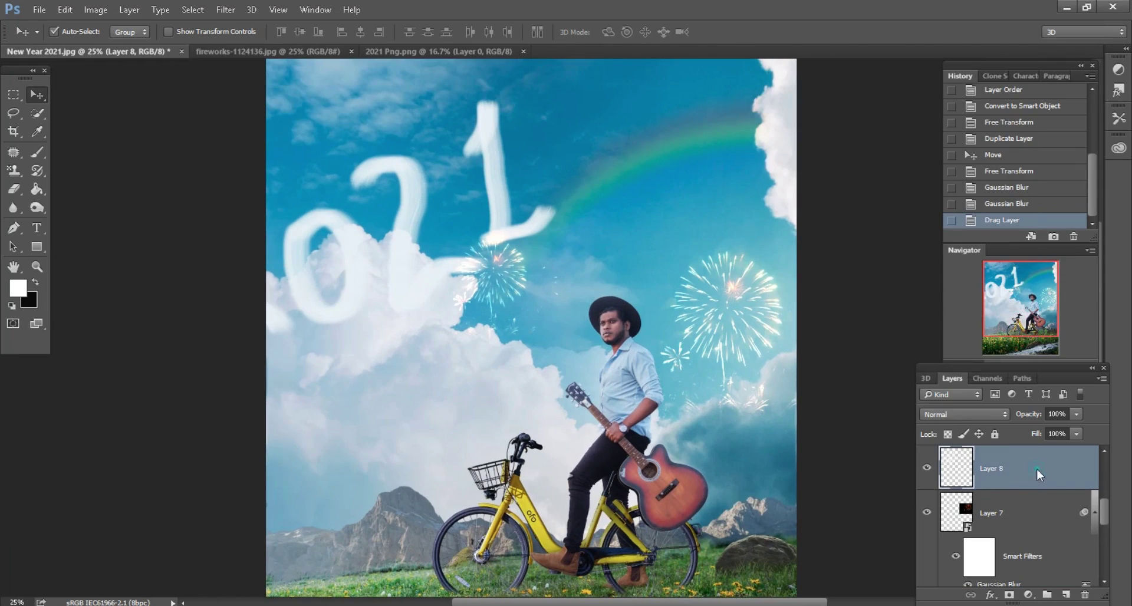
right_click(1037, 468)
click(804, 242)
Step: Scale the 2021 lettering to 45% and place it in the upper-left sky
click(65, 10)
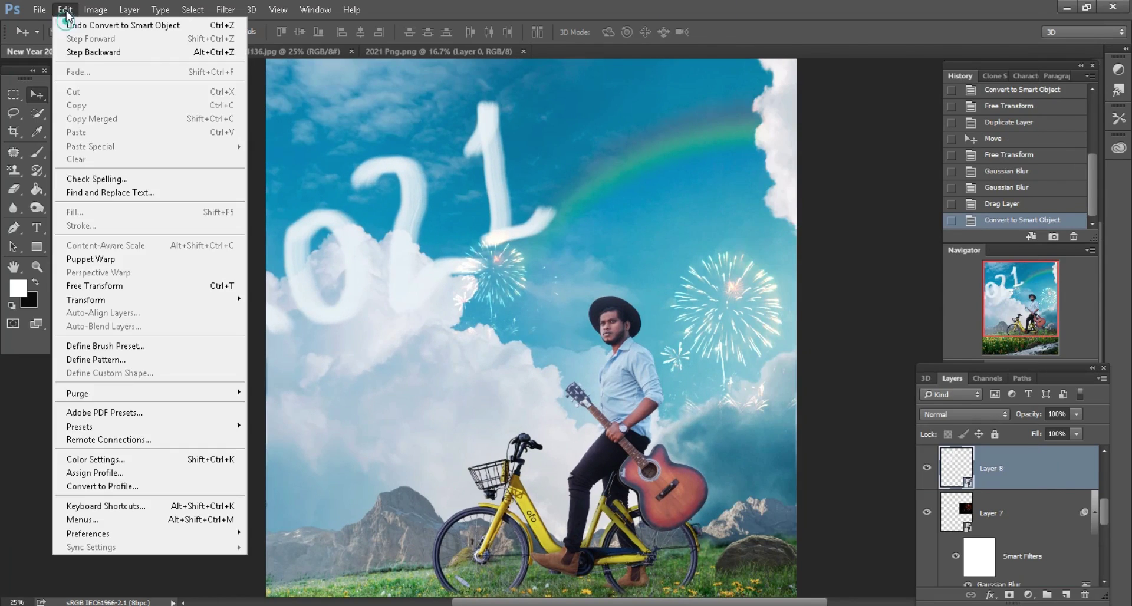
click(111, 283)
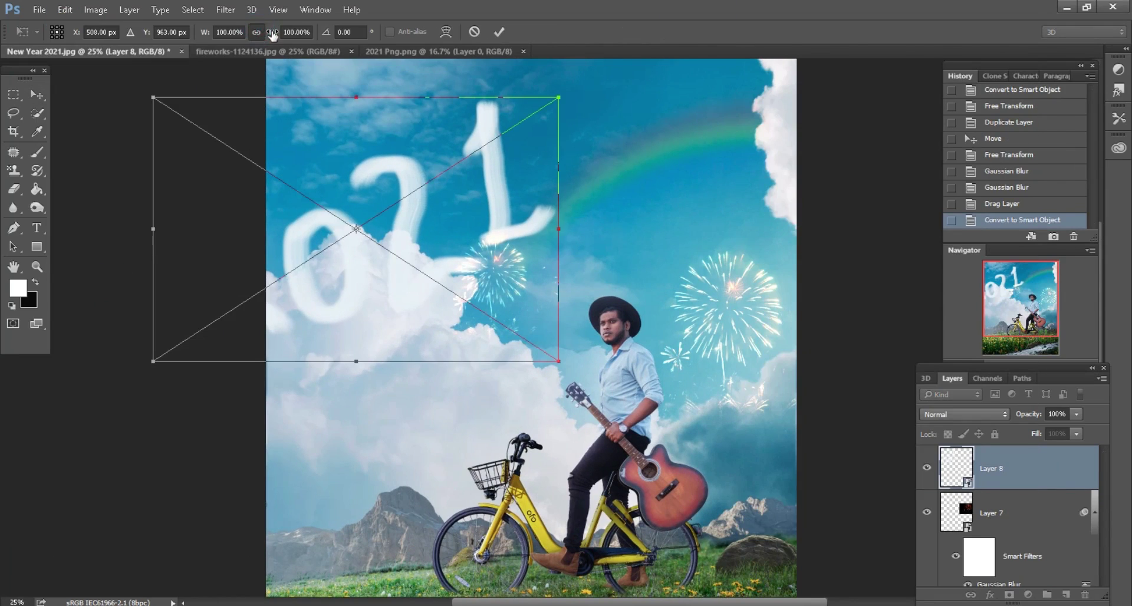
drag(273, 35, 234, 33)
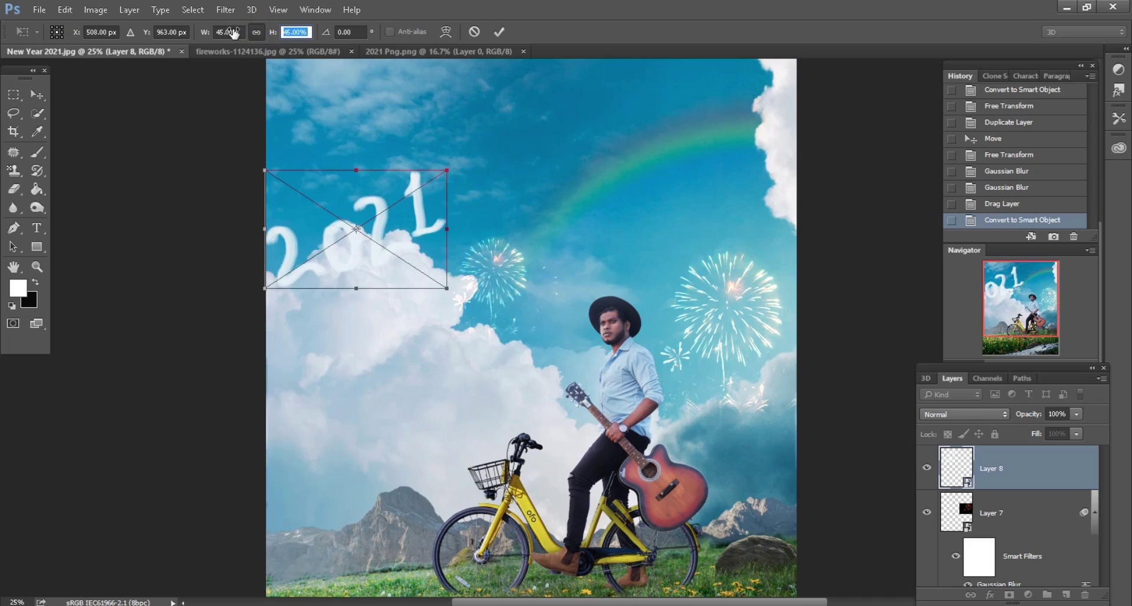
mouse_move(399, 180)
mouse_down()
mouse_move(455, 143)
mouse_move(471, 156)
mouse_up()
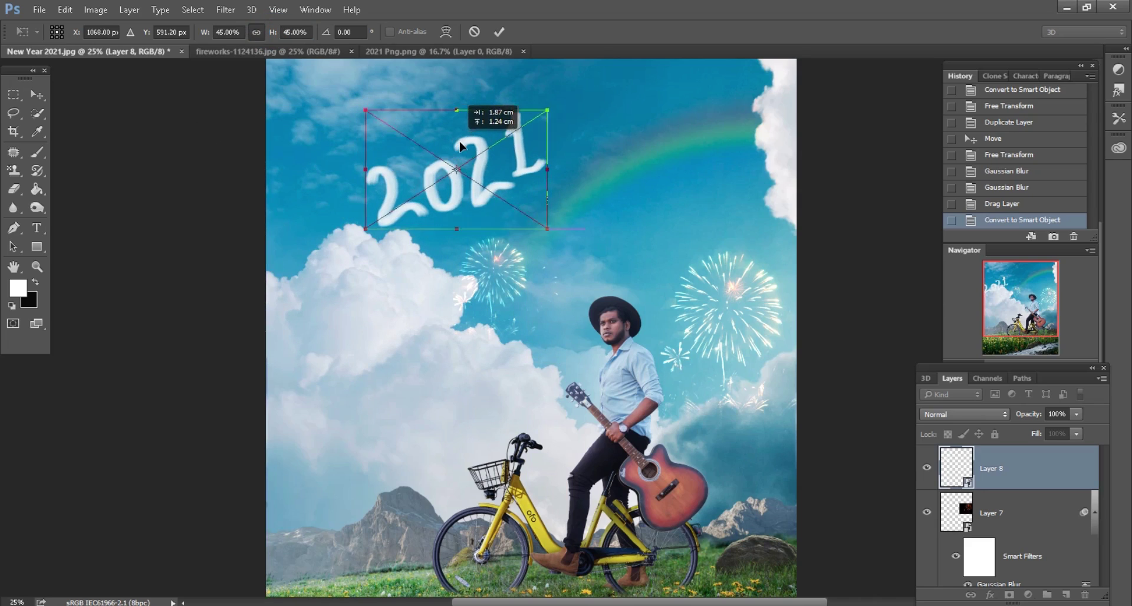
click(498, 32)
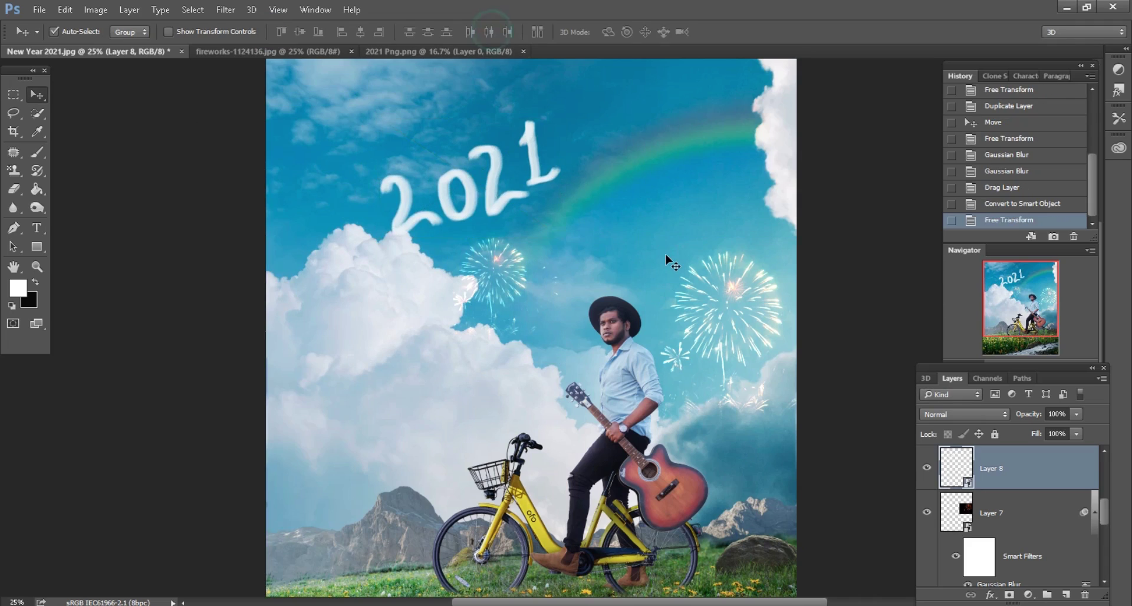
key(ctrl+minus)
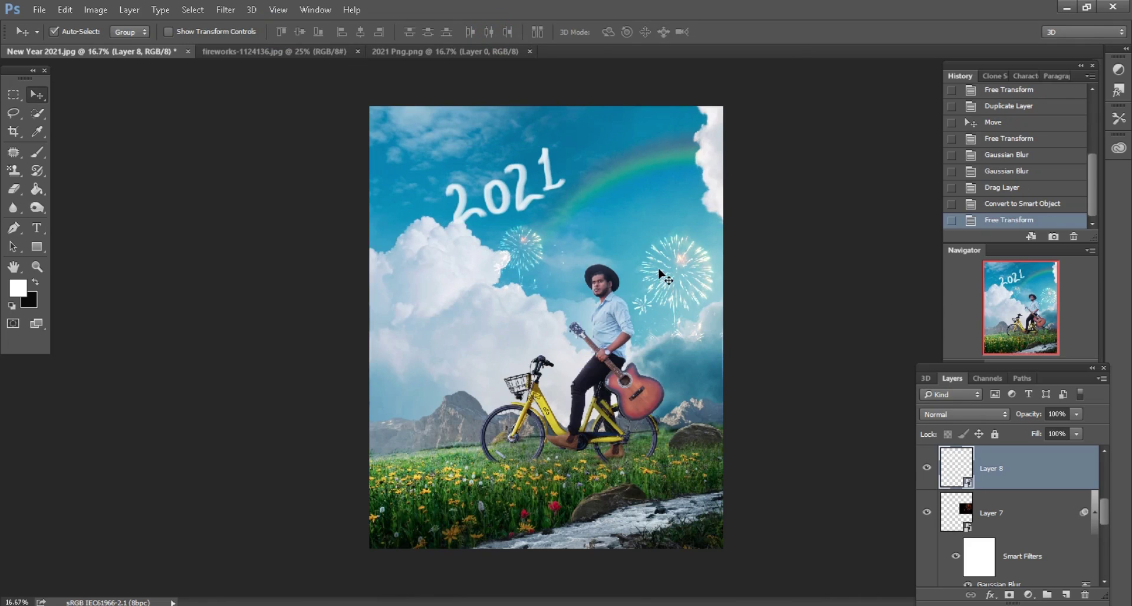
Step: Close the separate 2021 and fireworks image documents
click(530, 51)
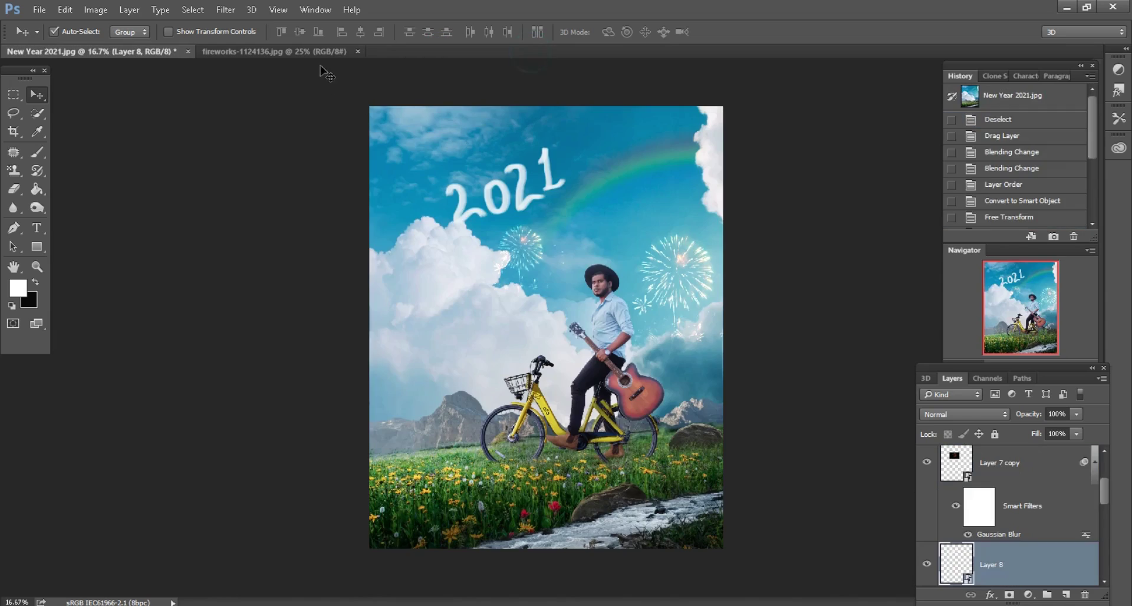
click(350, 54)
click(359, 52)
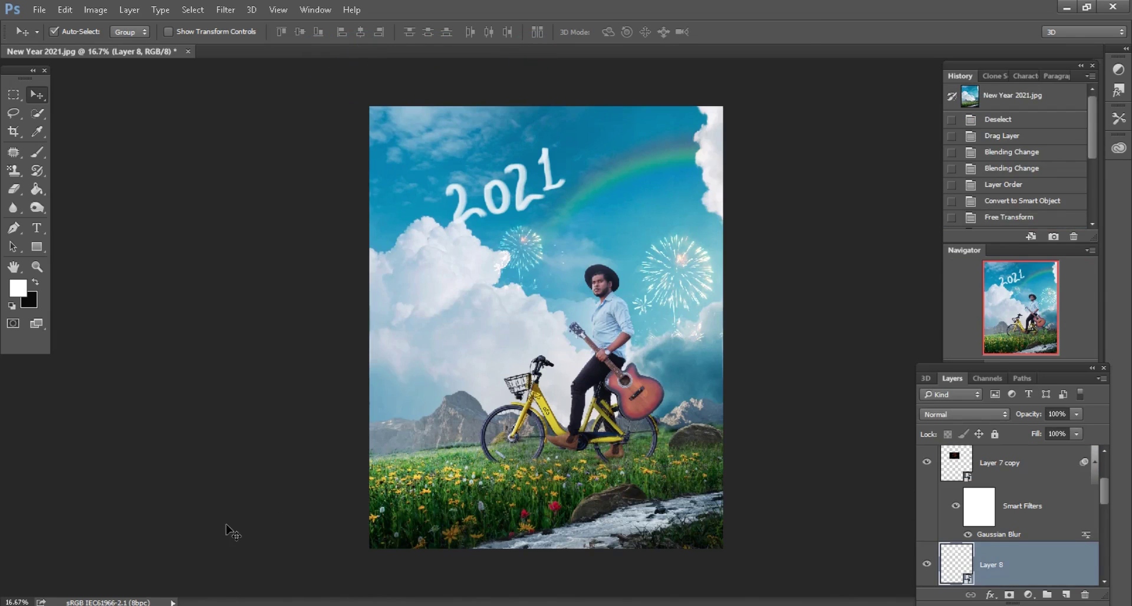
key(alt+Tab)
Step: Place the 2021 New Year Birds image on the poster as a smart object
mouse_move(182, 157)
mouse_down()
mouse_move(318, 601)
mouse_move(681, 50)
mouse_up()
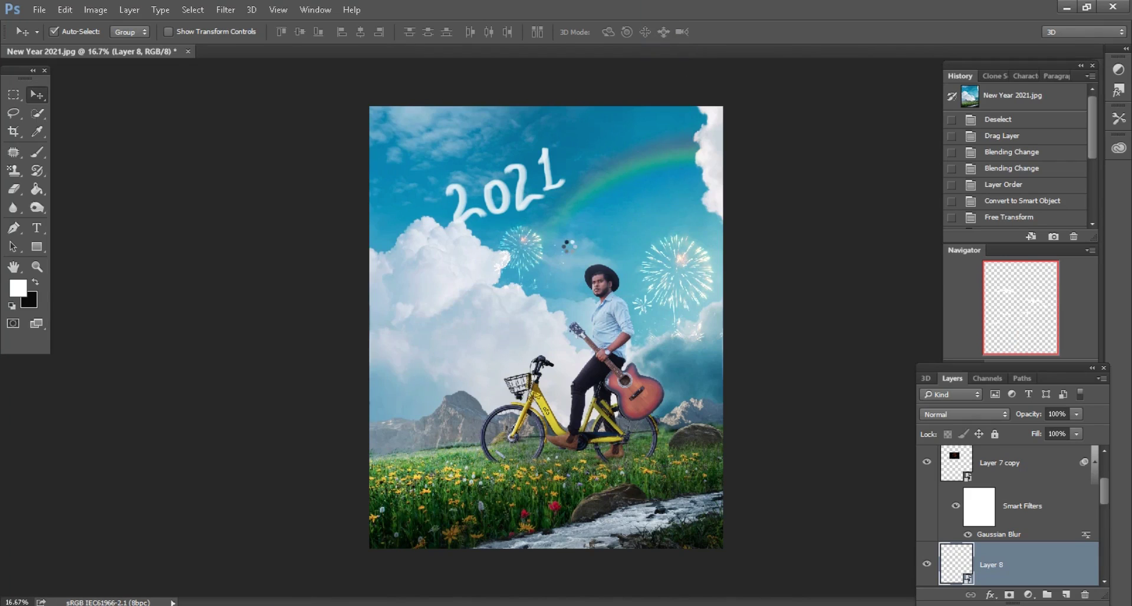
drag(494, 254, 451, 238)
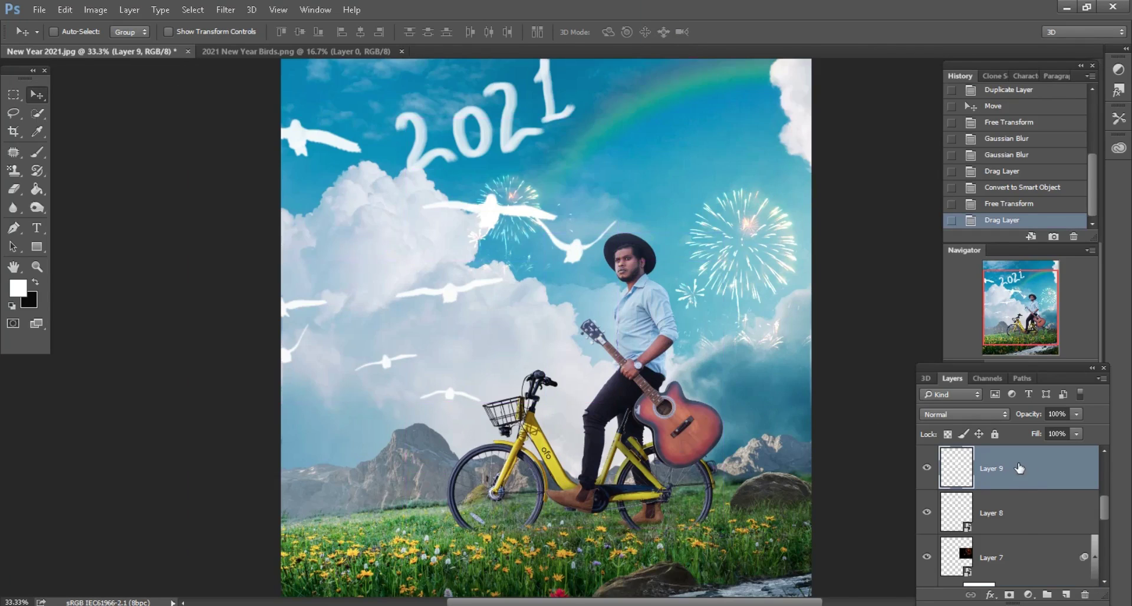
key(ctrl+plus)
right_click(1026, 466)
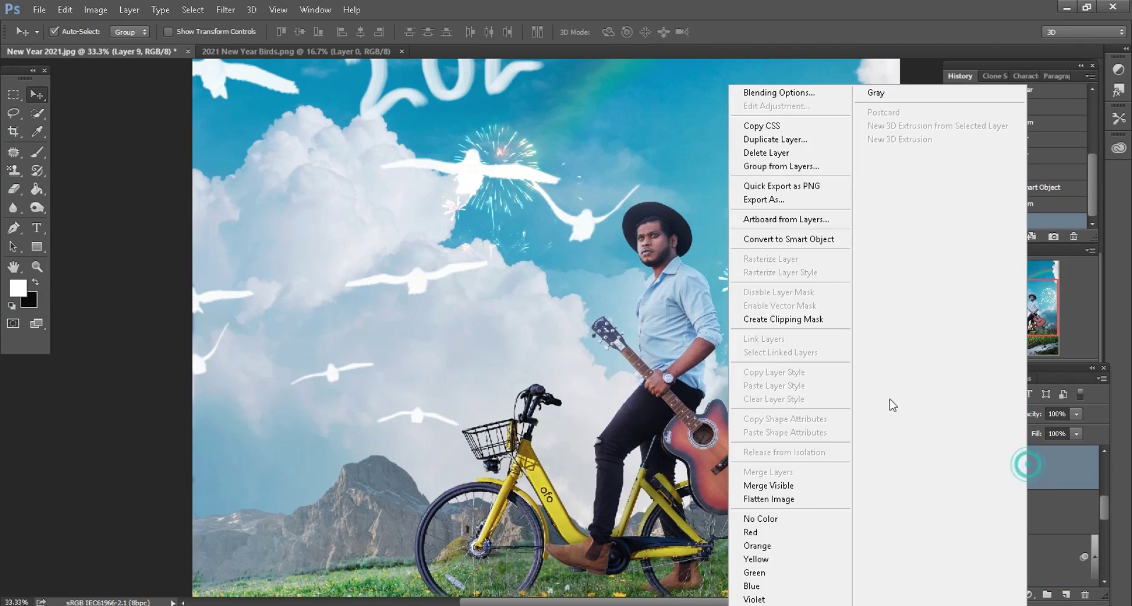
click(814, 240)
Step: Scale the birds layer down proportionally to 21%
click(65, 9)
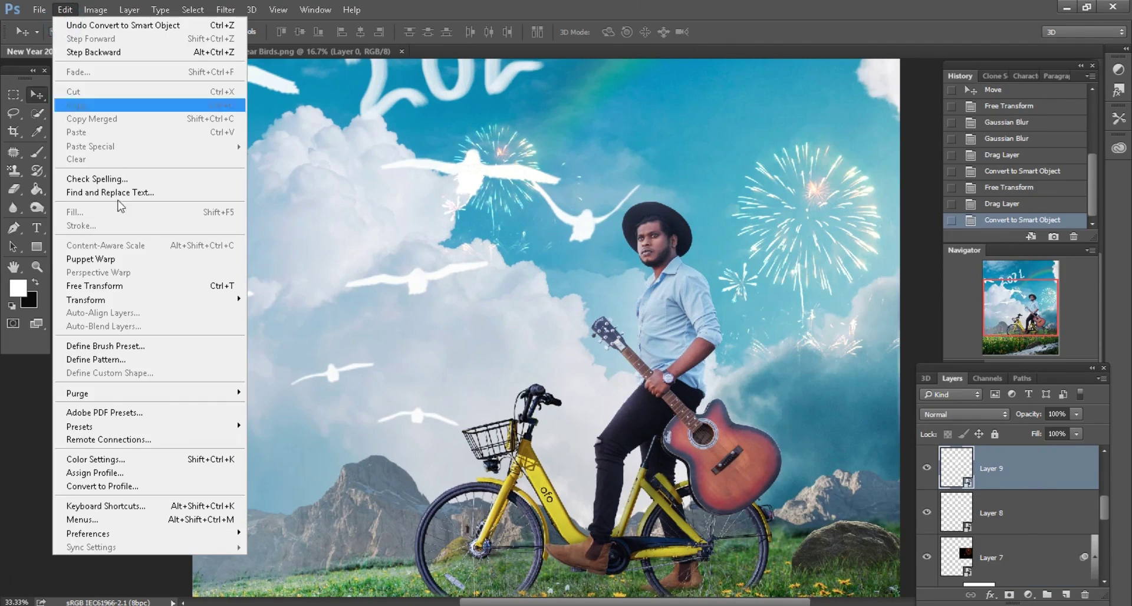
click(126, 287)
click(239, 33)
text(48)
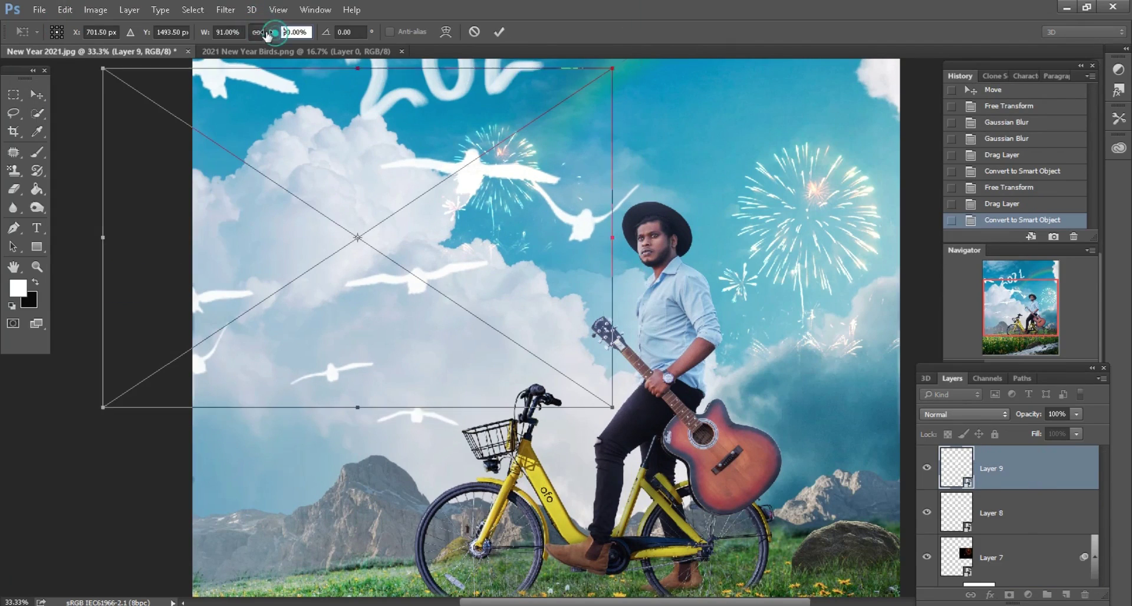
key(Tab)
text(21)
key(Tab)
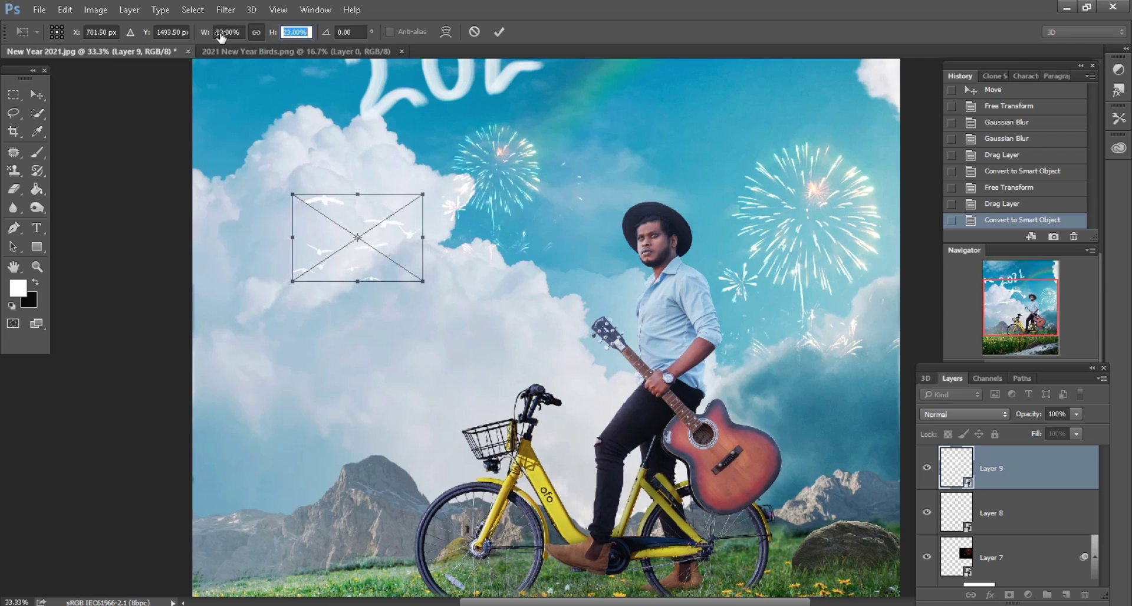
click(501, 32)
Step: Reposition the birds and shrink them further to 18%
scroll(419, 278, up, 3)
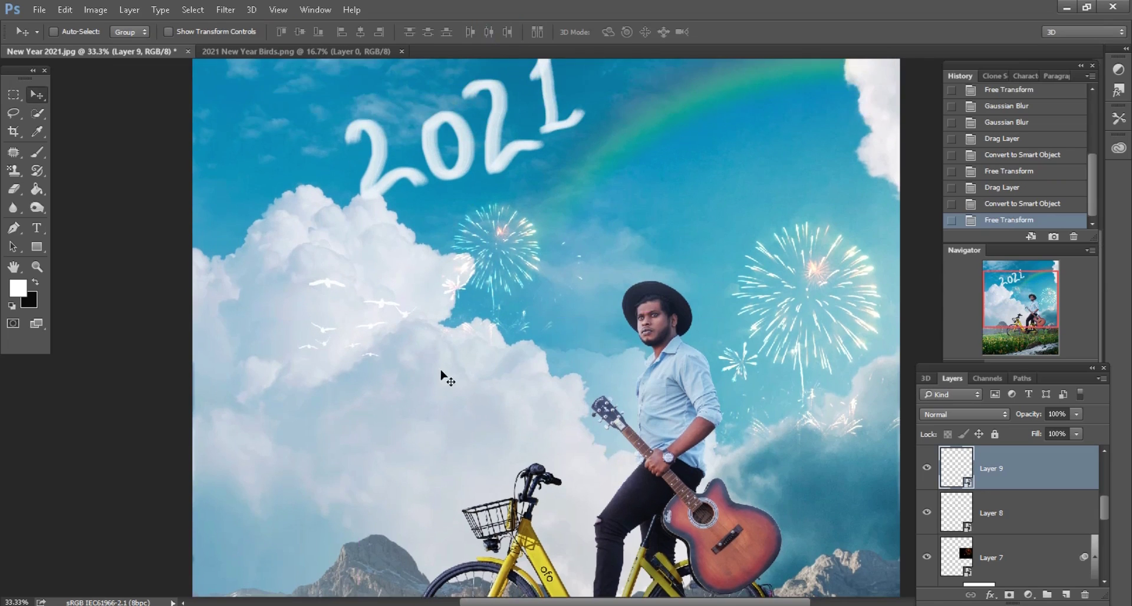
drag(440, 372, 356, 212)
scroll(356, 213, left, 3)
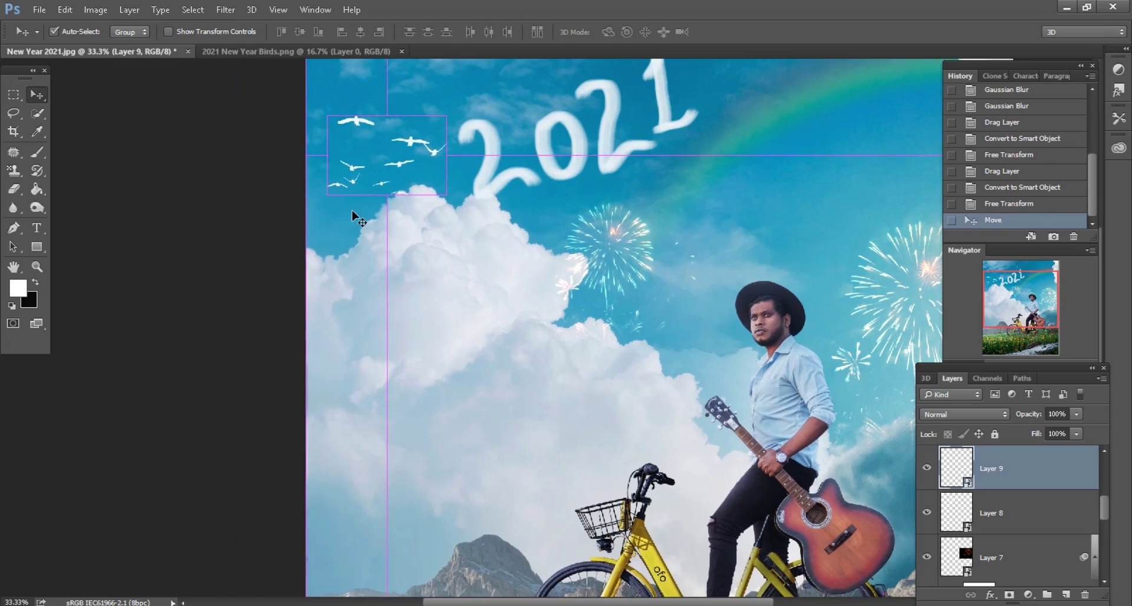
scroll(356, 213, up, 1)
click(65, 9)
click(94, 286)
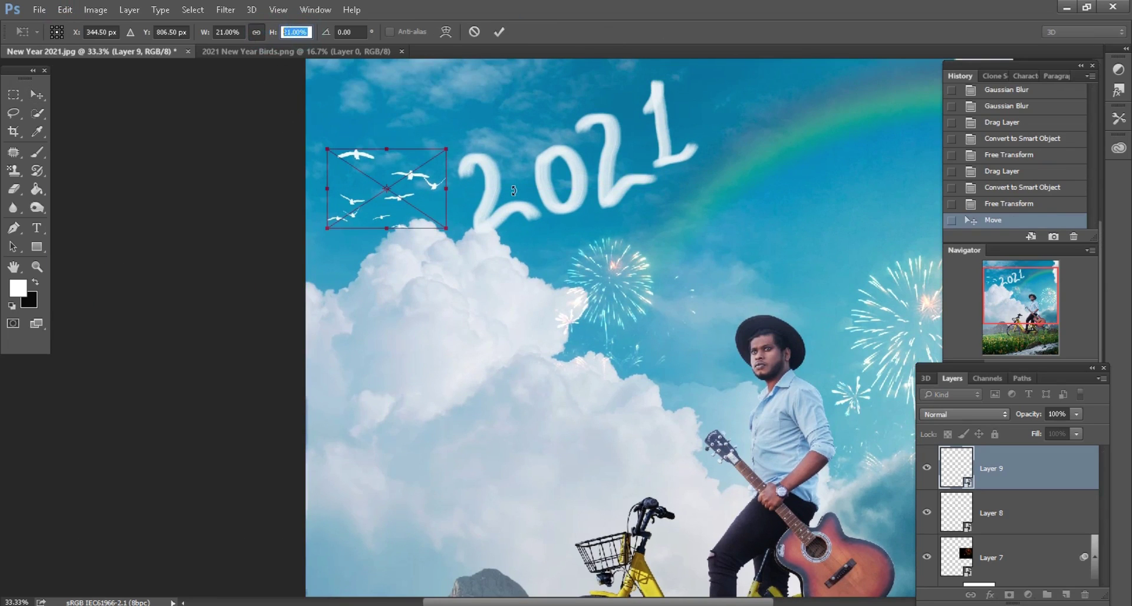
key(Down)
key(Down)
key(Down)
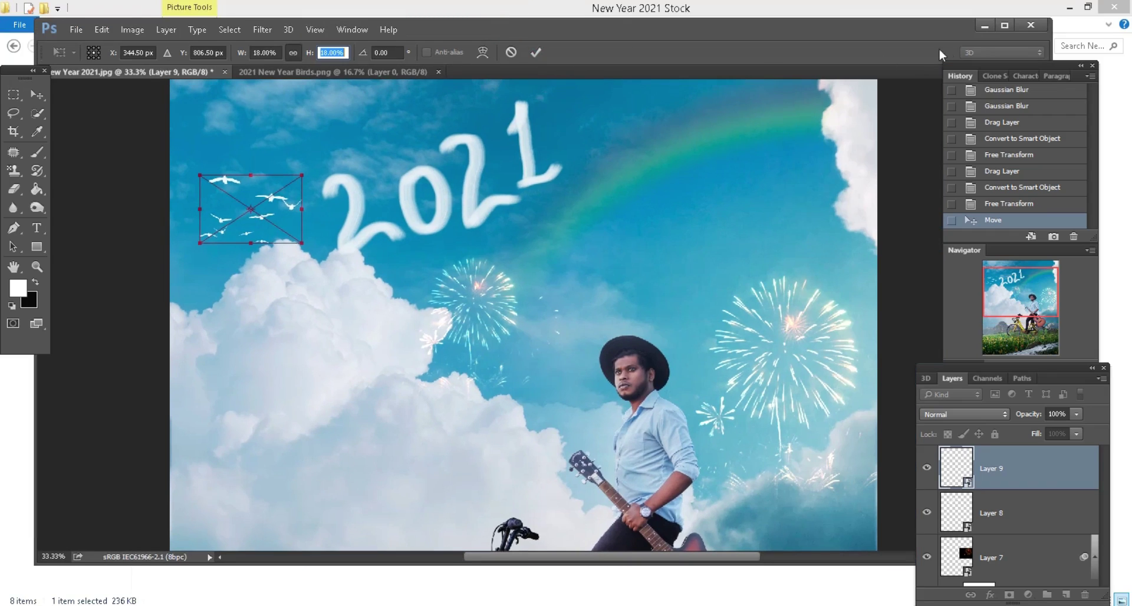
click(1000, 26)
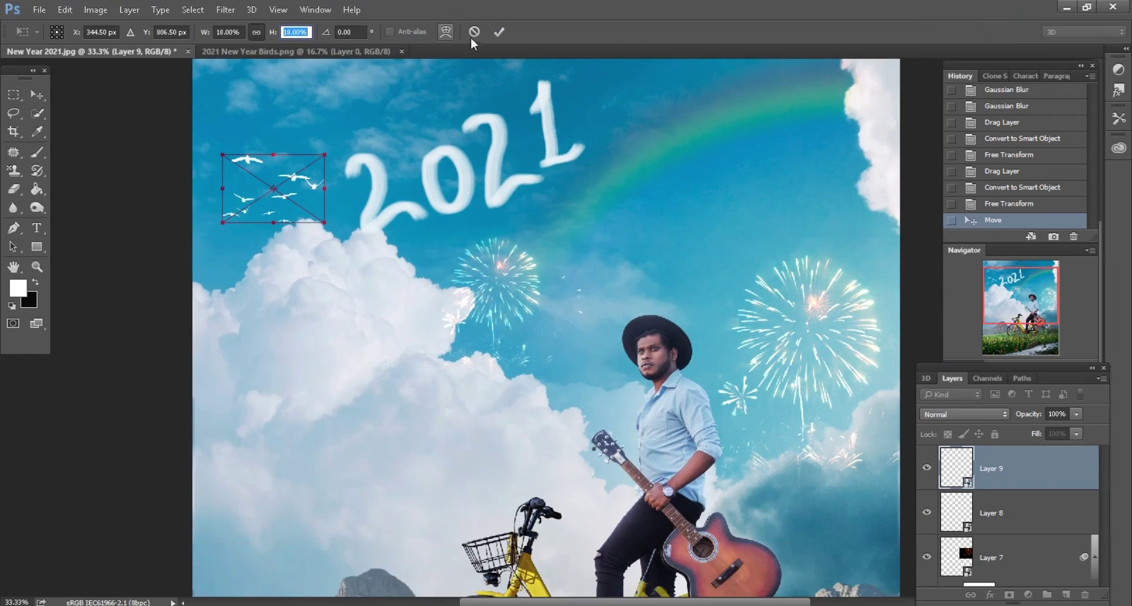
click(499, 32)
Step: Move the birds beside the 2021 text in the upper-left sky
drag(313, 238, 307, 235)
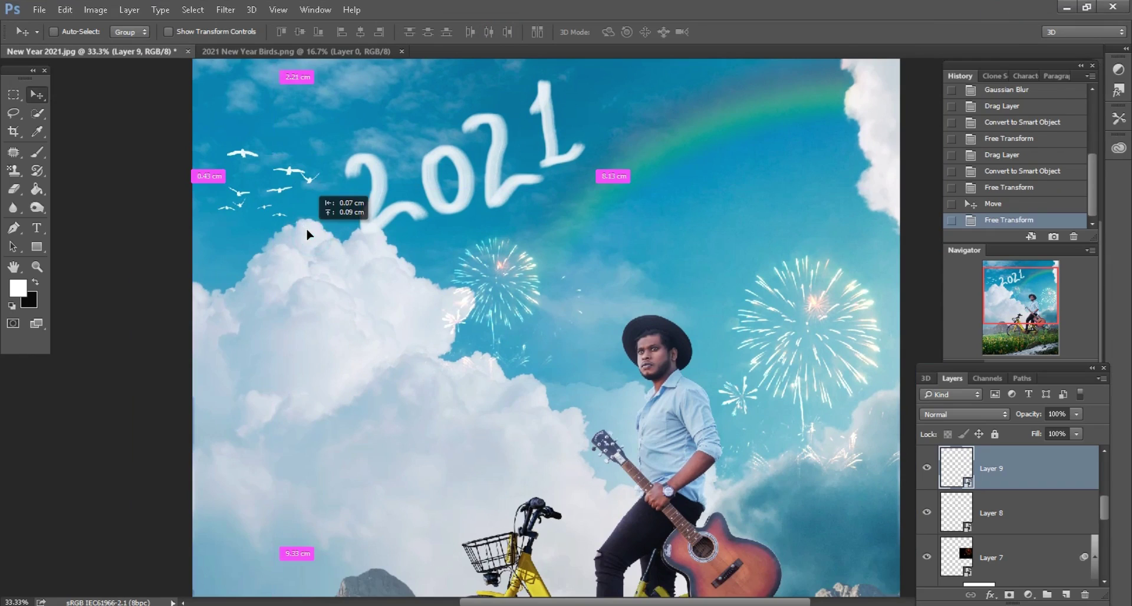
key(ctrl+minus)
key(ctrl+minus)
key(ctrl+minus)
drag(566, 330, 672, 389)
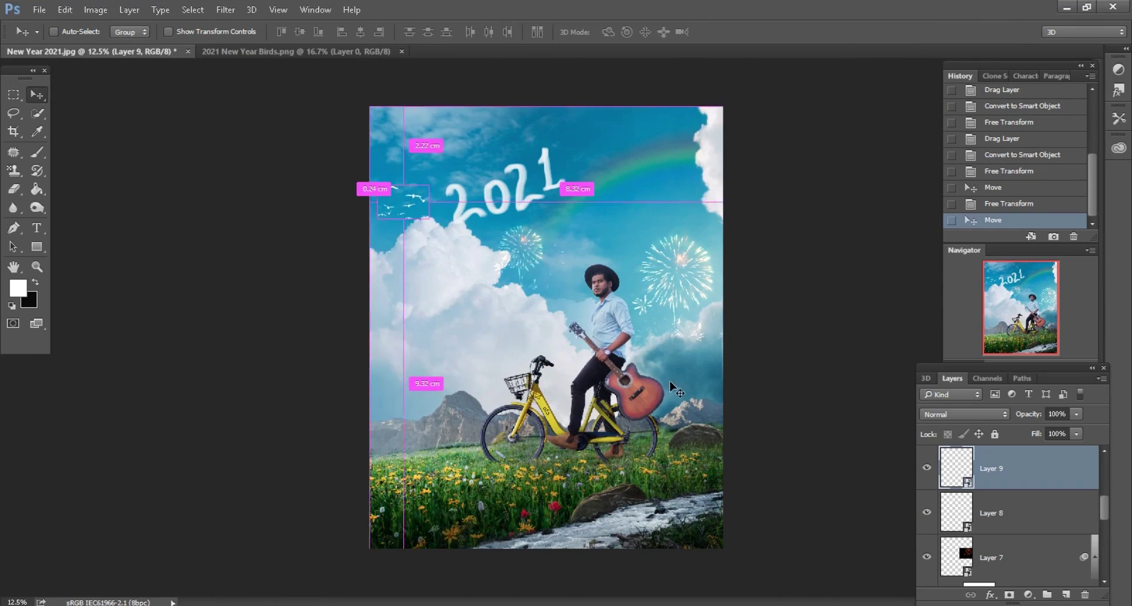
key(ctrl+minus)
key(ctrl+plus)
key(ctrl+plus)
key(ctrl+plus)
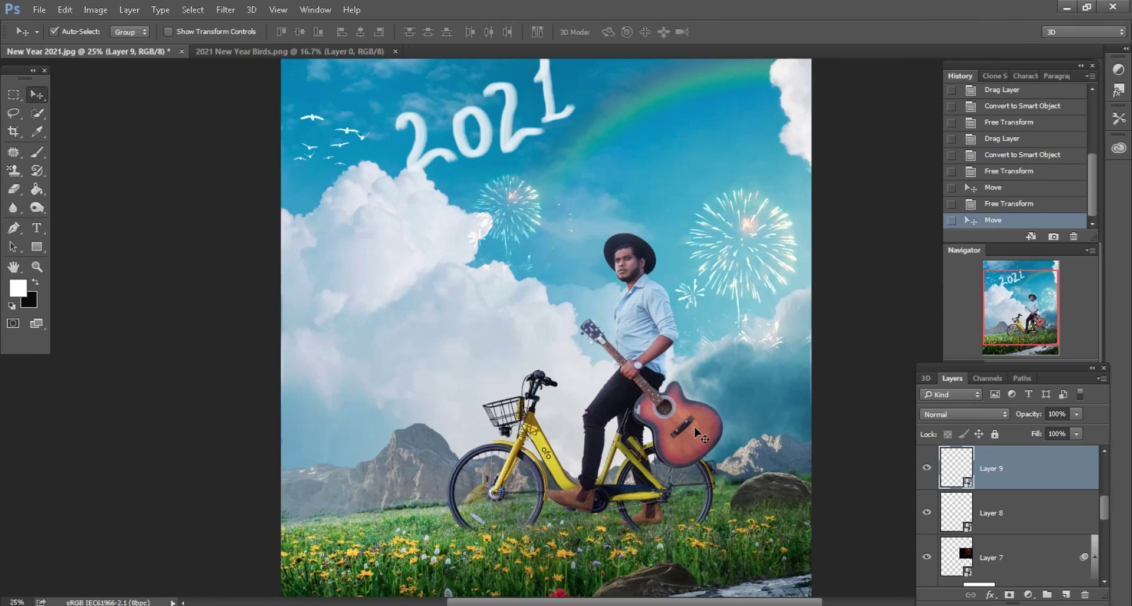
scroll(708, 443, down, 2)
drag(677, 413, 618, 410)
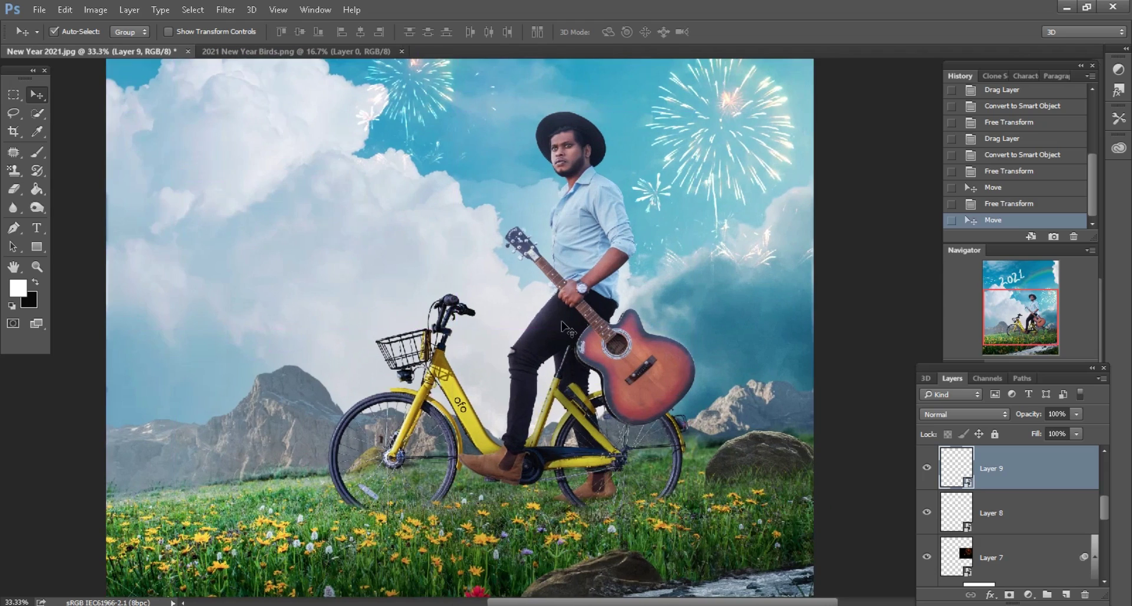
click(560, 324)
Step: Add a Screen-blended layer above the man with his outline loaded as a selection
click(1009, 524)
click(1063, 595)
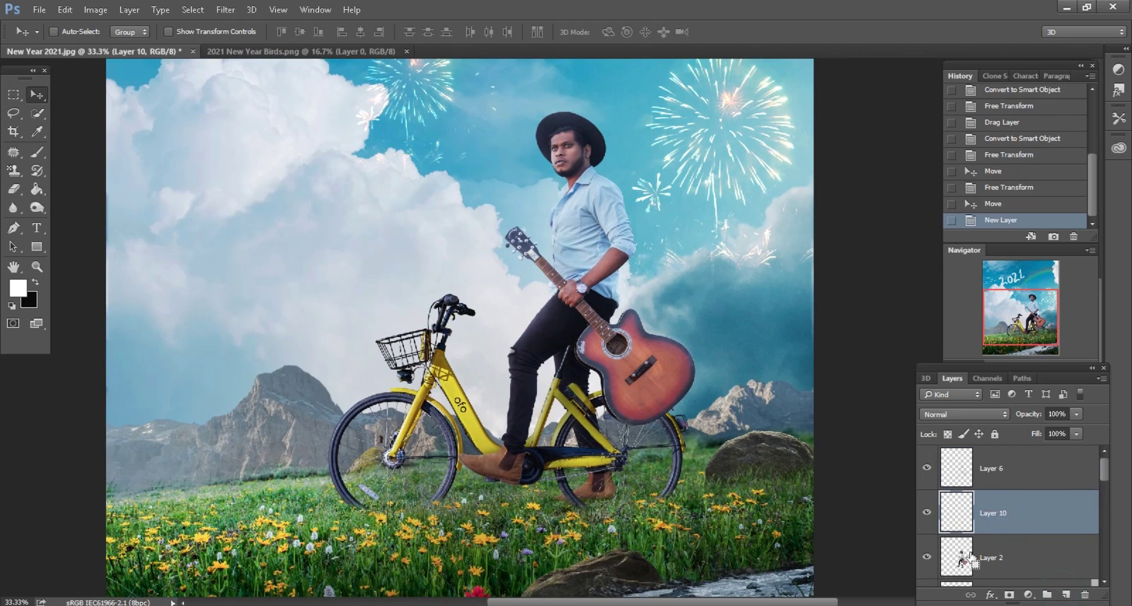
ctrl+click(956, 557)
click(961, 414)
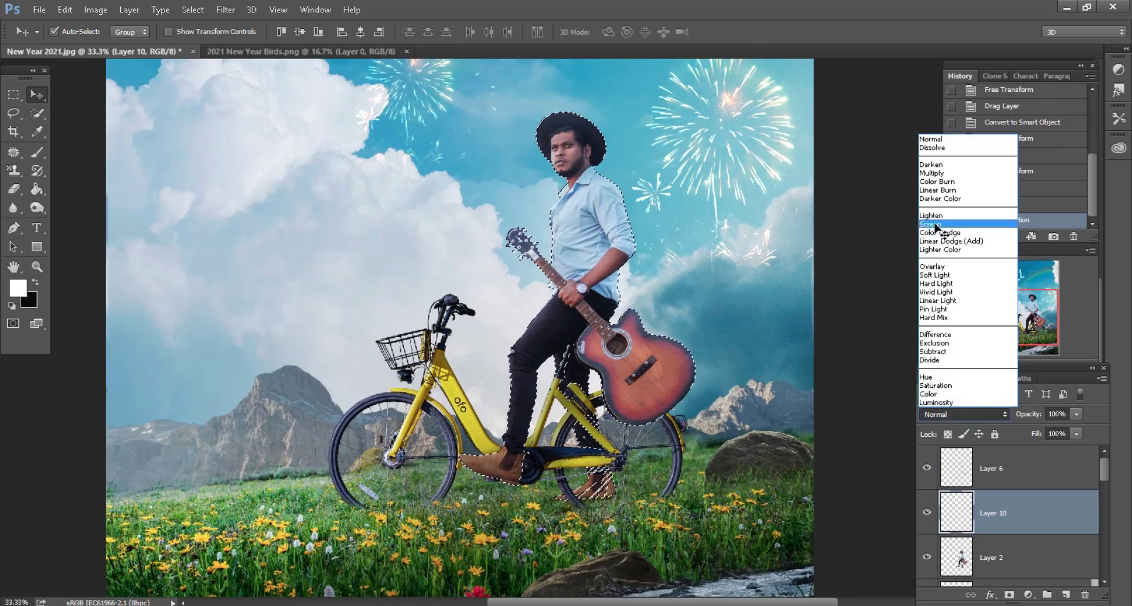
click(932, 224)
Step: Paint faint white at 7% opacity over the figure and bike frame
key(ctrl+plus)
click(36, 152)
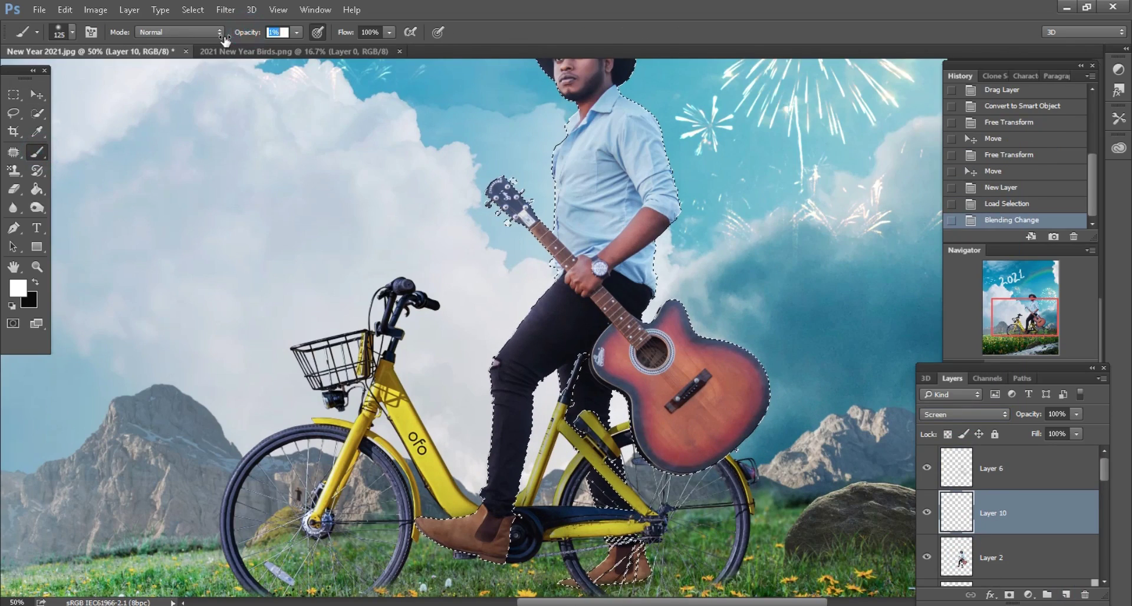
text(7)
key(bracketright)
key(bracketright)
key(bracketright)
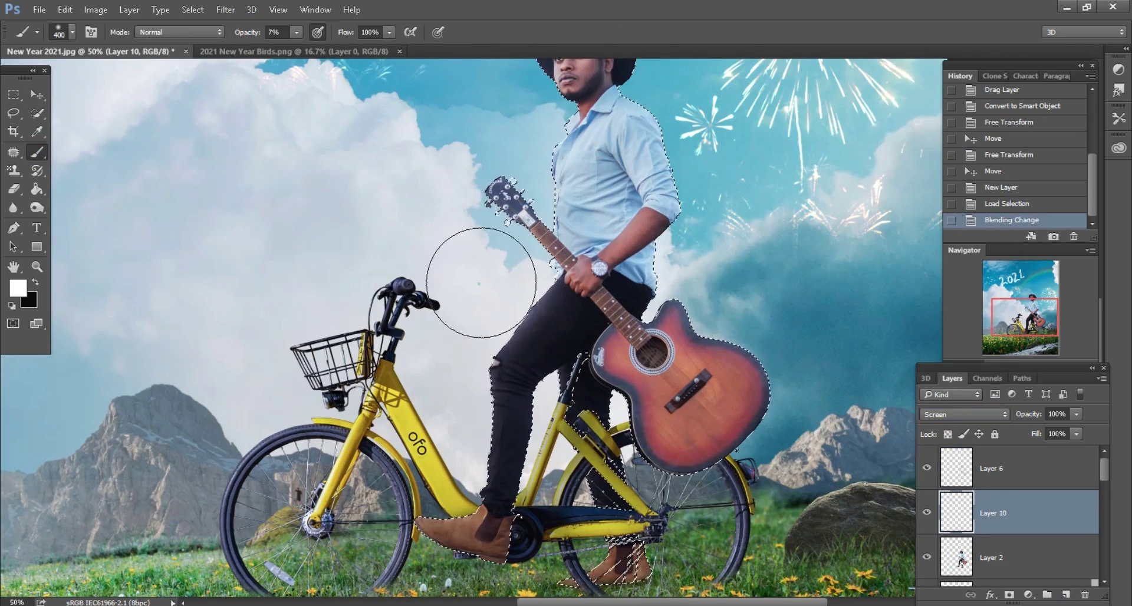
mouse_move(469, 298)
mouse_down()
mouse_move(445, 409)
mouse_move(448, 377)
mouse_move(453, 386)
mouse_up()
key(bracketleft)
key(bracketleft)
key(bracketleft)
drag(589, 401, 567, 477)
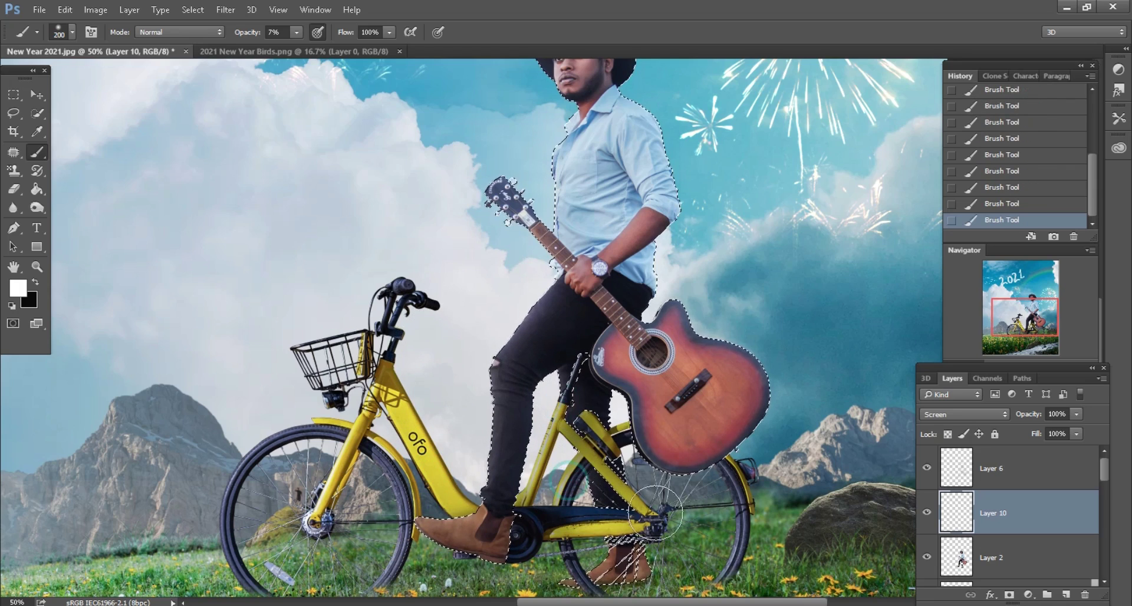
key(bracketright)
key(bracketright)
key(bracketright)
Step: Adjust the soft brush size, settling on 500 px
scroll(716, 263, up, 3)
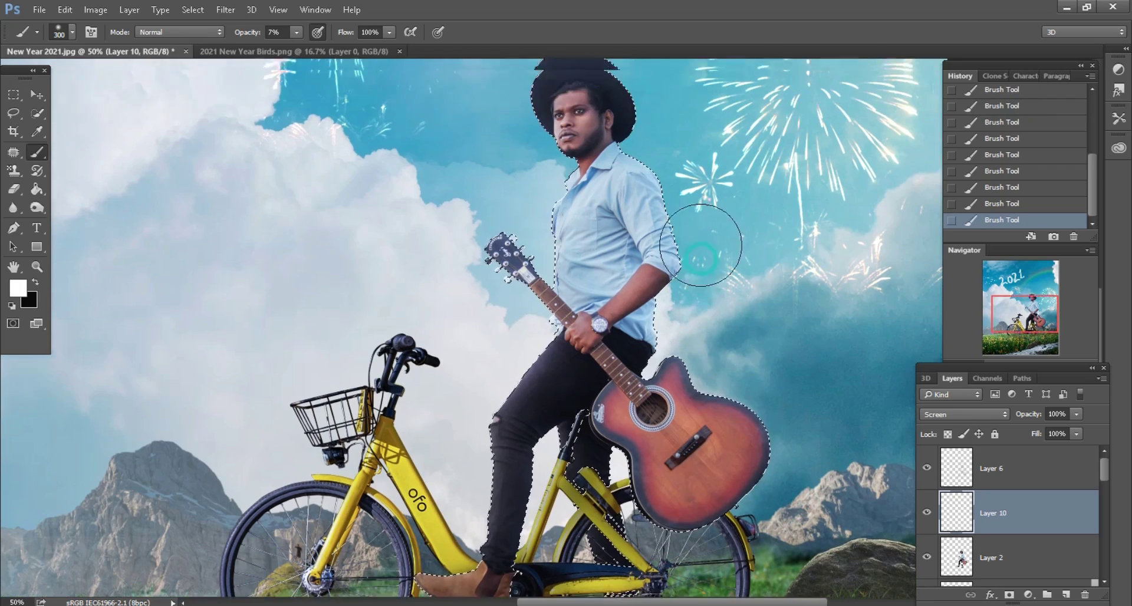
key(bracketright)
key(bracketright)
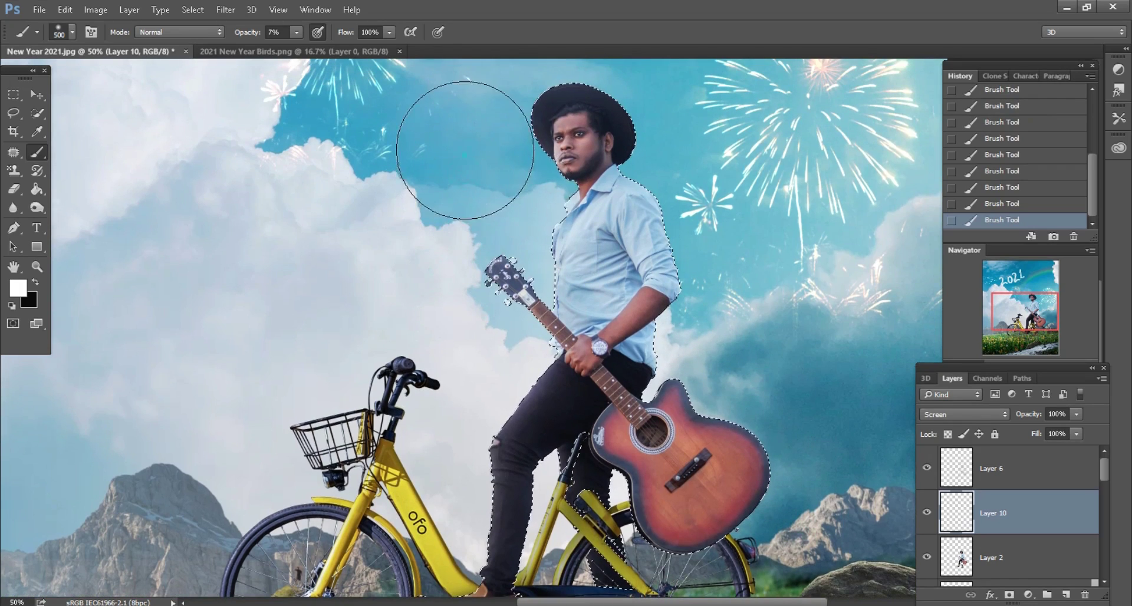
scroll(468, 120, up, 1)
key(bracketleft)
key(bracketleft)
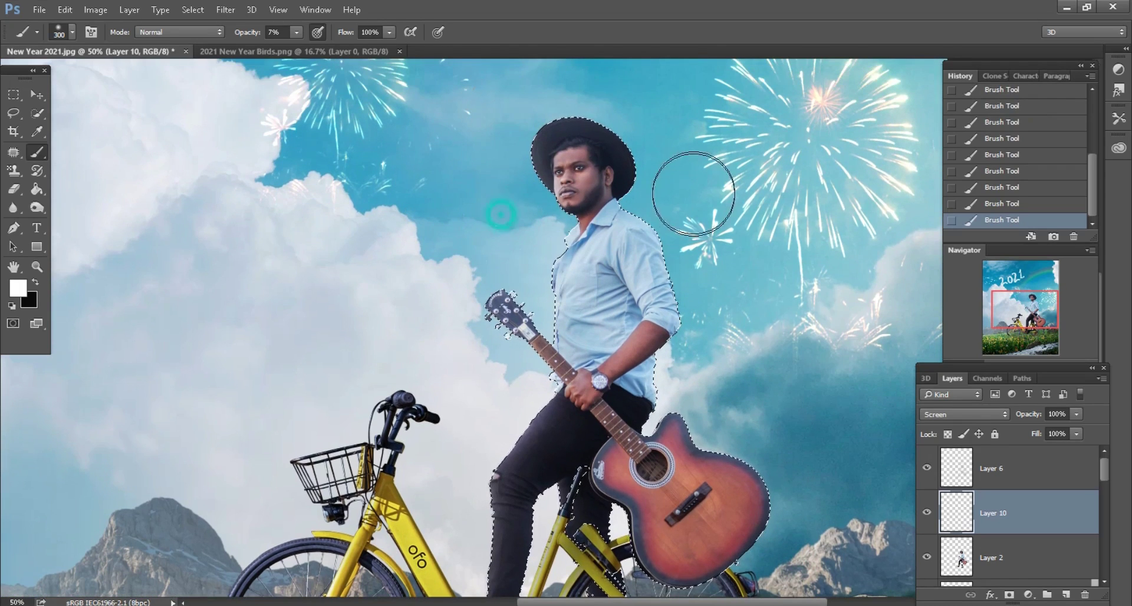
right_click(602, 237)
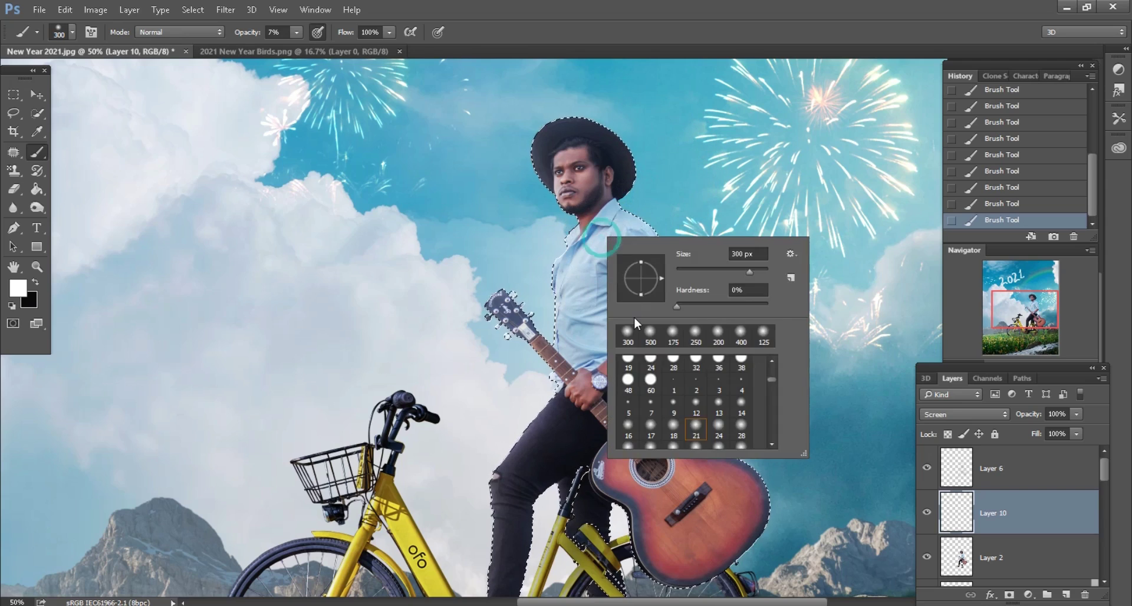
double_click(651, 332)
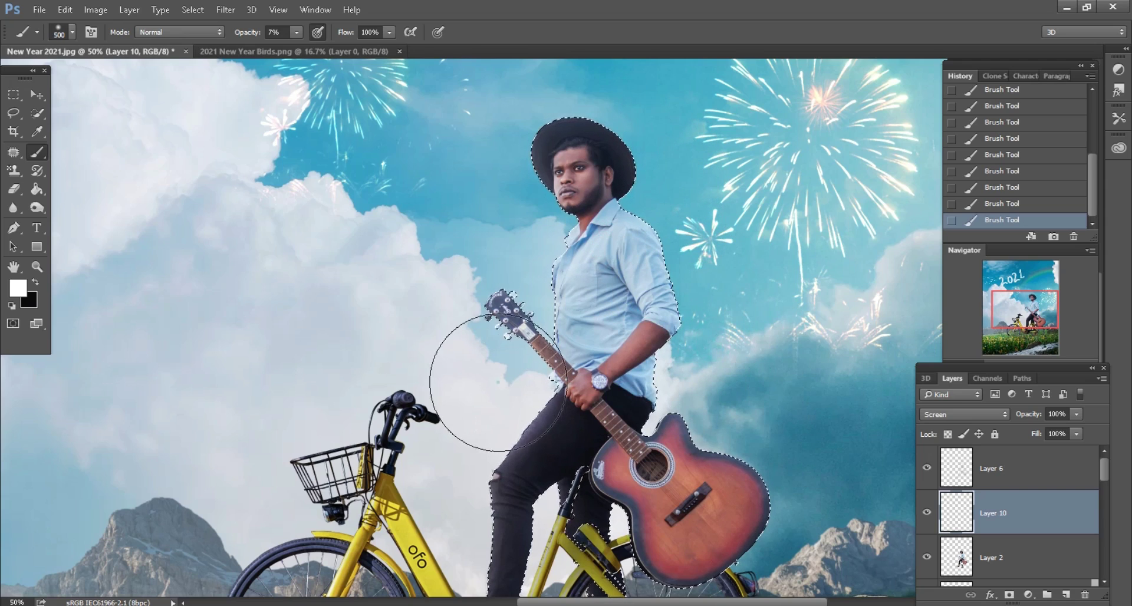
Step: Deselect the figure and zoom in to review the bicycle area
click(13, 112)
click(293, 291)
key(ctrl+minus)
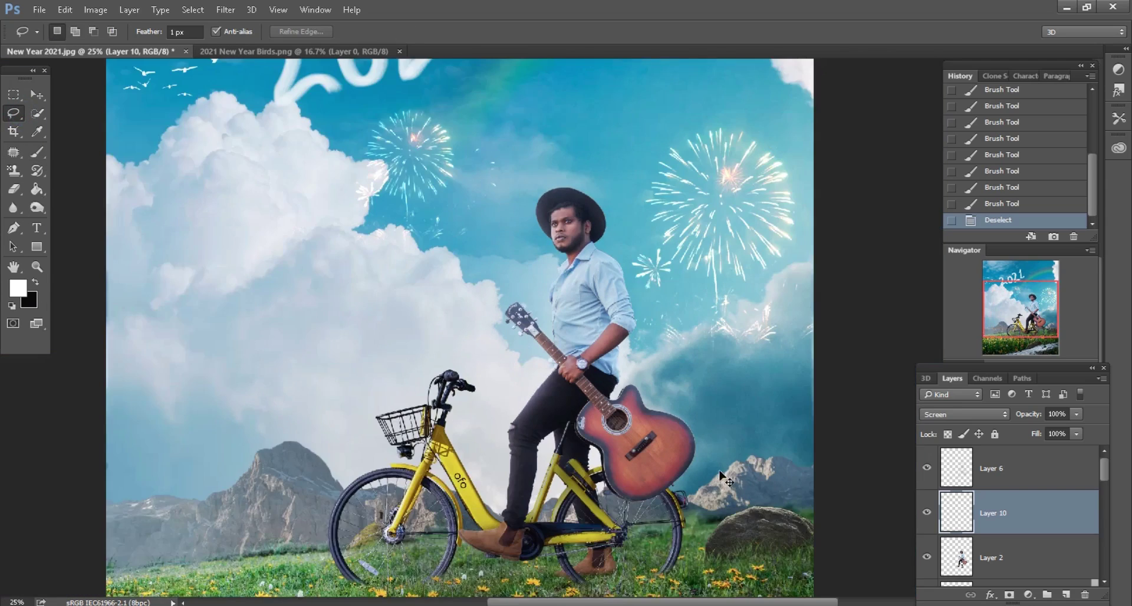
key(ctrl+minus)
key(ctrl+plus)
key(ctrl+plus)
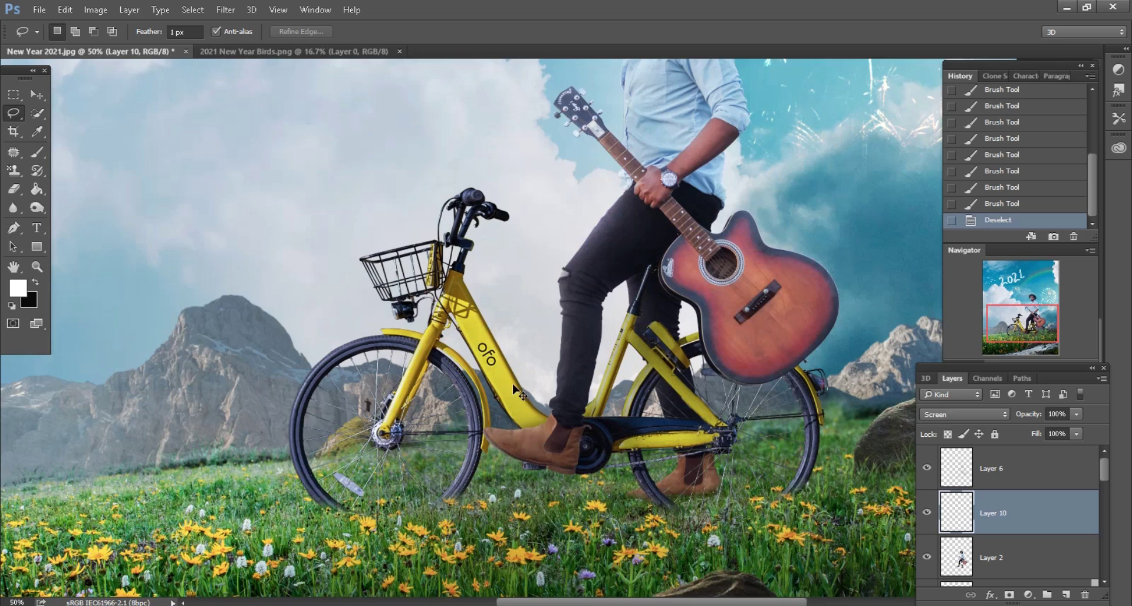
scroll(1014, 513, down, 5)
Step: Add a Screen-blended layer with the bicycle's outline loaded as a selection
click(1025, 522)
click(927, 512)
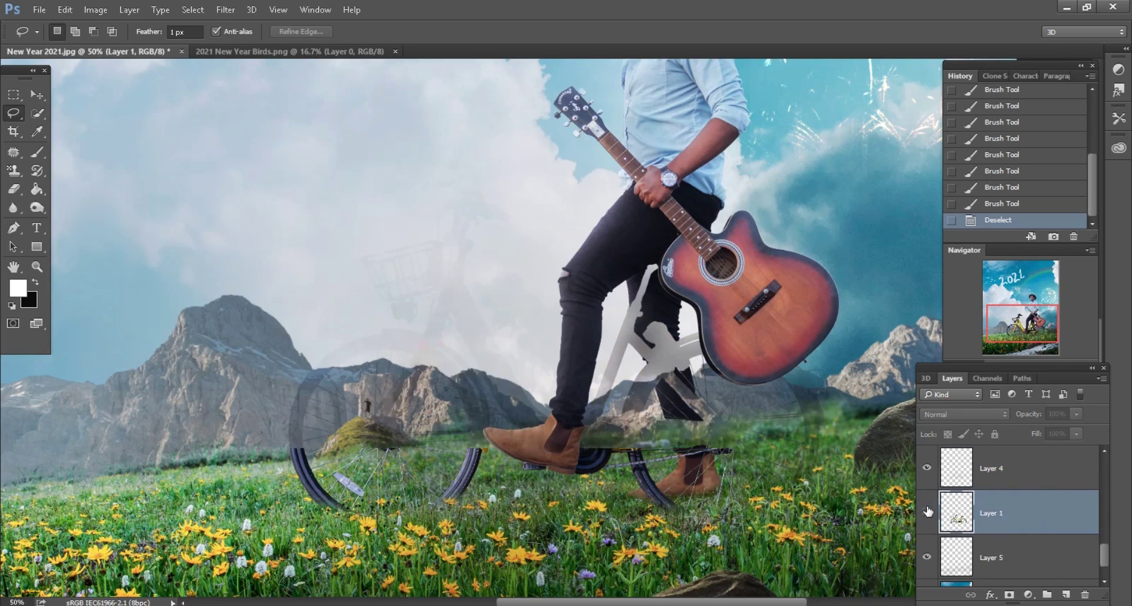
click(1066, 595)
ctrl+click(956, 514)
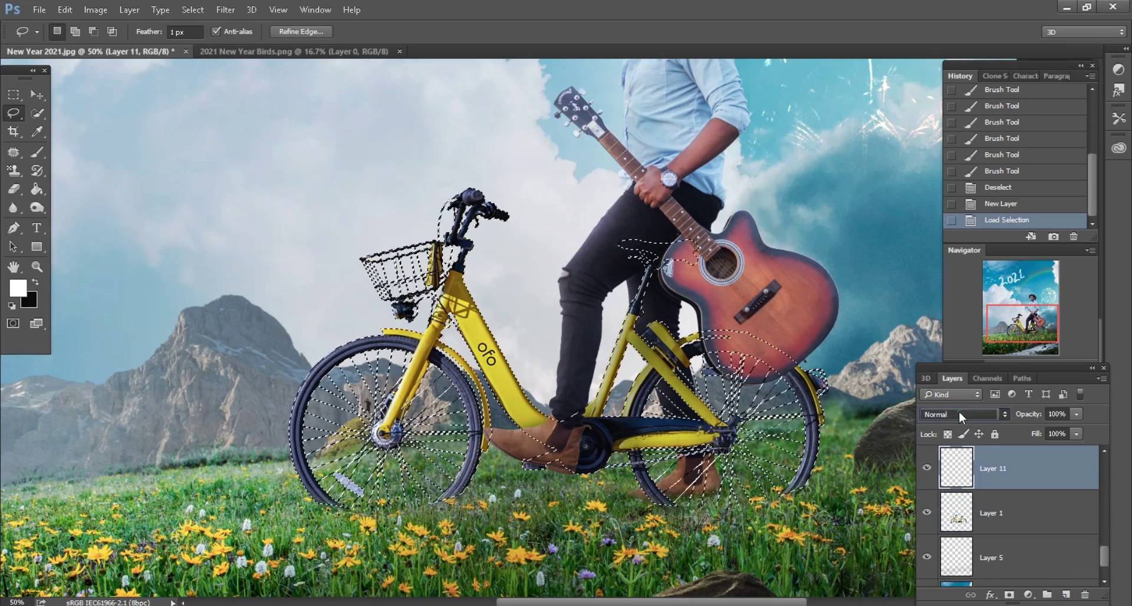
click(961, 414)
click(943, 231)
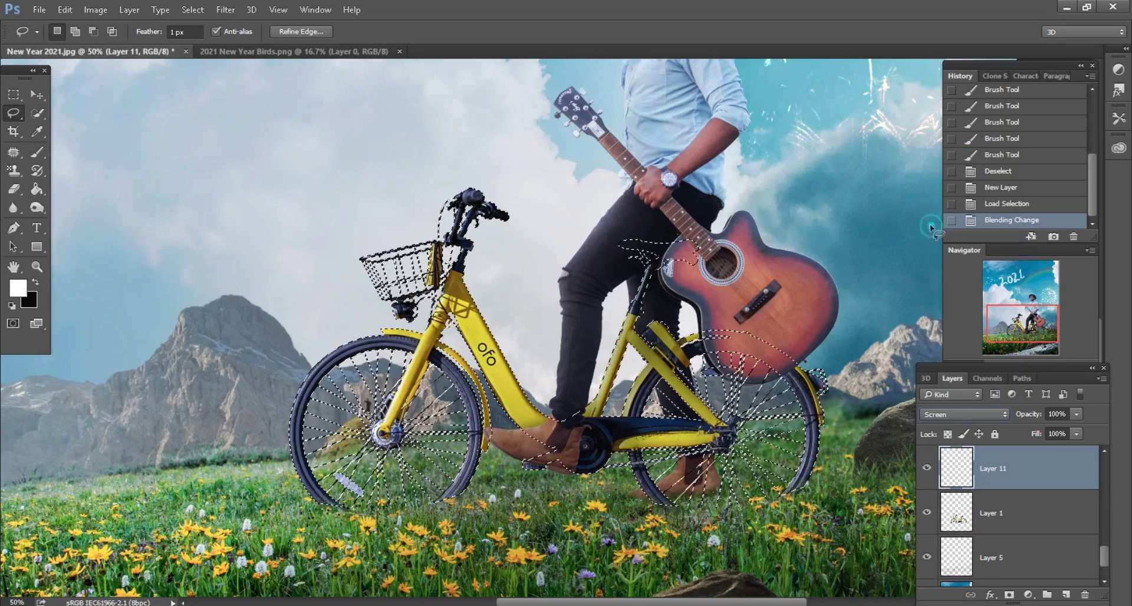
Step: Lightly paint white over the bicycle with a small 7% soft brush
click(37, 151)
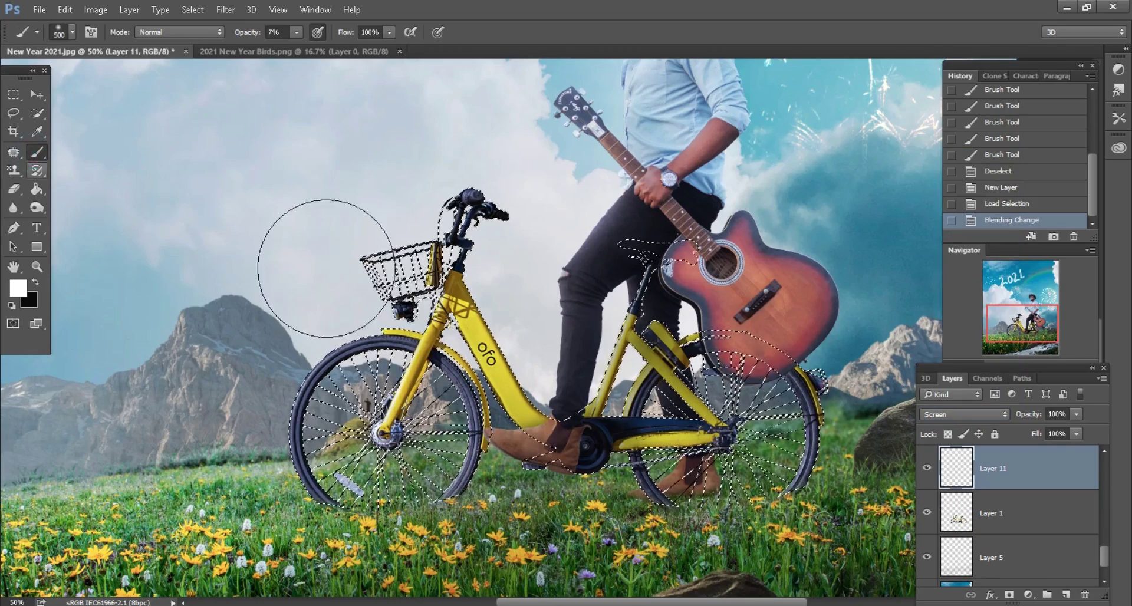
key(ctrl+equal)
click(927, 469)
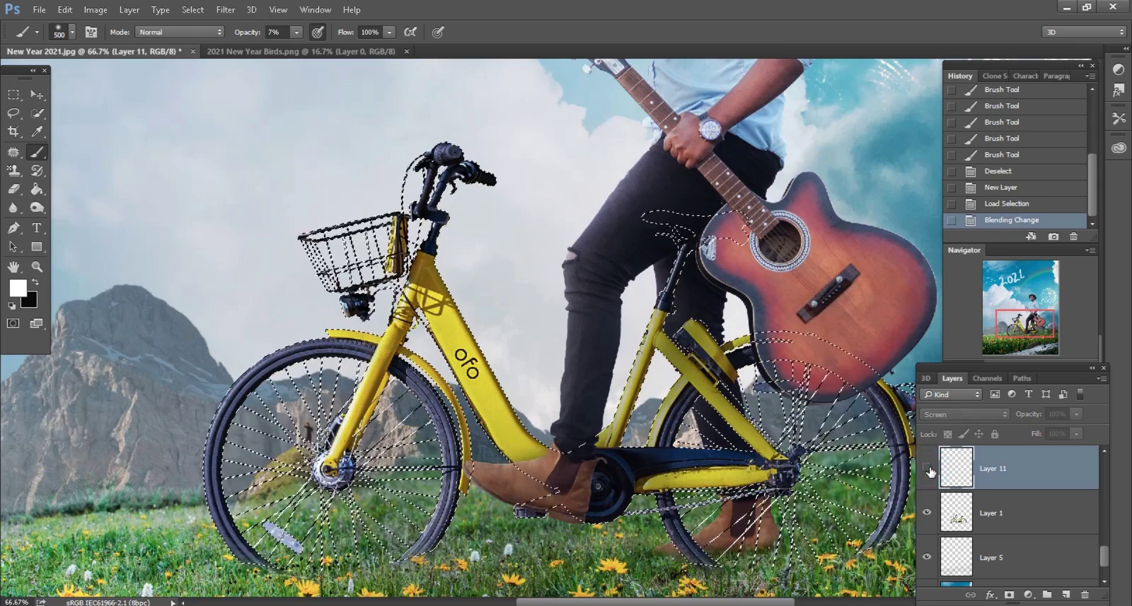
key(bracketleft)
scroll(245, 192, down, 2)
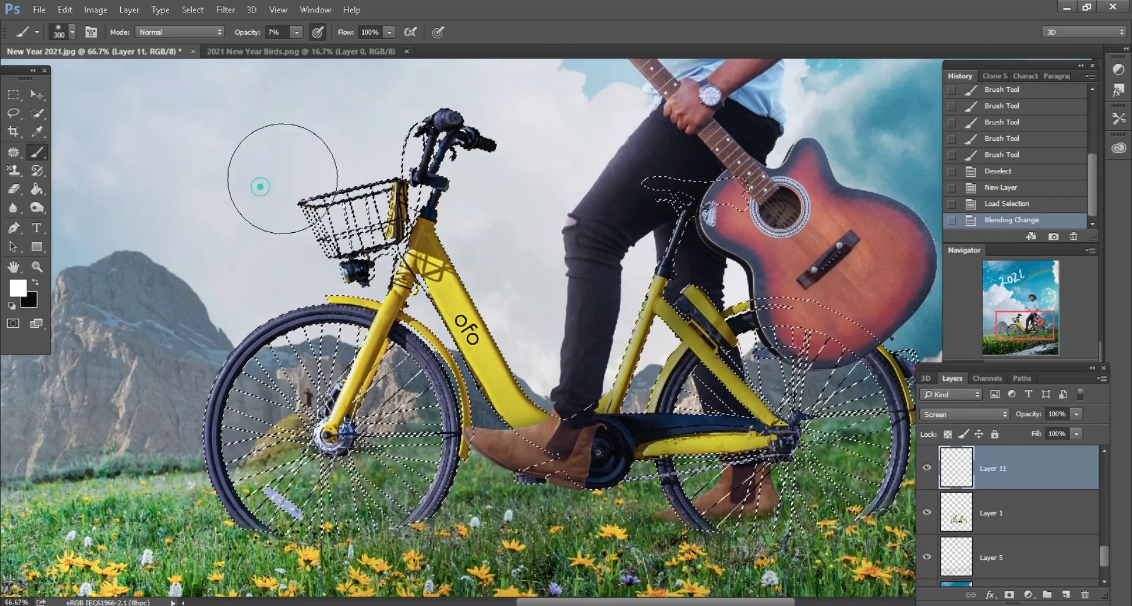
key(bracketleft)
mouse_move(324, 144)
mouse_down()
mouse_move(379, 122)
mouse_move(467, 163)
mouse_move(485, 197)
mouse_move(265, 270)
mouse_move(230, 412)
mouse_move(254, 501)
mouse_up()
key(bracketright)
key(bracketright)
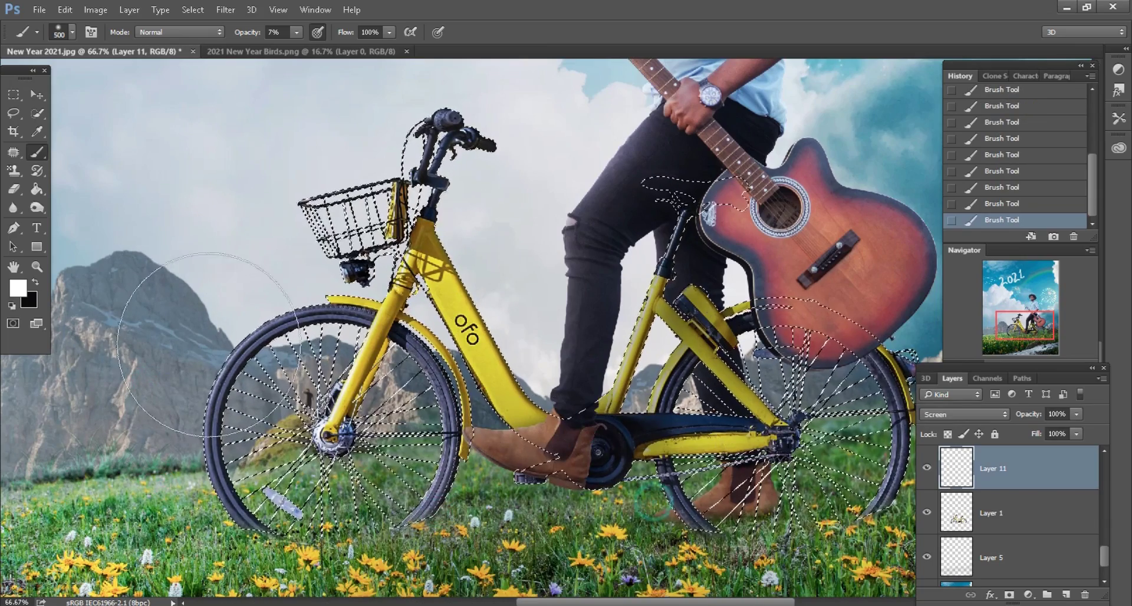
Step: Deselect the bicycle and zoom out to the whole poster
click(14, 113)
click(240, 218)
key(ctrl+minus)
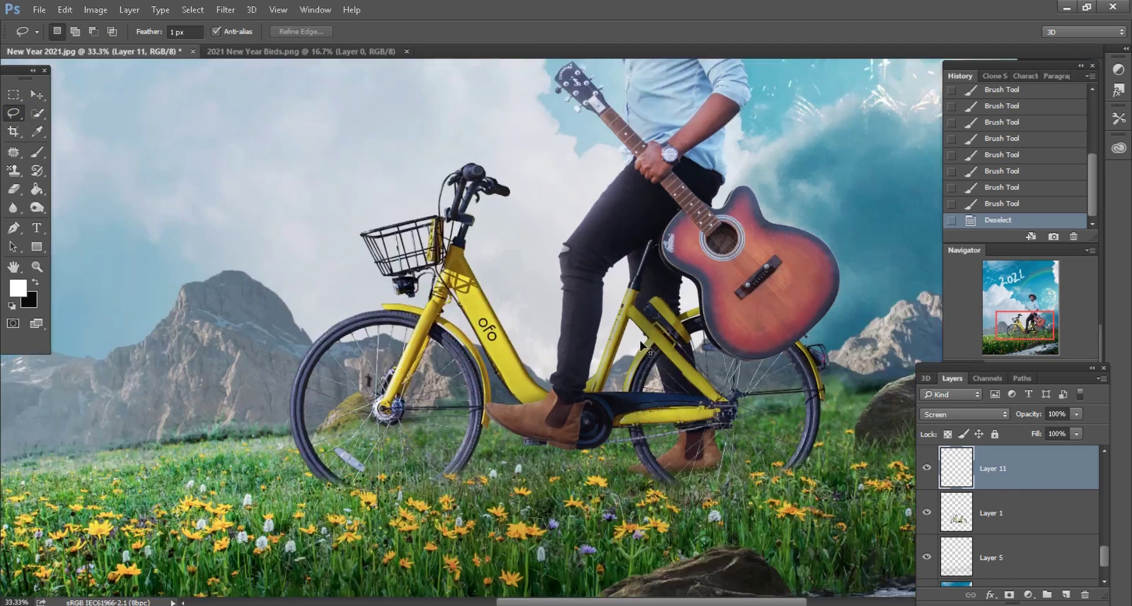
key(ctrl+minus)
key(ctrl+minus)
key(ctrl+minus)
key(ctrl+minus)
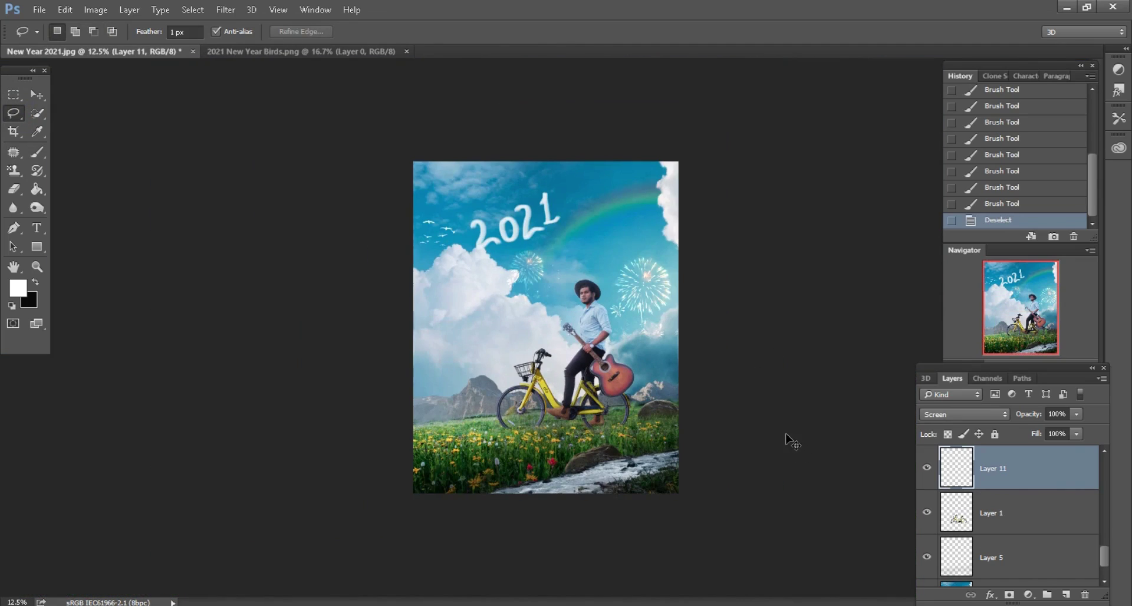
Step: Close the birds image and merge all visible poster layers into one
key(ctrl+plus)
key(ctrl+plus)
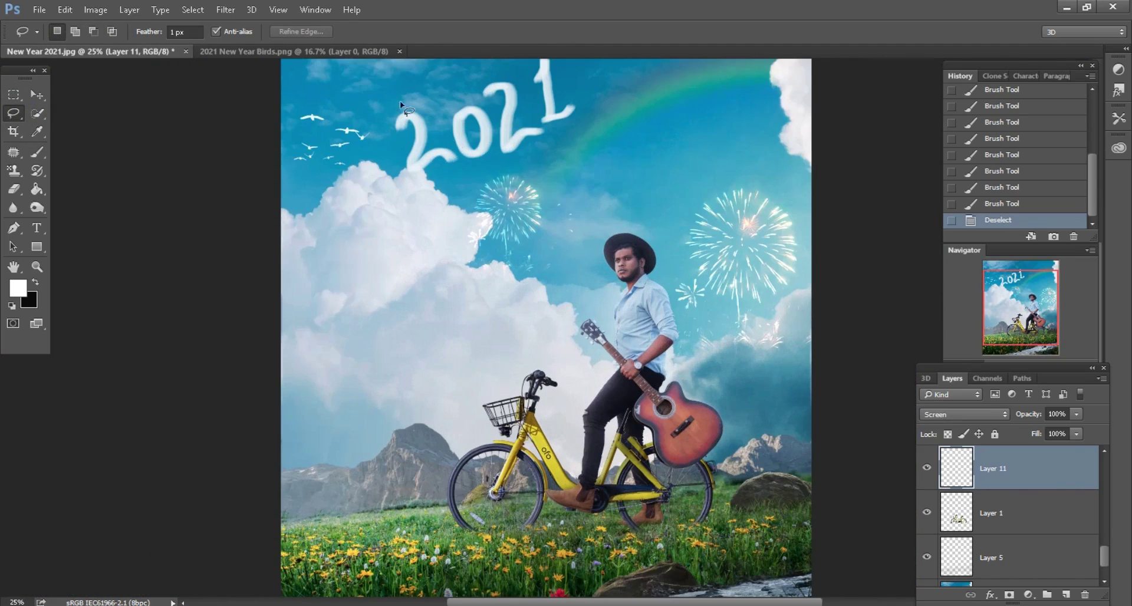
click(384, 52)
click(399, 51)
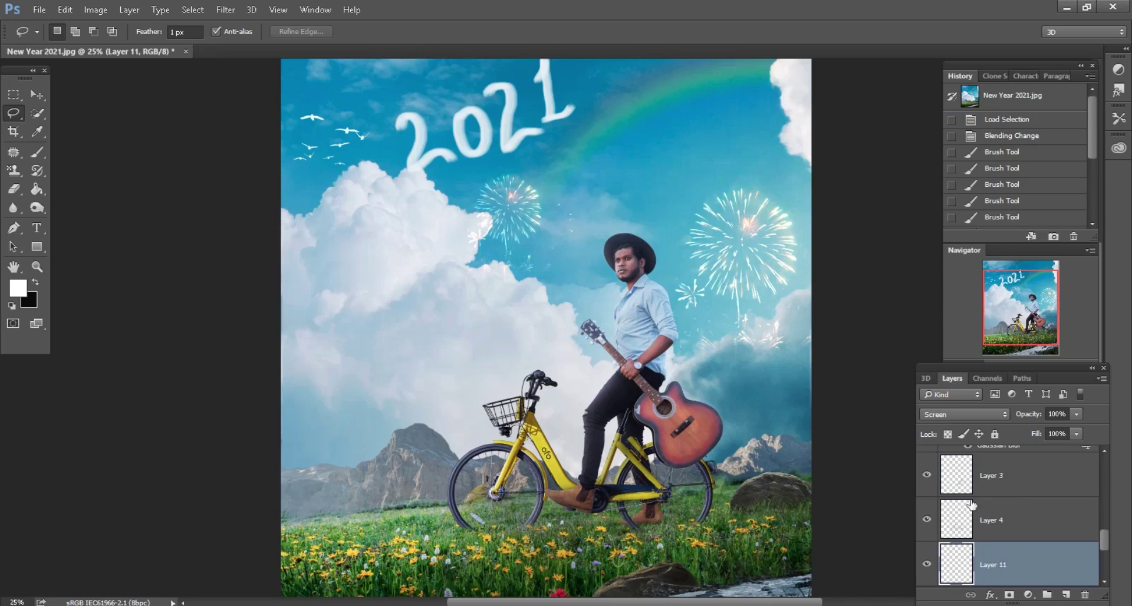
key(ctrl+minus)
scroll(1007, 545, down, 2)
right_click(1045, 525)
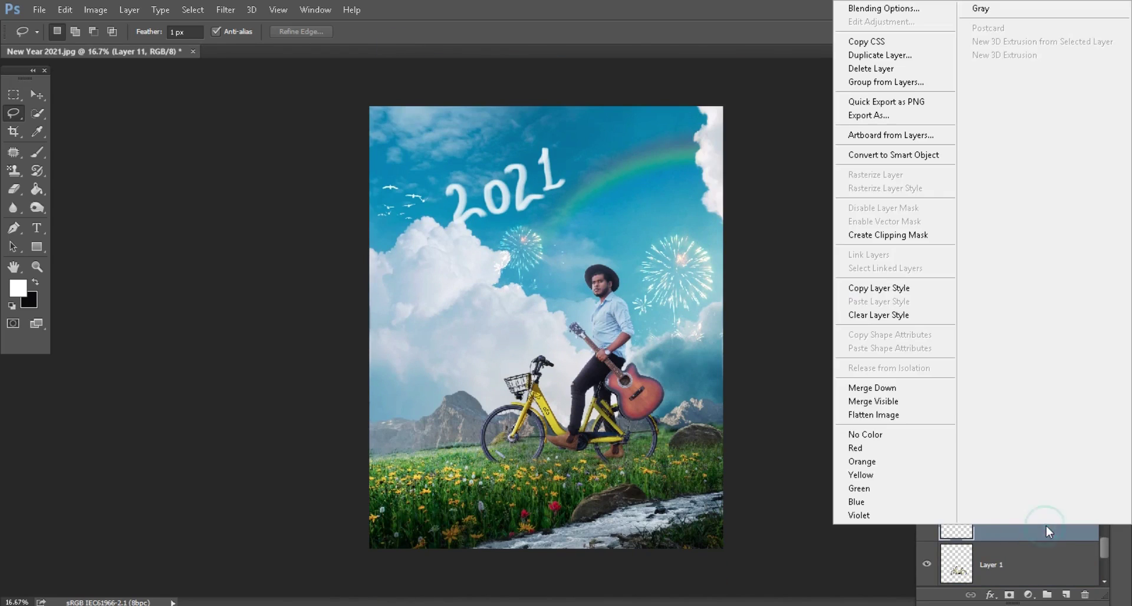
click(886, 403)
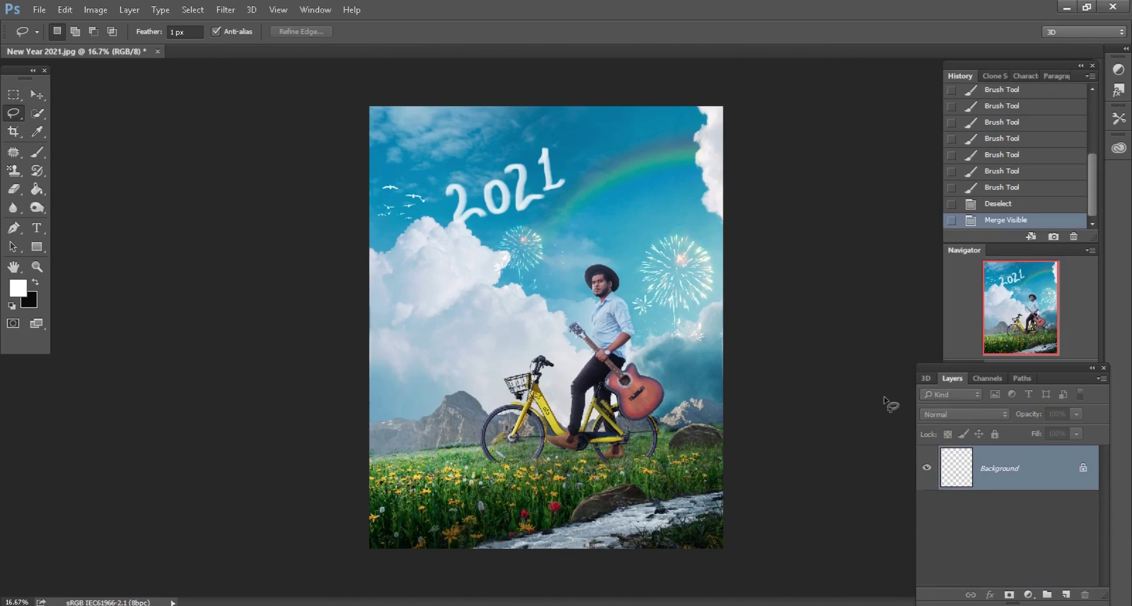
Step: Add a Color Balance adjustment shifting midtones to +8, -5, -17
click(1029, 597)
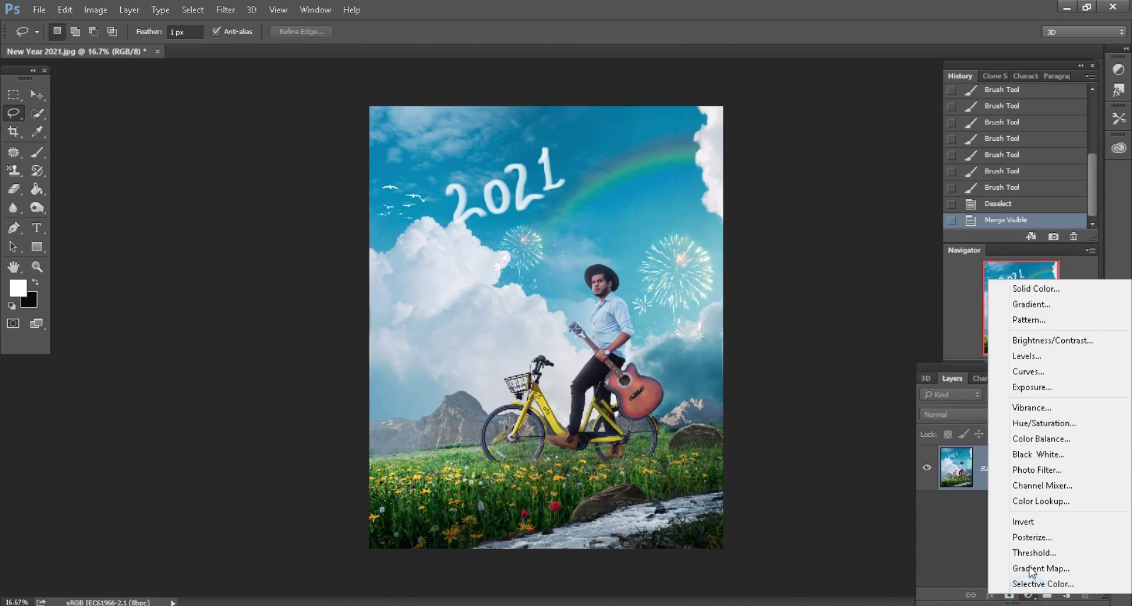
click(1023, 440)
mouse_move(820, 148)
mouse_down()
mouse_move(822, 200)
mouse_move(811, 197)
mouse_up()
key(ctrl+plus)
key(ctrl+plus)
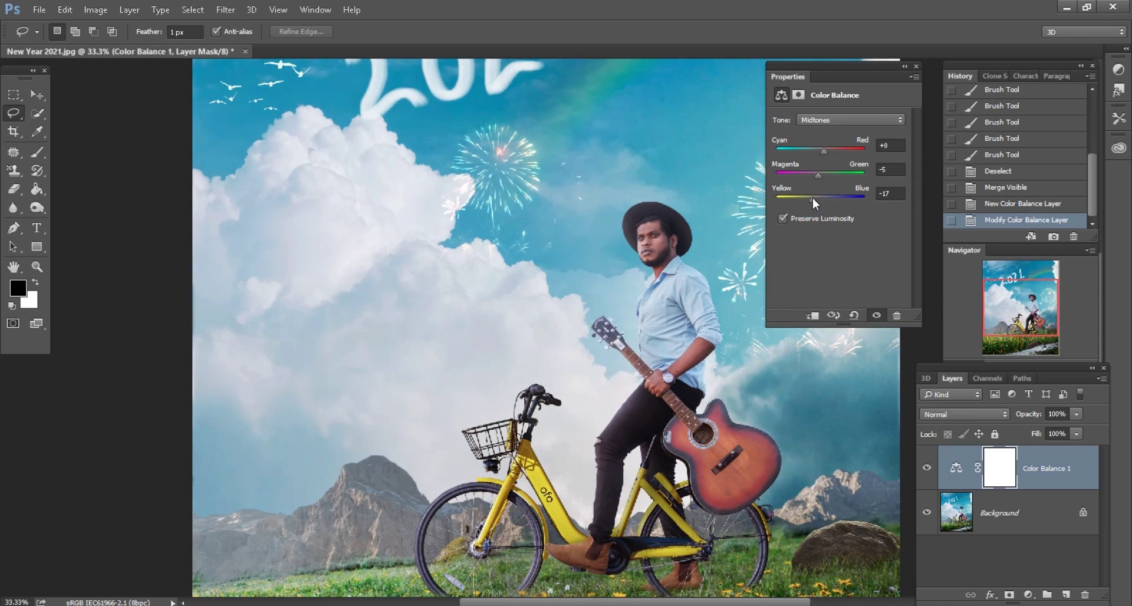
click(915, 66)
key(ctrl+minus)
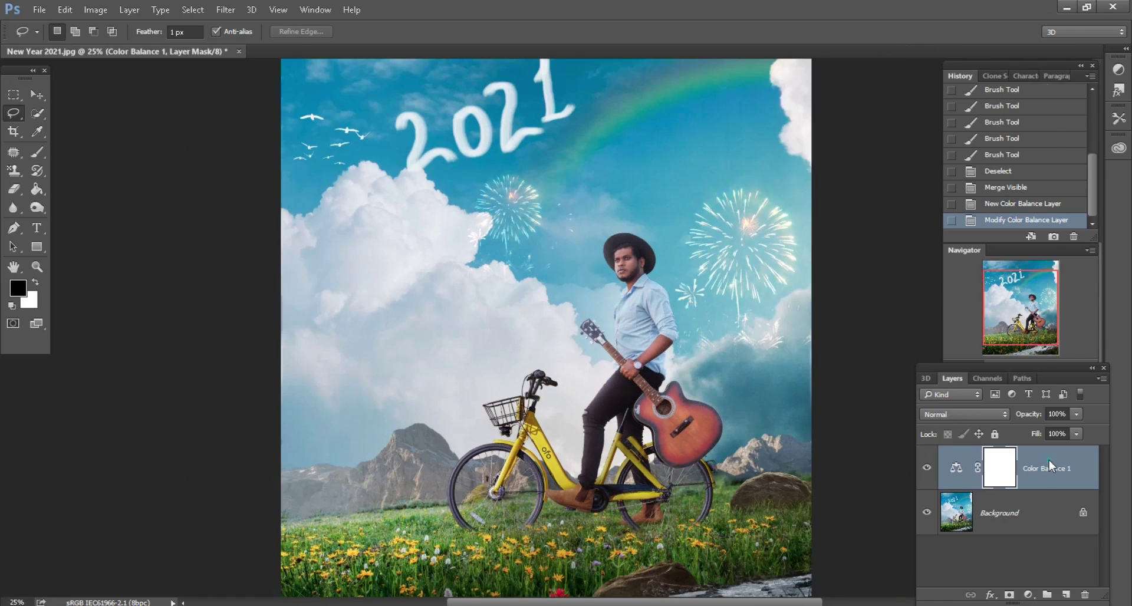
Step: Merge the Color Balance adjustment down into the poster layer
right_click(1019, 465)
click(808, 470)
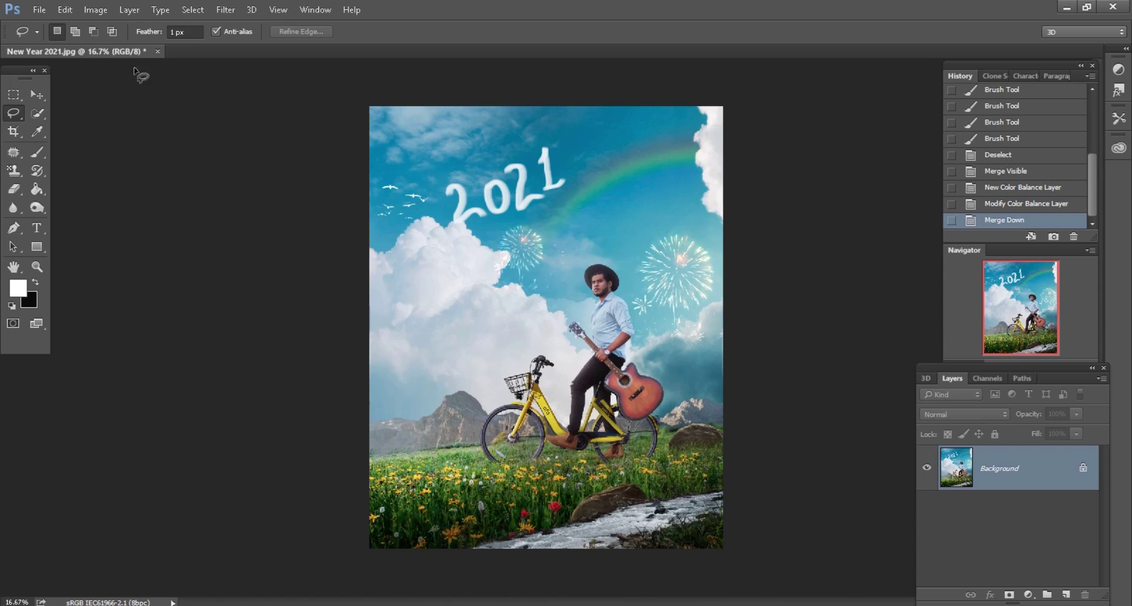
click(225, 10)
Step: In the Camera Raw Filter, deepen the blacks slightly and show per-colour saturation
click(239, 96)
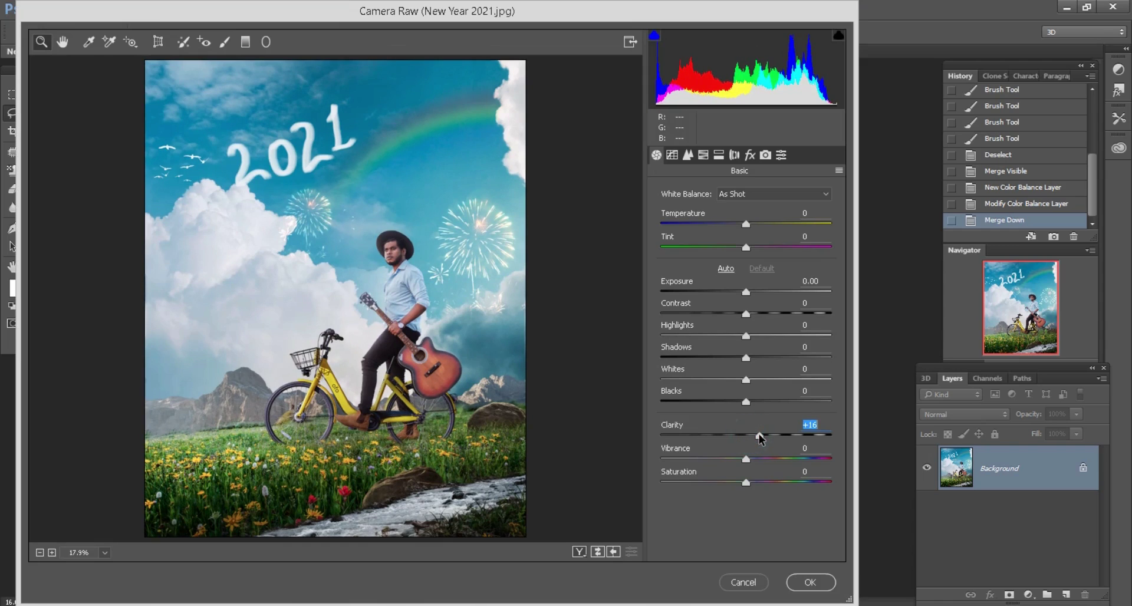
drag(745, 401, 742, 402)
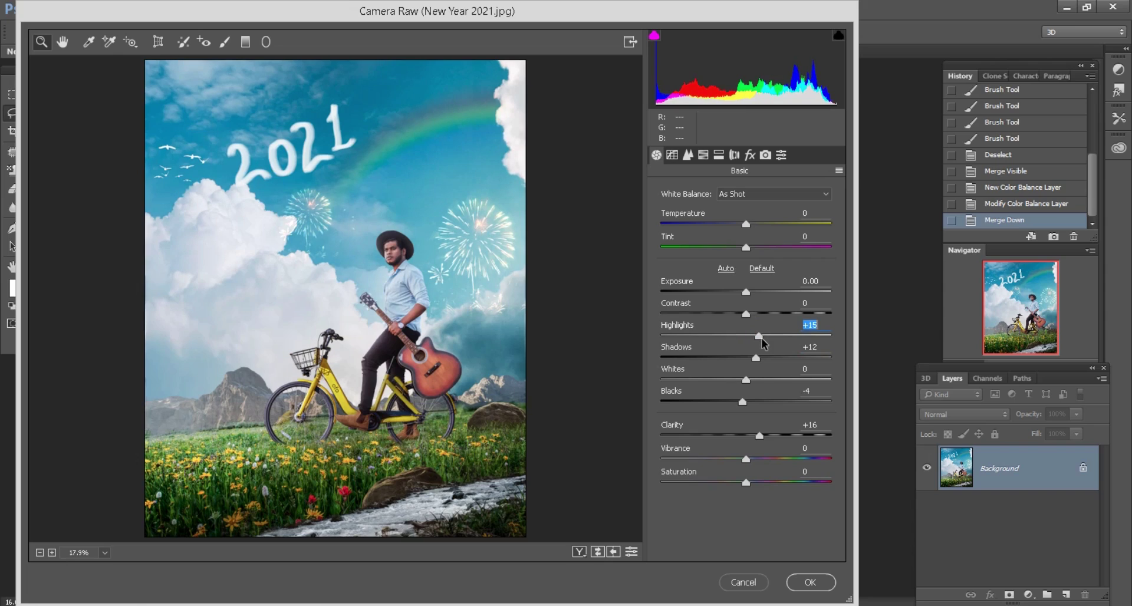
click(705, 156)
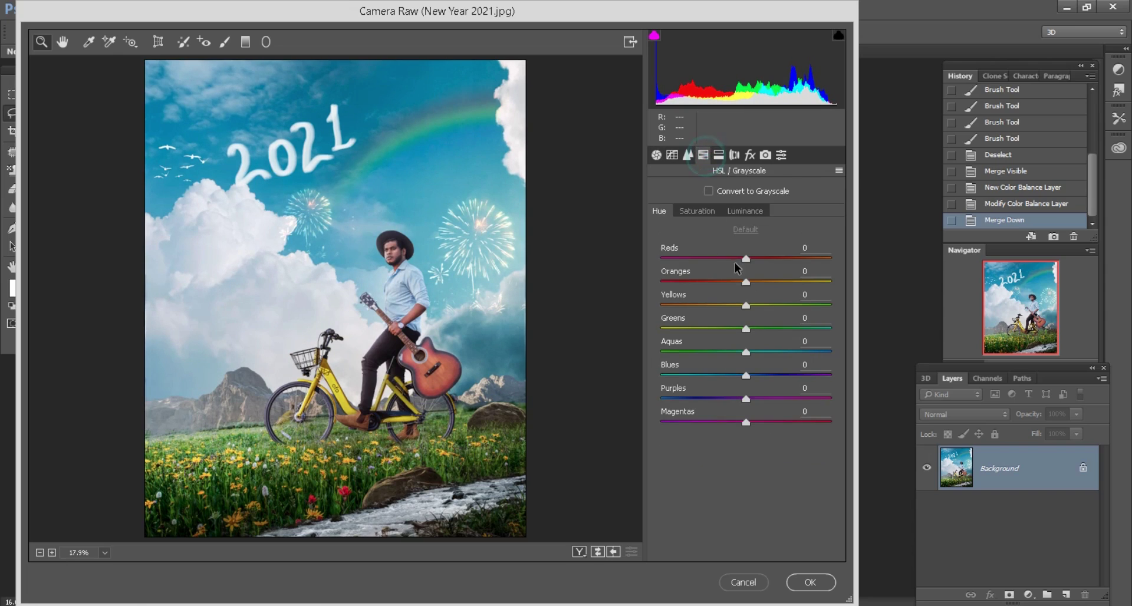
click(711, 212)
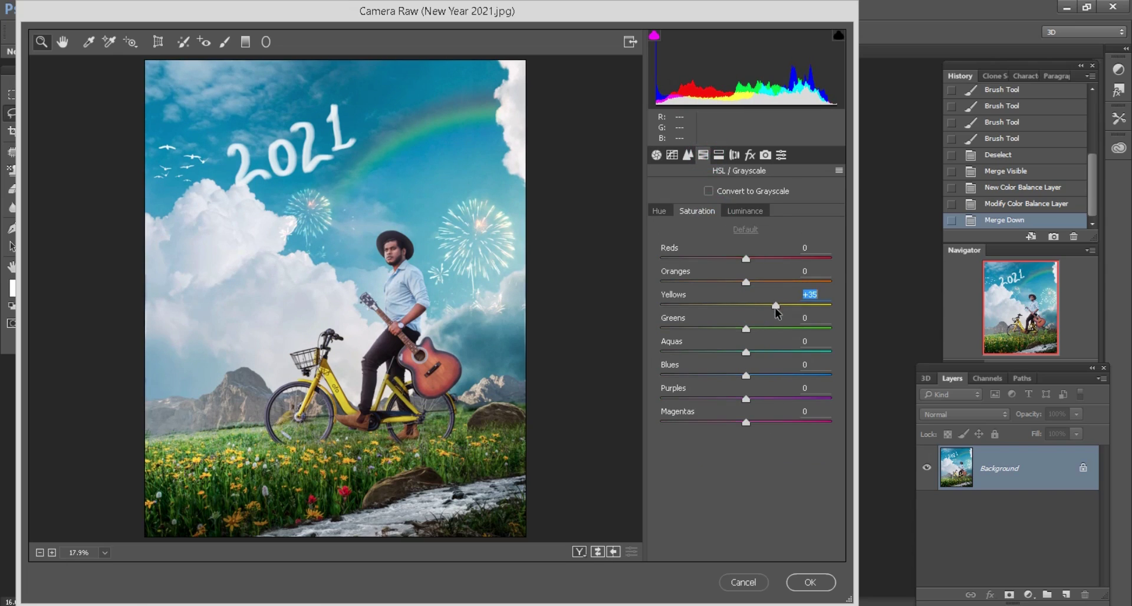
Step: Raise yellow (+30), aqua and red saturation, apply, and open the butterflies image
drag(775, 307, 770, 306)
mouse_move(748, 351)
mouse_down()
mouse_move(768, 352)
mouse_move(779, 375)
mouse_move(770, 377)
mouse_up()
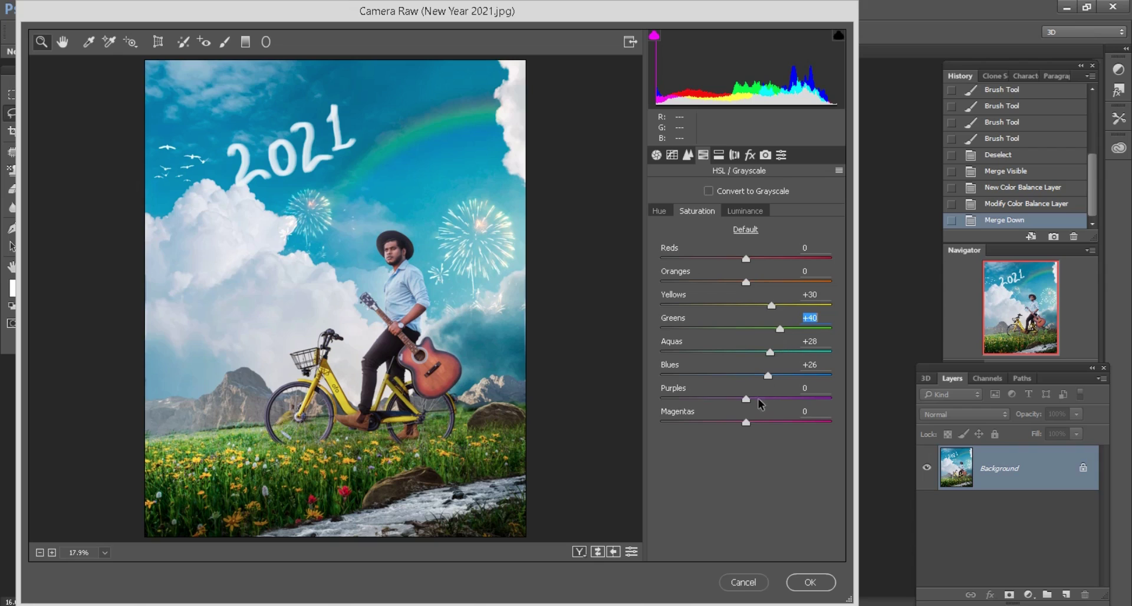
click(758, 258)
click(814, 582)
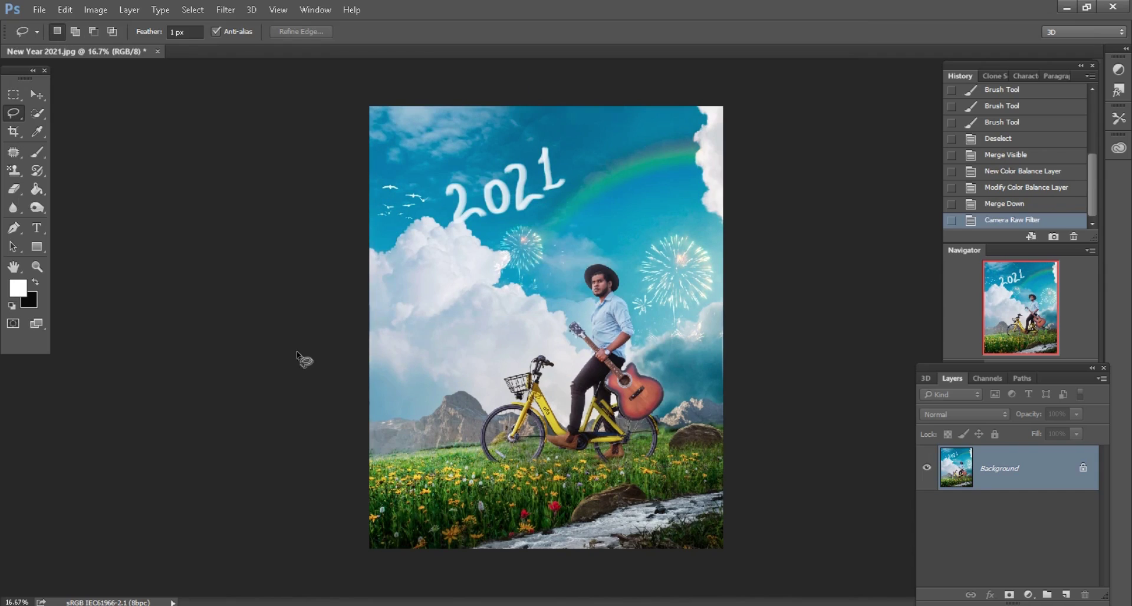
key(alt+Tab)
mouse_move(328, 109)
mouse_down()
mouse_move(330, 601)
mouse_move(698, 37)
mouse_up()
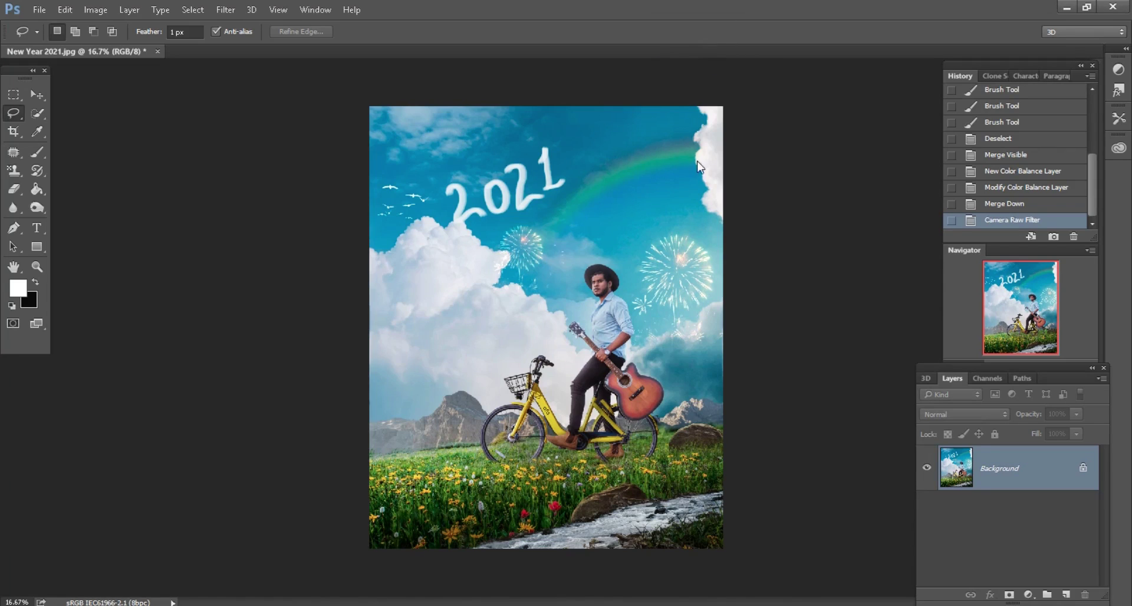
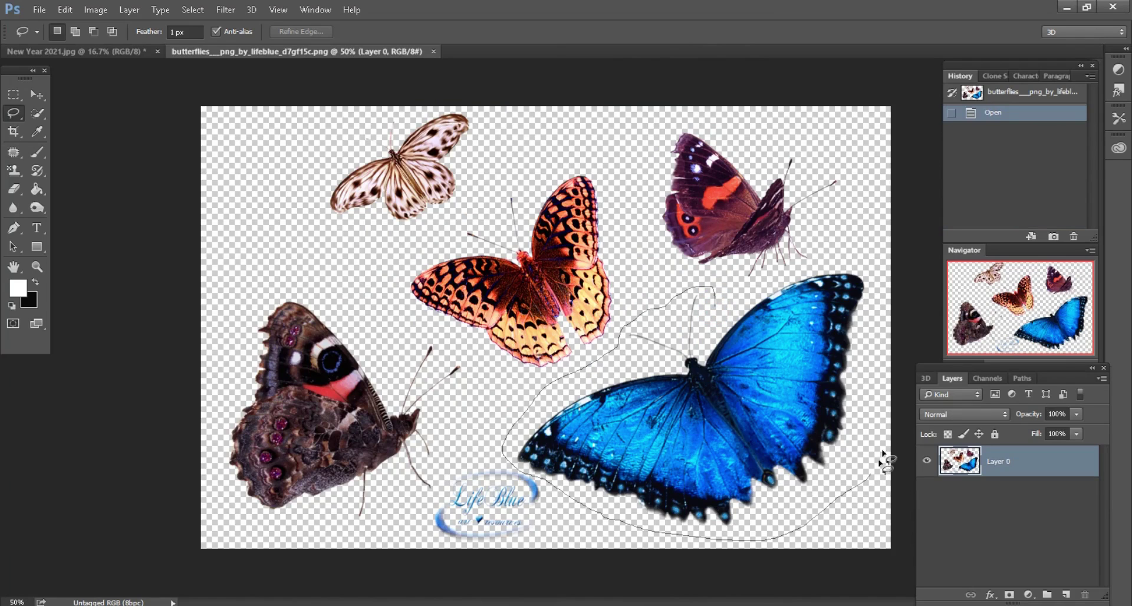
Step: Lasso the blue butterfly, drag it into New Year 2021.jpg and convert it to a smart object
drag(793, 280, 797, 284)
mouse_move(737, 330)
mouse_down()
mouse_move(146, 54)
mouse_move(501, 357)
mouse_up()
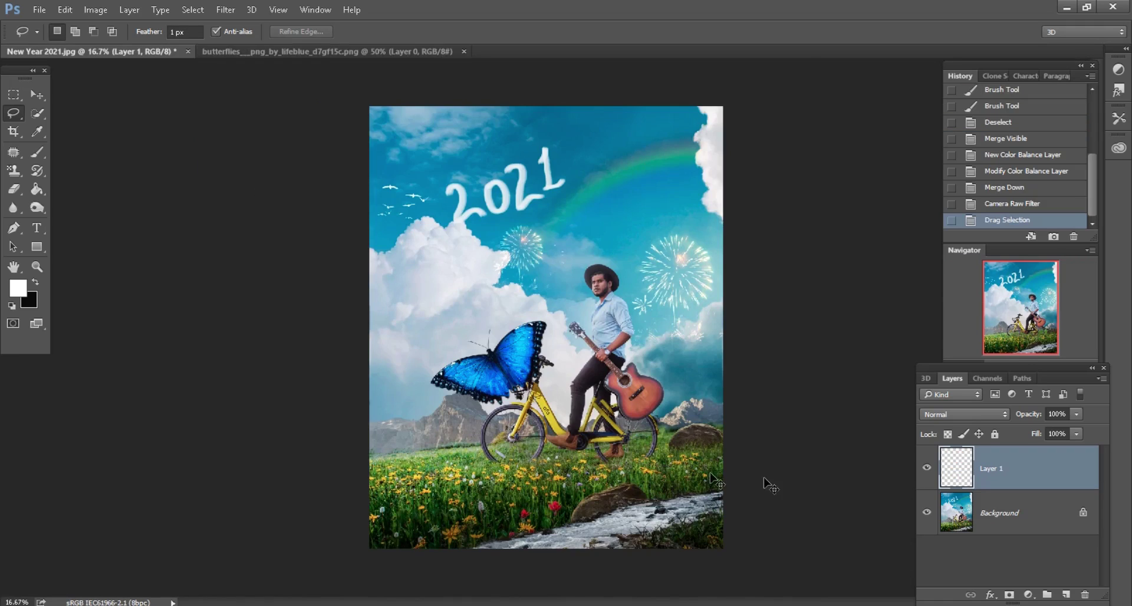
key(ctrl+plus)
key(ctrl+plus)
scroll(637, 453, down, 2)
right_click(1035, 474)
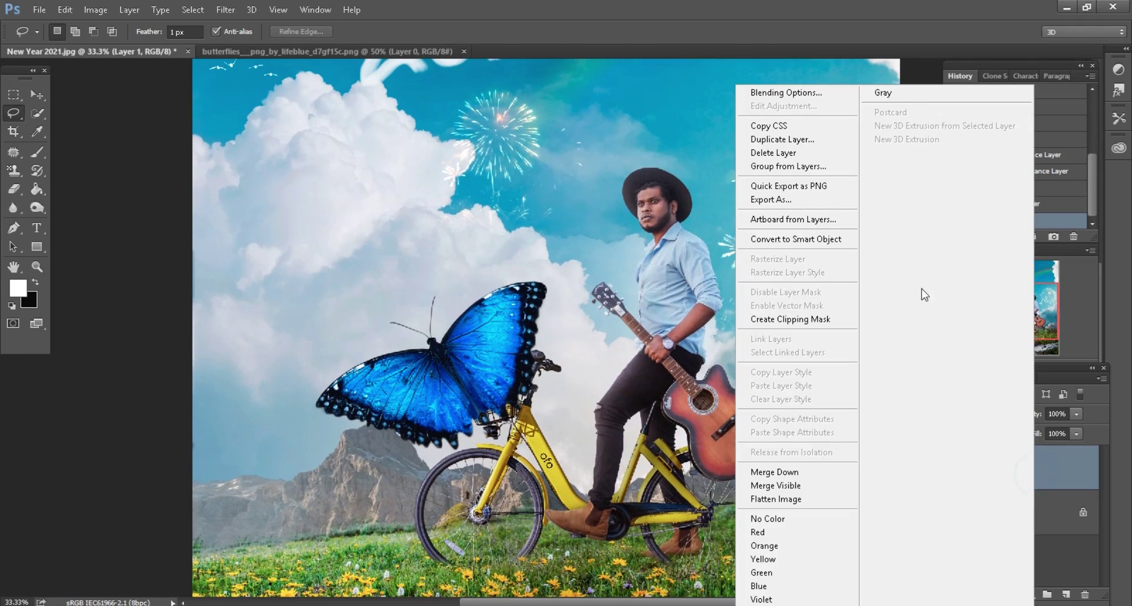
click(840, 241)
Step: Scale the blue butterfly to 13%, rotate it about 37°, and return to the butterflies sheet
scroll(518, 254, down, 1)
scroll(519, 254, down, 1)
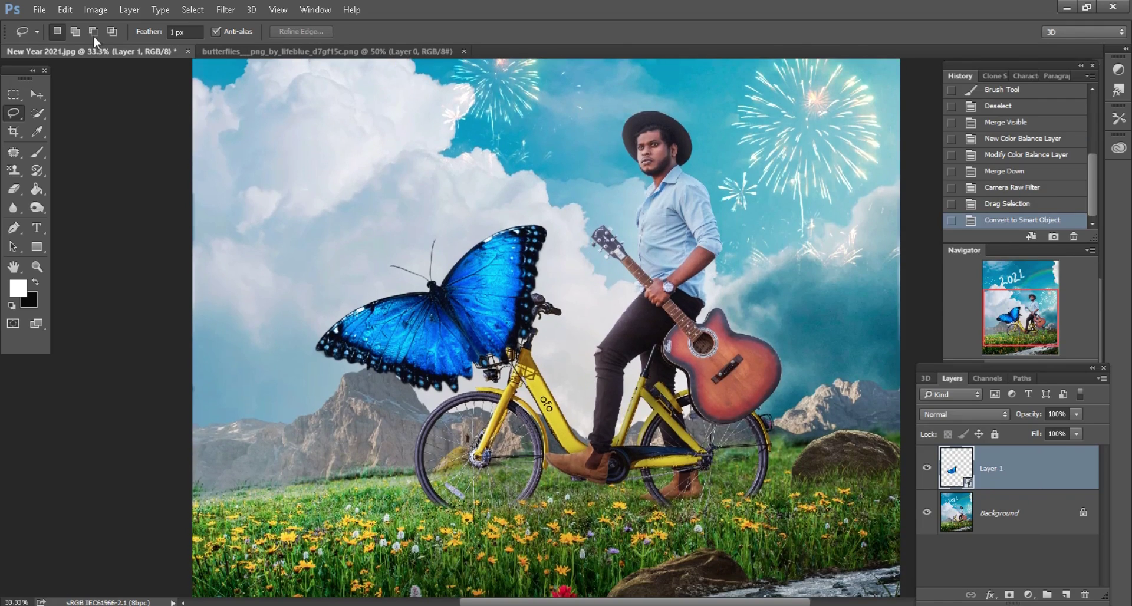
click(65, 9)
click(108, 286)
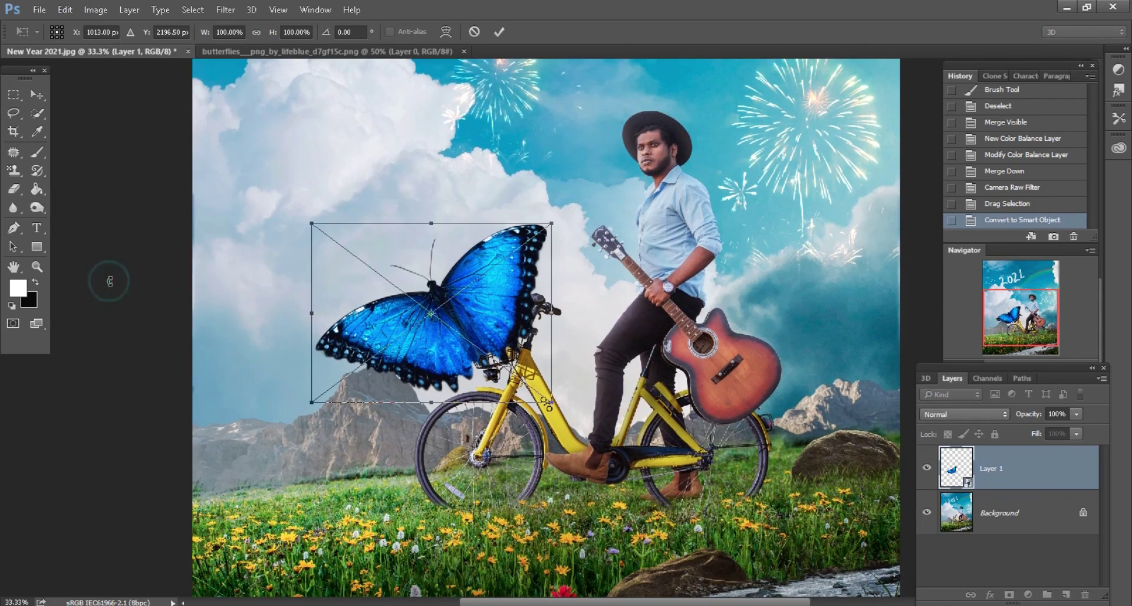
scroll(222, 283, down, 1)
scroll(236, 177, left, 1)
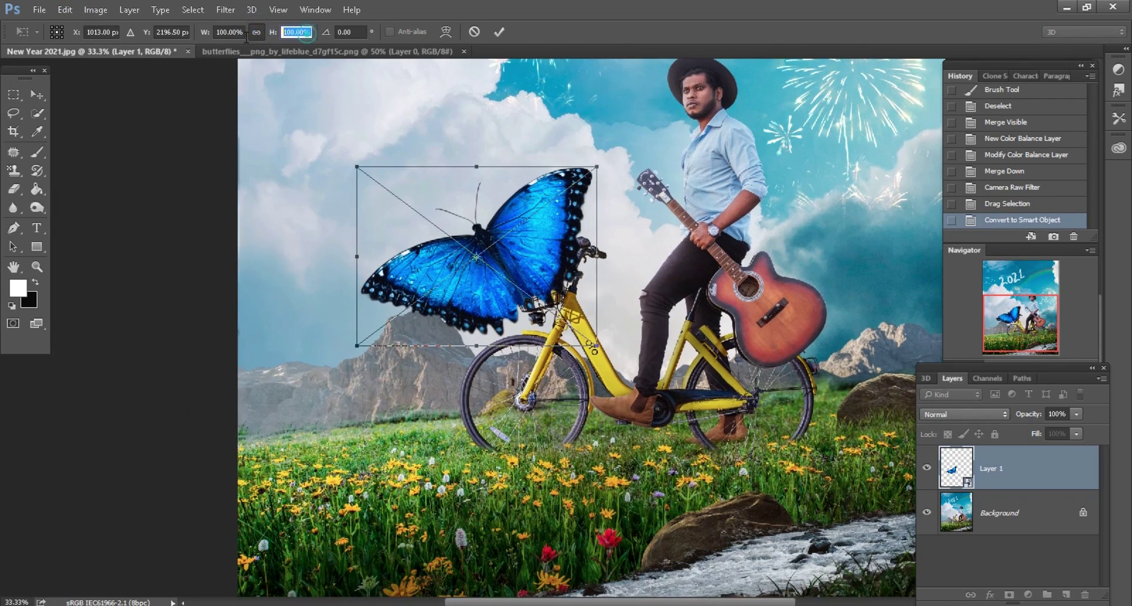
scroll(246, 35, down, 5)
scroll(248, 35, down, 9)
scroll(250, 36, down, 7)
scroll(253, 36, down, 20)
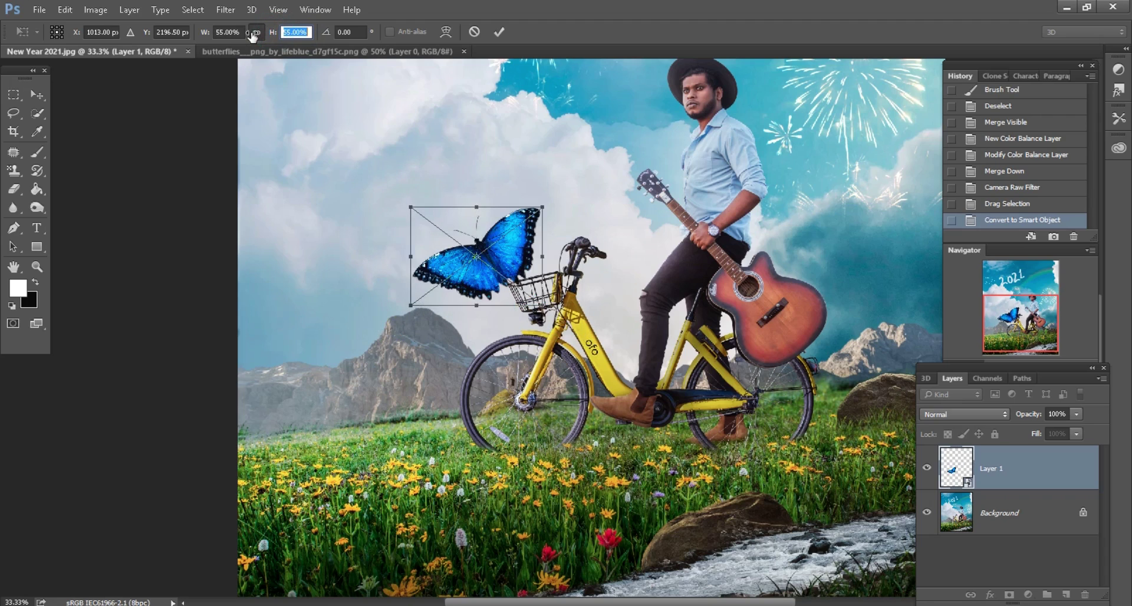
scroll(251, 35, down, 14)
scroll(239, 35, down, 14)
scroll(224, 36, down, 13)
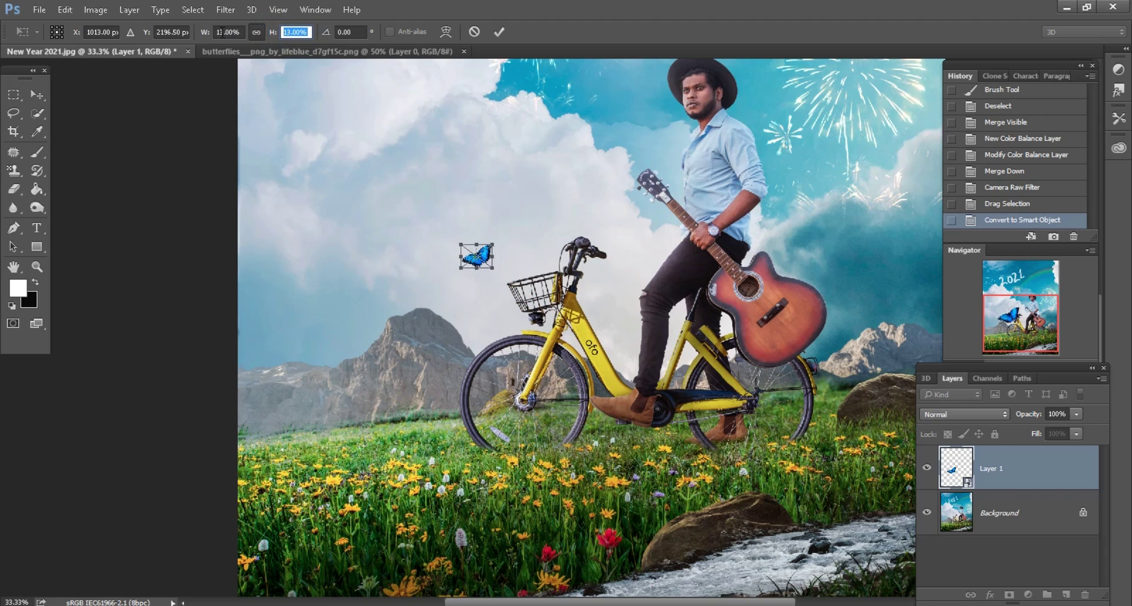
drag(533, 199, 534, 240)
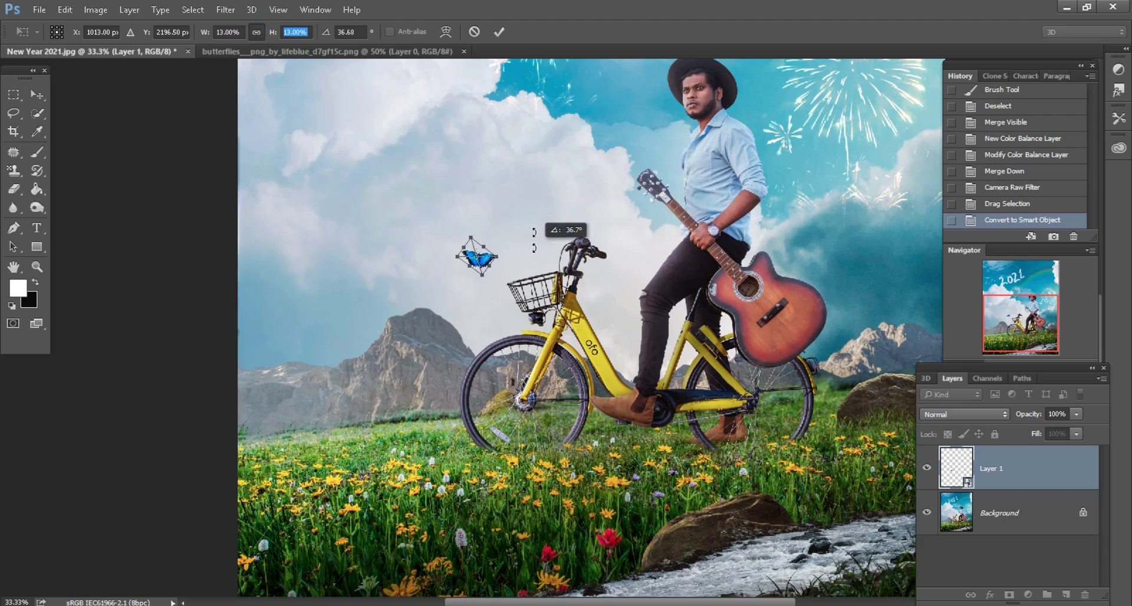
click(499, 32)
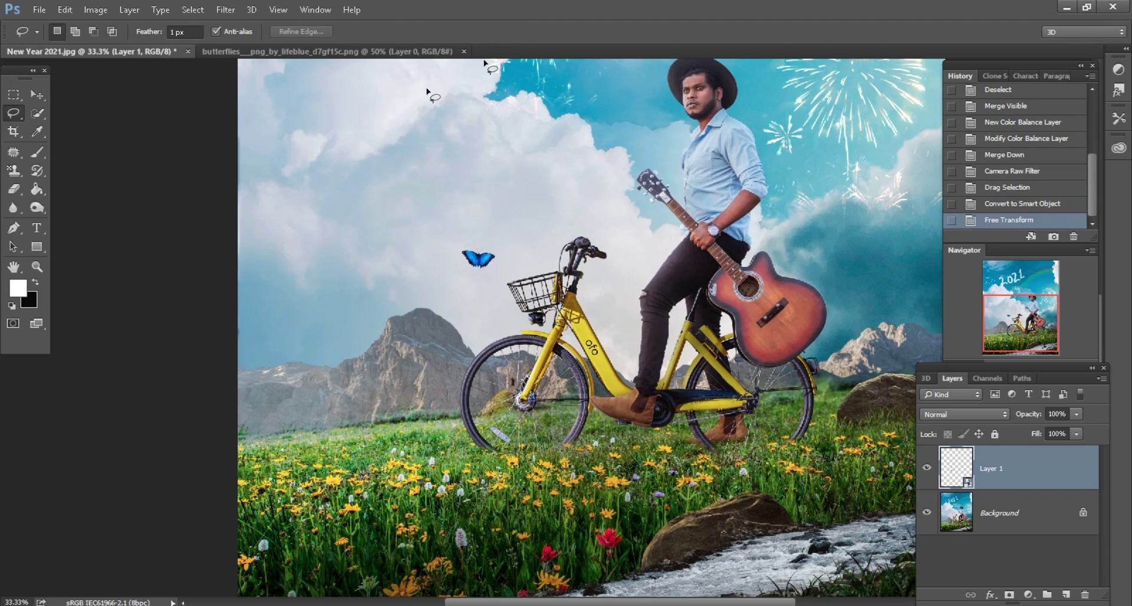
click(313, 51)
Step: Copy the orange butterfly into the New Year composite as a smart object
click(639, 269)
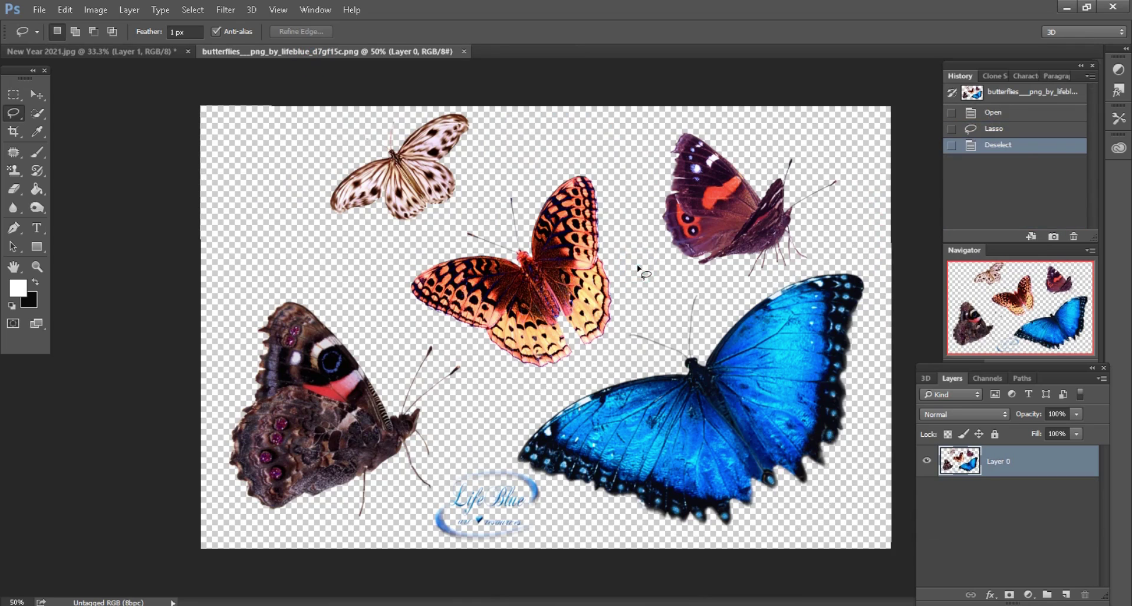
drag(612, 170, 474, 203)
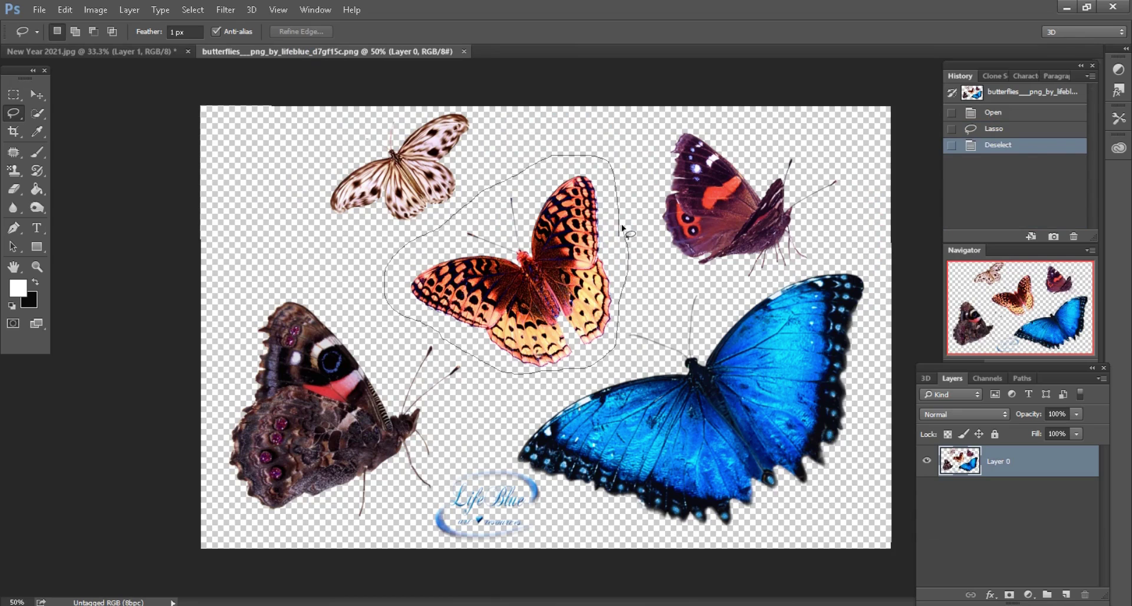
drag(622, 226, 625, 233)
click(37, 94)
mouse_move(552, 282)
mouse_down()
mouse_move(136, 56)
mouse_move(511, 227)
mouse_up()
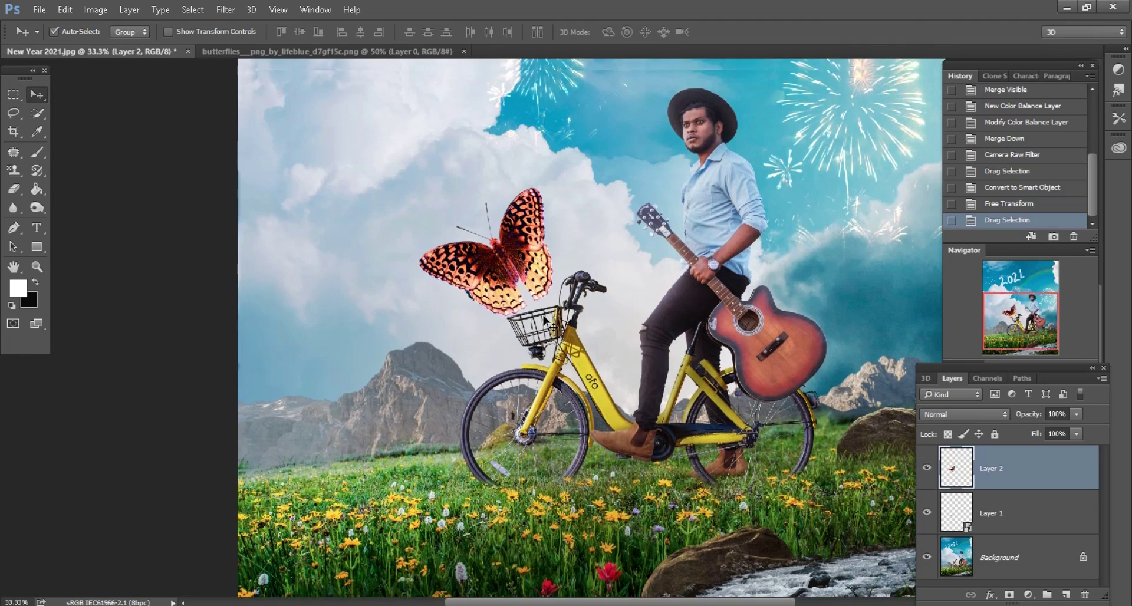
right_click(1026, 468)
click(780, 239)
Step: Tilt the orange butterfly, scale it proportionally to about 29%, and move it up and right
click(65, 10)
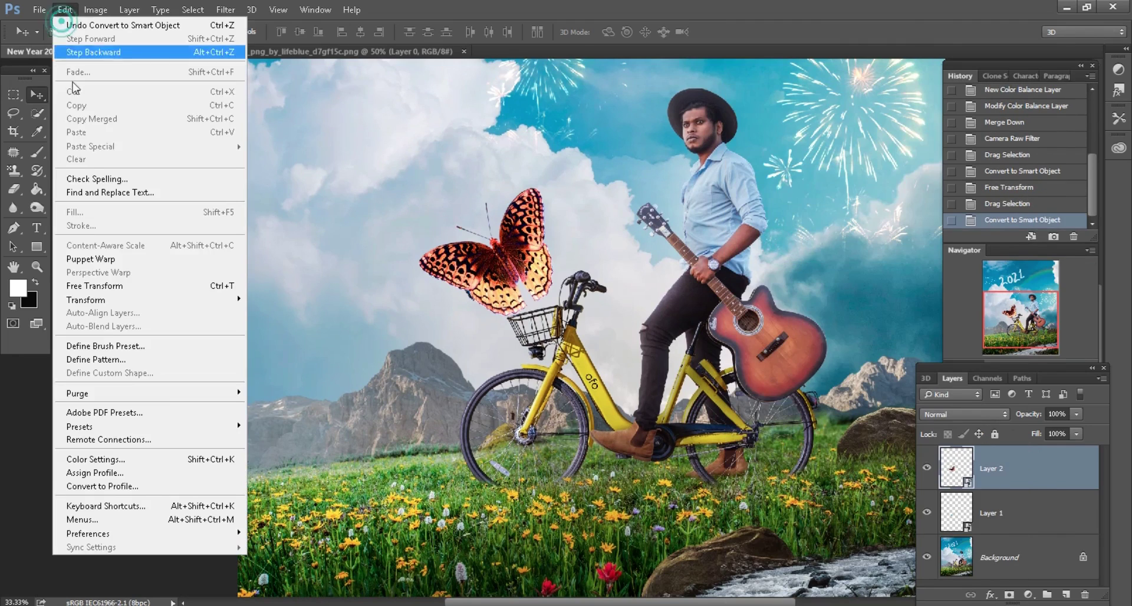
click(94, 285)
drag(589, 197, 602, 221)
click(256, 32)
double_click(227, 32)
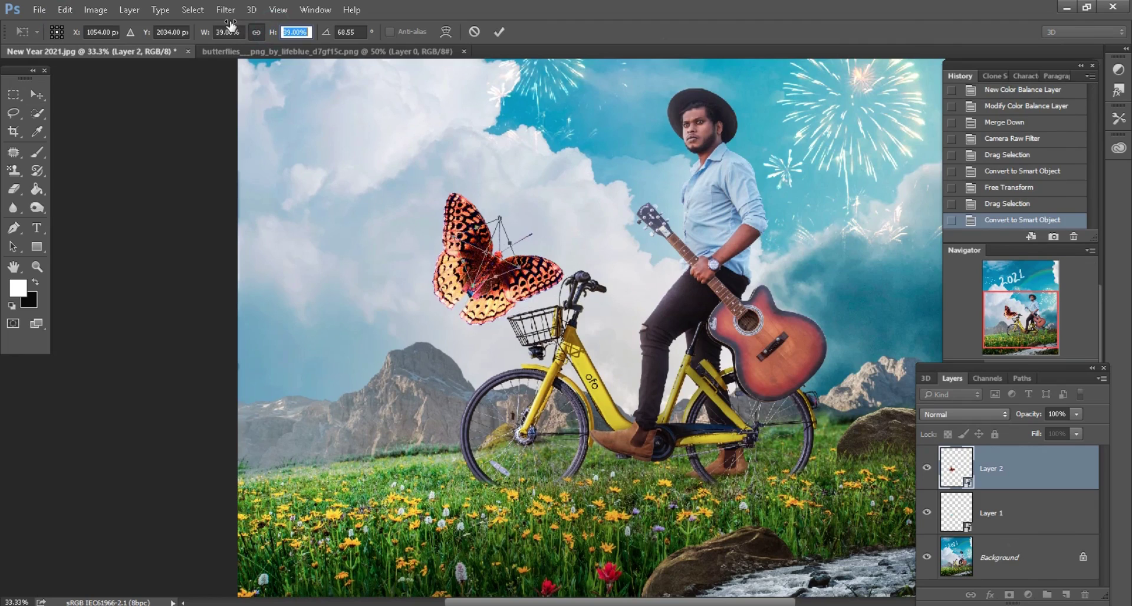
text(29)
key(Tab)
drag(224, 22, 217, 21)
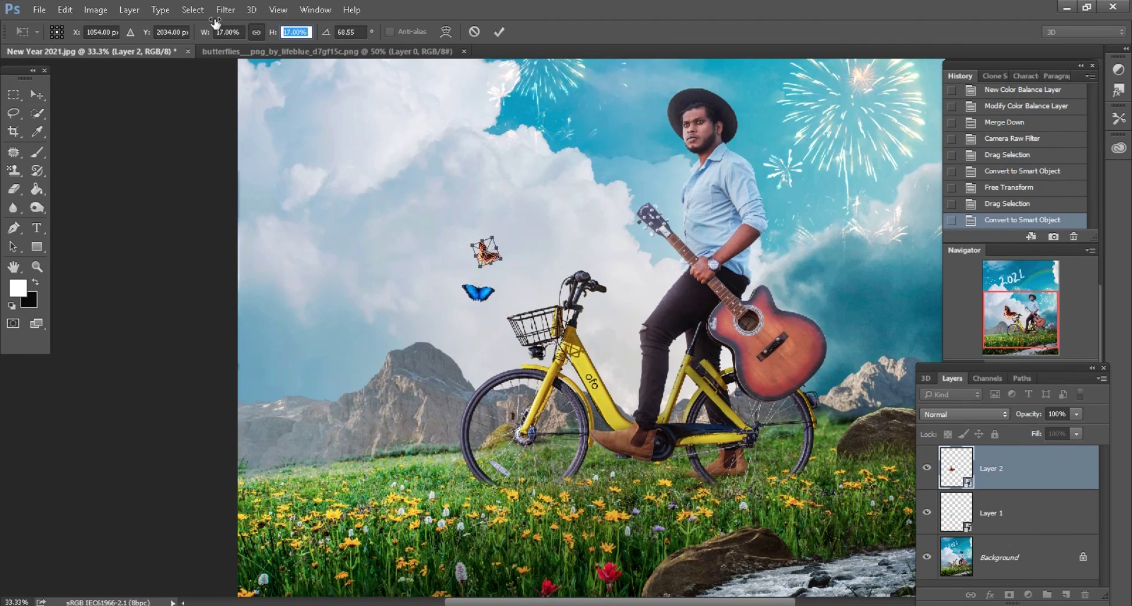
click(498, 31)
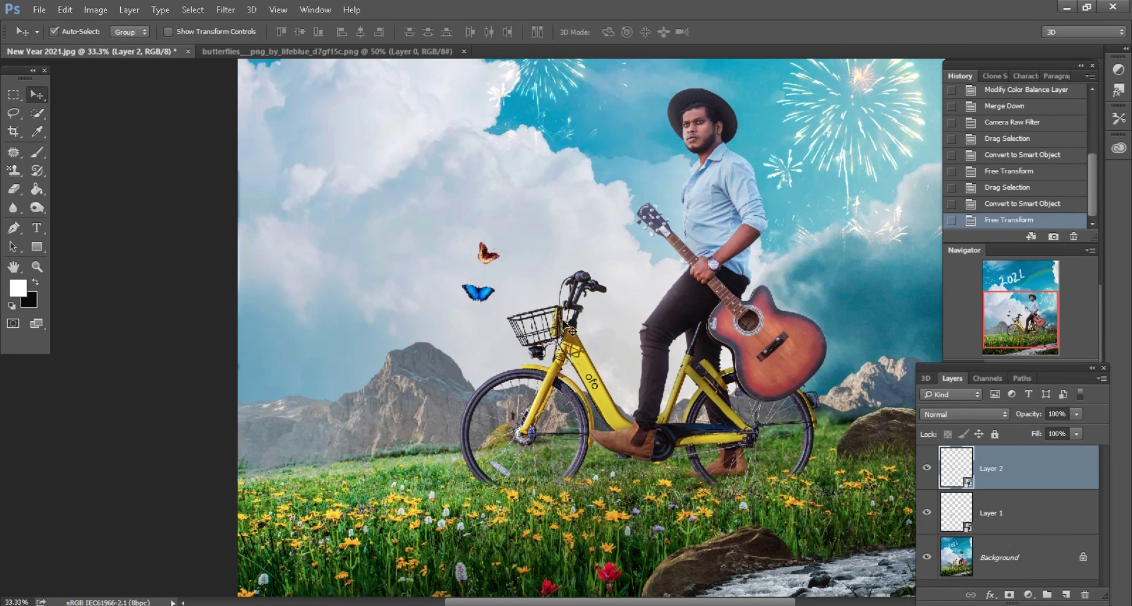
mouse_move(536, 302)
mouse_down()
mouse_move(559, 269)
mouse_move(519, 210)
mouse_up()
click(53, 31)
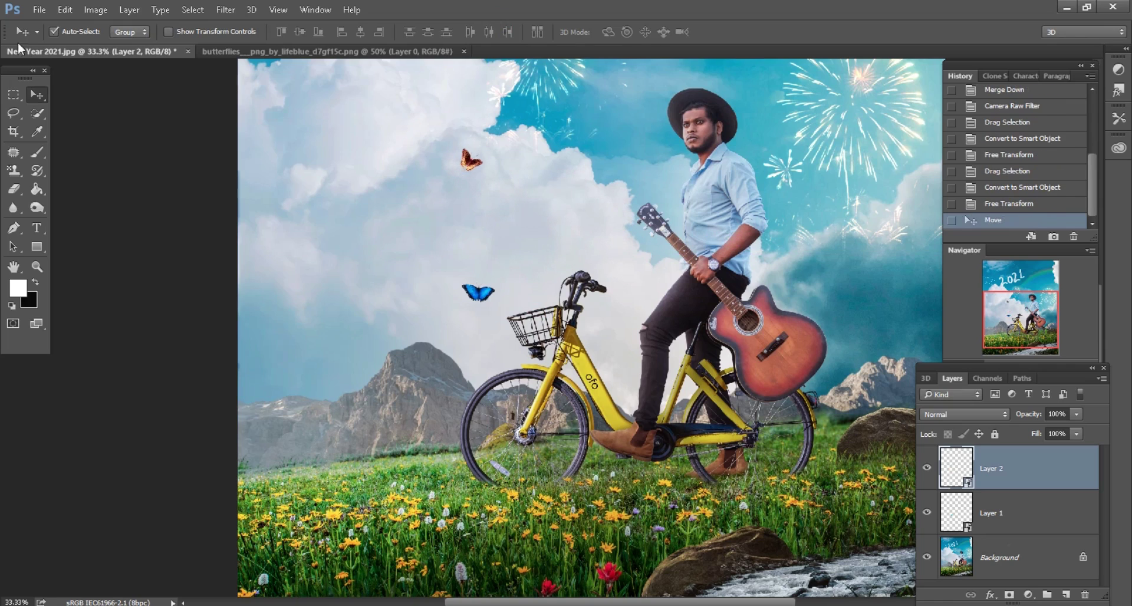
Step: Shrink the orange butterfly slightly more and raise it higher in the sky
click(65, 10)
click(105, 286)
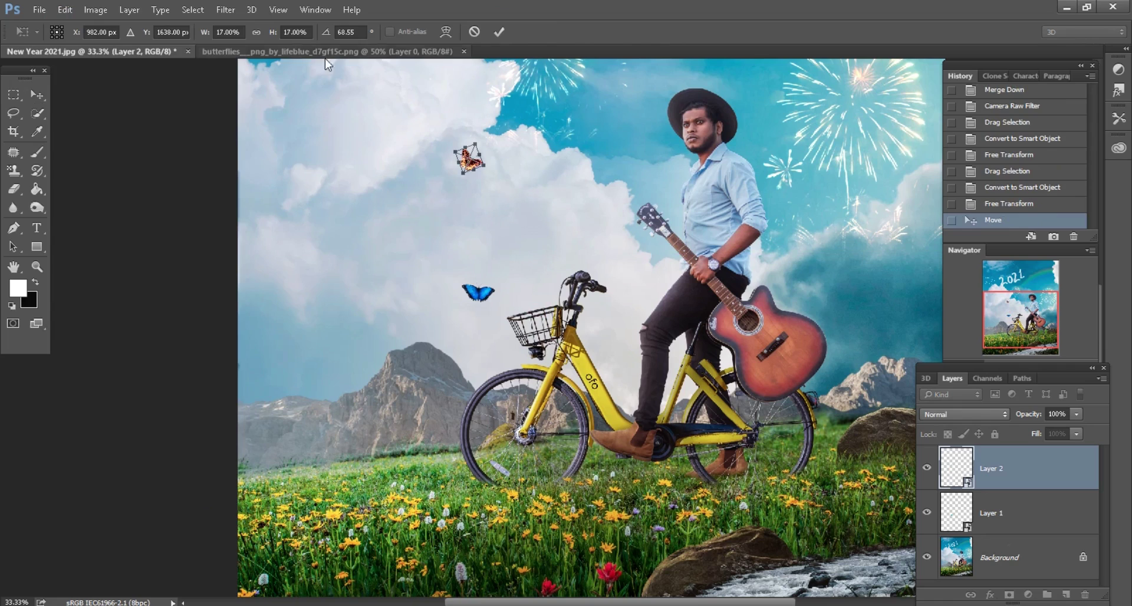
click(295, 32)
key(Down)
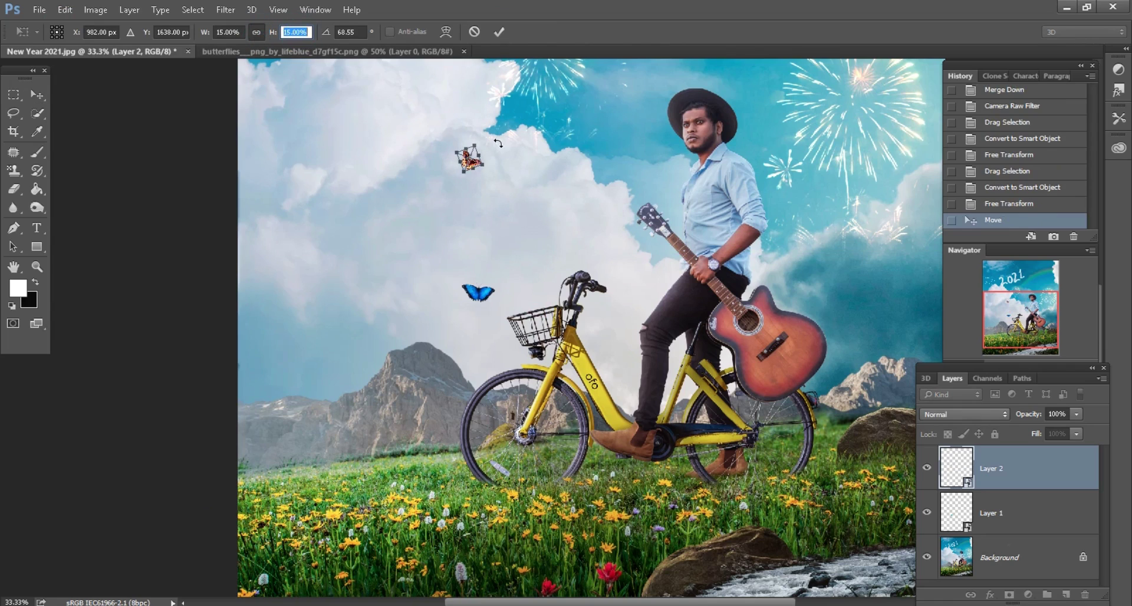
click(499, 32)
drag(484, 176, 487, 170)
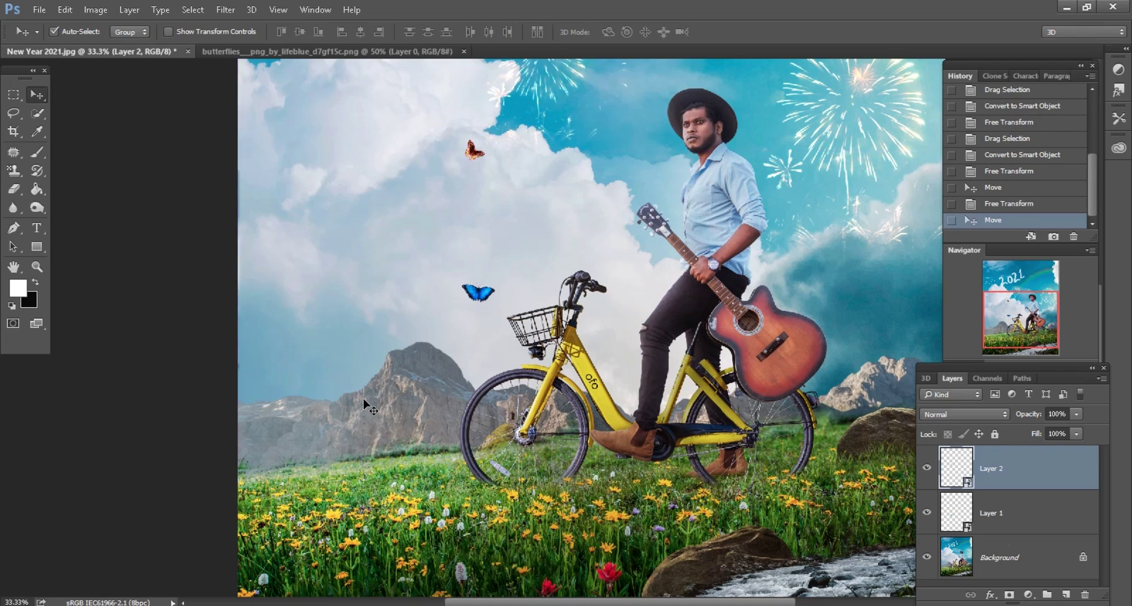
scroll(369, 407, down, 2)
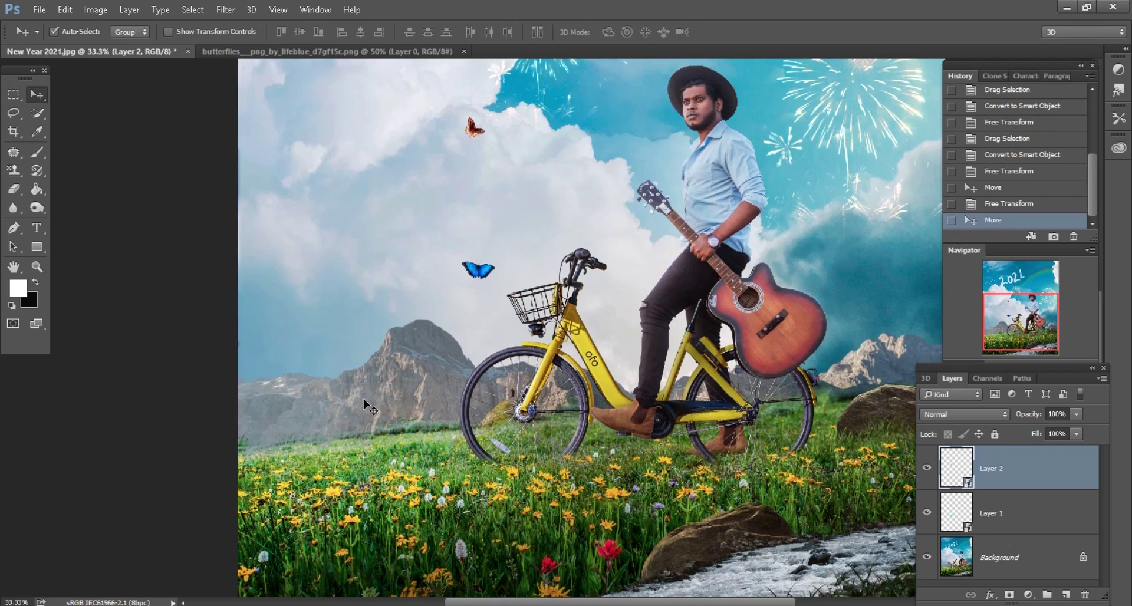
Step: Close the blue butterflies image and open butterflies_5_png_stock_by_roy3d_d6u4jbu.png in Photoshop
click(294, 51)
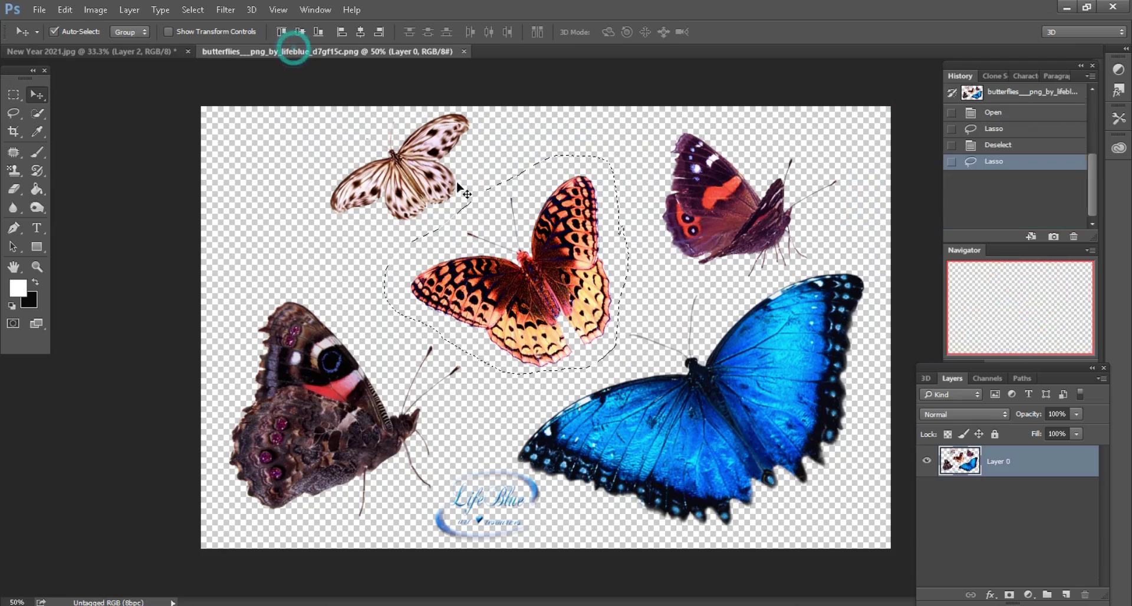
click(464, 52)
click(157, 602)
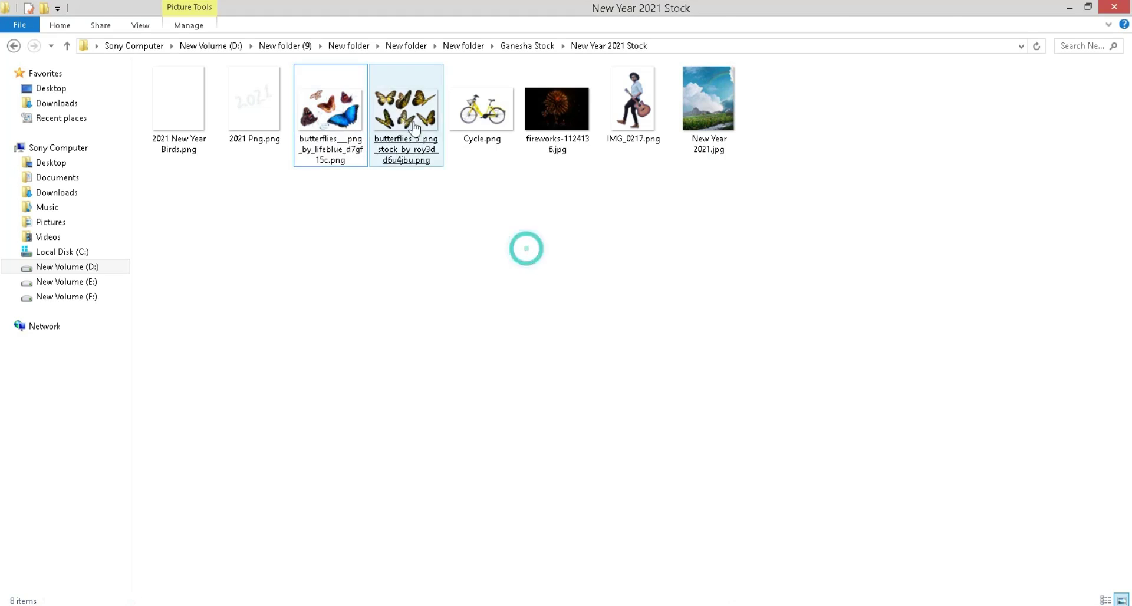
mouse_move(406, 109)
mouse_down()
mouse_move(314, 603)
mouse_move(631, 211)
mouse_up()
click(19, 114)
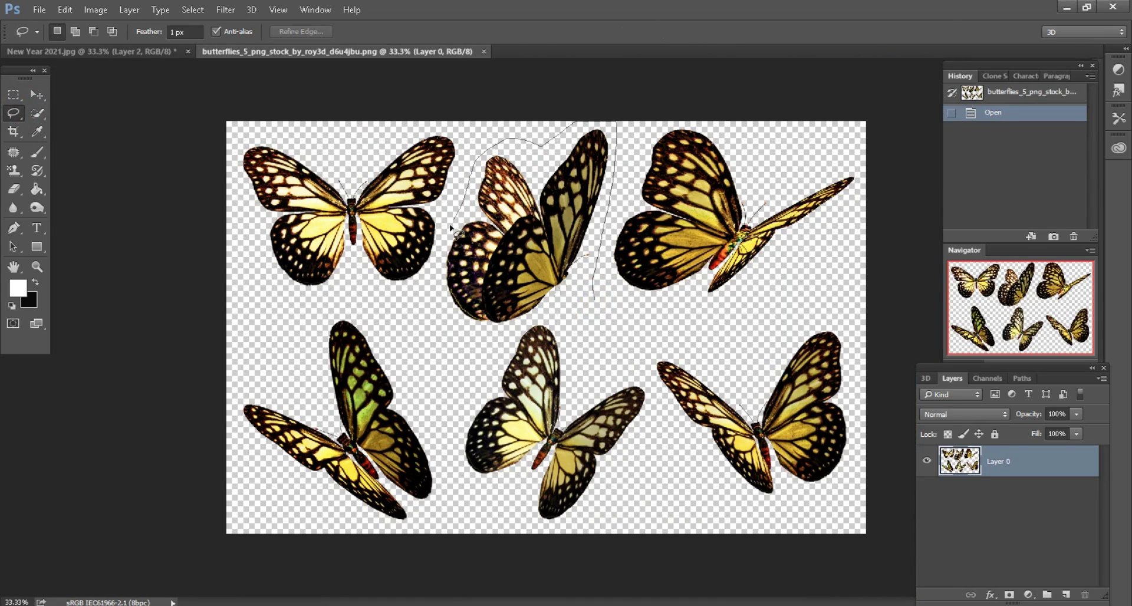
Step: Lasso the top-centre yellow butterfly, drag it into New Year 2021 and make it a smart object
drag(559, 317, 584, 304)
mouse_move(531, 236)
mouse_down()
mouse_move(498, 346)
mouse_move(511, 354)
mouse_up()
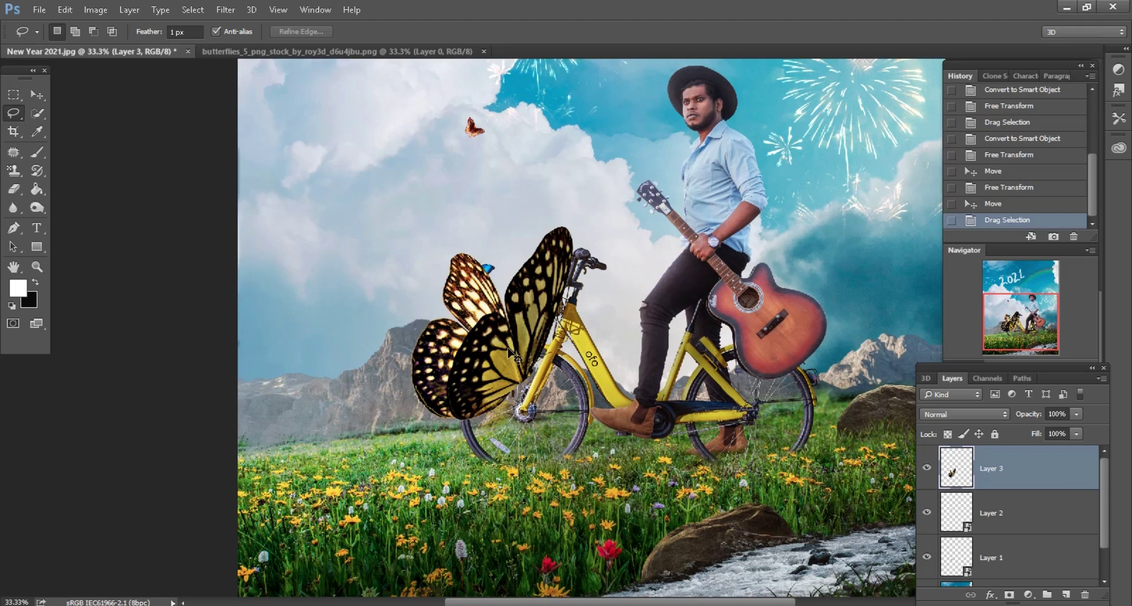
right_click(1056, 475)
click(831, 240)
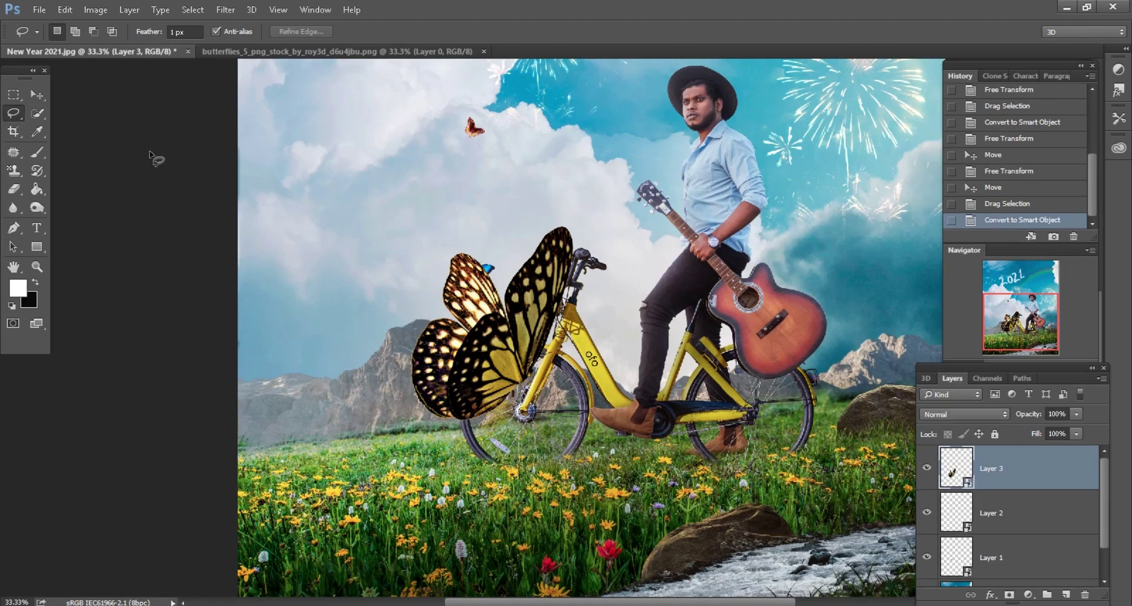
Step: Shrink the yellow butterfly to about 21% and move it into the sky beside the man
click(64, 8)
click(114, 286)
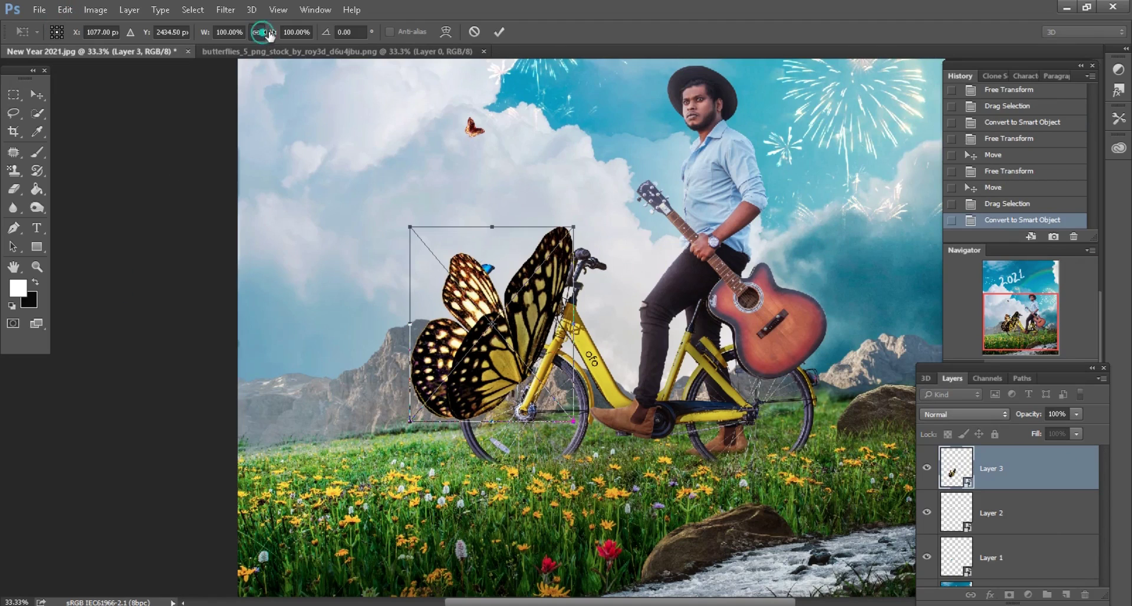
click(268, 32)
drag(207, 31, 213, 30)
key(Return)
key(l)
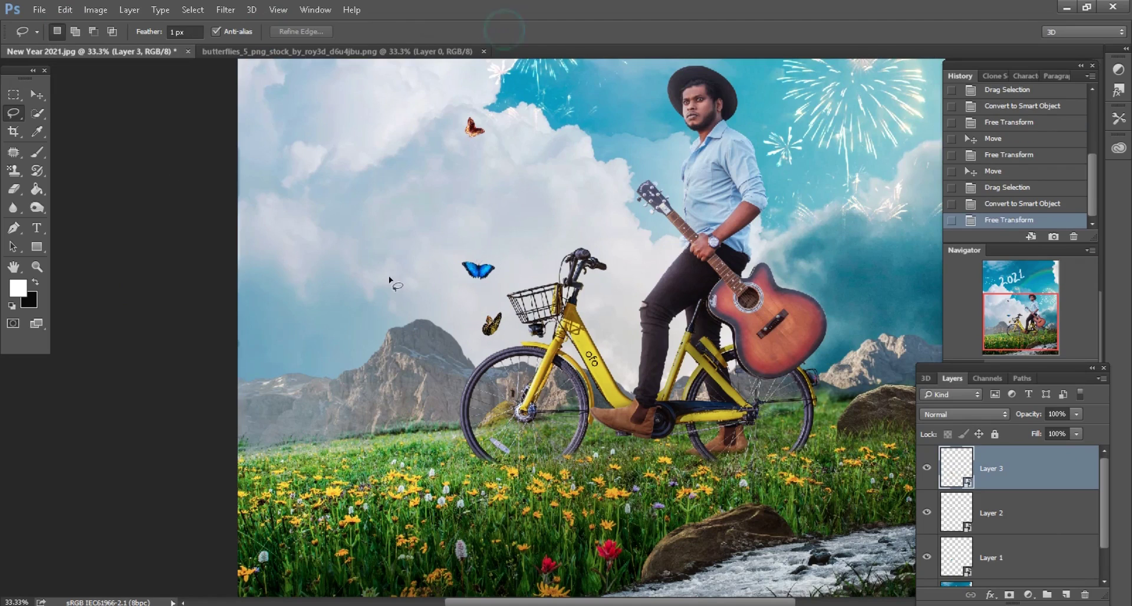
click(44, 99)
drag(492, 324, 581, 212)
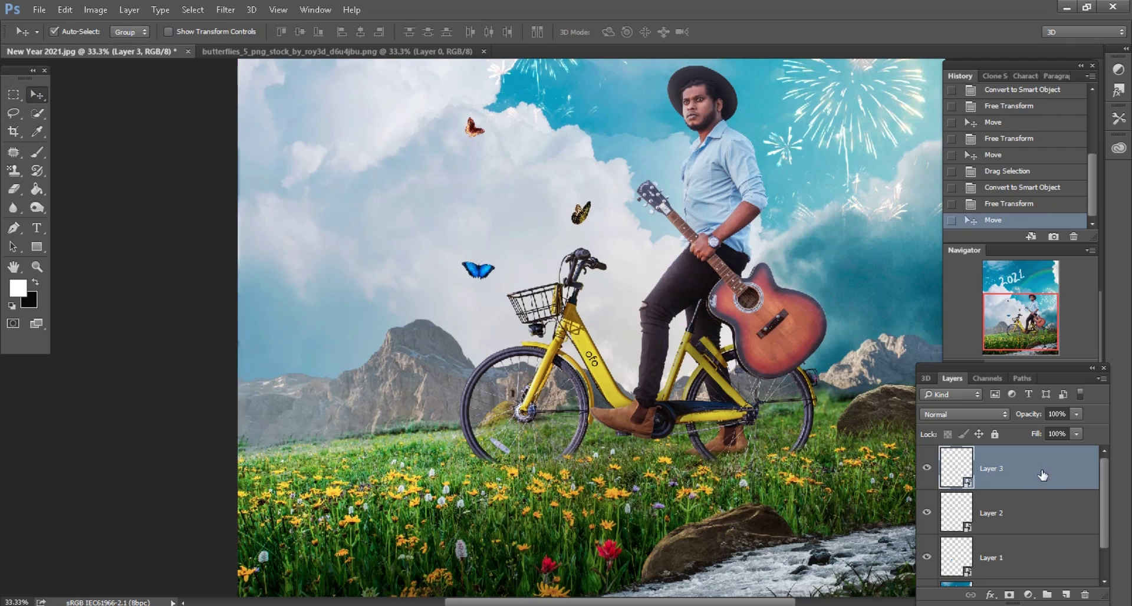
Step: Duplicate the small butterfly and place the copy lower left near the front wheel
drag(1042, 475, 1066, 595)
mouse_move(628, 303)
mouse_down()
mouse_move(588, 332)
mouse_move(506, 436)
mouse_up()
key(ctrl+plus)
key(ctrl+plus)
key(ctrl+plus)
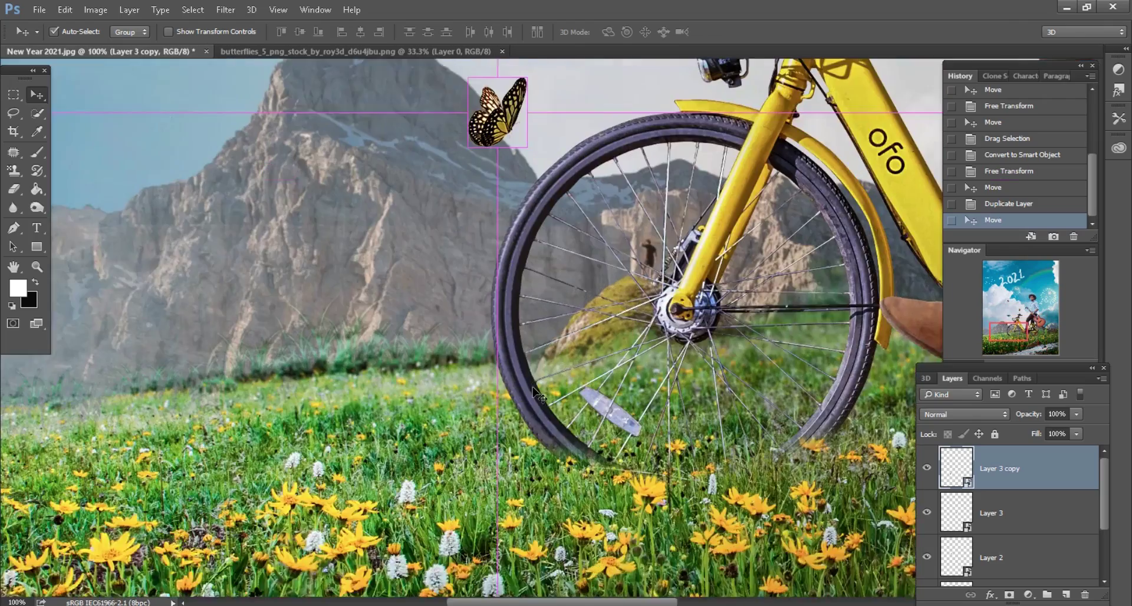
key(ctrl+minus)
key(ctrl+plus)
key(ctrl+plus)
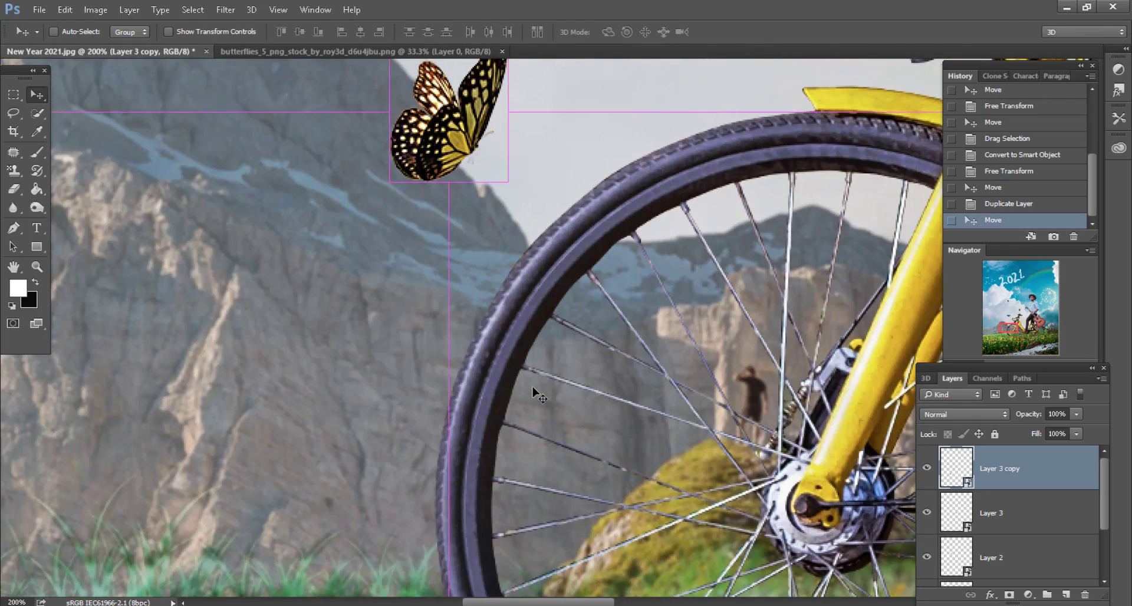
key(ctrl+minus)
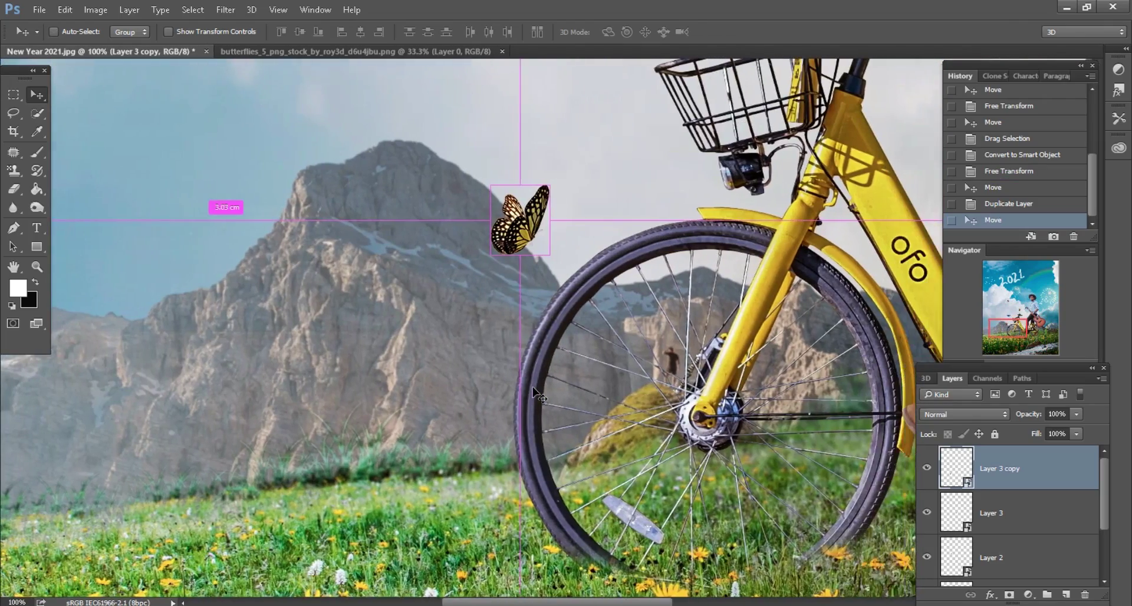
Step: Shrink the copy to 9%, set it on the front wheel's rim, and duplicate that layer
click(65, 9)
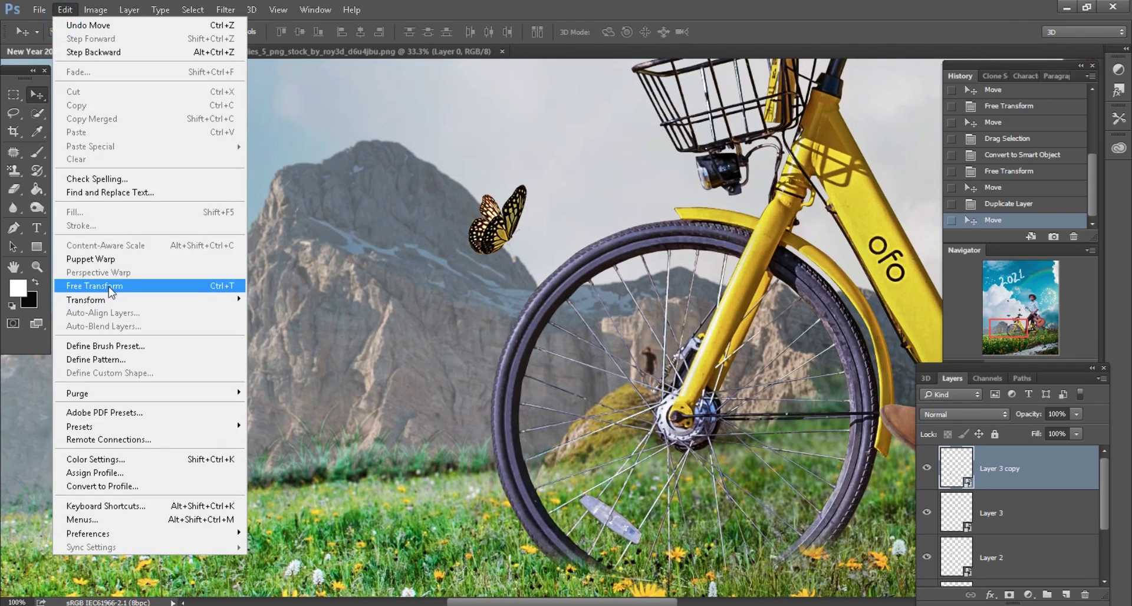
click(110, 286)
click(256, 33)
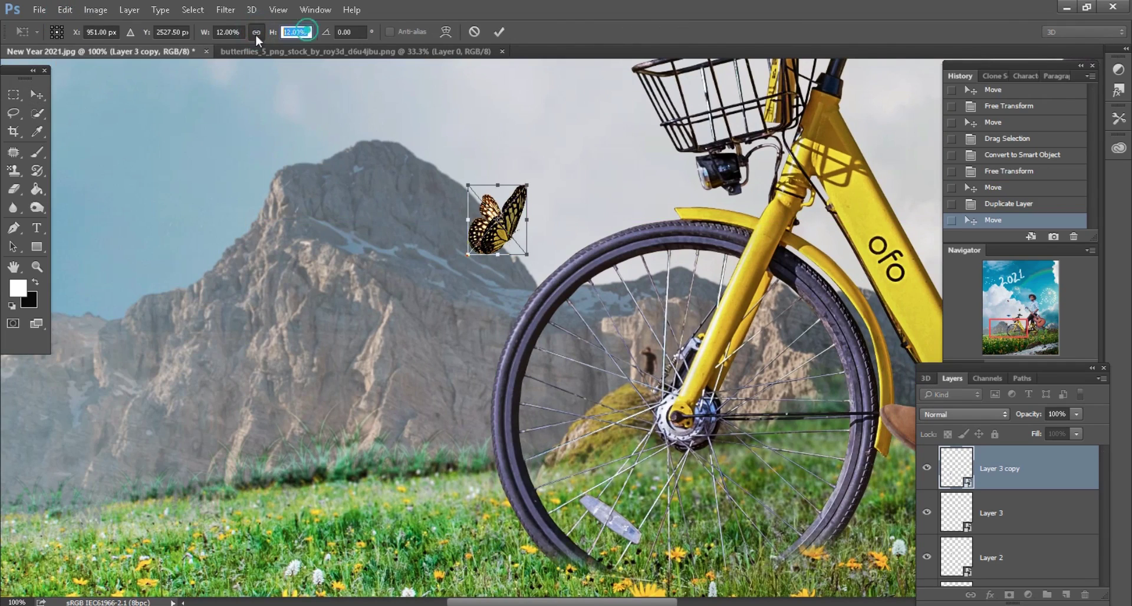
key(ctrl+minus)
key(Down)
key(Down)
key(Down)
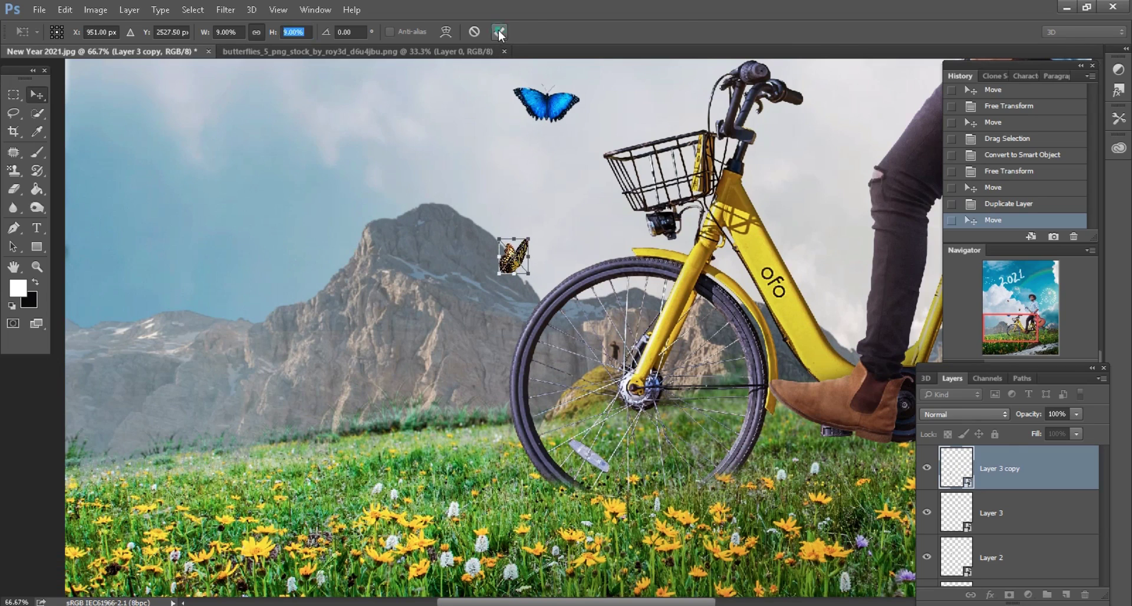
key(Return)
scroll(595, 358, down, 1)
drag(594, 359, 579, 398)
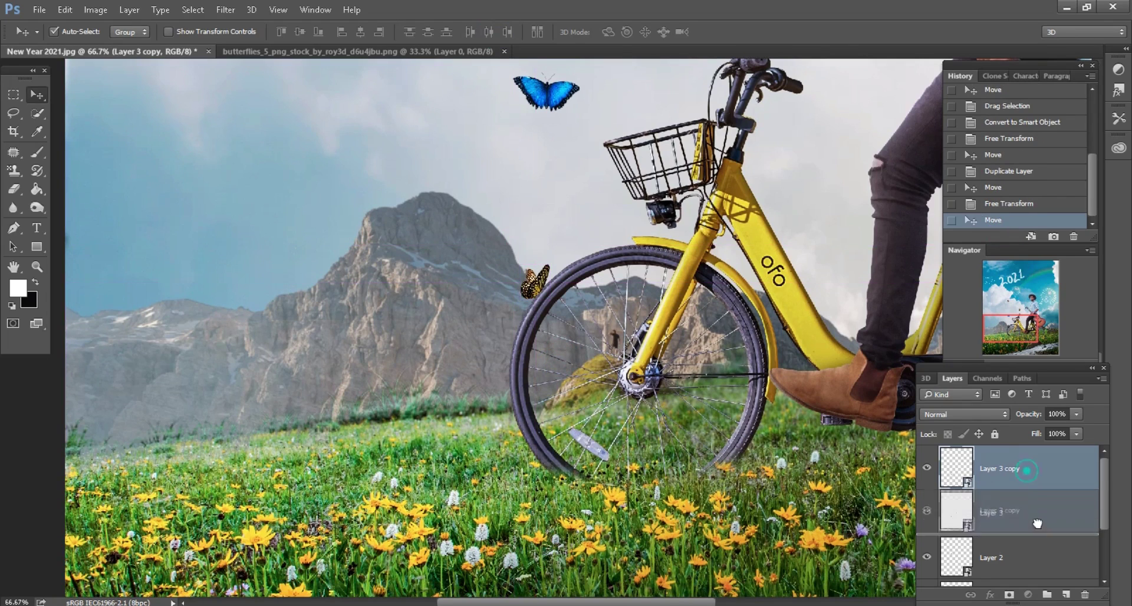
drag(1003, 468, 1068, 596)
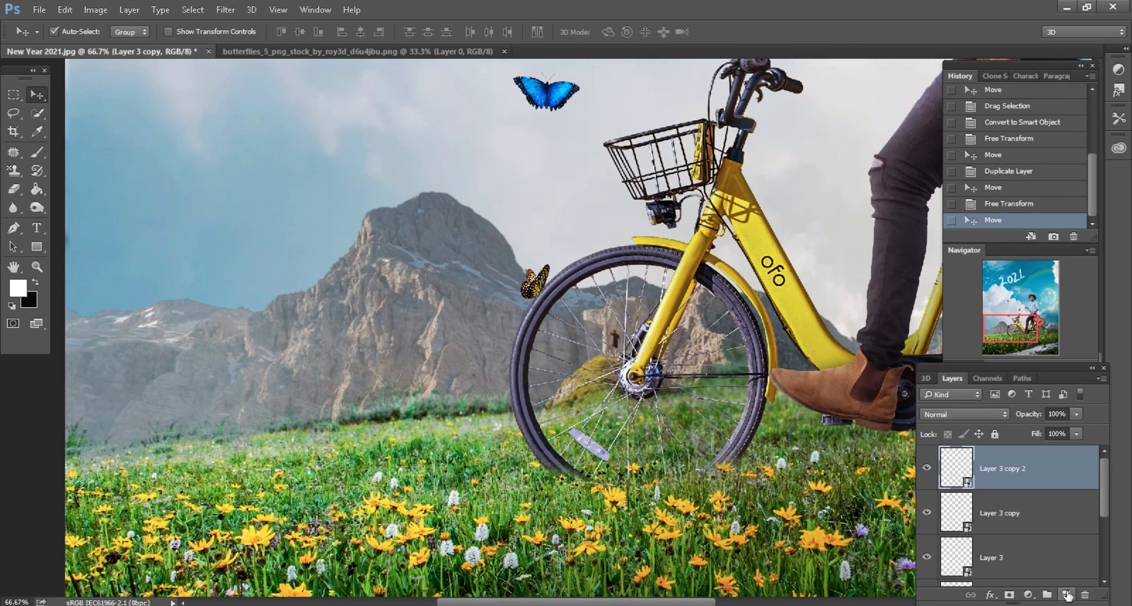
Step: Darken the butterfly copy to solid black with Hue/Saturation and rasterize it
click(97, 10)
mouse_move(159, 45)
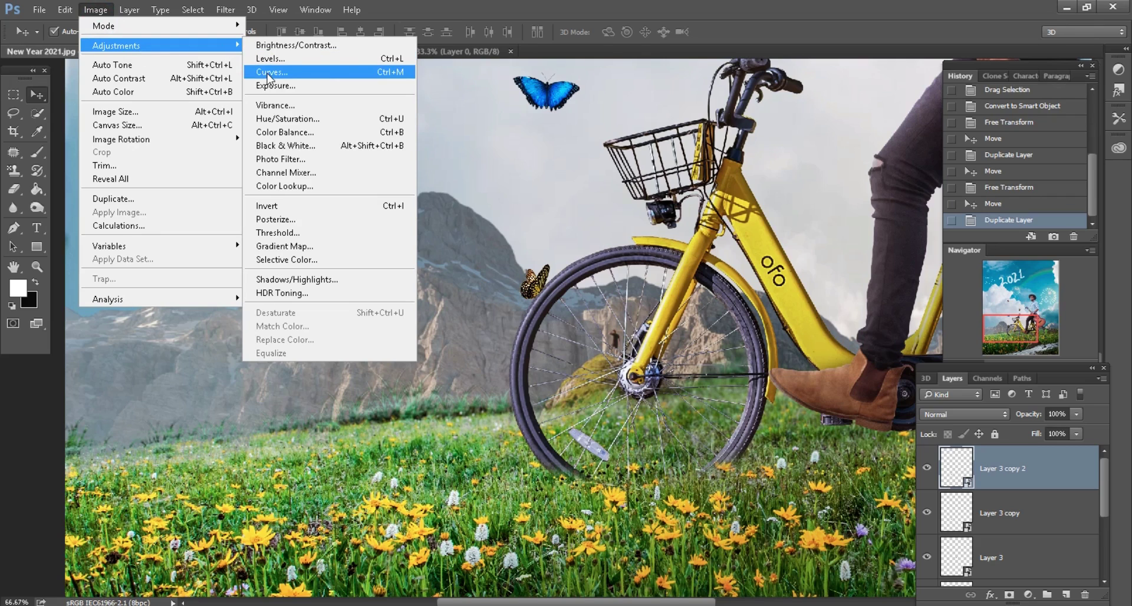
click(277, 118)
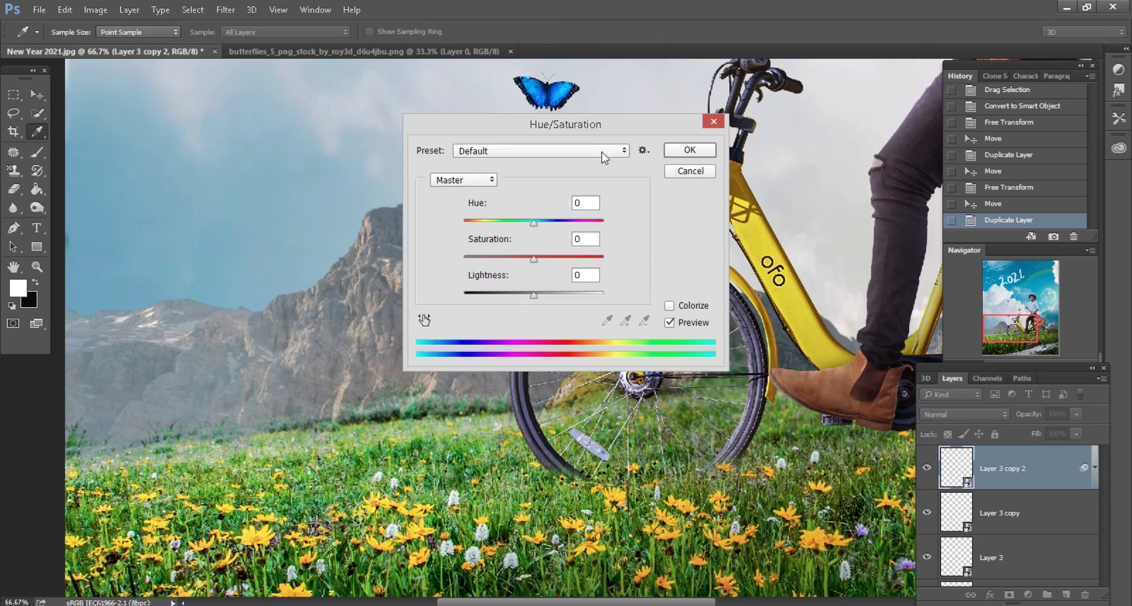
drag(595, 124, 828, 124)
drag(767, 295, 685, 293)
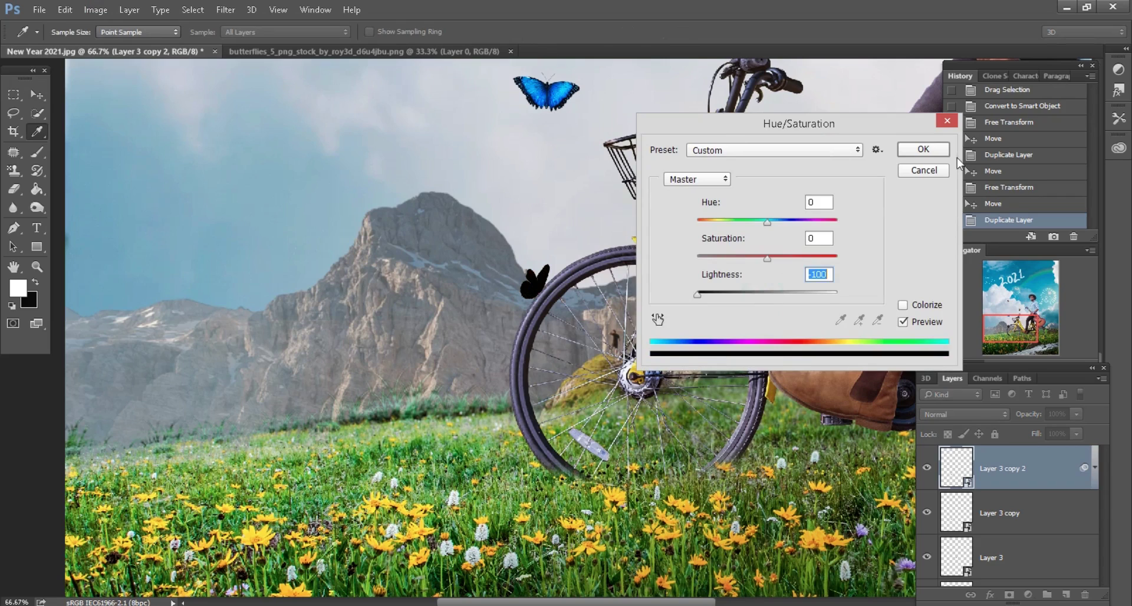
click(936, 156)
click(36, 151)
click(594, 280)
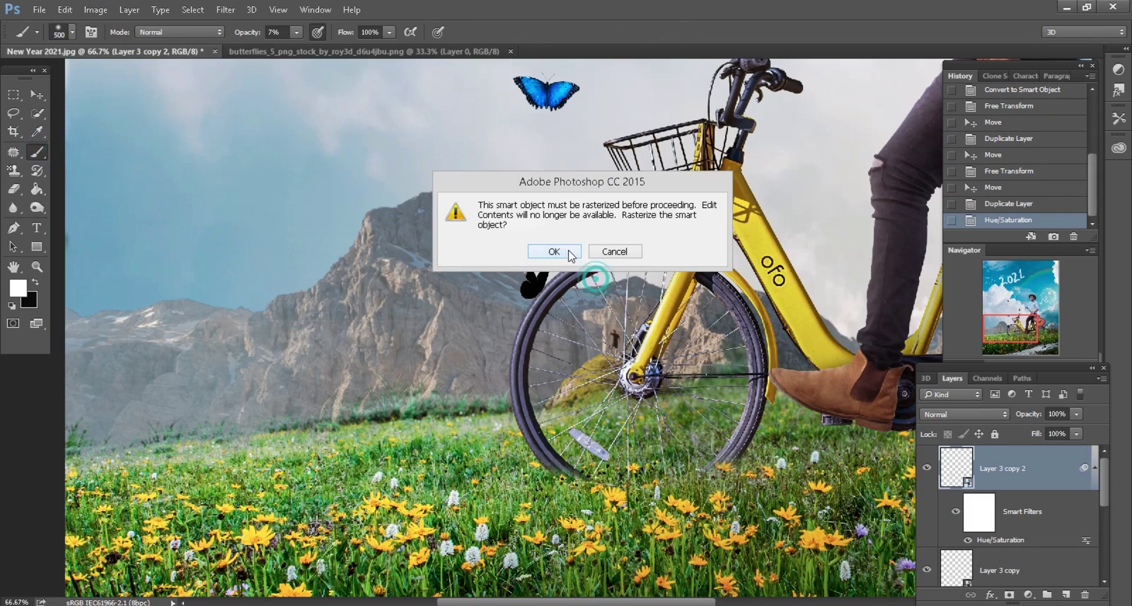
click(554, 251)
Step: Move the black copy below the original, then flip, skew and warp it into a tyre shadow
drag(1002, 471, 1002, 534)
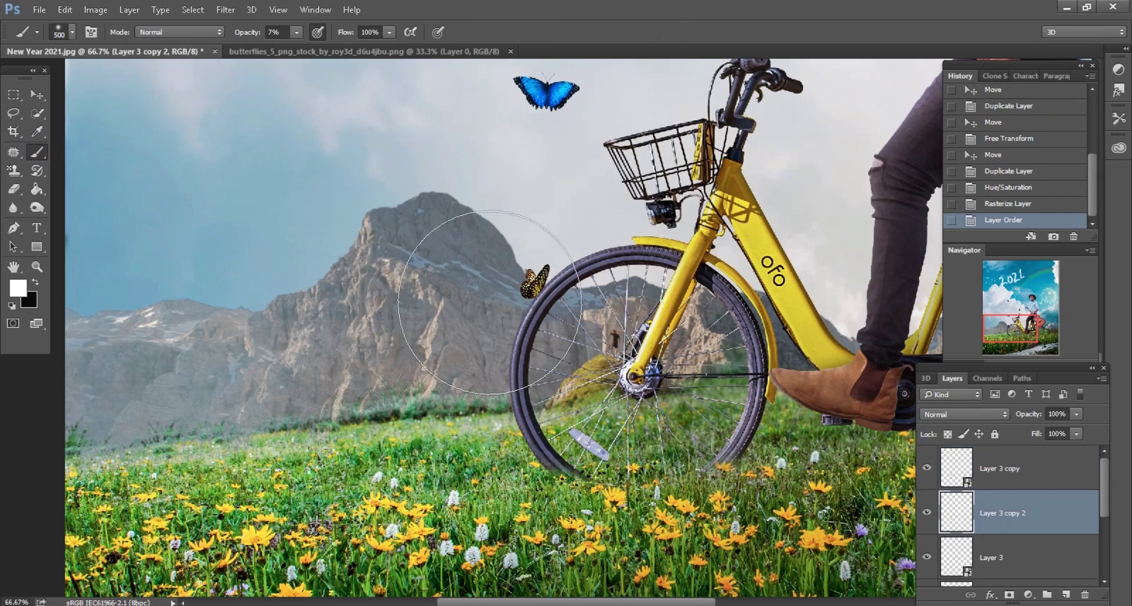
click(65, 9)
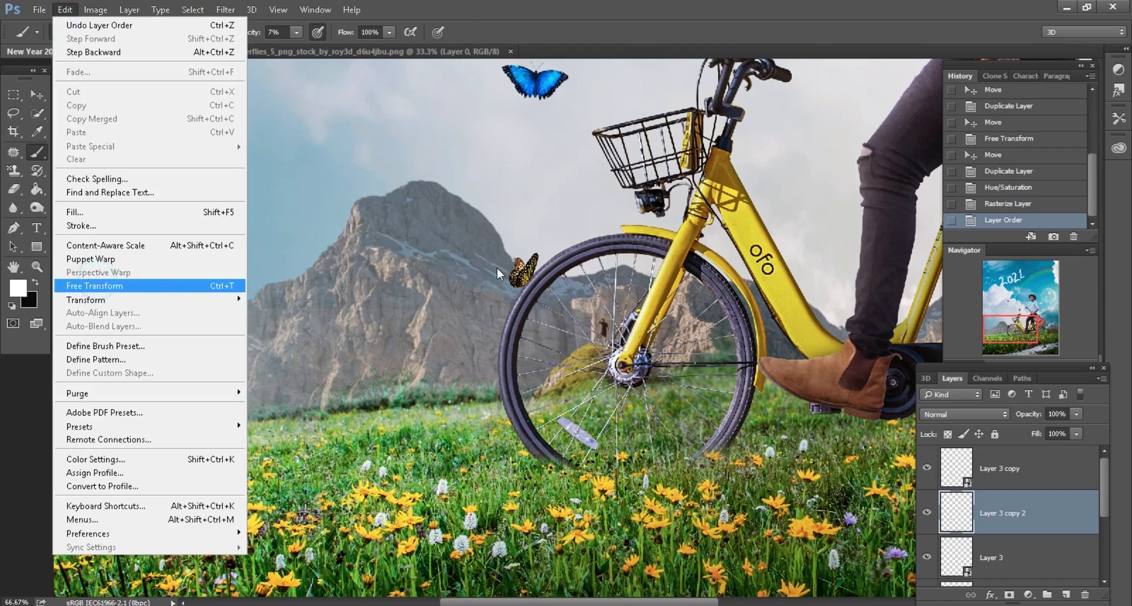
key(Return)
key(ctrl+plus)
key(ctrl+plus)
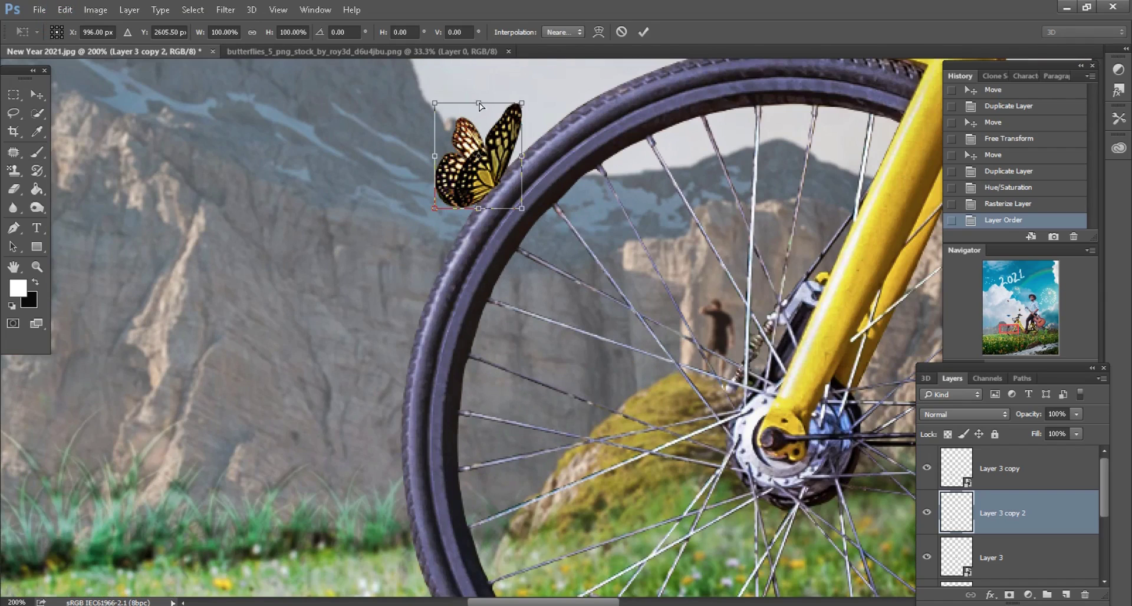
drag(479, 105, 536, 257)
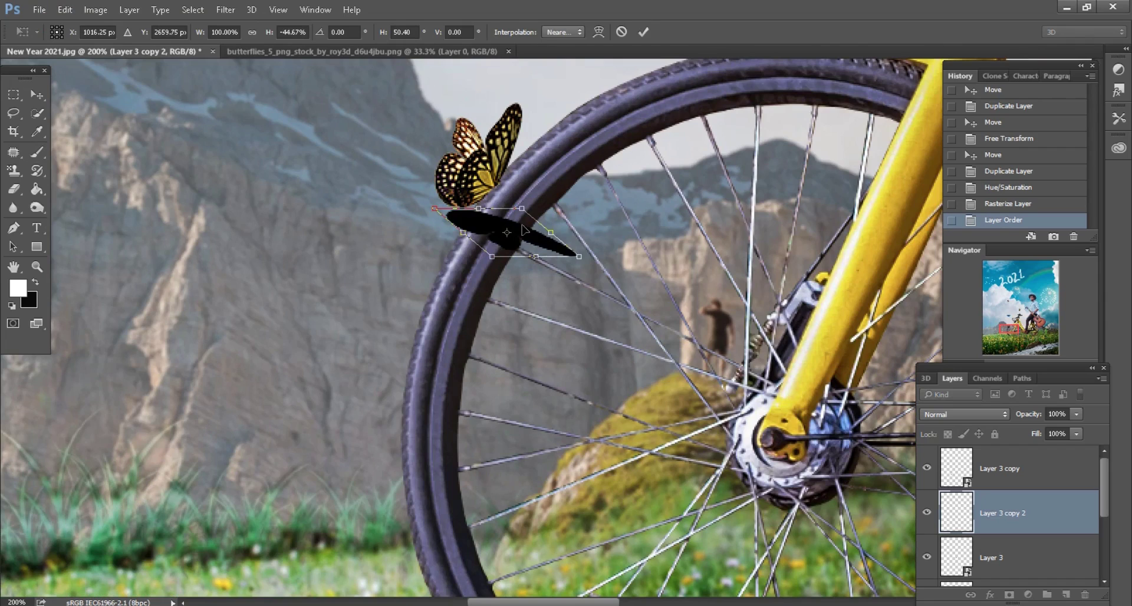
right_click(522, 227)
click(548, 329)
mouse_move(521, 230)
mouse_down()
mouse_move(514, 191)
mouse_move(507, 203)
mouse_up()
key(Return)
Step: Set the shadow layer's fill to 52% and add a layer mask
key(b)
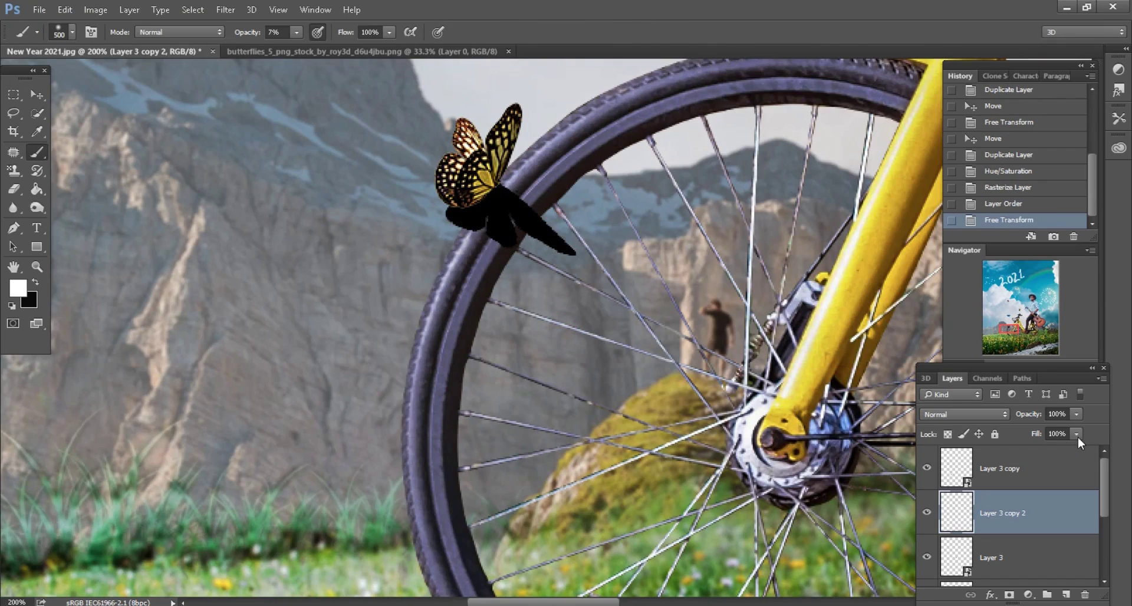
drag(1039, 437, 1006, 435)
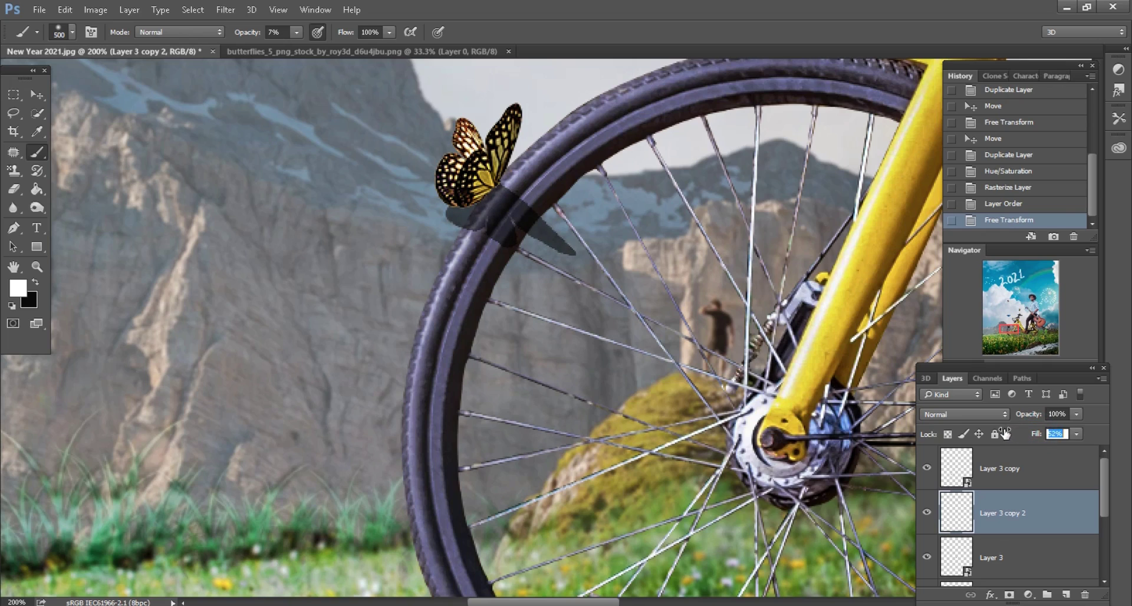
click(1008, 595)
Step: Set up a black 60 px soft brush at 100% opacity
key(x)
right_click(507, 265)
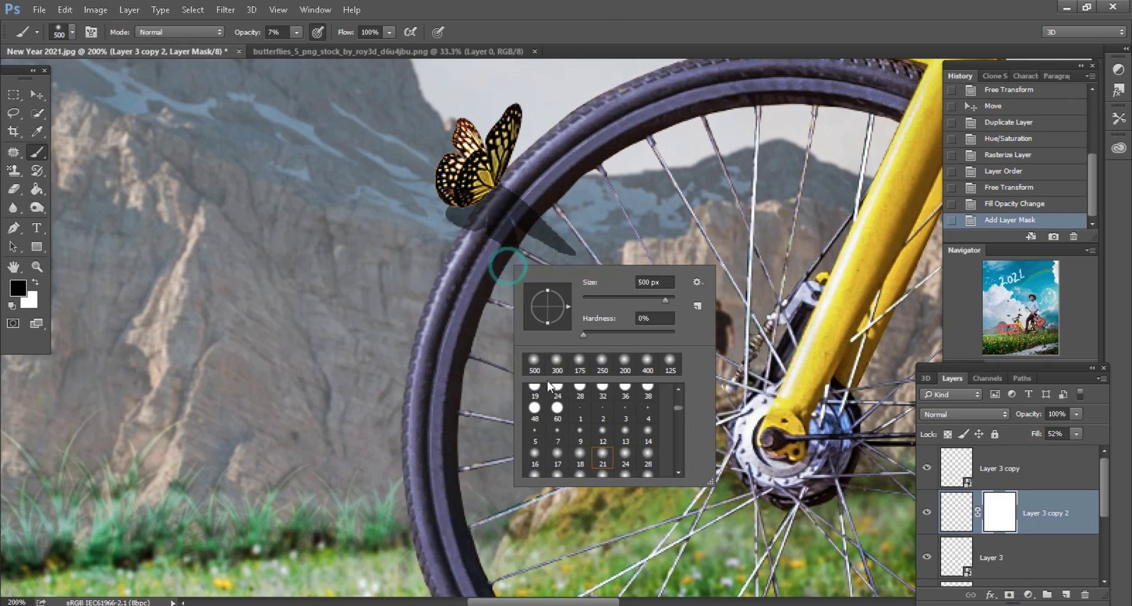
double_click(558, 406)
drag(247, 34, 354, 35)
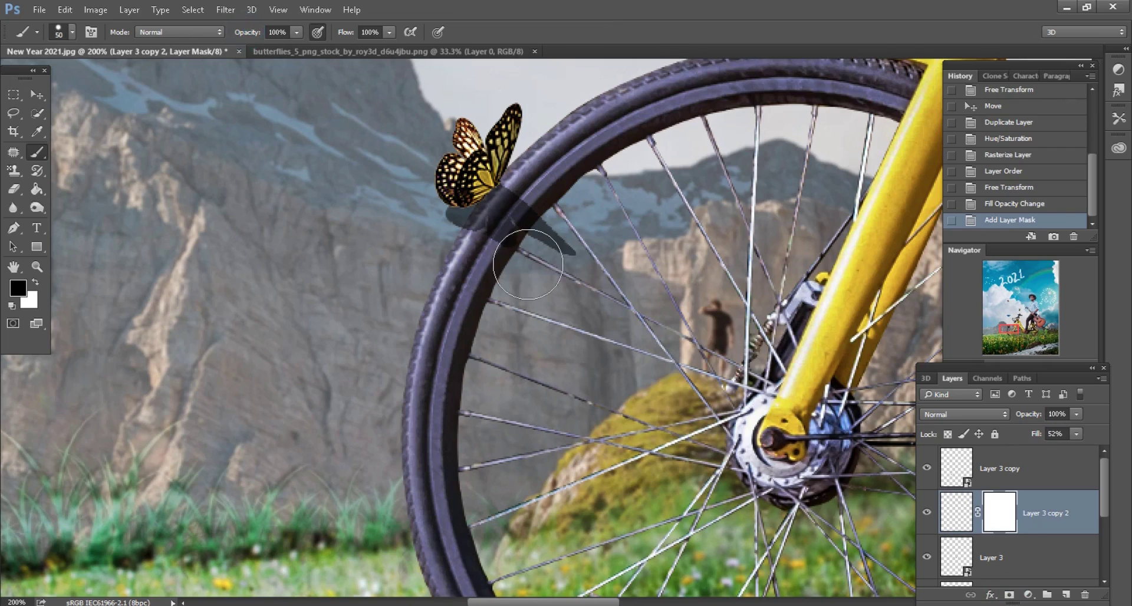
Step: Paint out parts of the tyre shadow on its mask and set its fill to 48%
click(557, 245)
scroll(566, 278, down, 3)
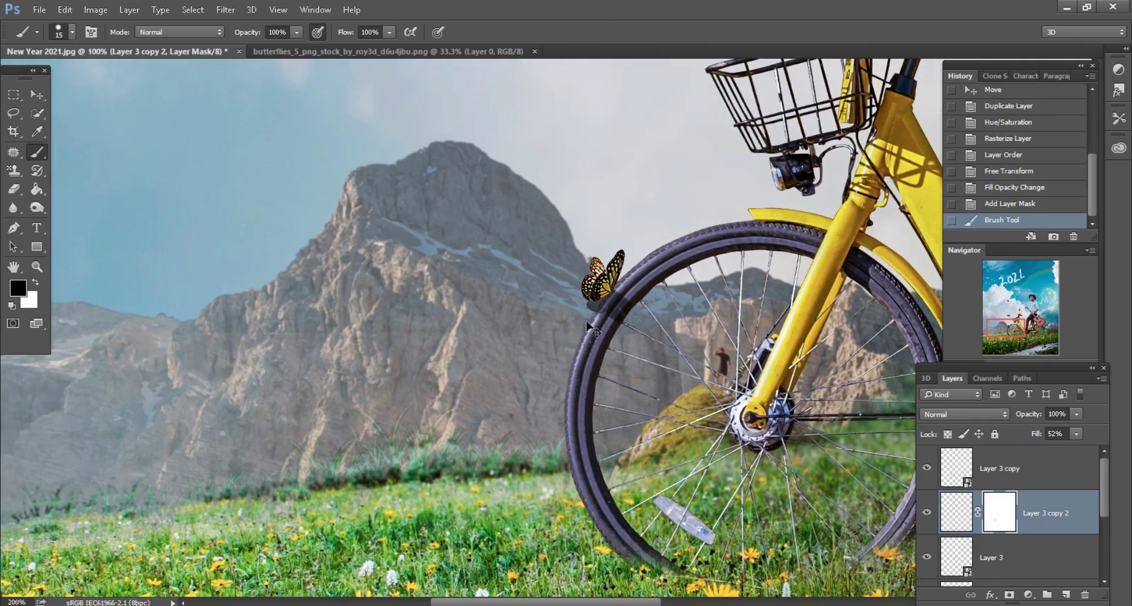
scroll(588, 326, up, 2)
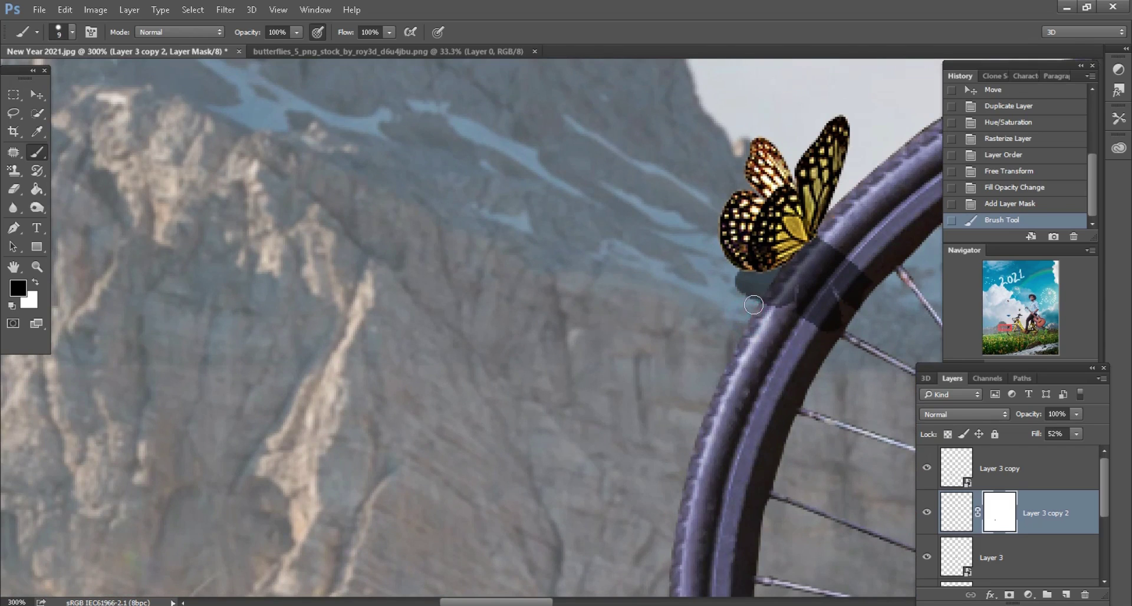
click(741, 284)
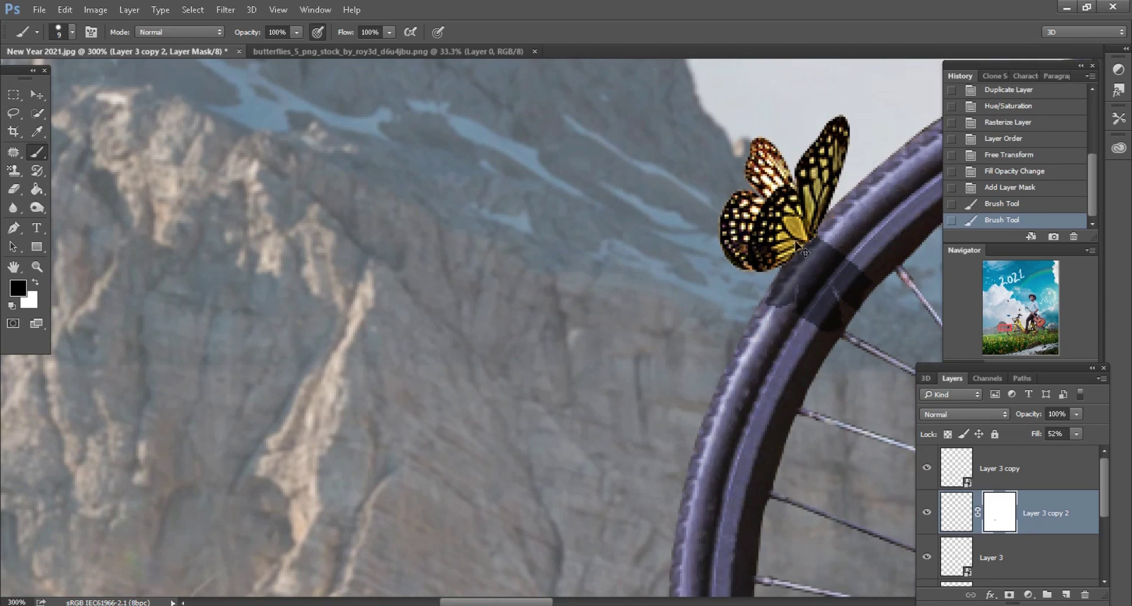
click(743, 281)
key(ctrl+minus)
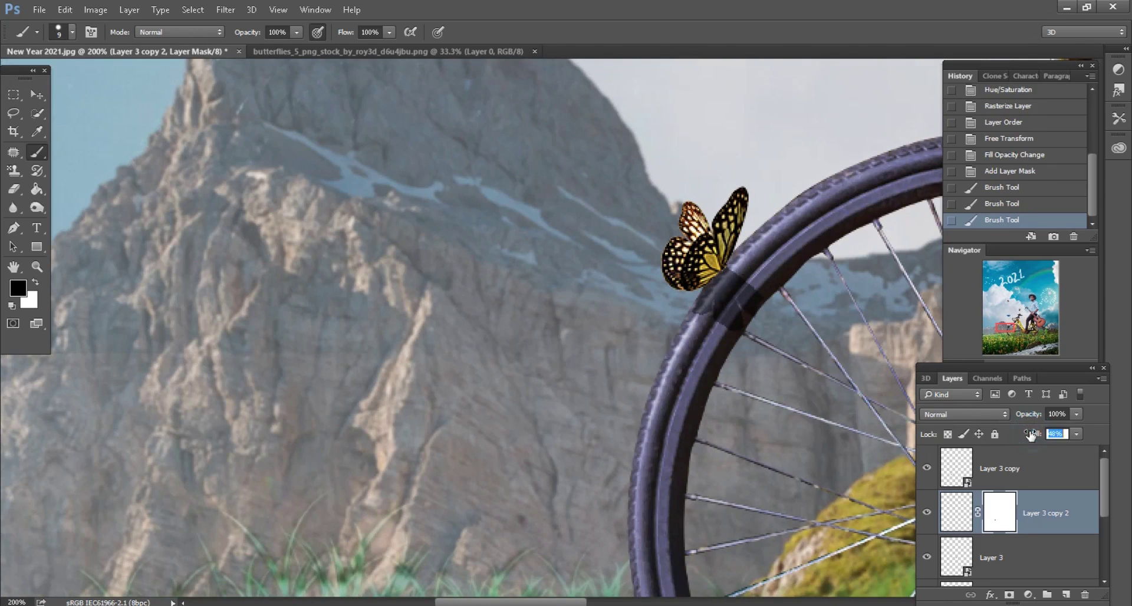
key(Return)
scroll(766, 404, down, 2)
scroll(767, 404, down, 4)
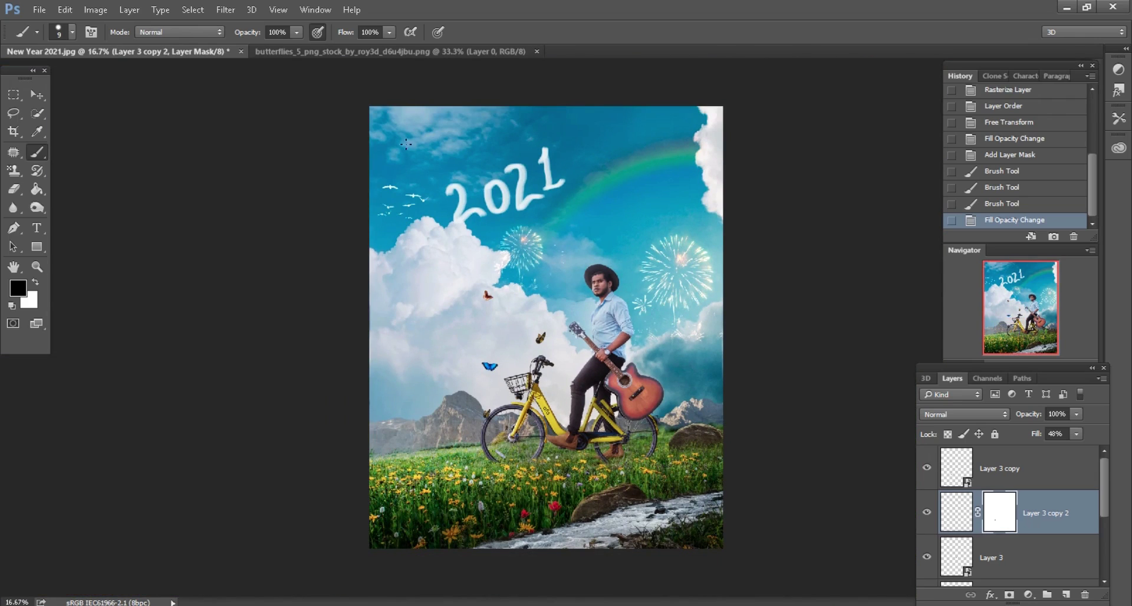
Step: Lasso the bottom-right butterfly, drag it into the New Year poster, and convert it to a smart object
click(348, 50)
click(12, 113)
click(682, 344)
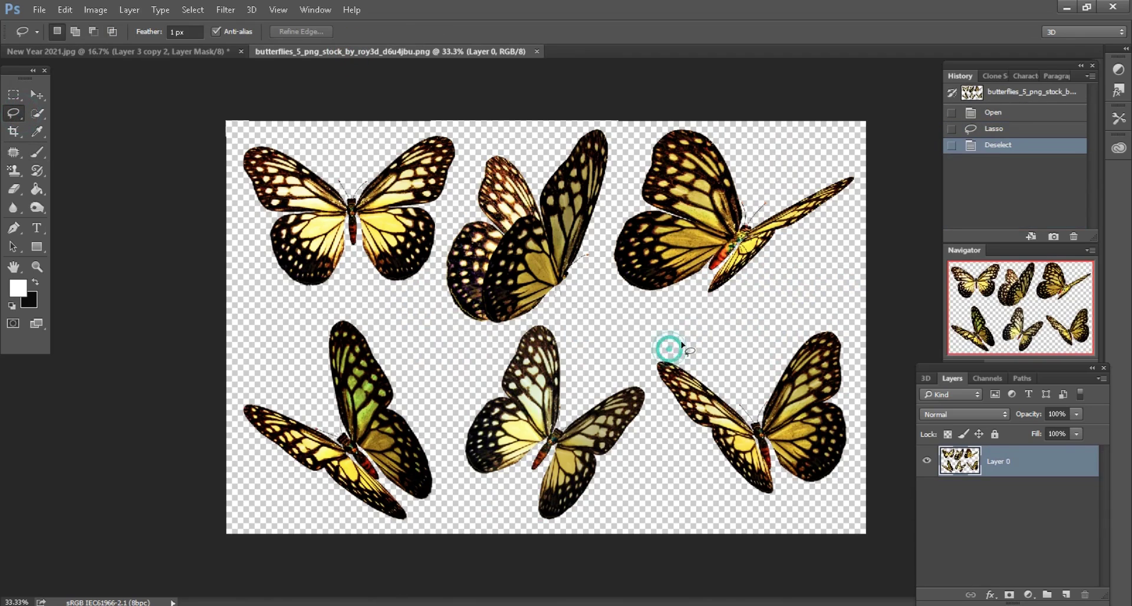
drag(681, 344, 670, 418)
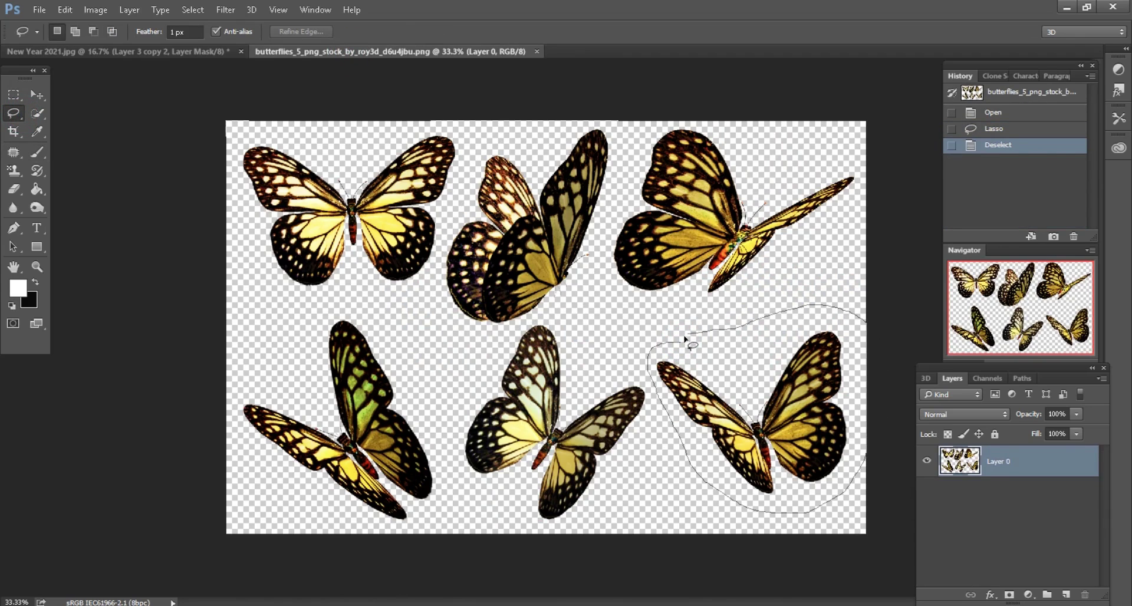
drag(684, 340, 684, 339)
mouse_move(705, 405)
mouse_down()
mouse_move(186, 52)
mouse_move(554, 371)
mouse_up()
drag(695, 376, 694, 377)
right_click(1043, 501)
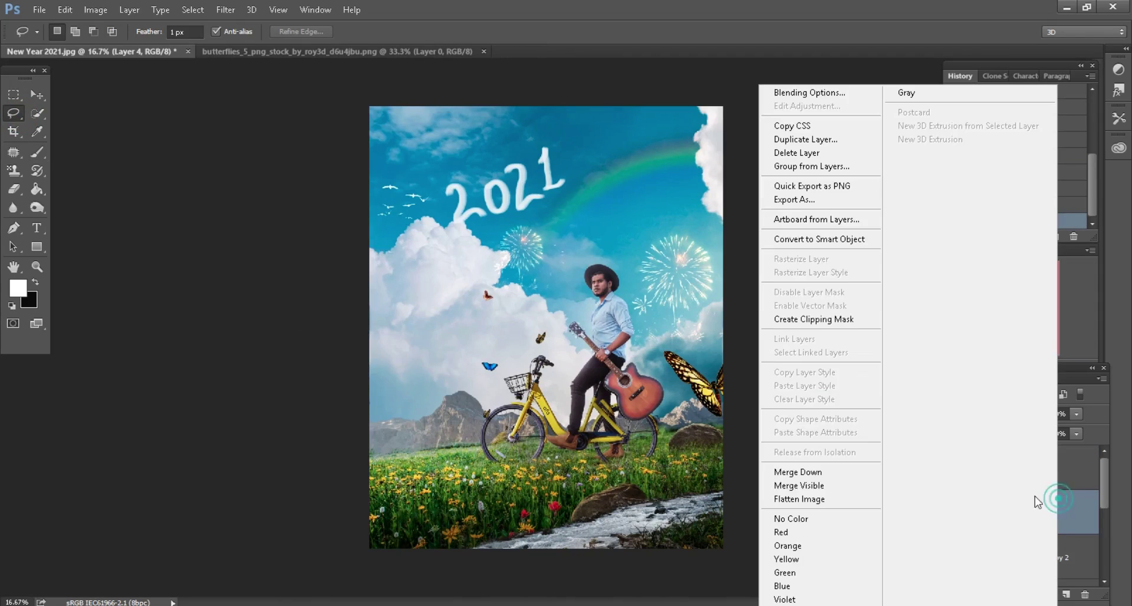
click(799, 240)
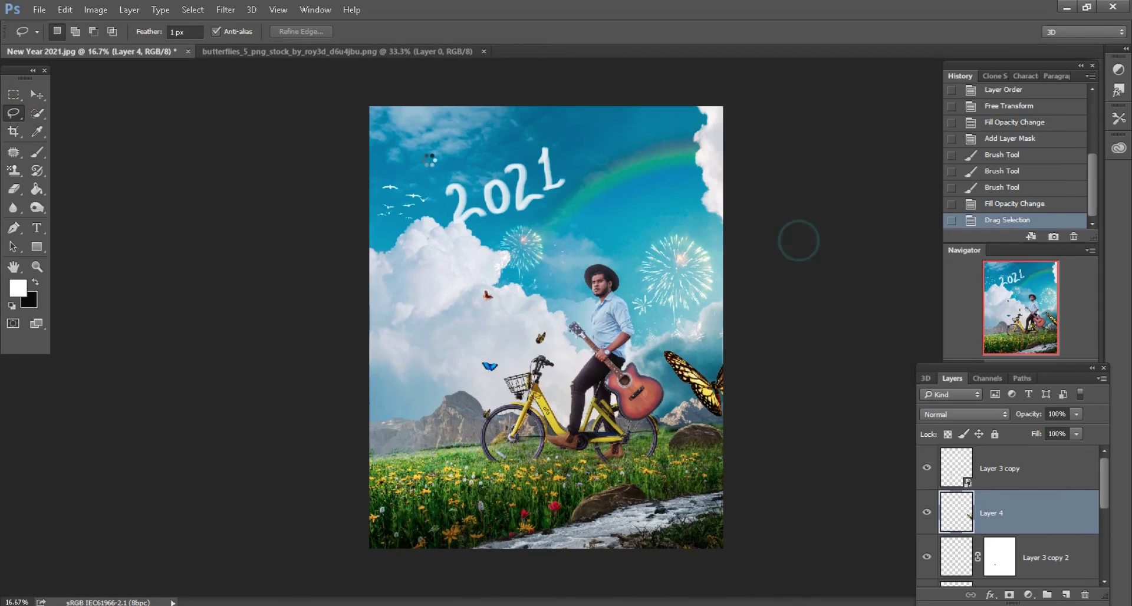
Step: Free Transform the new butterfly down to 49% and commit
click(65, 10)
click(99, 283)
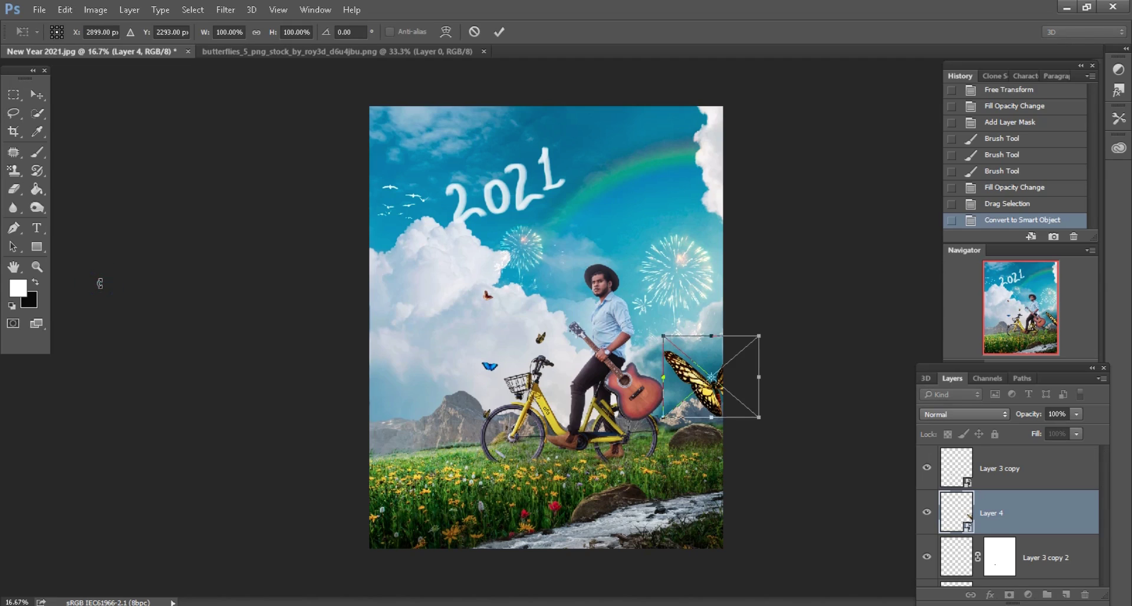
click(304, 32)
text(78)
key(Return)
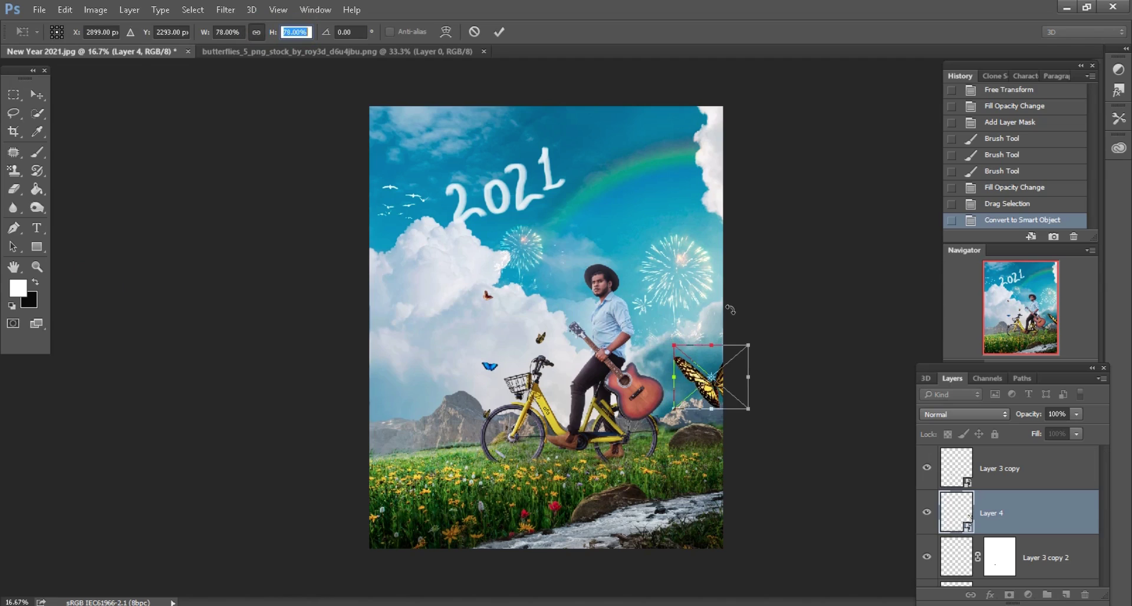
key(Down)
key(Down)
key(Down)
key(Down)
key(Down)
key(Down)
key(Down)
key(Down)
key(Down)
key(Down)
key(Down)
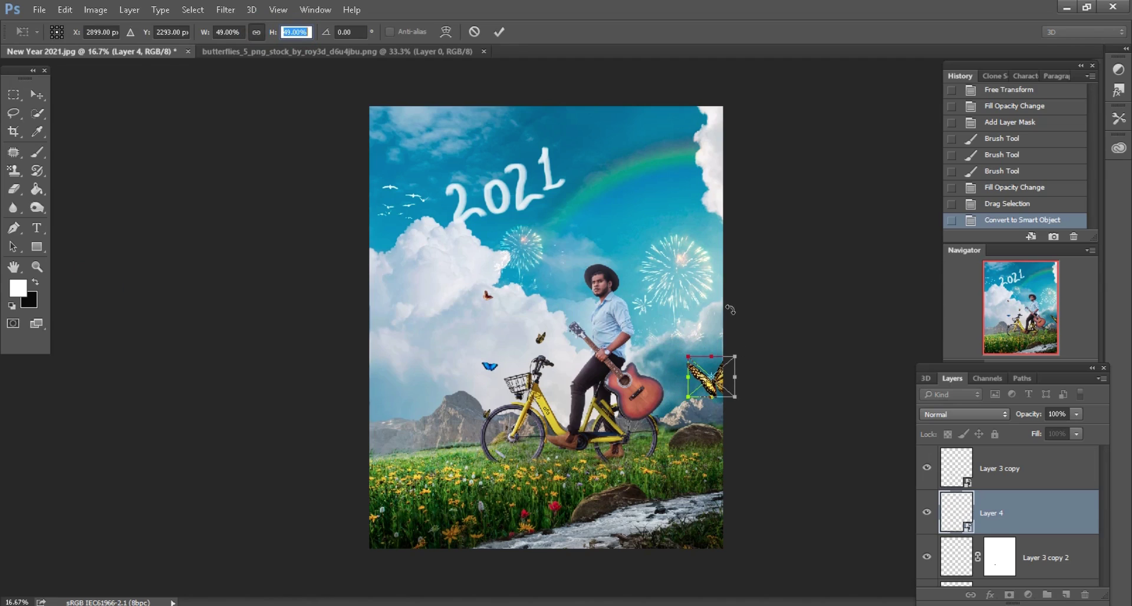
click(499, 32)
Step: Nudge the yellow butterfly left and down beside the guitar, then Merge Visible into Background
click(38, 95)
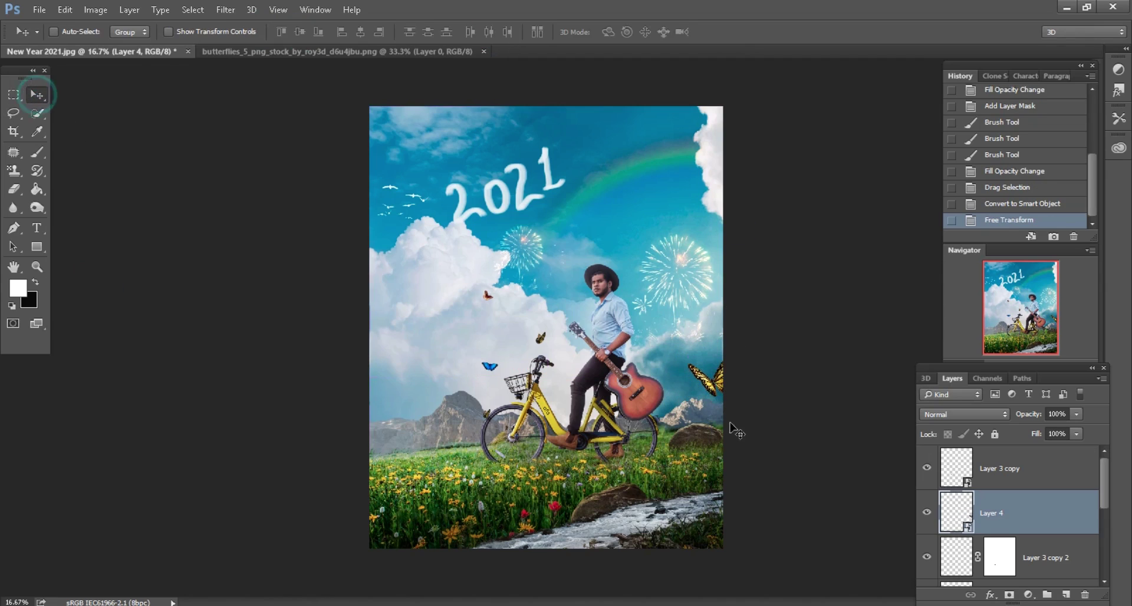
drag(733, 429, 713, 439)
key(ctrl+minus)
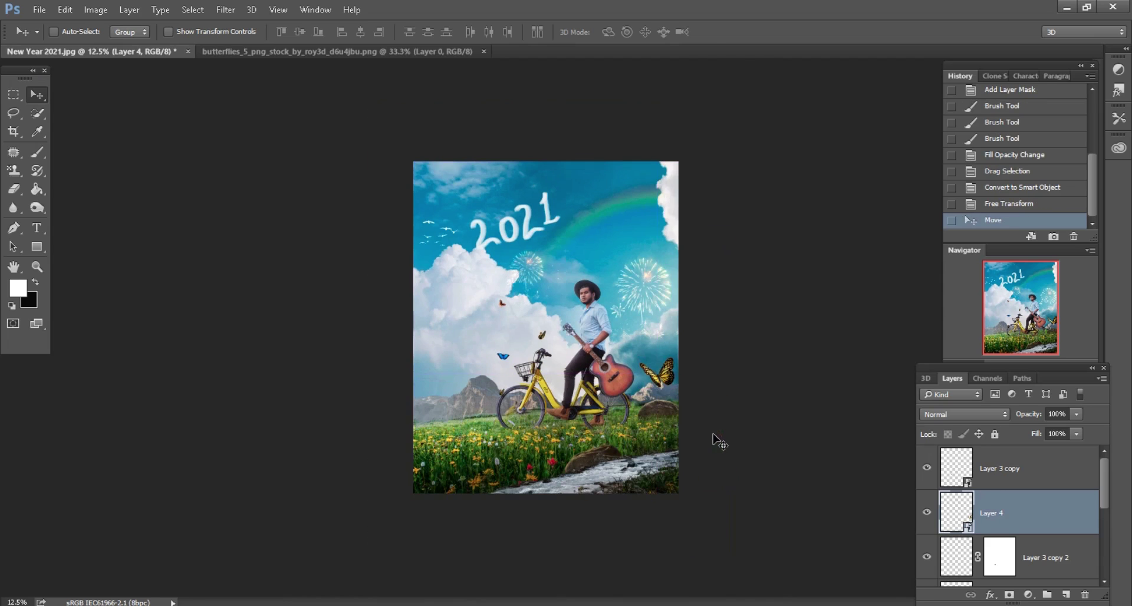
key(ctrl+plus)
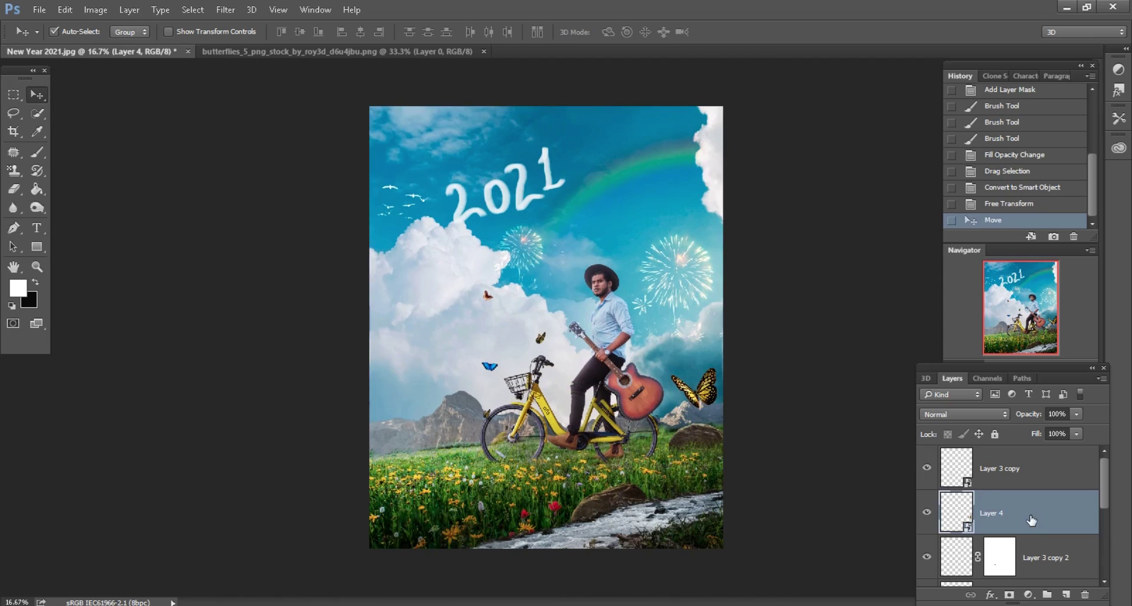
right_click(1031, 520)
click(764, 518)
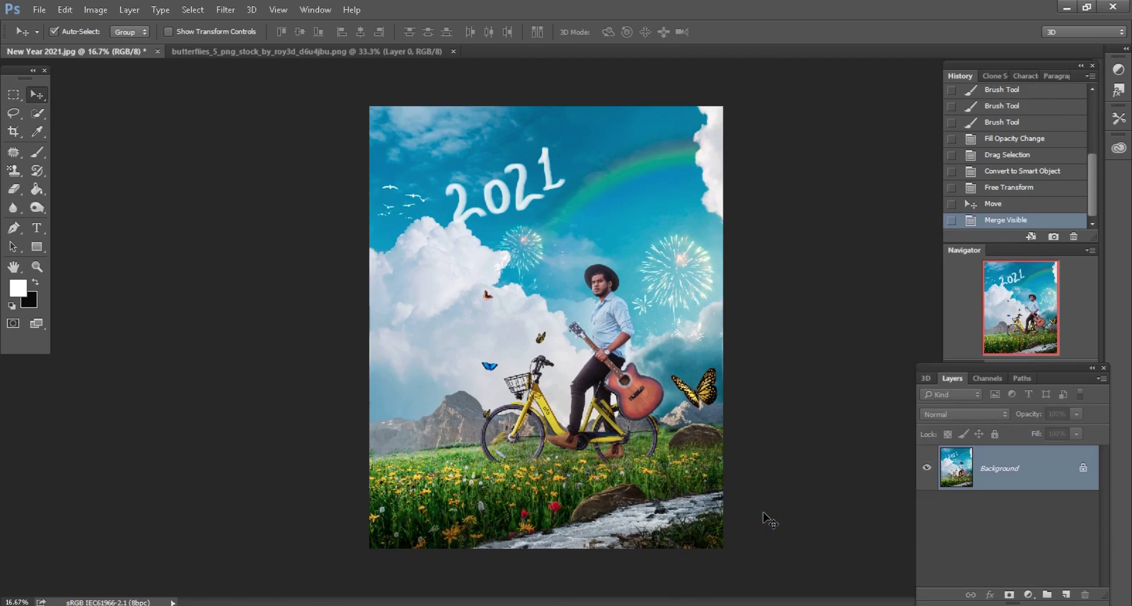